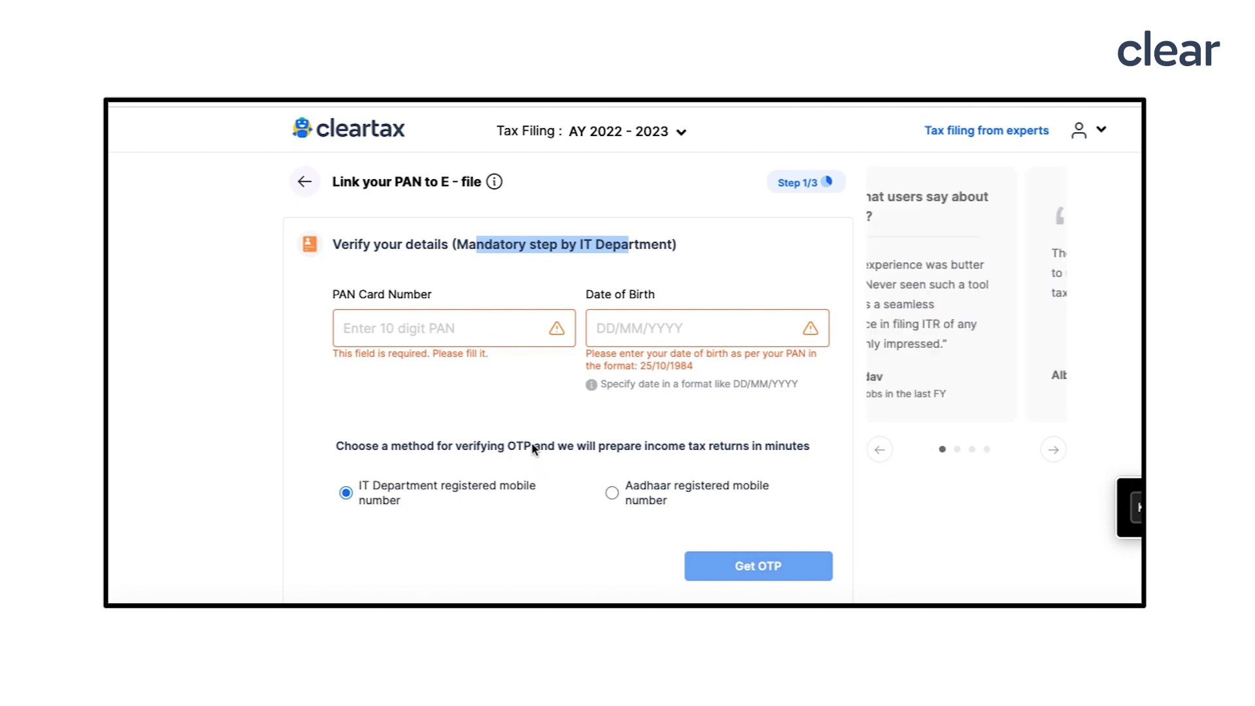
Enter the taxpayer's PAN card number and date of birth in the E-file linking form
{"action": "left_click", "coordinate": [408, 338]}
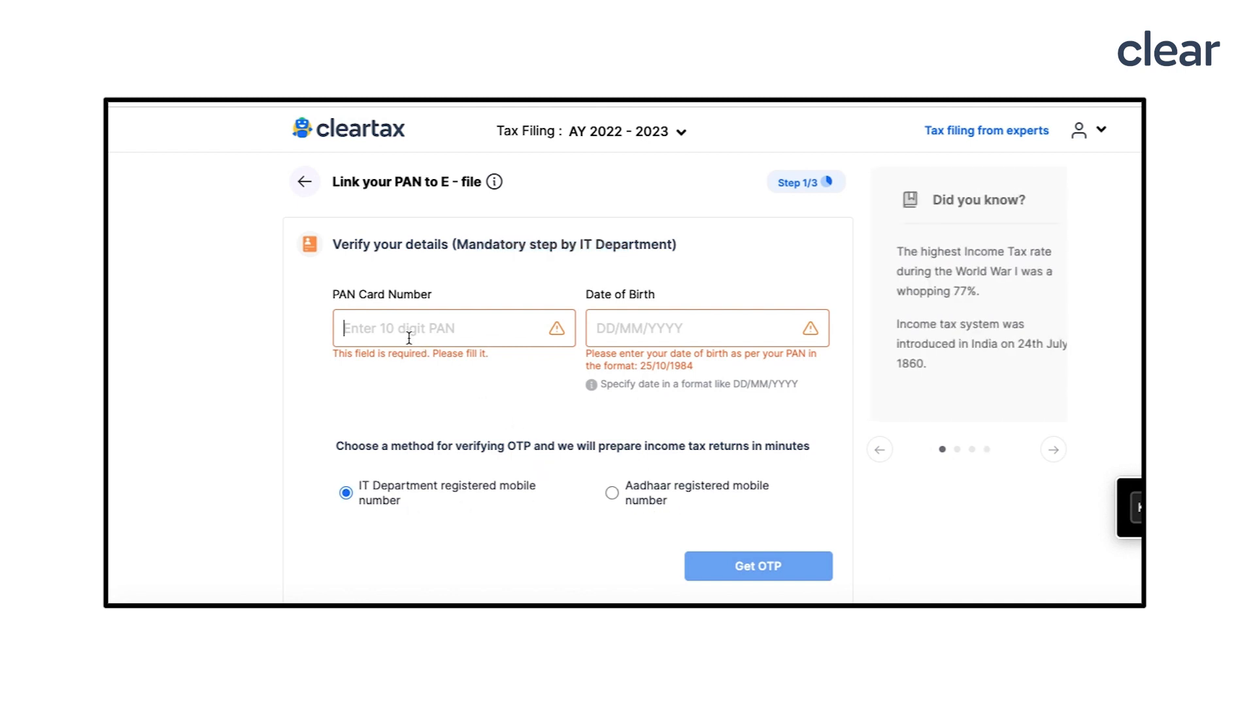
{"action": "type", "text": "A•••••••••"}
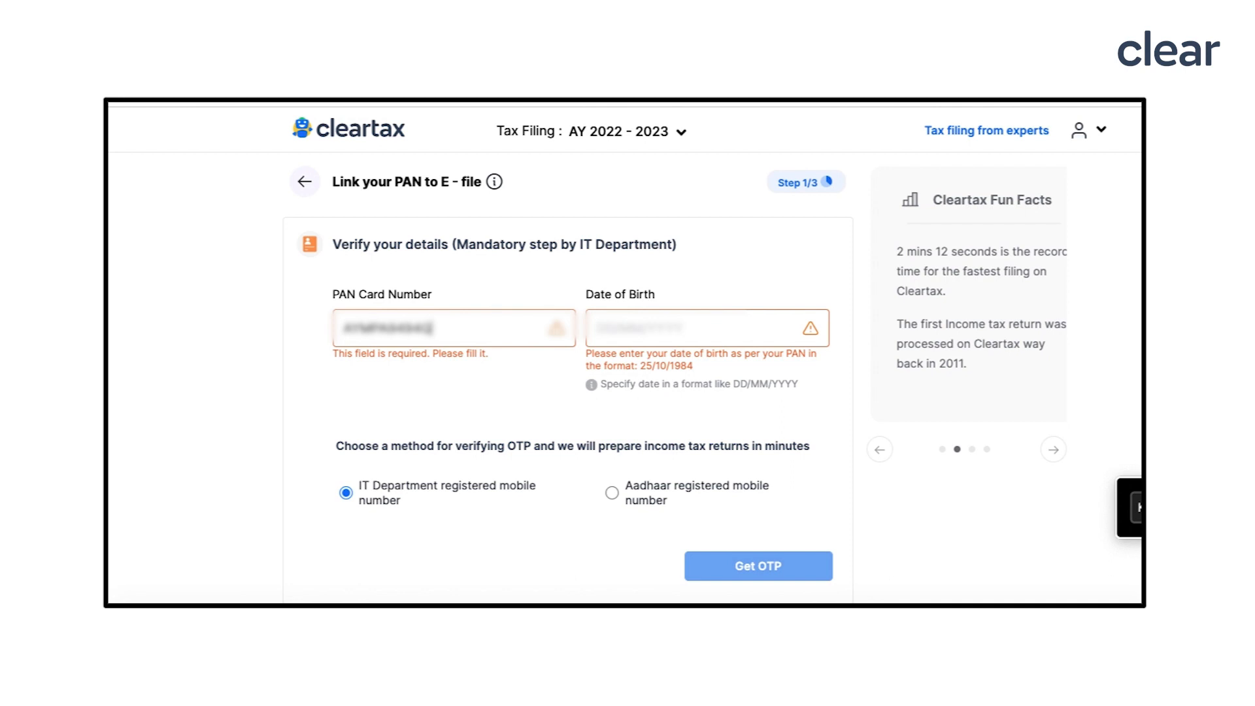
{"action": "left_click", "coordinate": [654, 328]}
{"action": "type", "text": "•••••••••"}
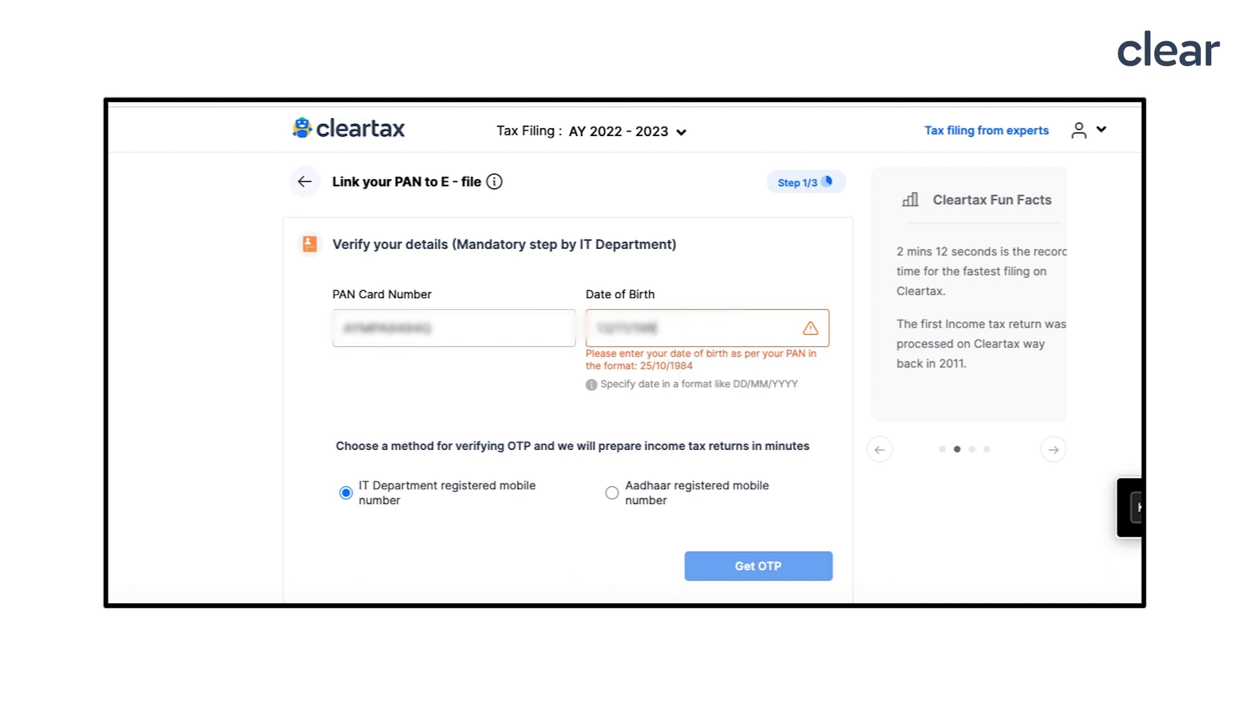
{"action": "type", "text": "•"}
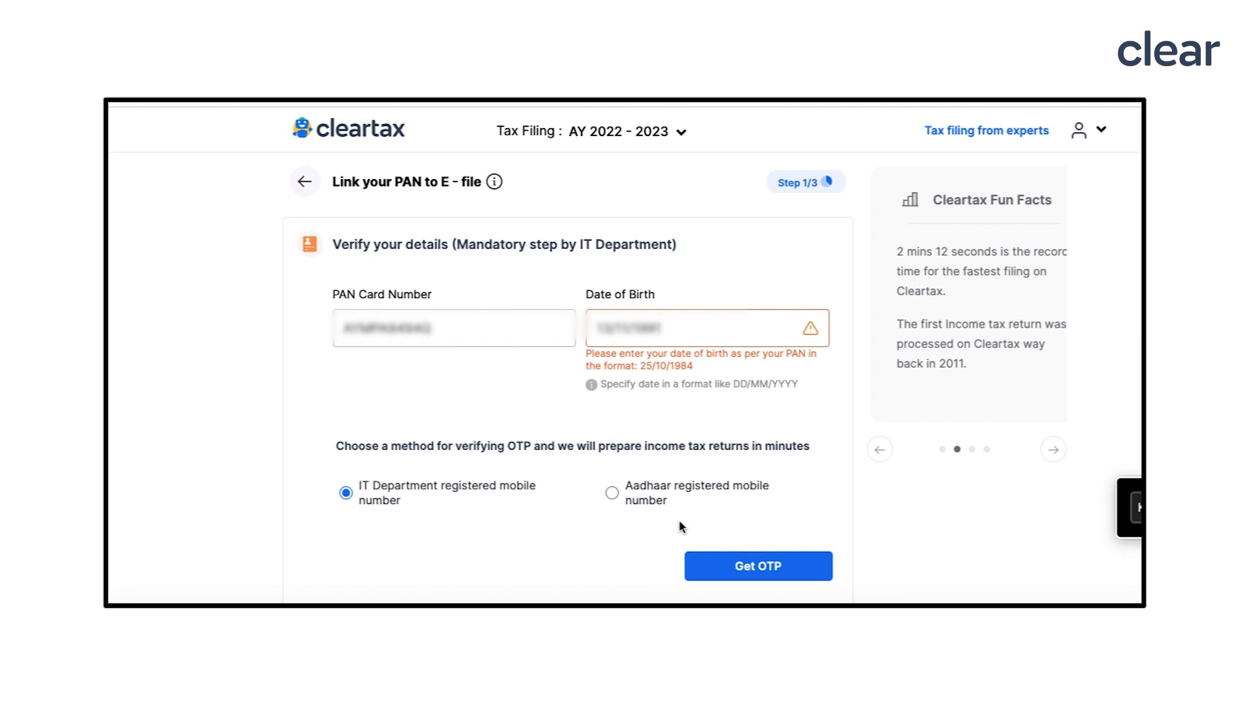
Choose the Aadhaar registered mobile number as the verification method for linking the PAN and request the OTP
{"action": "left_click", "coordinate": [608, 492]}
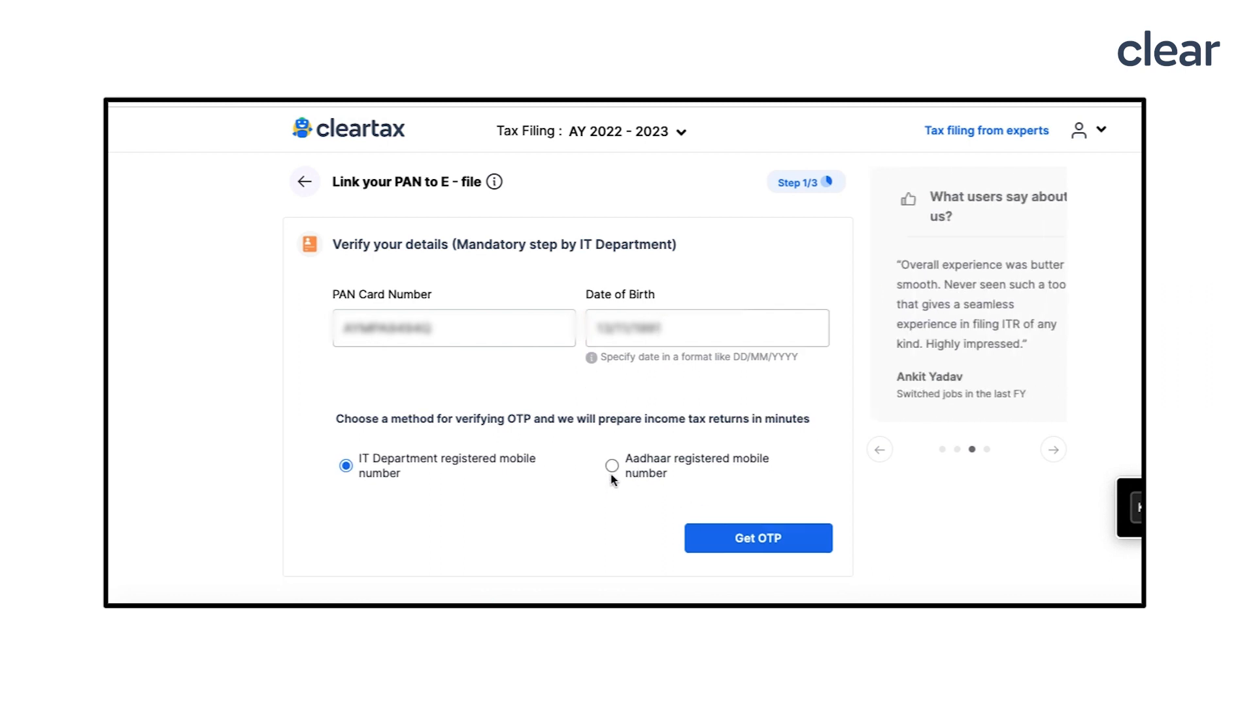
{"action": "left_click", "coordinate": [612, 466]}
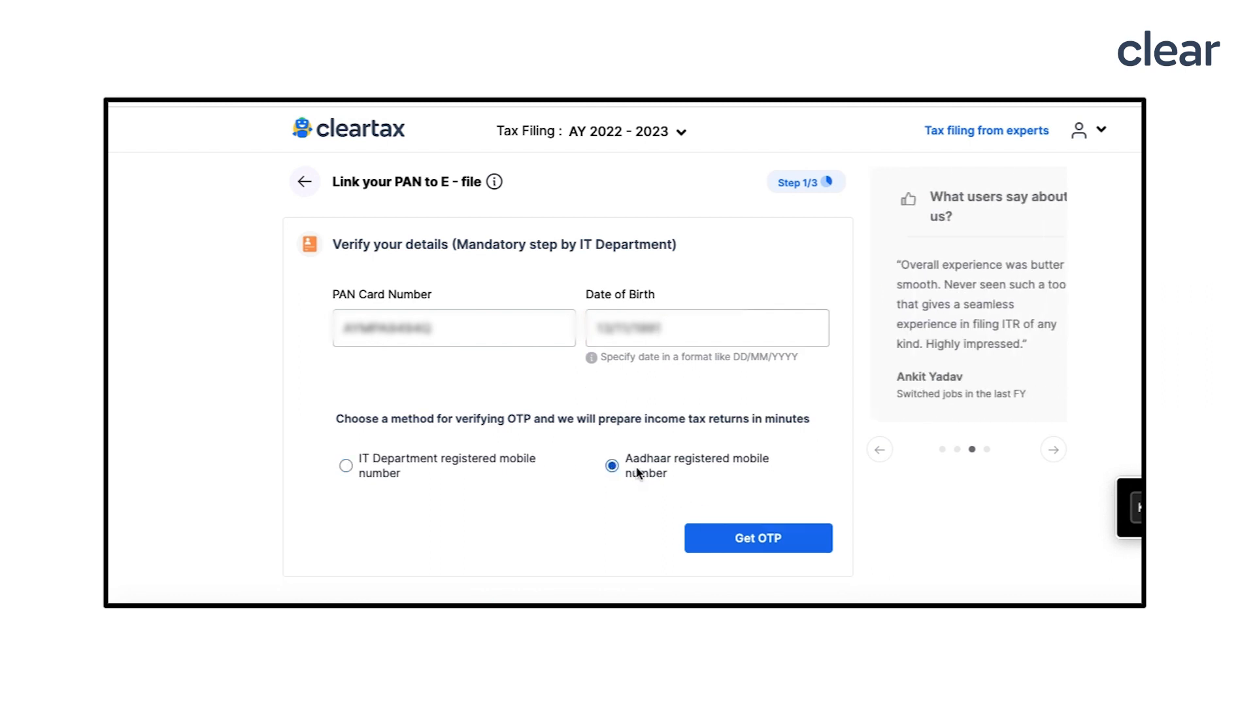
{"action": "left_click", "coordinate": [769, 548]}
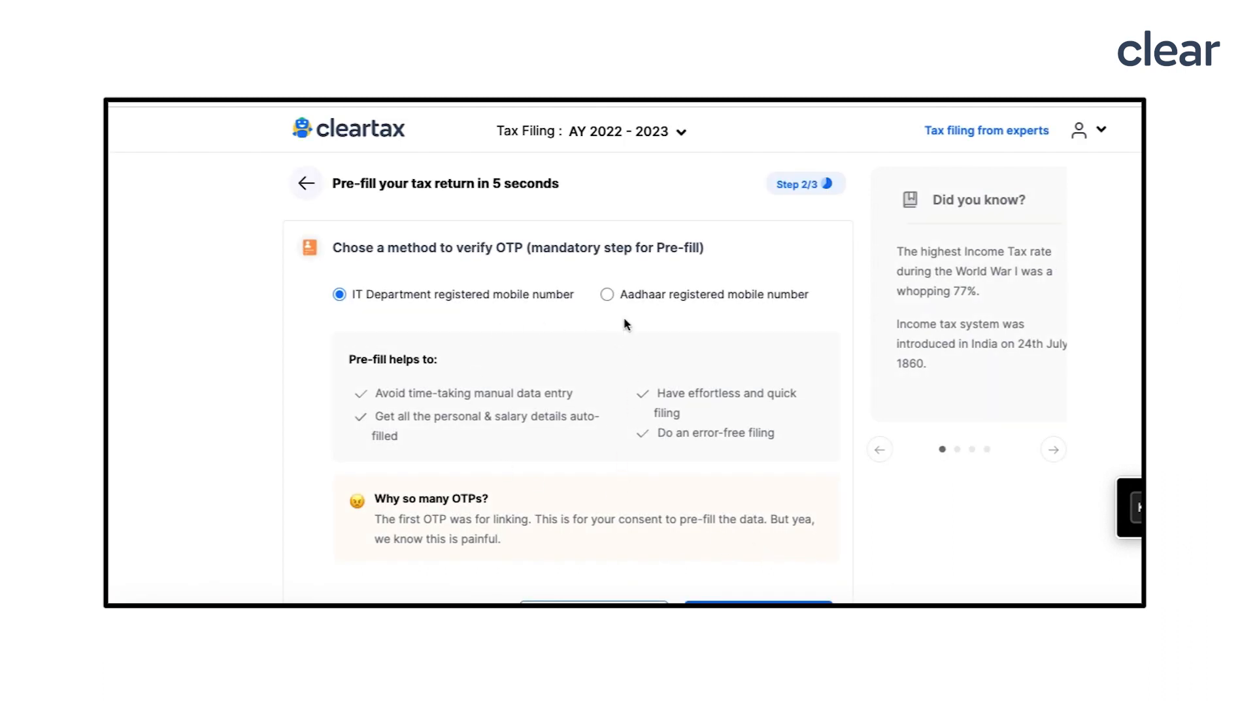
Select the Aadhaar registered mobile number for the pre-fill OTP and proceed
{"action": "left_click", "coordinate": [609, 295]}
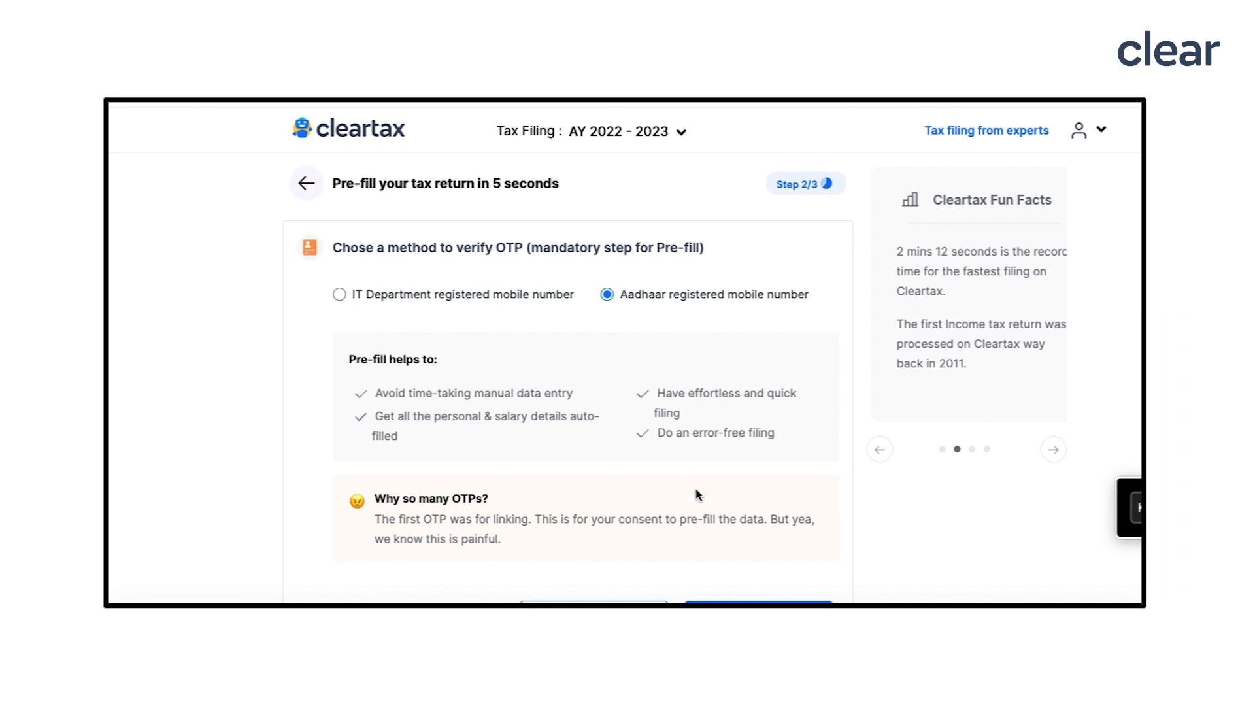
{"action": "scroll", "coordinate": [748, 516], "scroll_direction": "down", "scroll_amount": 3}
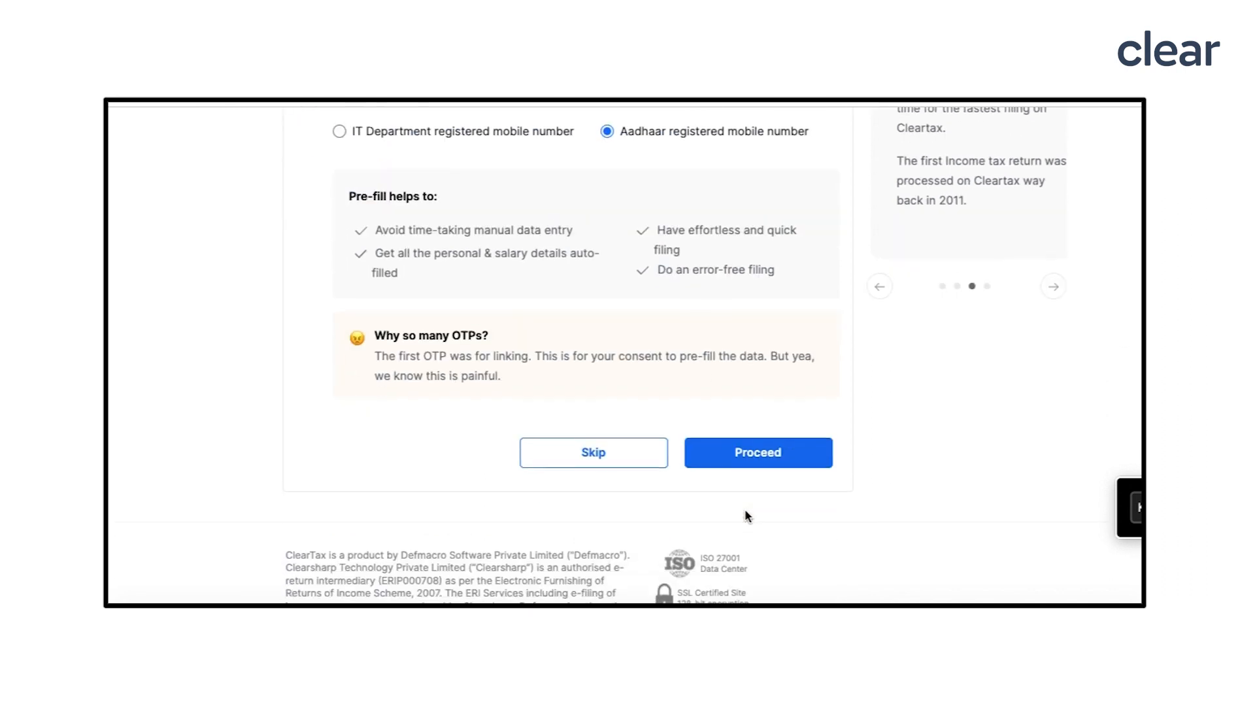
{"action": "left_click", "coordinate": [751, 422]}
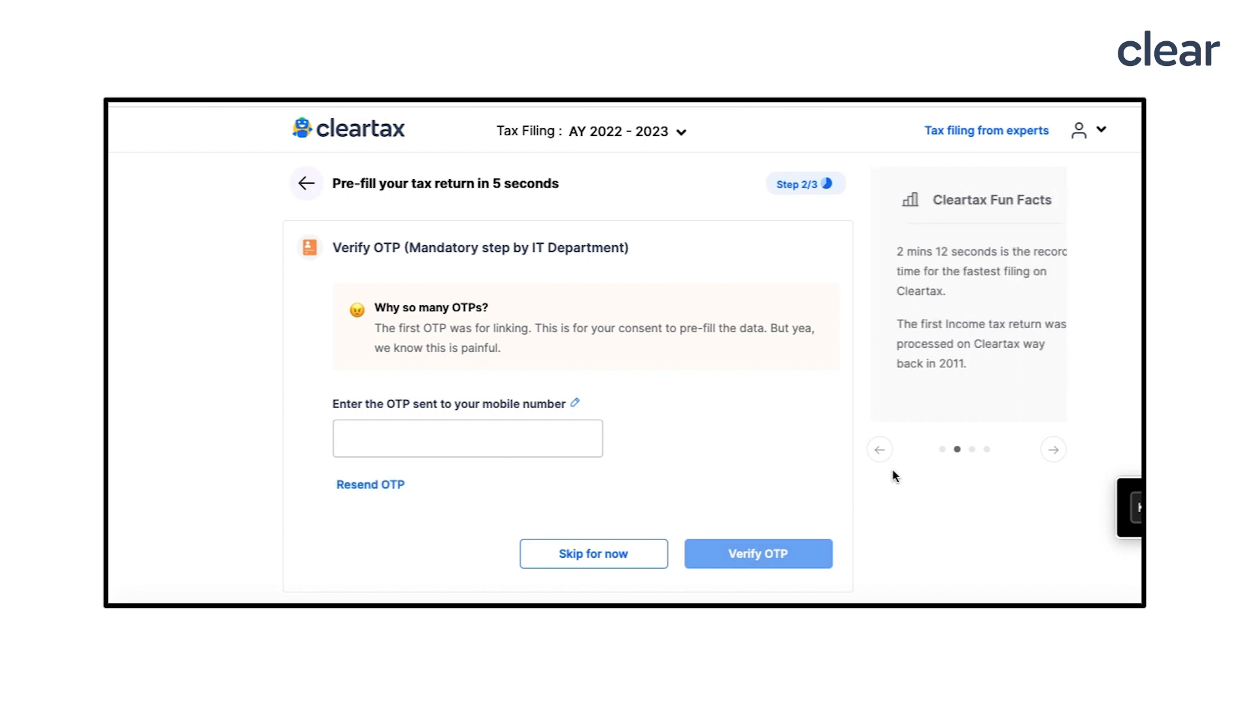
Enter the OTP sent to the mobile number and verify it to pre-fill the tax return
{"action": "left_click", "coordinate": [407, 435]}
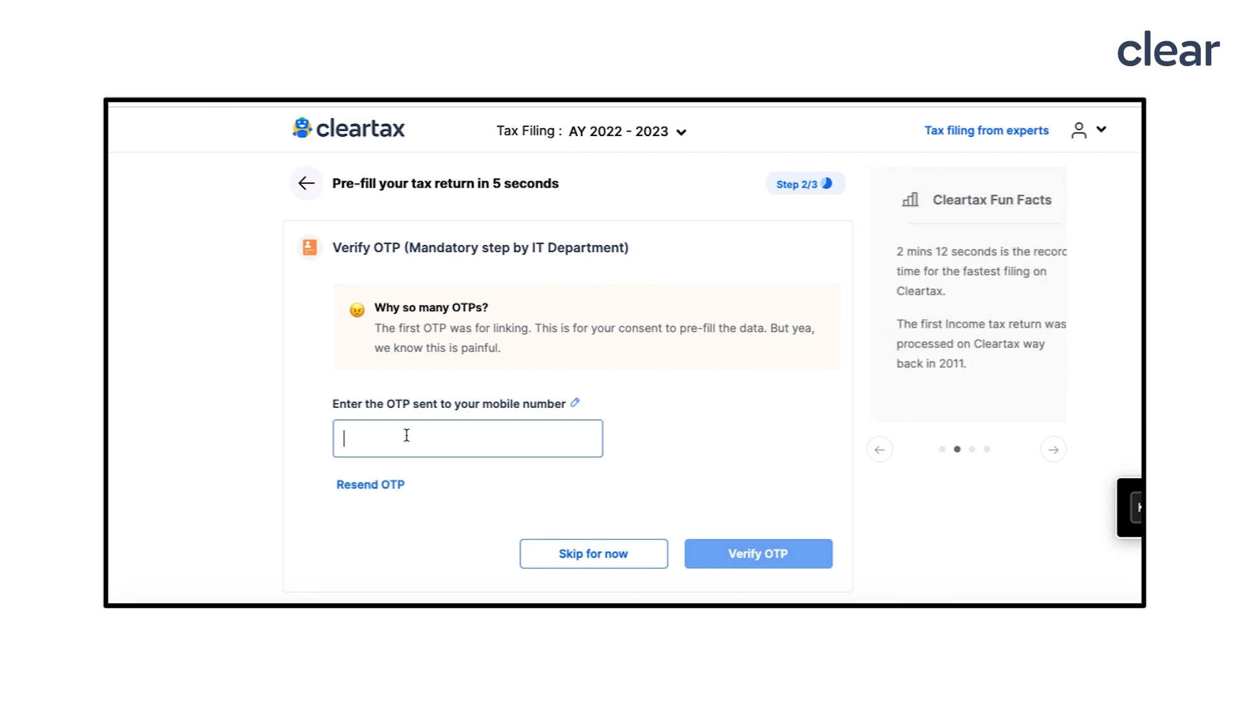
{"action": "left_click", "coordinate": [413, 434]}
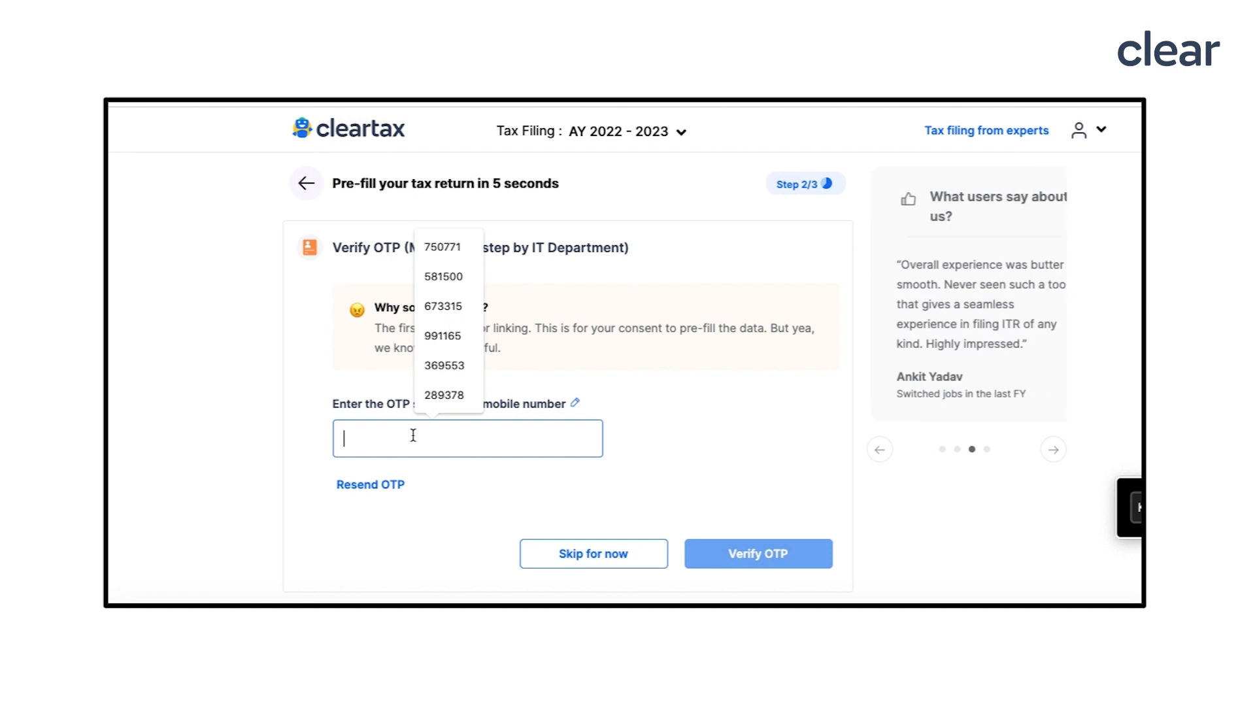
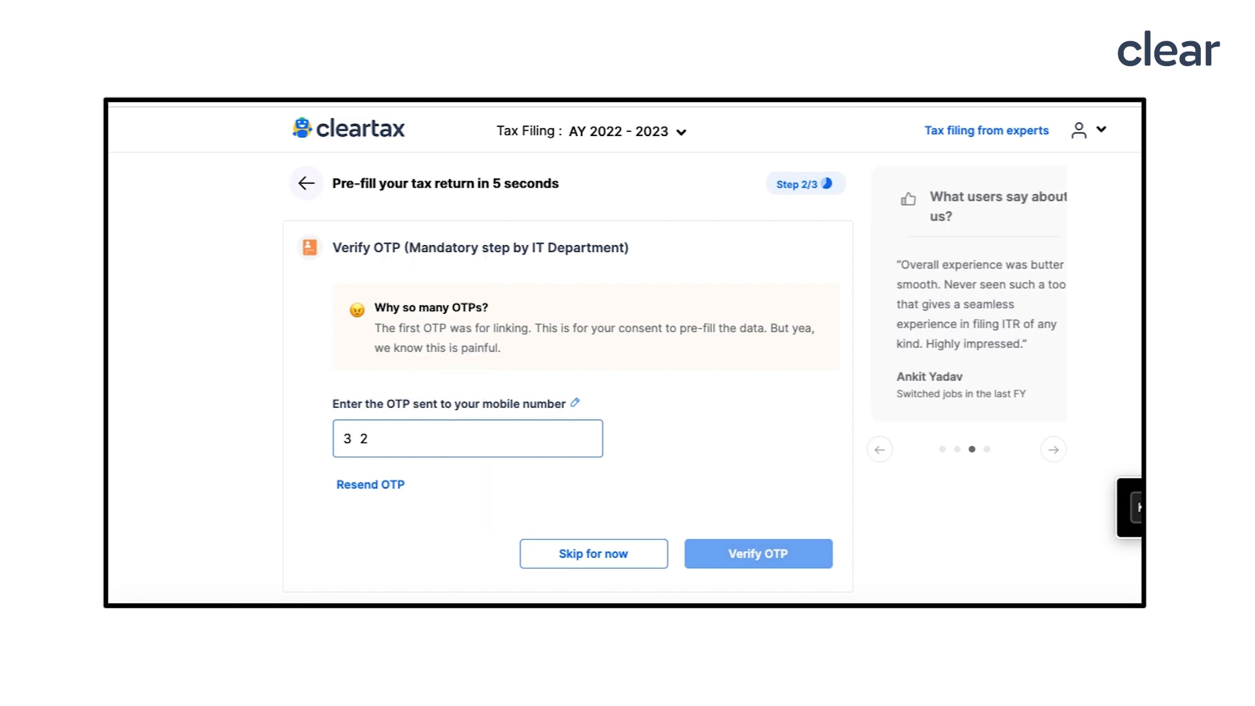
{"action": "left_click", "coordinate": [708, 549]}
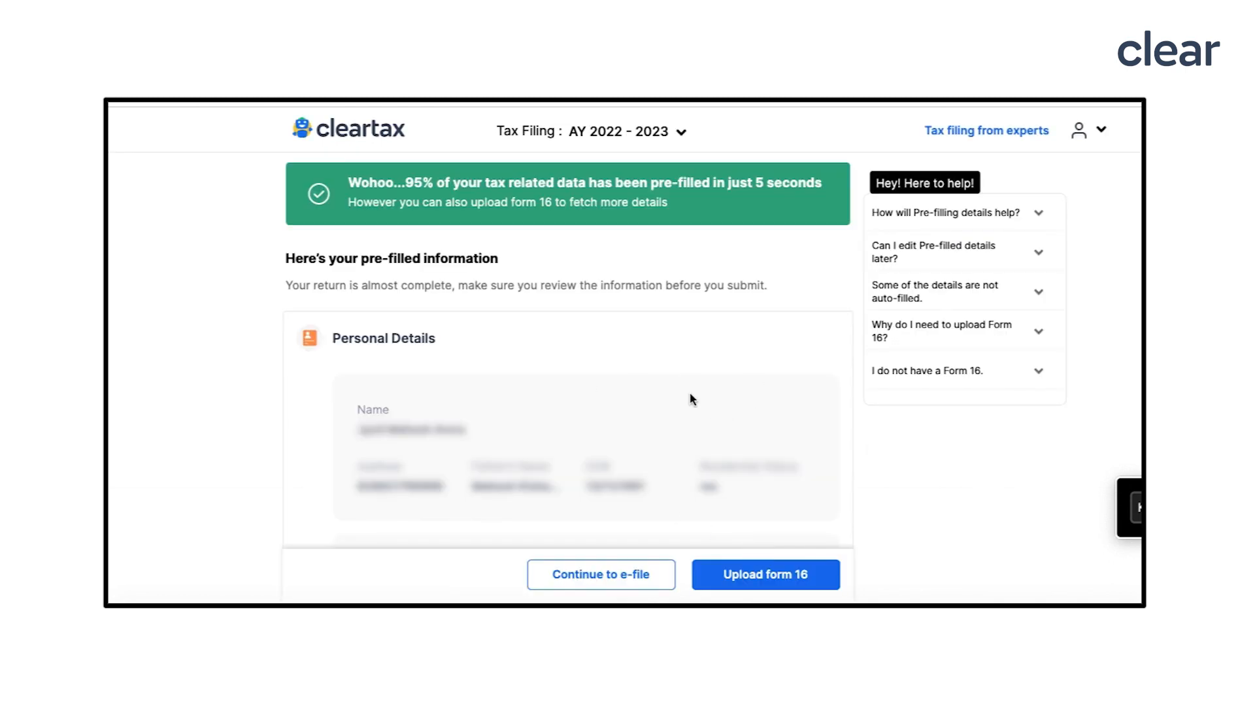
Review the pre-filled personal, bank, income, tax savings and taxes paid details
{"action": "scroll", "coordinate": [695, 397], "scroll_direction": "down", "scroll_amount": 1}
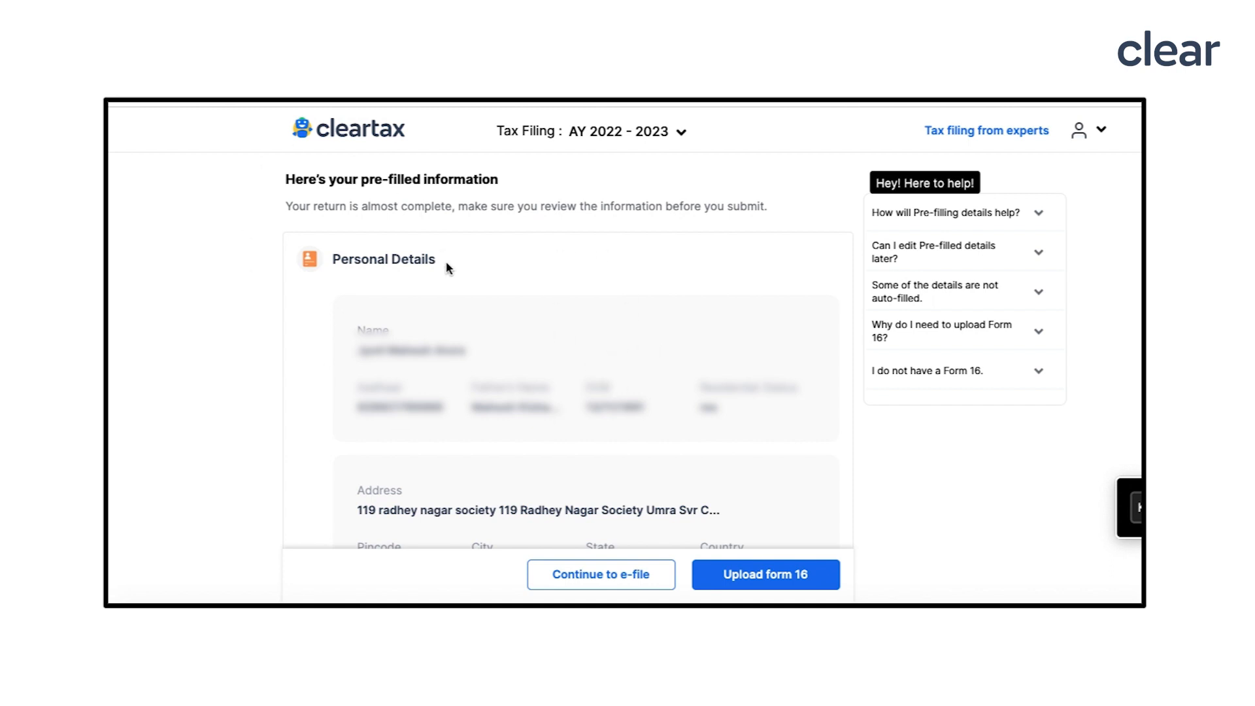
{"action": "scroll", "coordinate": [531, 386], "scroll_direction": "down", "scroll_amount": 10}
{"action": "scroll", "coordinate": [532, 386], "scroll_direction": "down", "scroll_amount": 3}
{"action": "scroll", "coordinate": [531, 386], "scroll_direction": "up", "scroll_amount": 15}
{"action": "scroll", "coordinate": [659, 435], "scroll_direction": "down", "scroll_amount": 8}
{"action": "scroll", "coordinate": [659, 435], "scroll_direction": "down", "scroll_amount": 10}
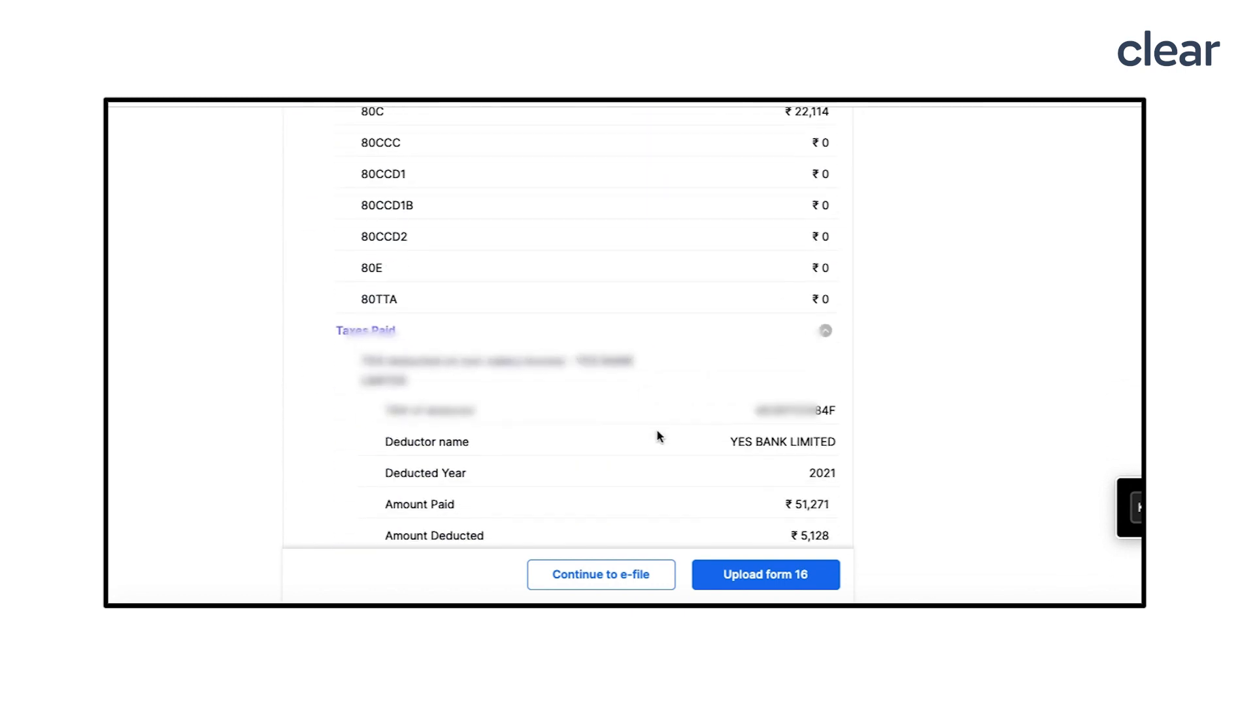
{"action": "scroll", "coordinate": [659, 391], "scroll_direction": "up", "scroll_amount": 20}
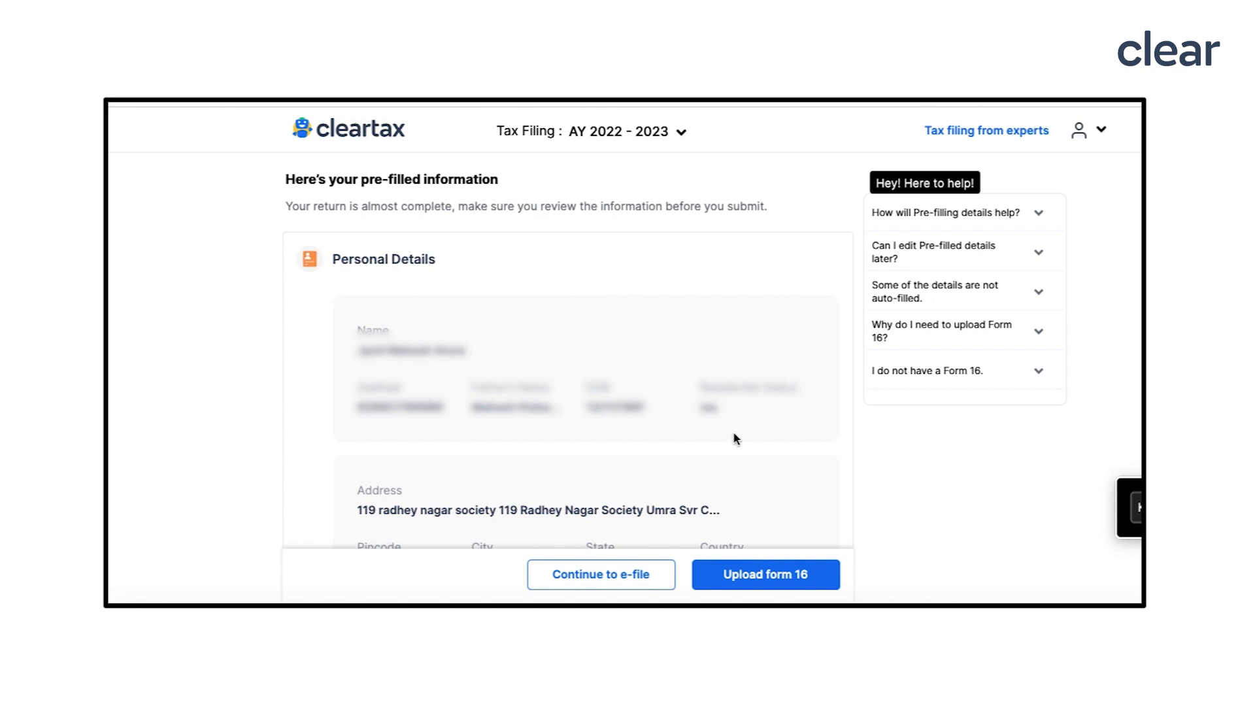
{"action": "scroll", "coordinate": [735, 438], "scroll_direction": "down", "scroll_amount": 5}
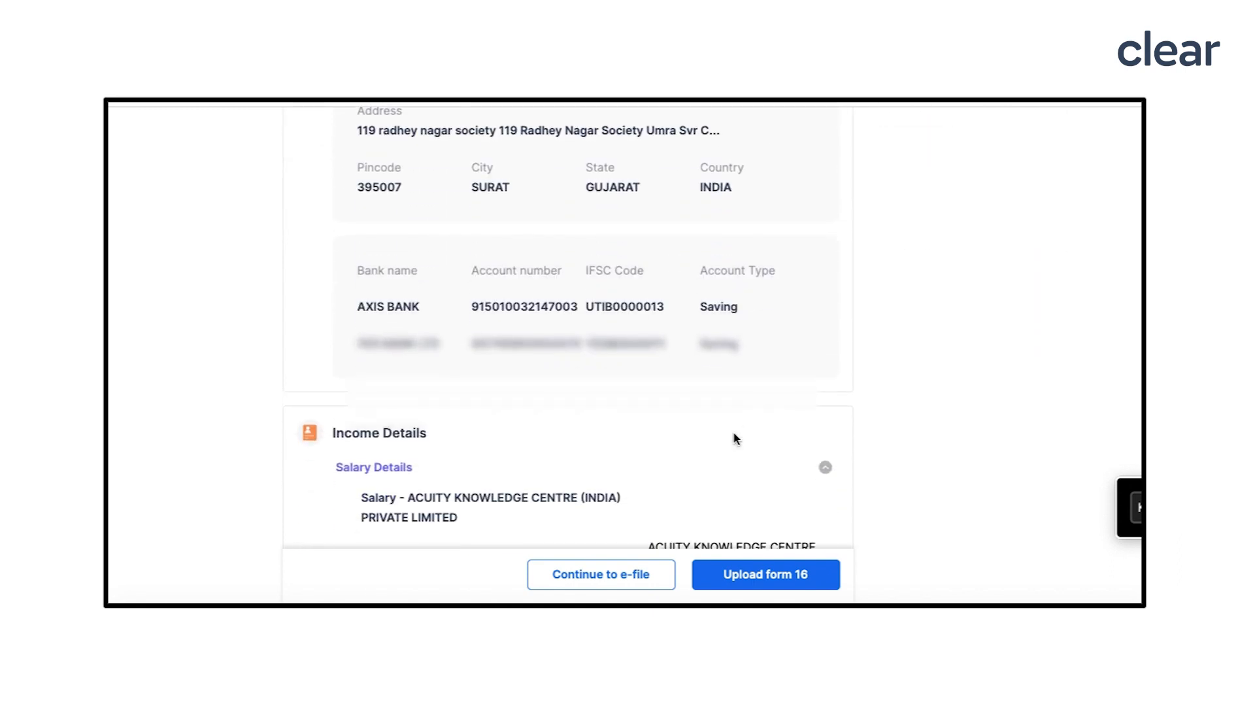
{"action": "scroll", "coordinate": [712, 374], "scroll_direction": "down", "scroll_amount": 9}
{"action": "scroll", "coordinate": [713, 375], "scroll_direction": "up", "scroll_amount": 5}
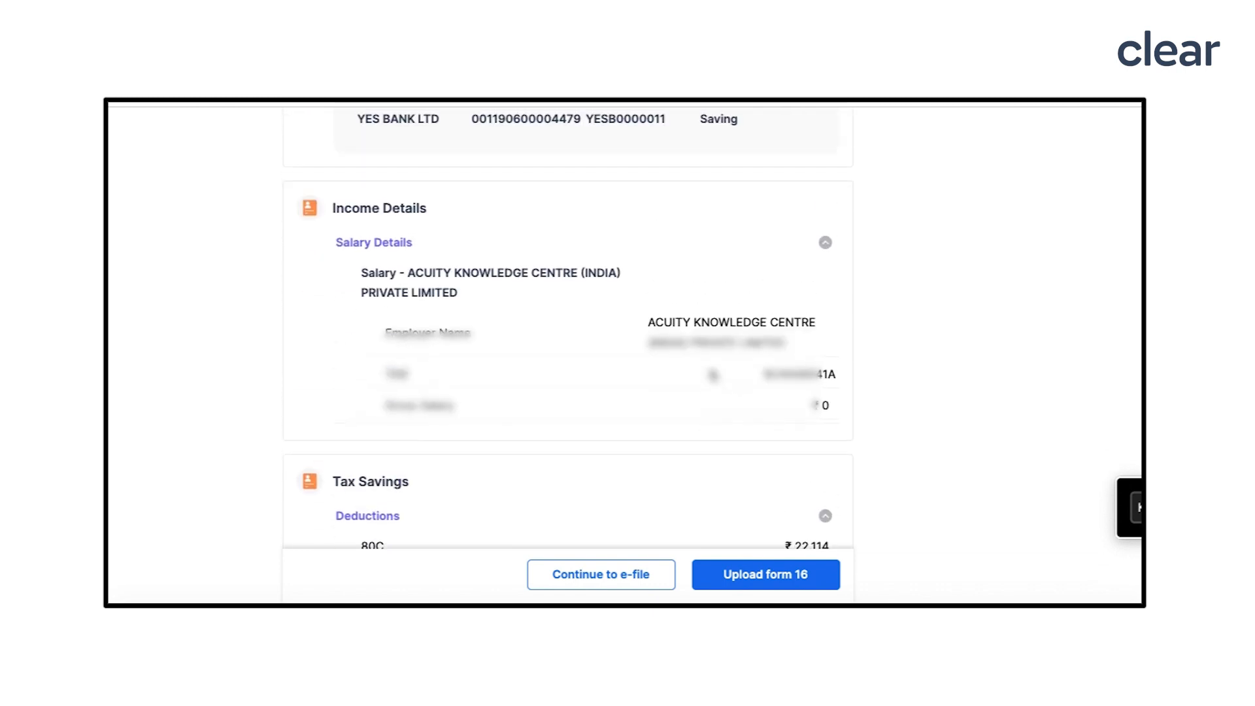
{"action": "scroll", "coordinate": [822, 408], "scroll_direction": "down", "scroll_amount": 15}
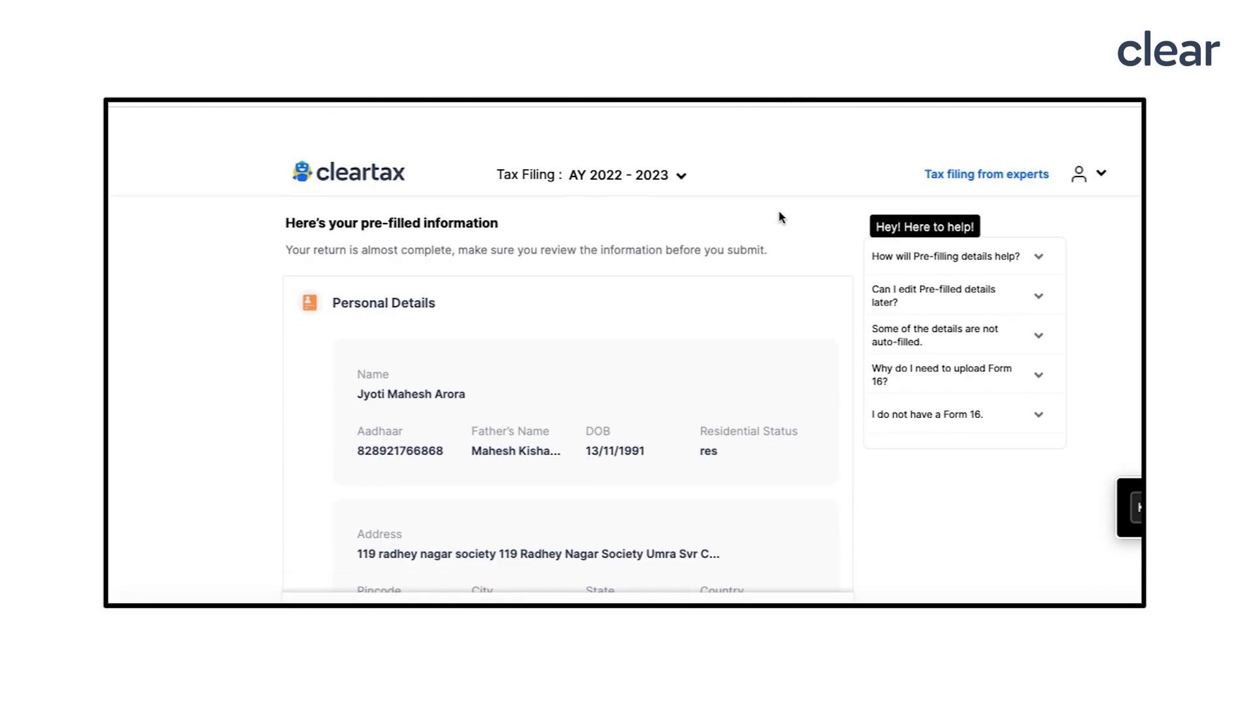
Go from the pre-filled information to the Form 16 upload, agreeing to leave the current page
{"action": "scroll", "coordinate": [802, 468], "scroll_direction": "down", "scroll_amount": 20}
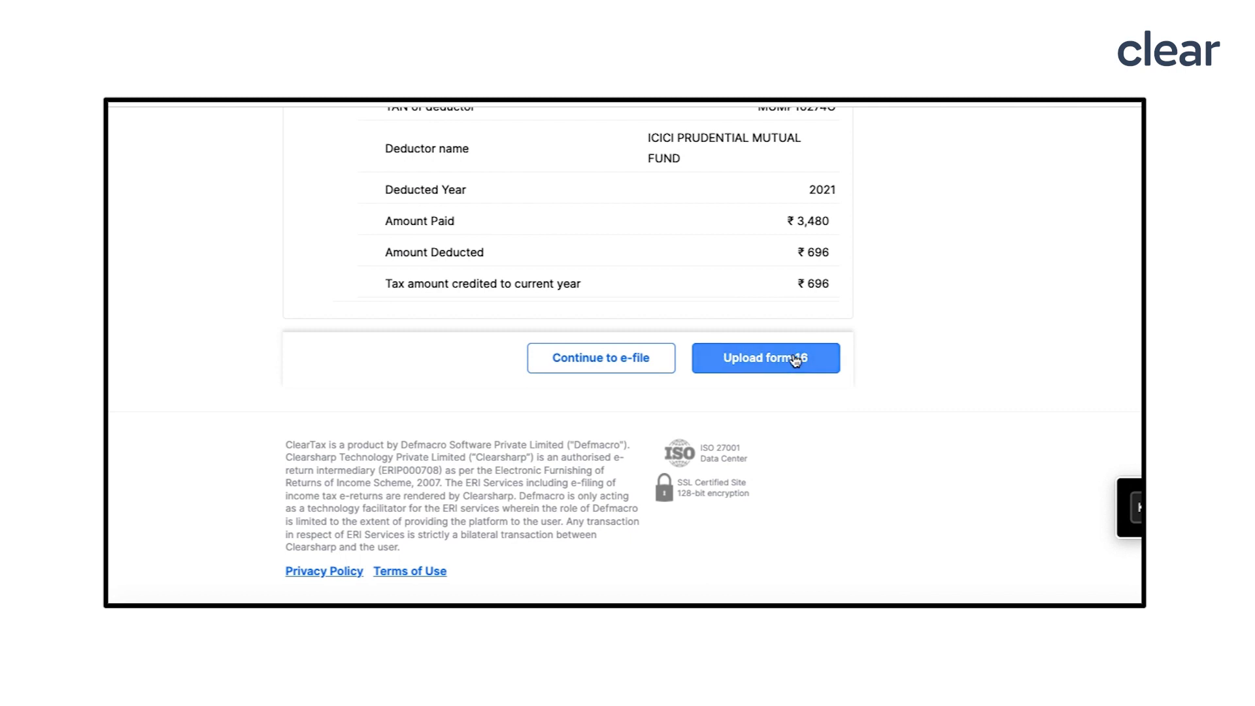
{"action": "left_click", "coordinate": [796, 361]}
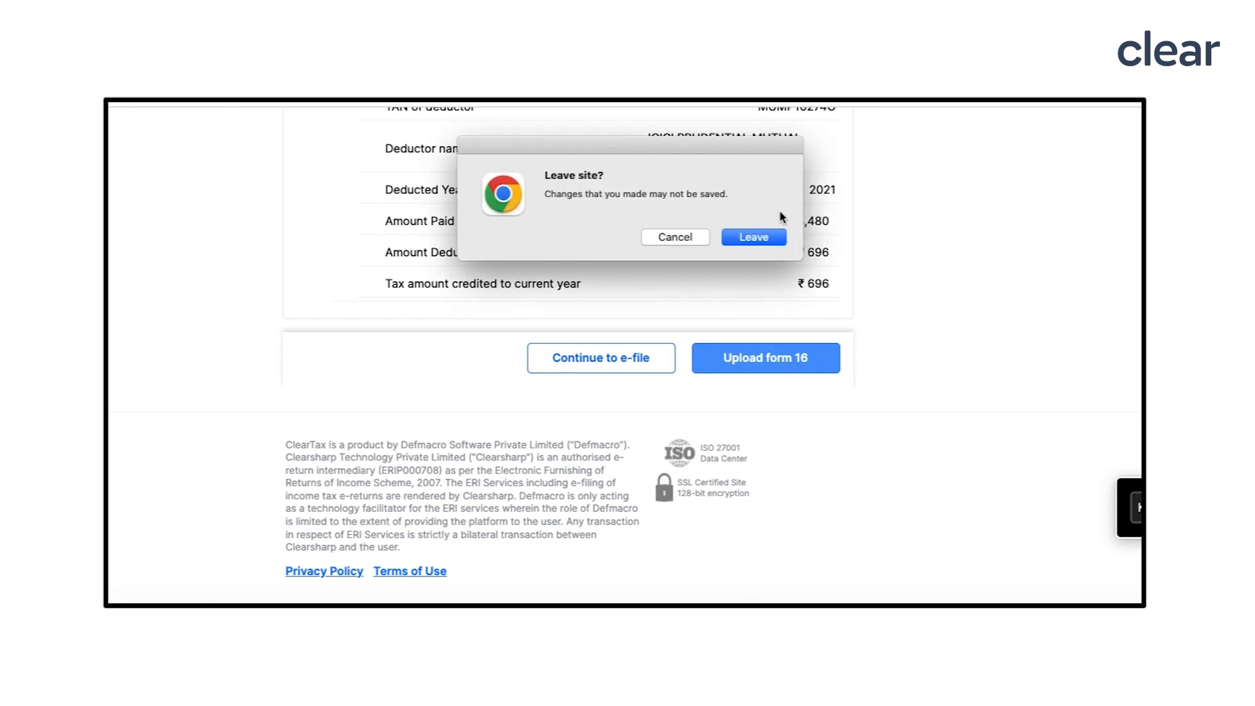
{"action": "left_click", "coordinate": [754, 239]}
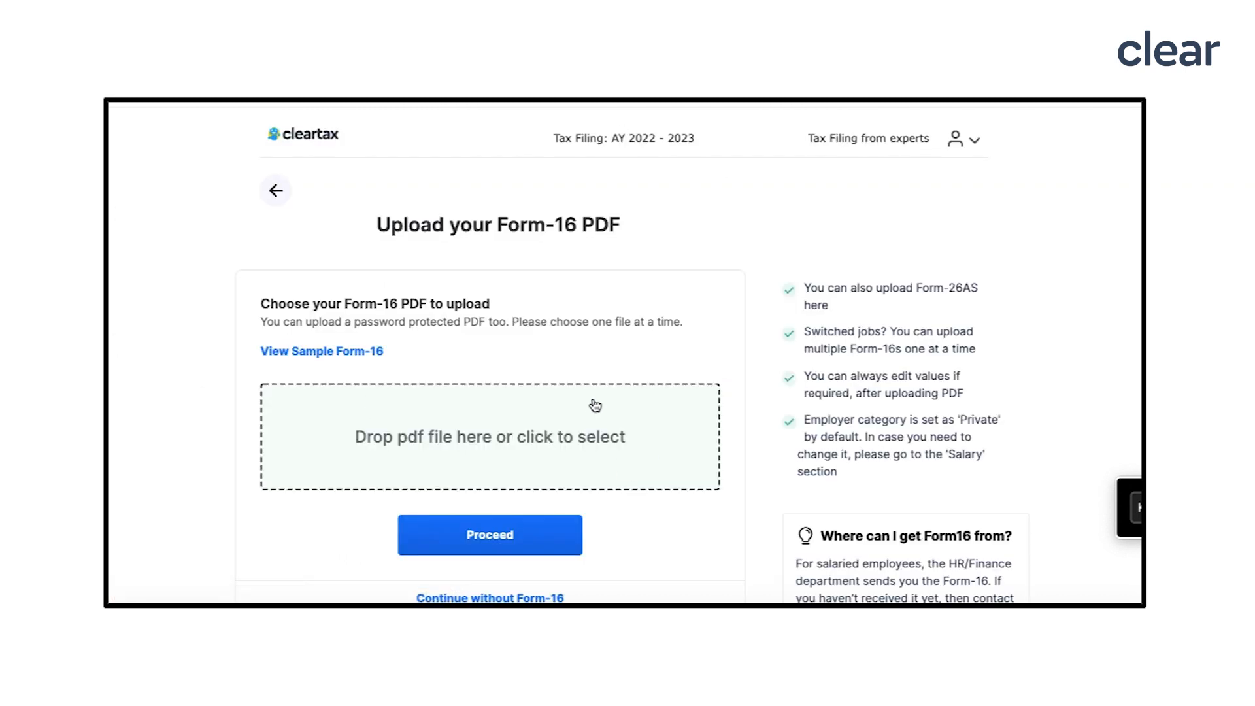
Upload SampleForm-16 (1).pdf from the Desktop as the Form-16 and proceed
{"action": "scroll", "coordinate": [596, 406], "scroll_direction": "down", "scroll_amount": 2}
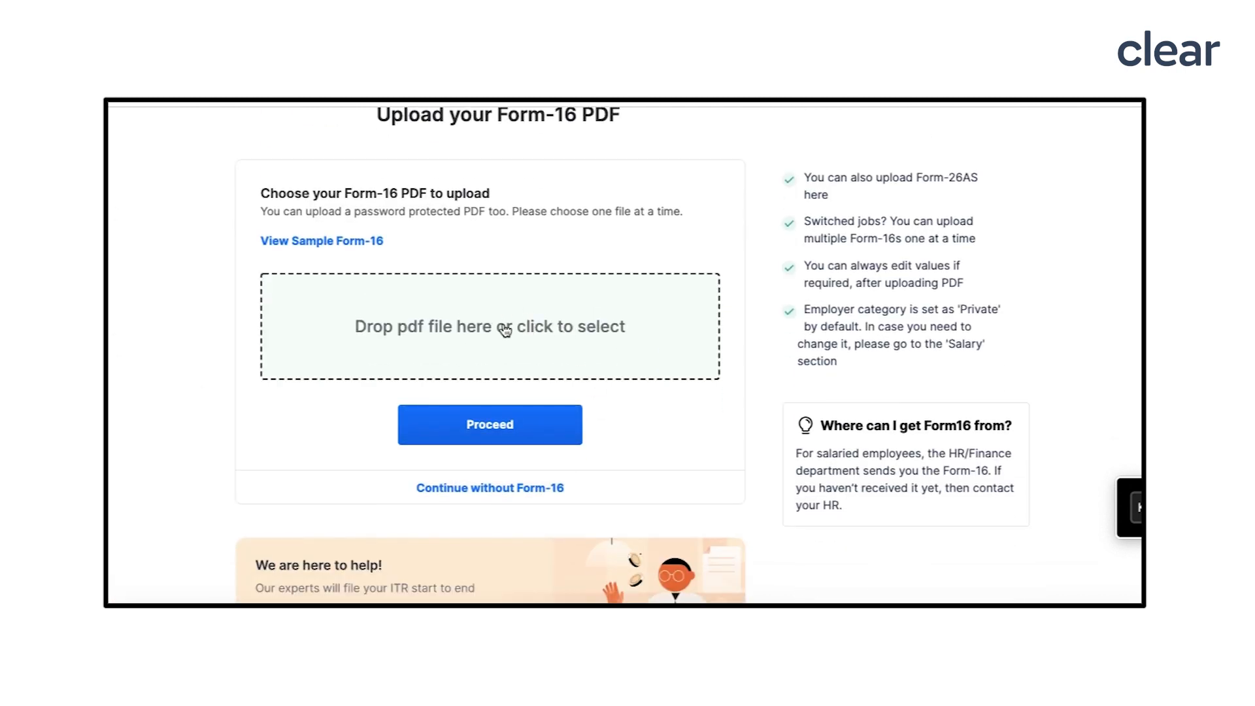
{"action": "left_click", "coordinate": [472, 335]}
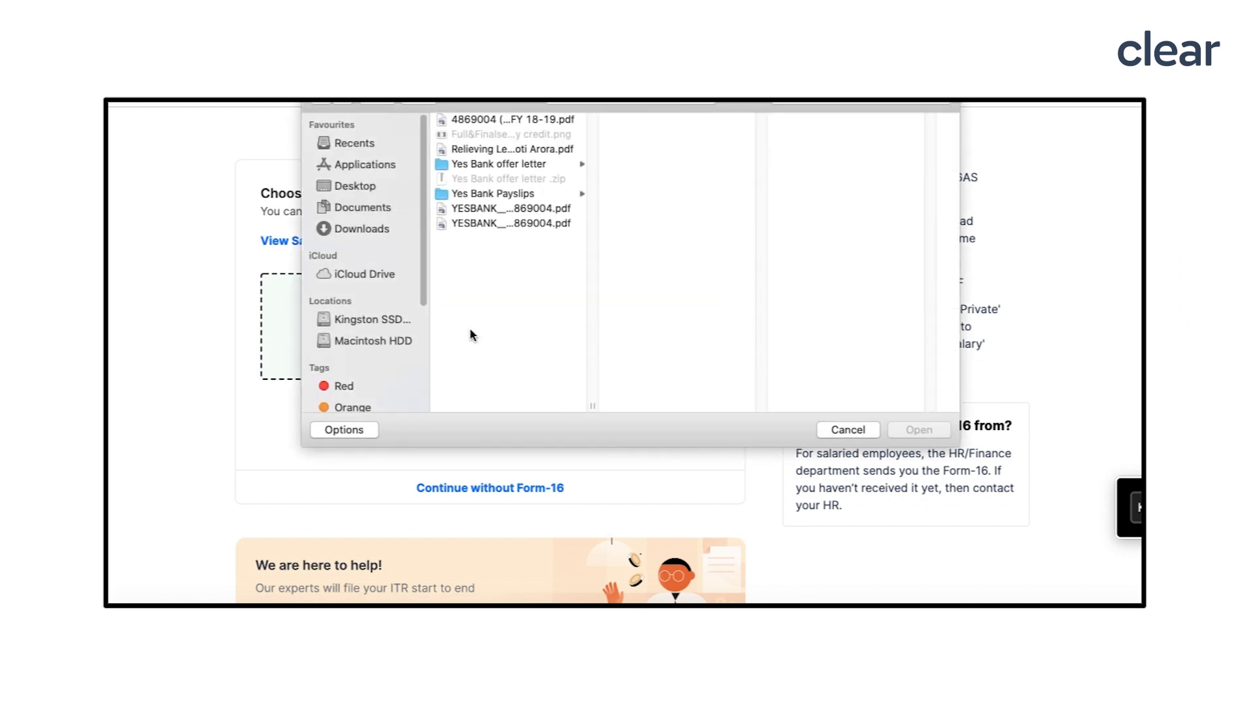
{"action": "left_click", "coordinate": [349, 187]}
{"action": "type", "text": "s"}
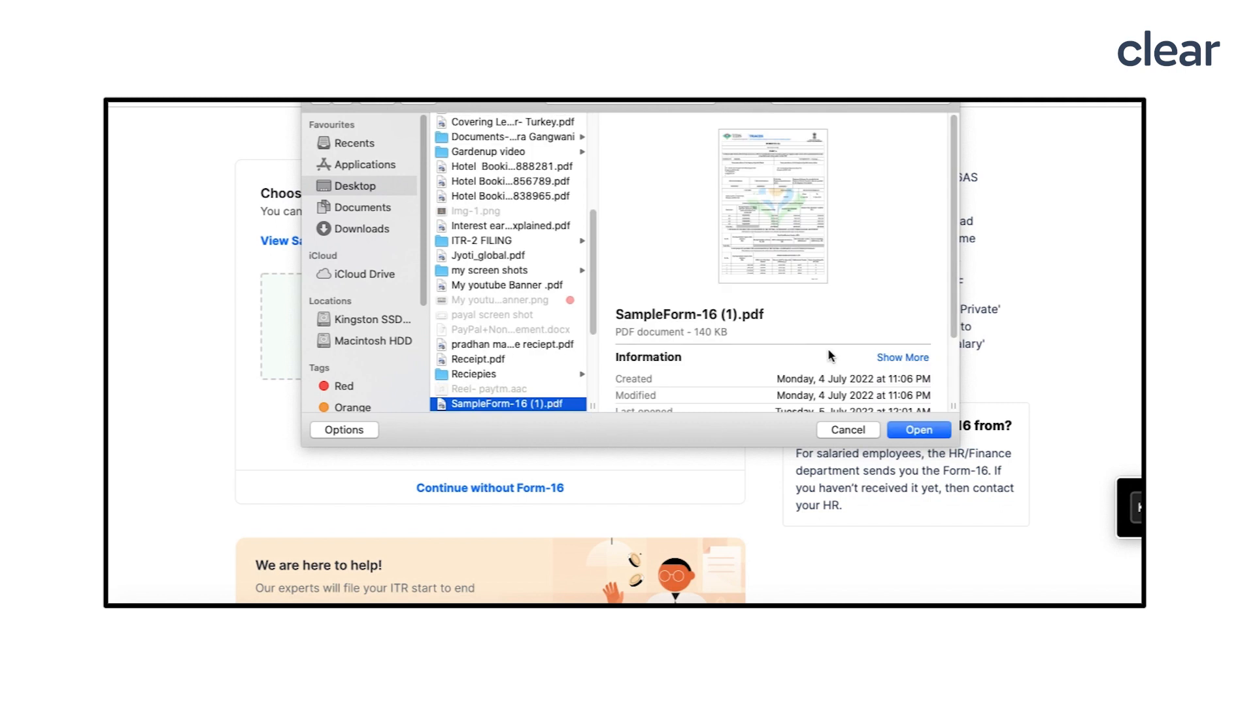
{"action": "left_click", "coordinate": [918, 428]}
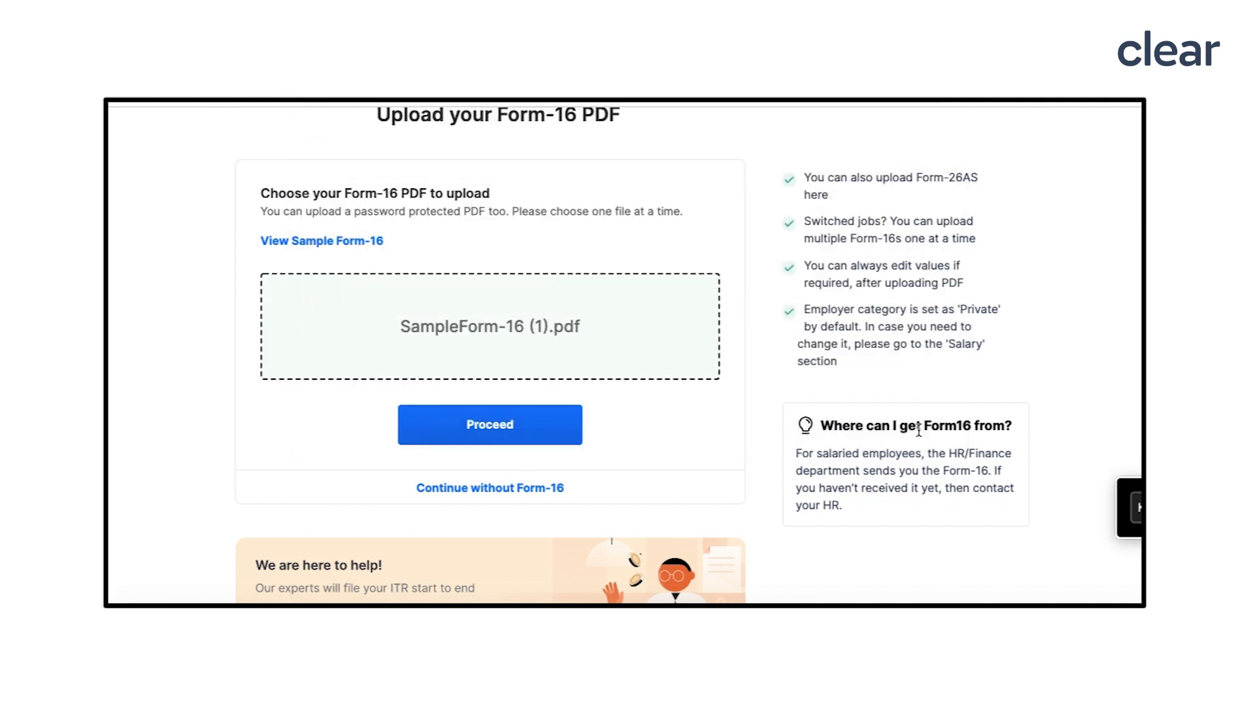
{"action": "left_click", "coordinate": [499, 427]}
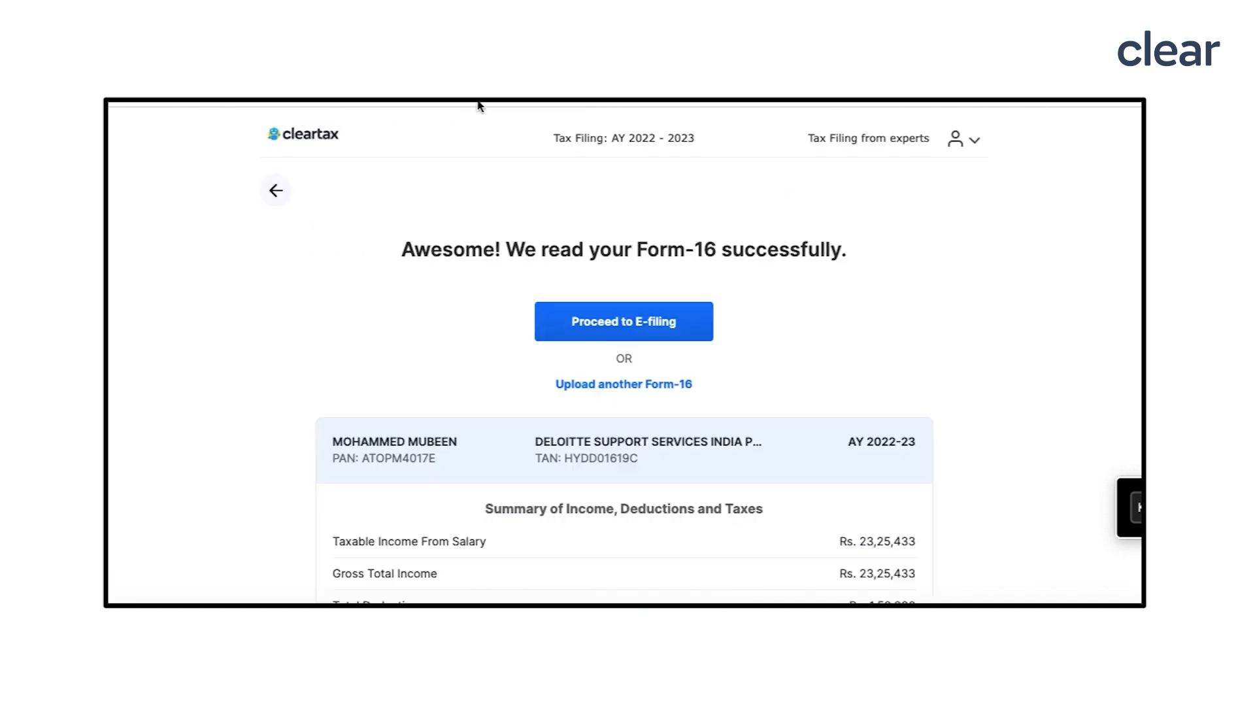
Review the Form-16 summary of income, deductions and taxes, and proceed to e-filing
{"action": "left_click_drag", "start_coordinate": [398, 250], "coordinate": [828, 260]}
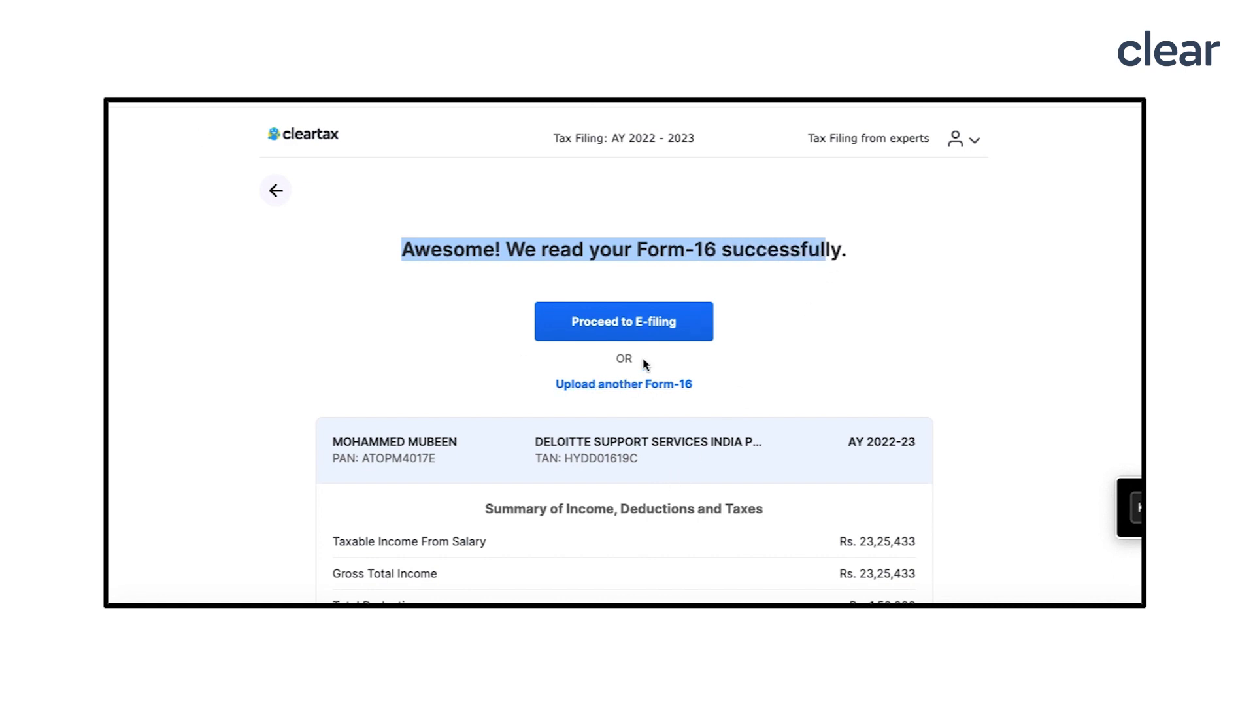
{"action": "scroll", "coordinate": [661, 422], "scroll_direction": "down", "scroll_amount": 3}
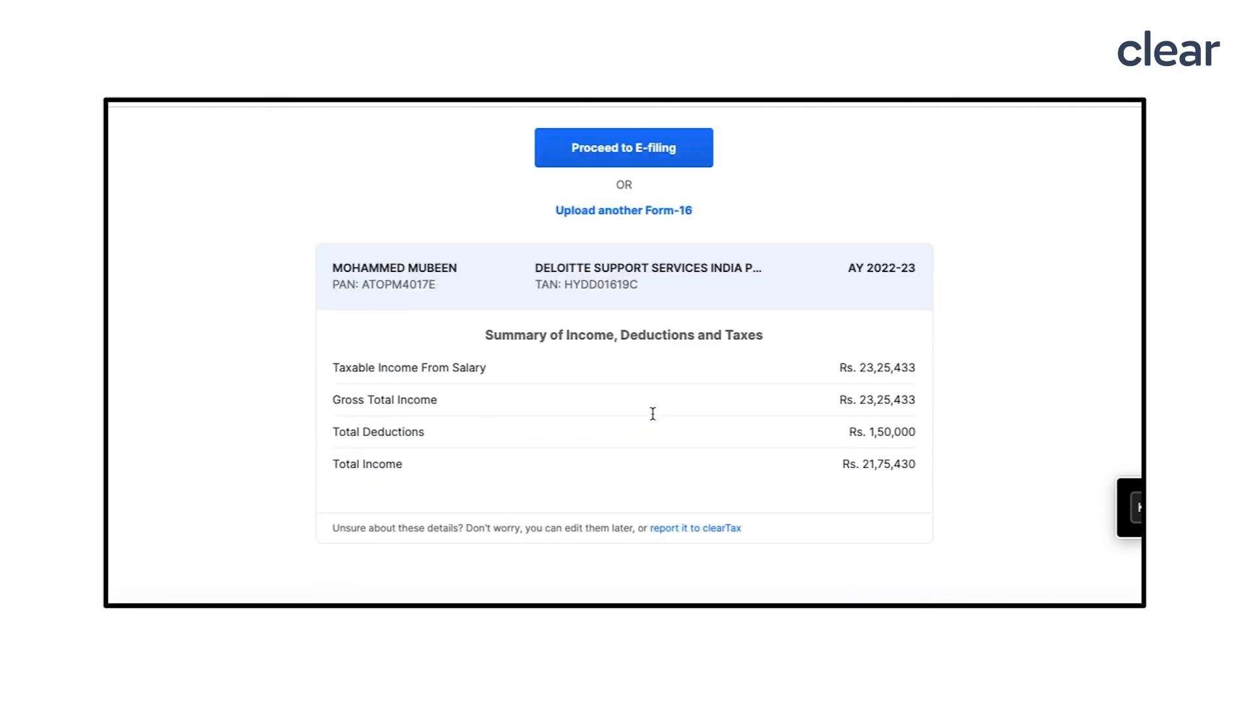
{"action": "scroll", "coordinate": [631, 418], "scroll_direction": "up", "scroll_amount": 1}
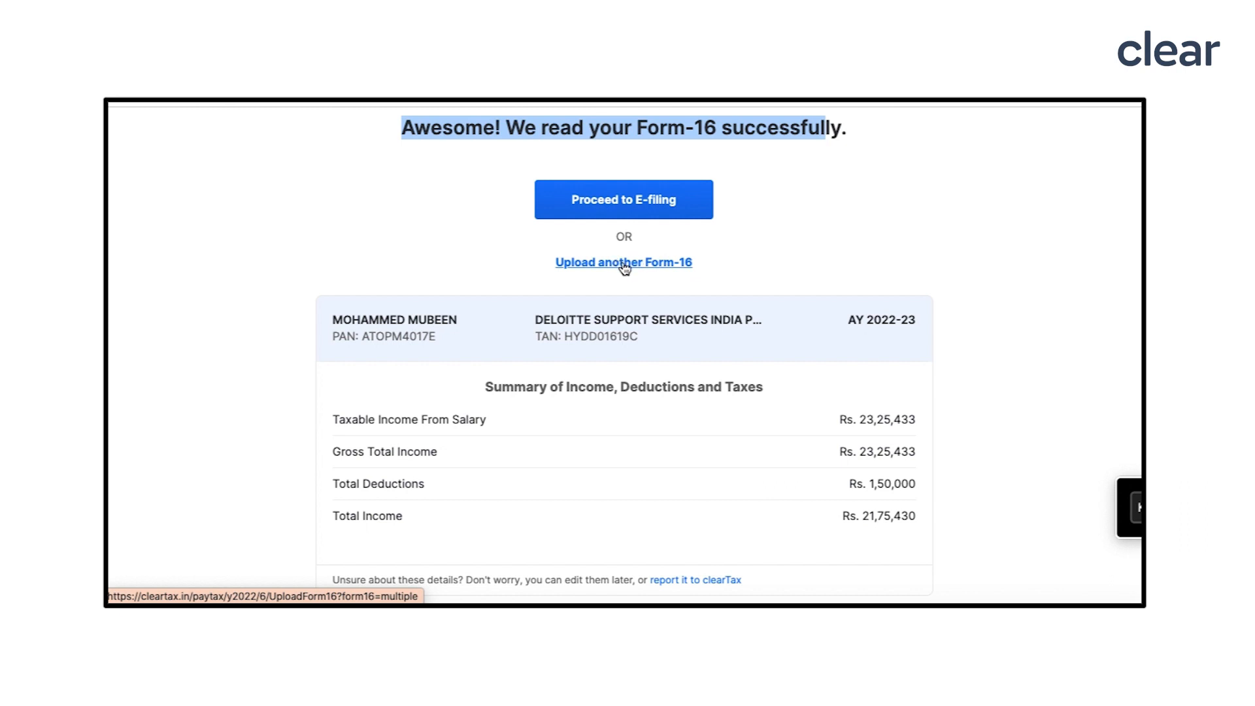
{"action": "scroll", "coordinate": [653, 418], "scroll_direction": "down", "scroll_amount": 5}
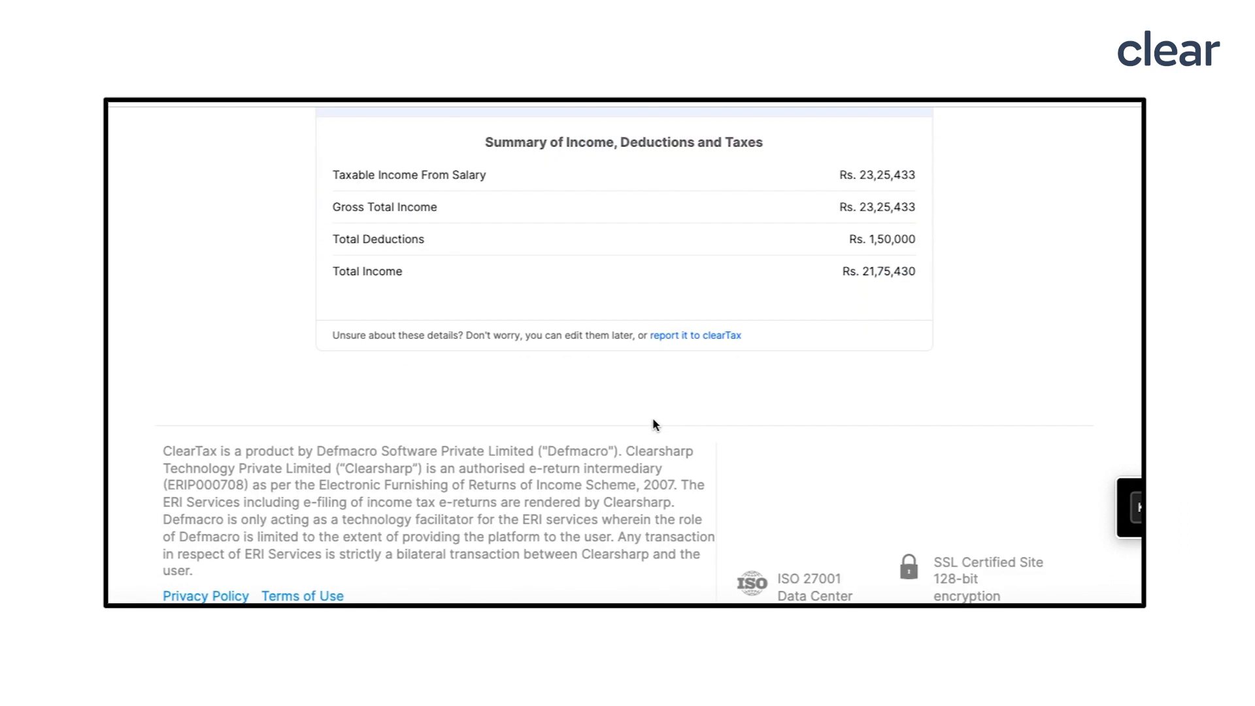
{"action": "scroll", "coordinate": [653, 419], "scroll_direction": "up", "scroll_amount": 4}
{"action": "scroll", "coordinate": [628, 370], "scroll_direction": "up", "scroll_amount": 2}
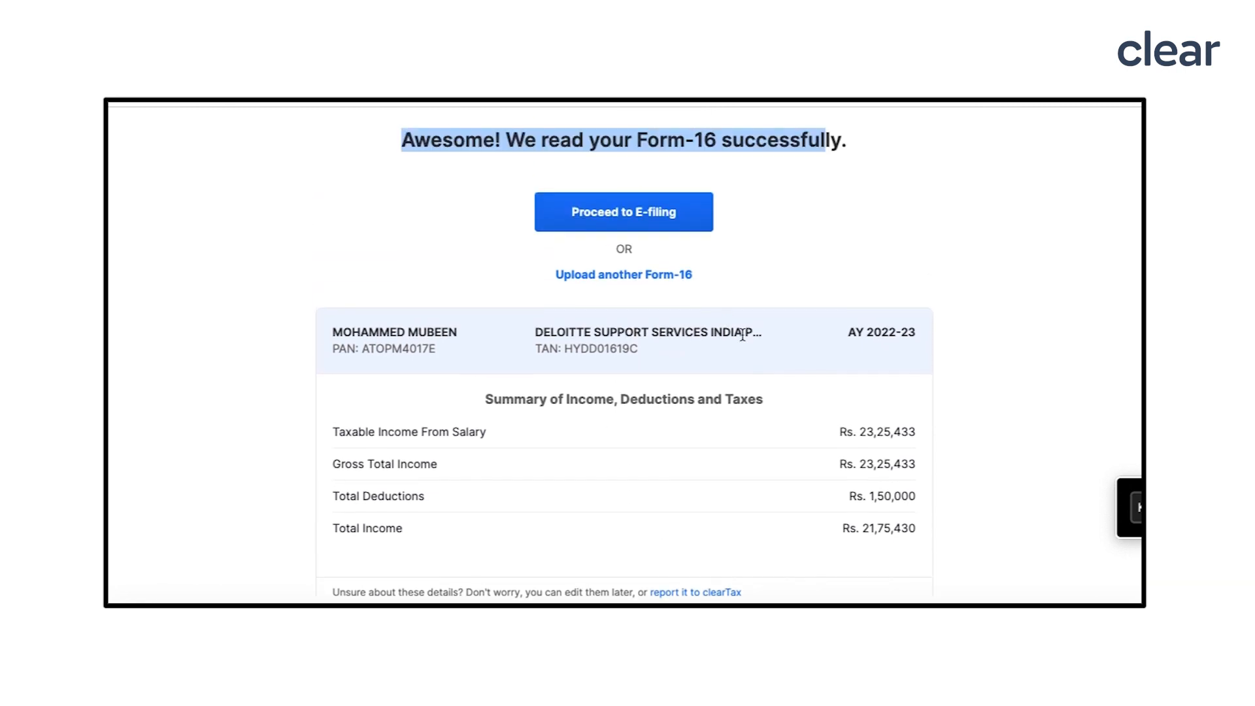
{"action": "scroll", "coordinate": [732, 405], "scroll_direction": "down", "scroll_amount": 3}
{"action": "scroll", "coordinate": [750, 409], "scroll_direction": "up", "scroll_amount": 3}
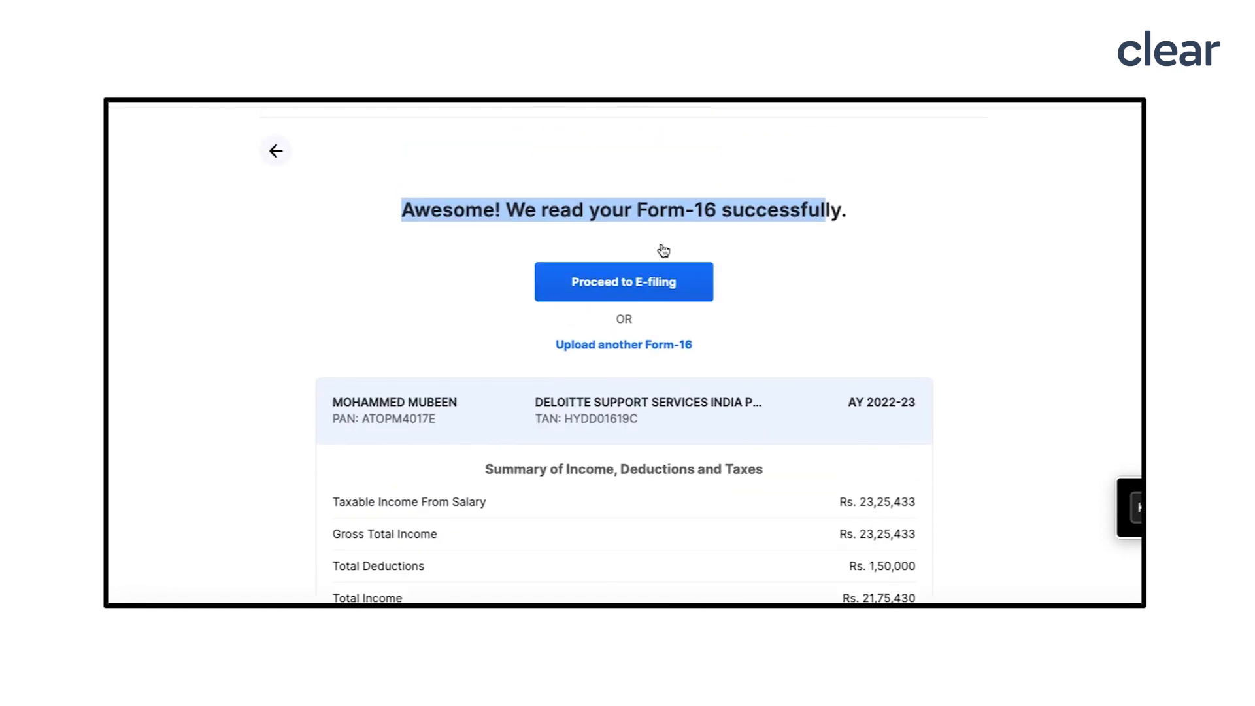
{"action": "left_click", "coordinate": [605, 291]}
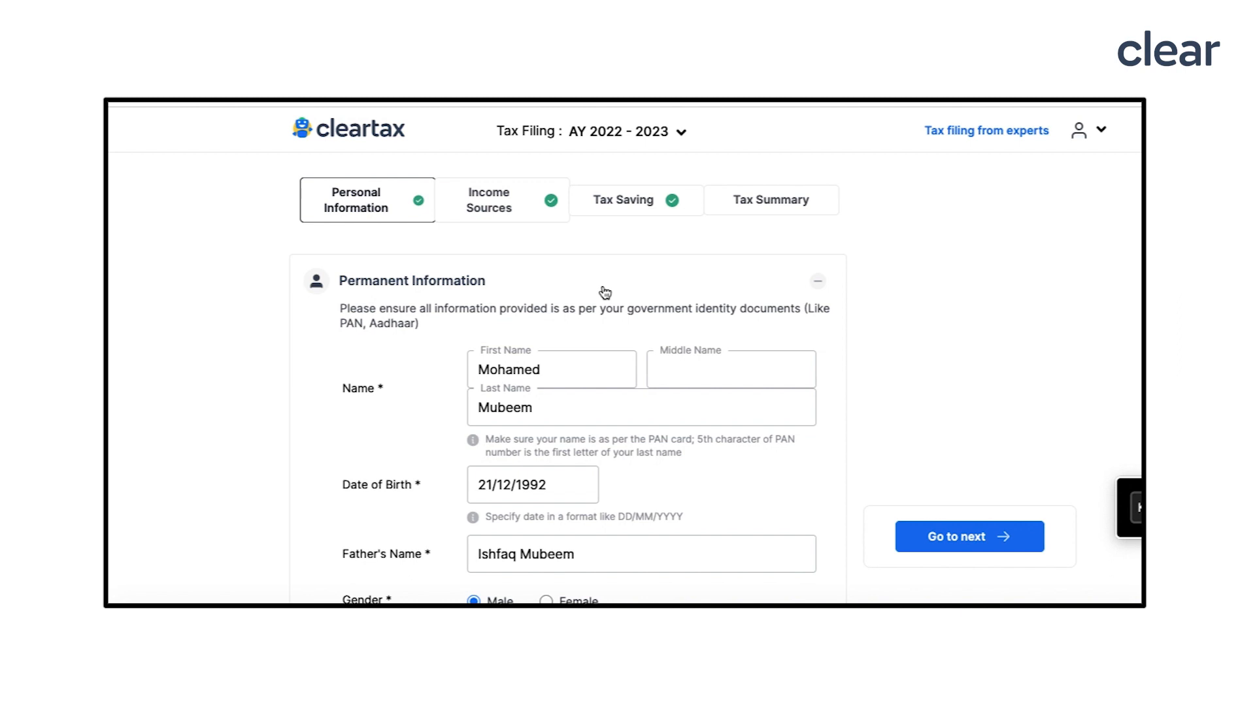
Check the name, date of birth, father's name, gender and marital status in the Permanent Information section of the personal information
{"action": "left_click", "coordinate": [566, 191]}
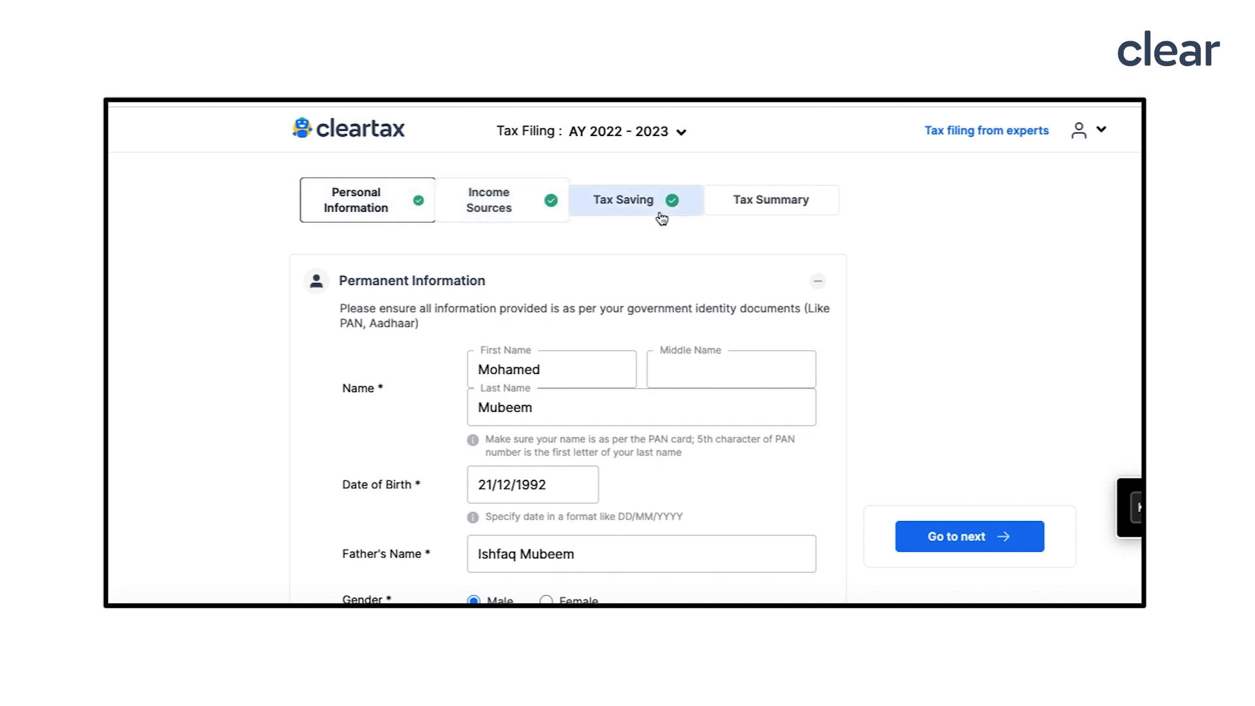
{"action": "left_click", "coordinate": [408, 198]}
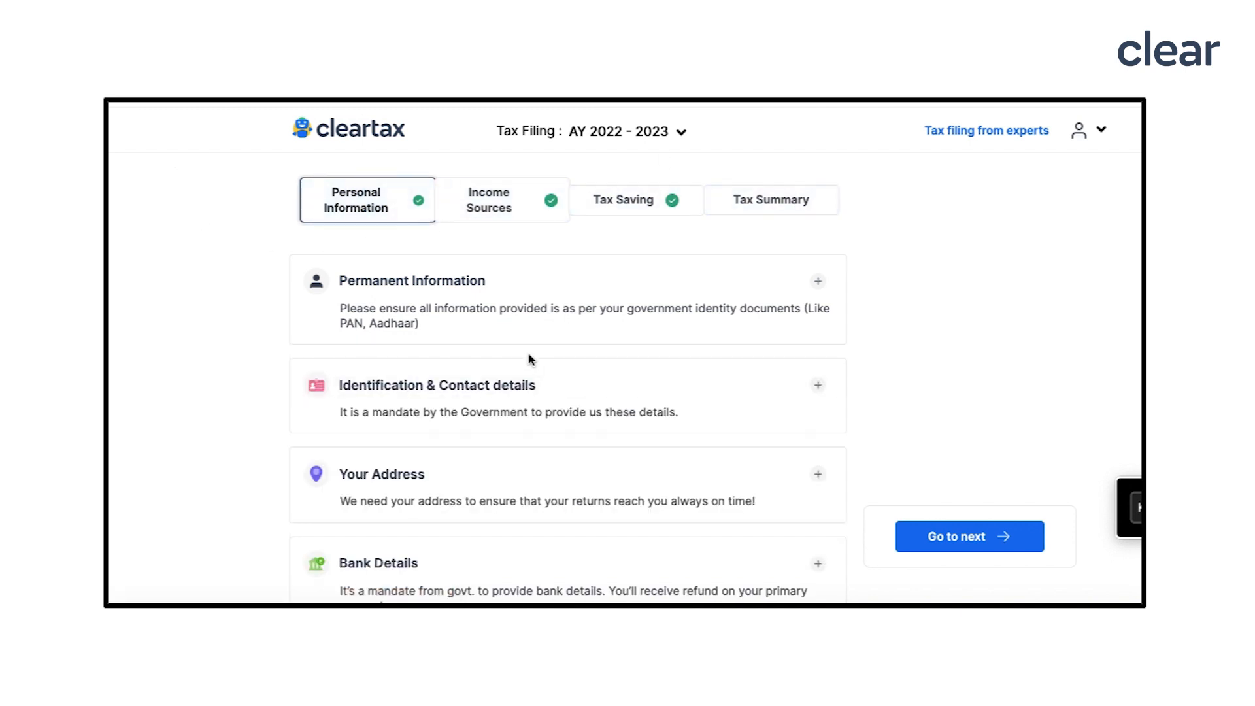
{"action": "scroll", "coordinate": [527, 325], "scroll_direction": "down", "scroll_amount": 4}
{"action": "scroll", "coordinate": [527, 325], "scroll_direction": "up", "scroll_amount": 4}
{"action": "left_click", "coordinate": [820, 286]}
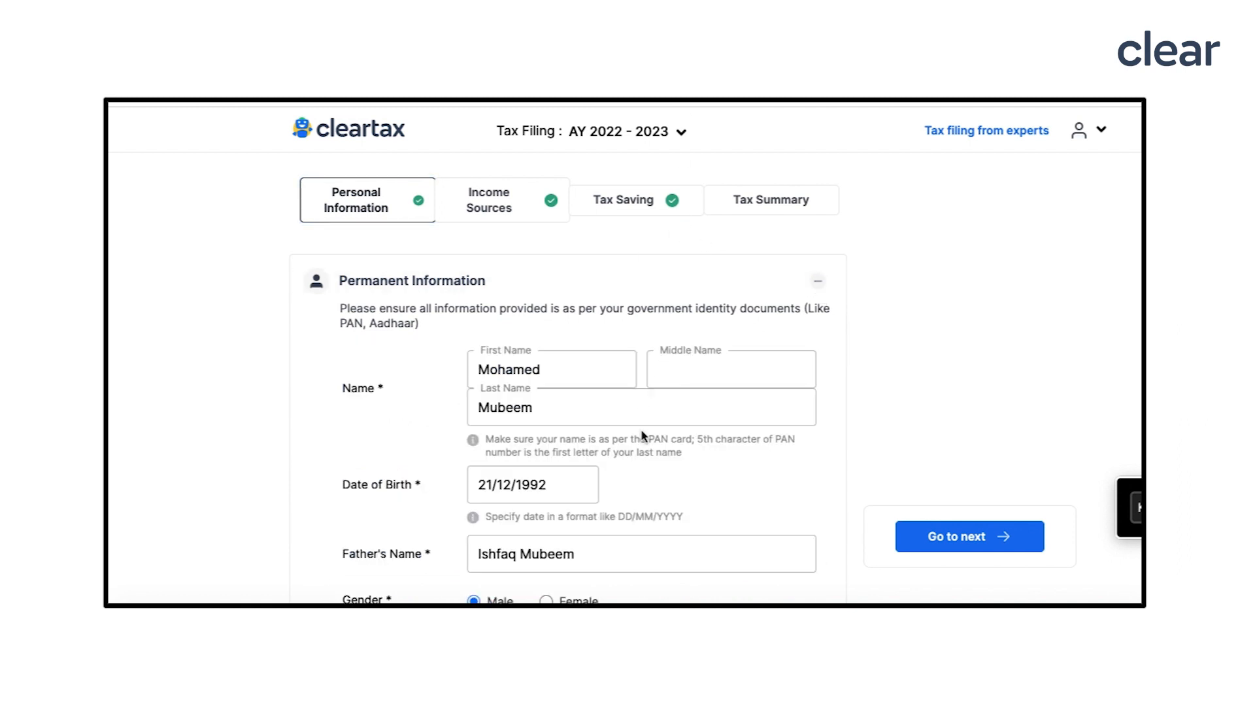
{"action": "scroll", "coordinate": [651, 435], "scroll_direction": "down", "scroll_amount": 4}
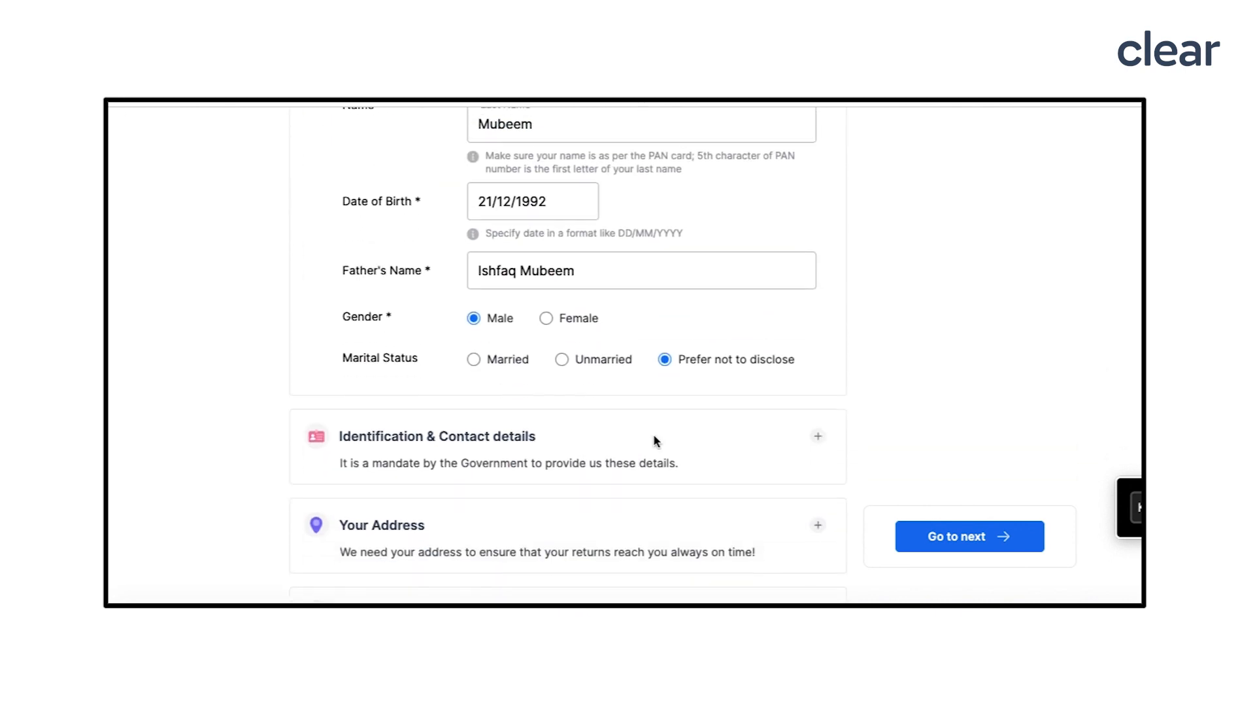
{"action": "scroll", "coordinate": [654, 434], "scroll_direction": "down", "scroll_amount": 1}
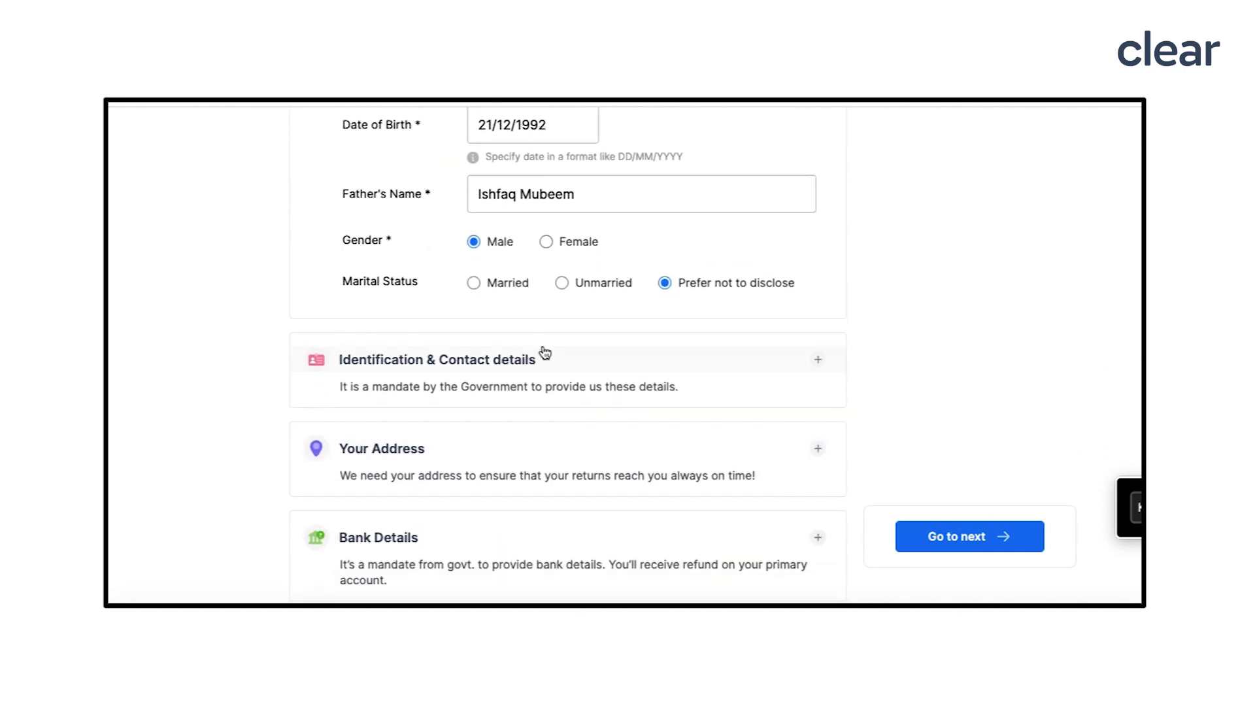
{"action": "scroll", "coordinate": [544, 353], "scroll_direction": "down", "scroll_amount": 1}
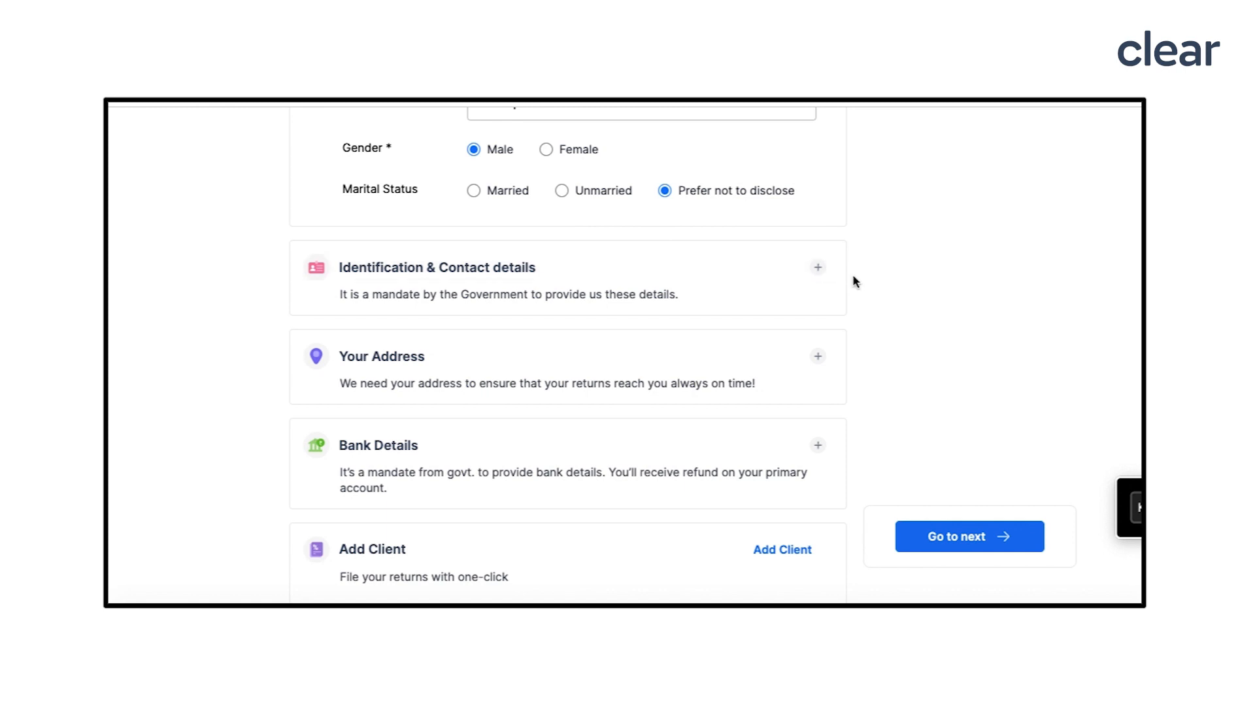
Expand the Identification & Contact details and Your Address sections and check their pre-filled fields
{"action": "left_click", "coordinate": [816, 270]}
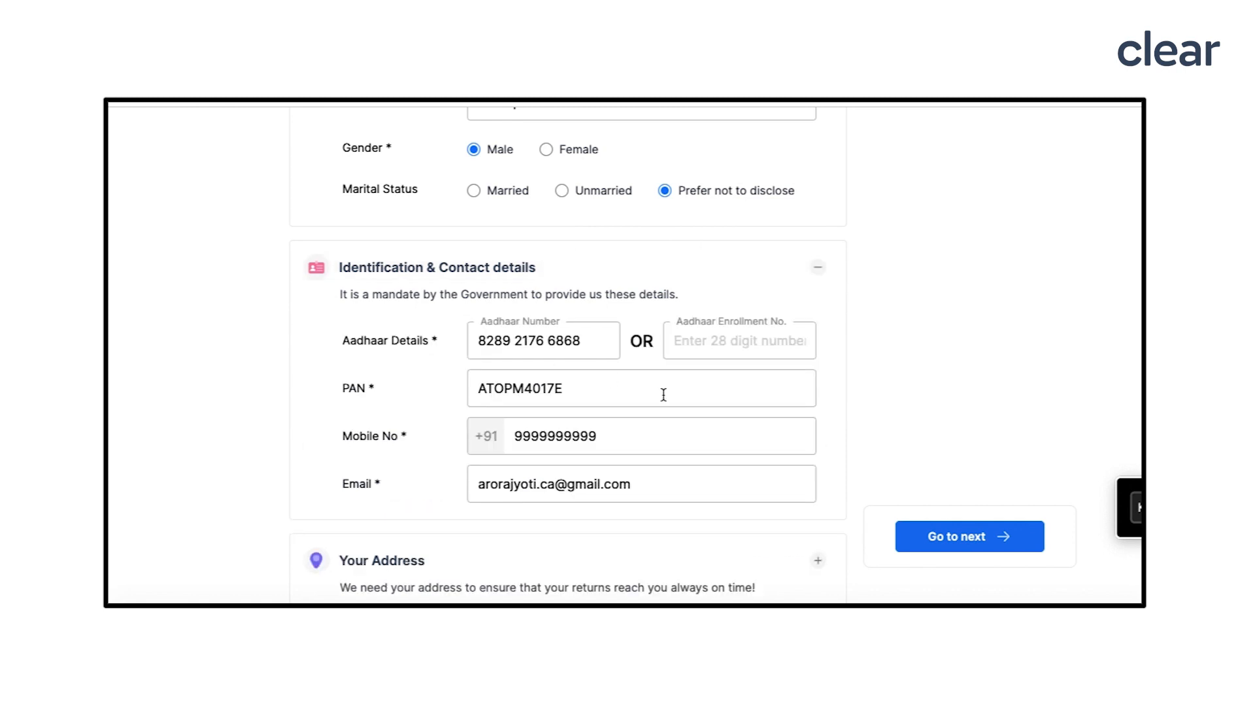
{"action": "scroll", "coordinate": [662, 393], "scroll_direction": "down", "scroll_amount": 5}
{"action": "scroll", "coordinate": [661, 398], "scroll_direction": "down", "scroll_amount": 1}
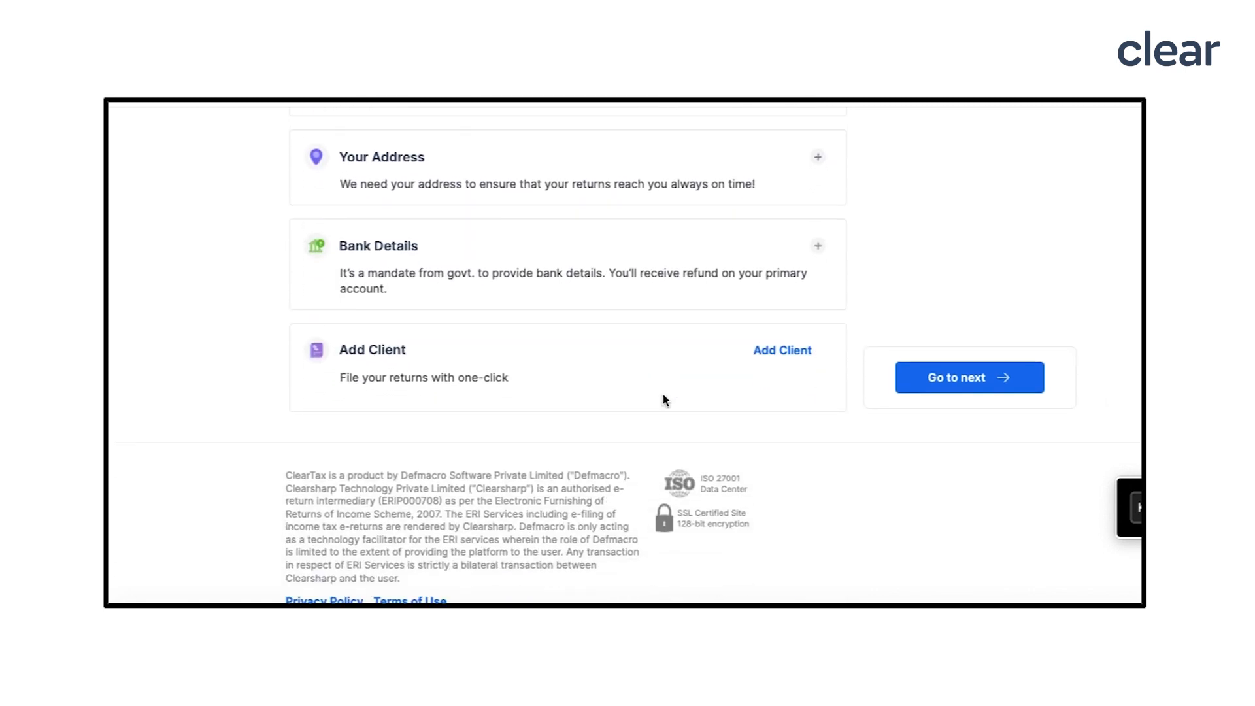
{"action": "left_click", "coordinate": [820, 157]}
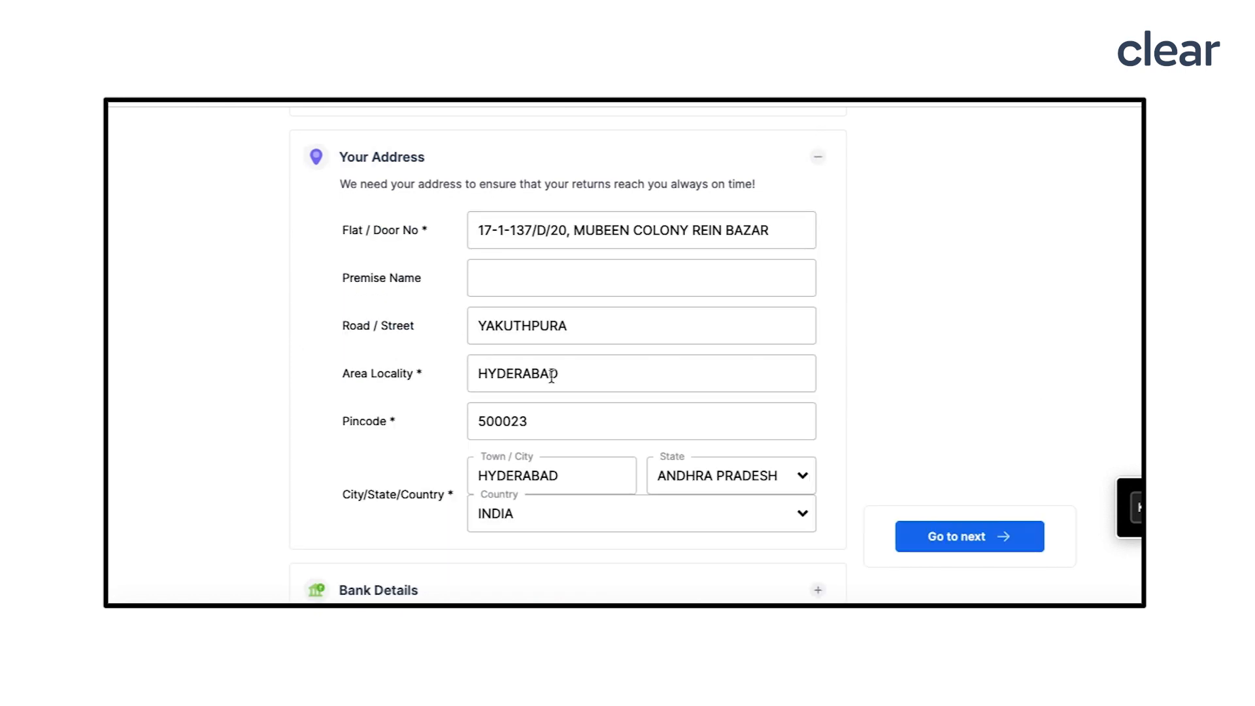
{"action": "scroll", "coordinate": [520, 376], "scroll_direction": "down", "scroll_amount": 5}
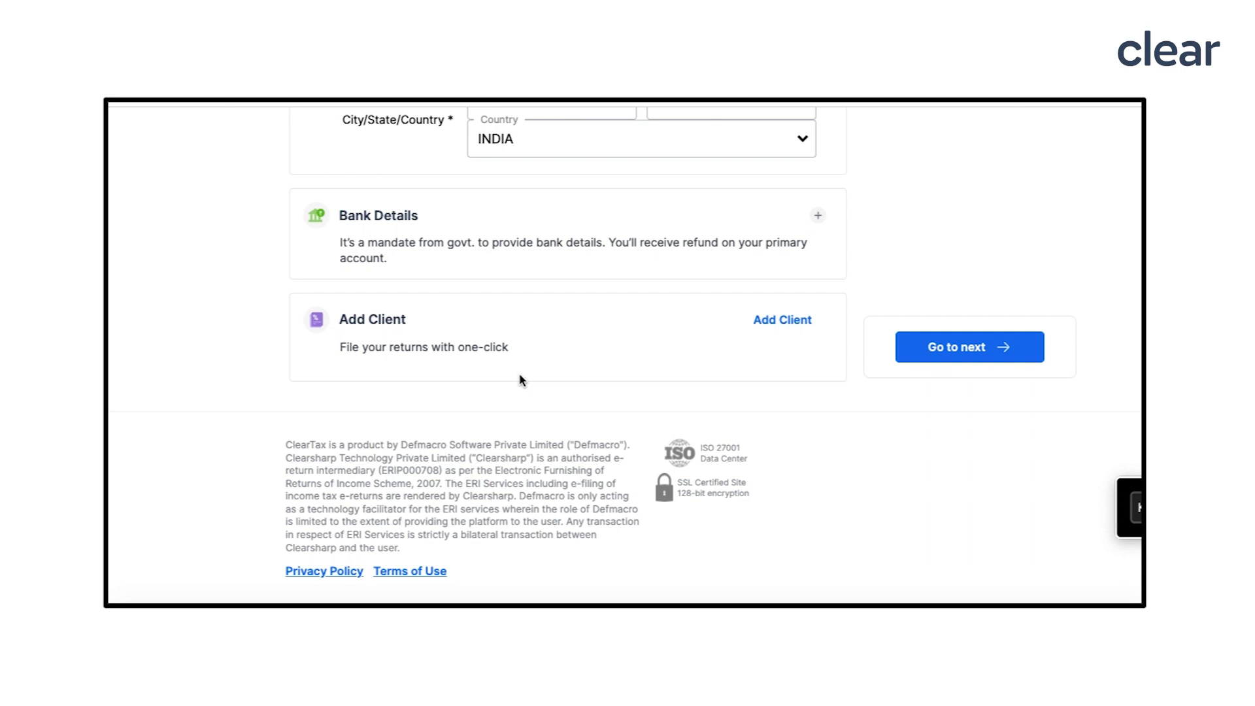
Expand Bank Details to check the primary and secondary bank accounts, and collapse the Permanent Information section
{"action": "left_click", "coordinate": [818, 216]}
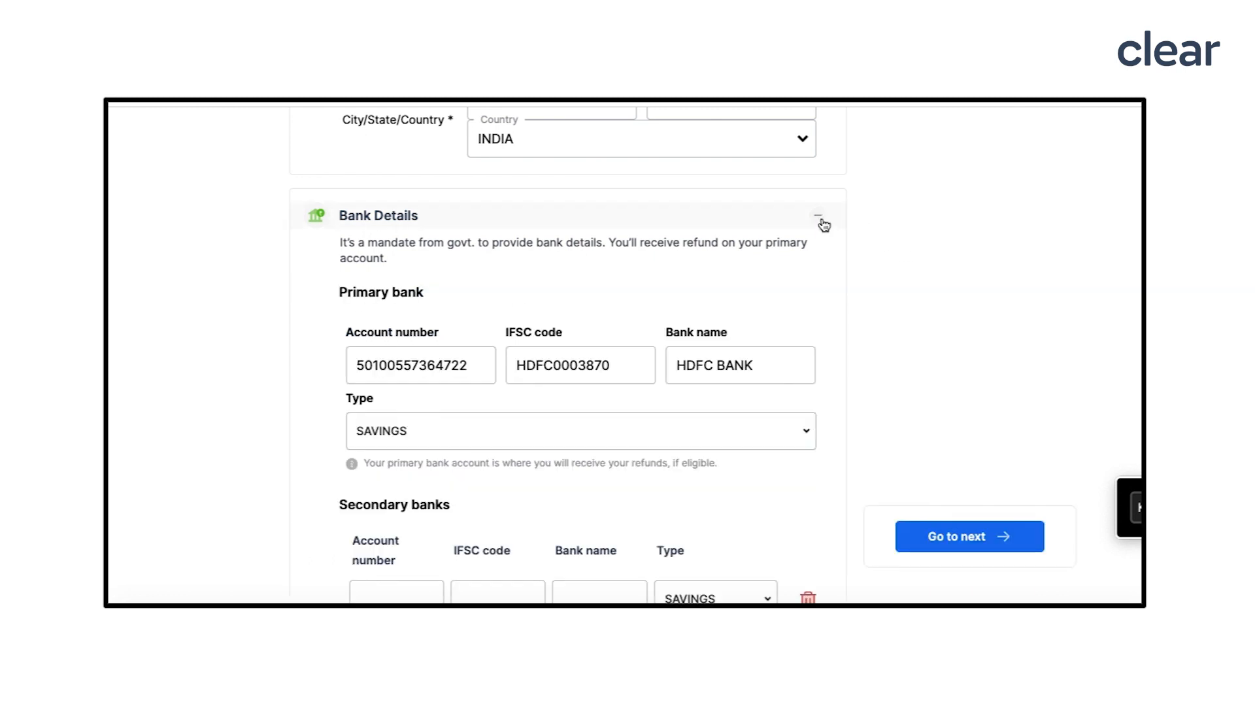
{"action": "scroll", "coordinate": [529, 386], "scroll_direction": "down", "scroll_amount": 6}
{"action": "scroll", "coordinate": [530, 391], "scroll_direction": "up", "scroll_amount": 5}
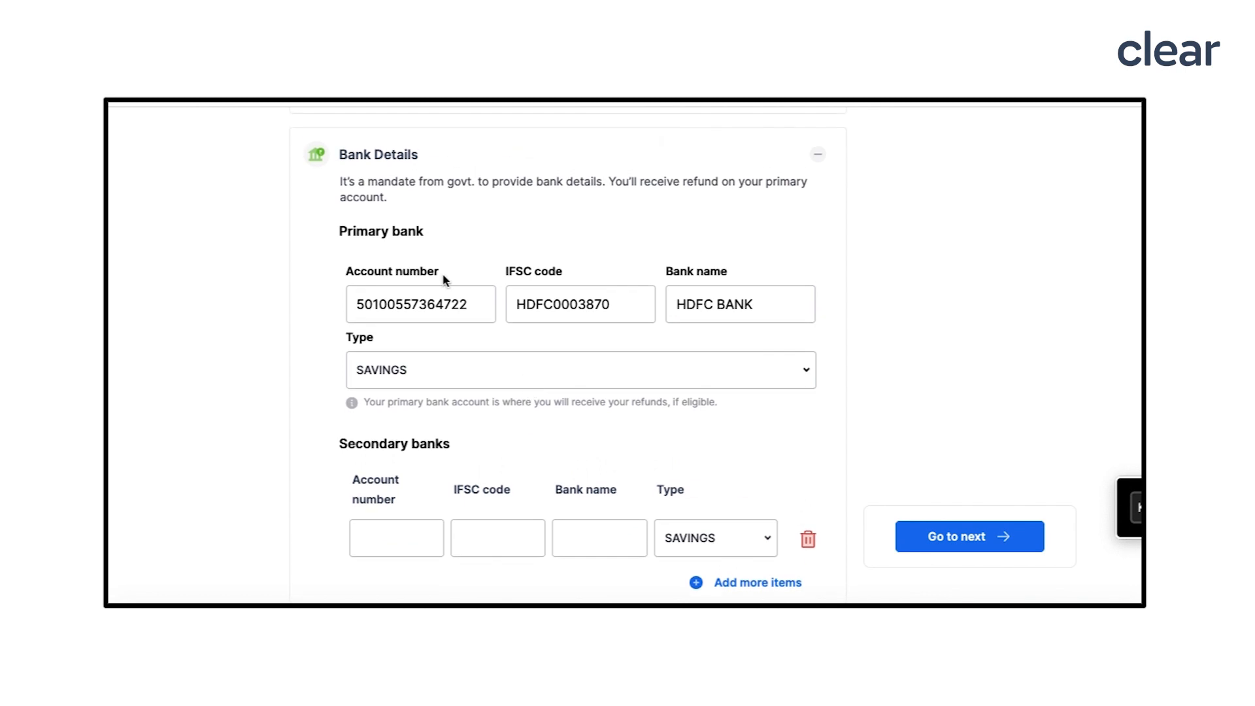
{"action": "double_click", "coordinate": [443, 314]}
{"action": "scroll", "coordinate": [444, 315], "scroll_direction": "down", "scroll_amount": 3}
{"action": "scroll", "coordinate": [445, 315], "scroll_direction": "up", "scroll_amount": 5}
{"action": "scroll", "coordinate": [454, 257], "scroll_direction": "down", "scroll_amount": 3}
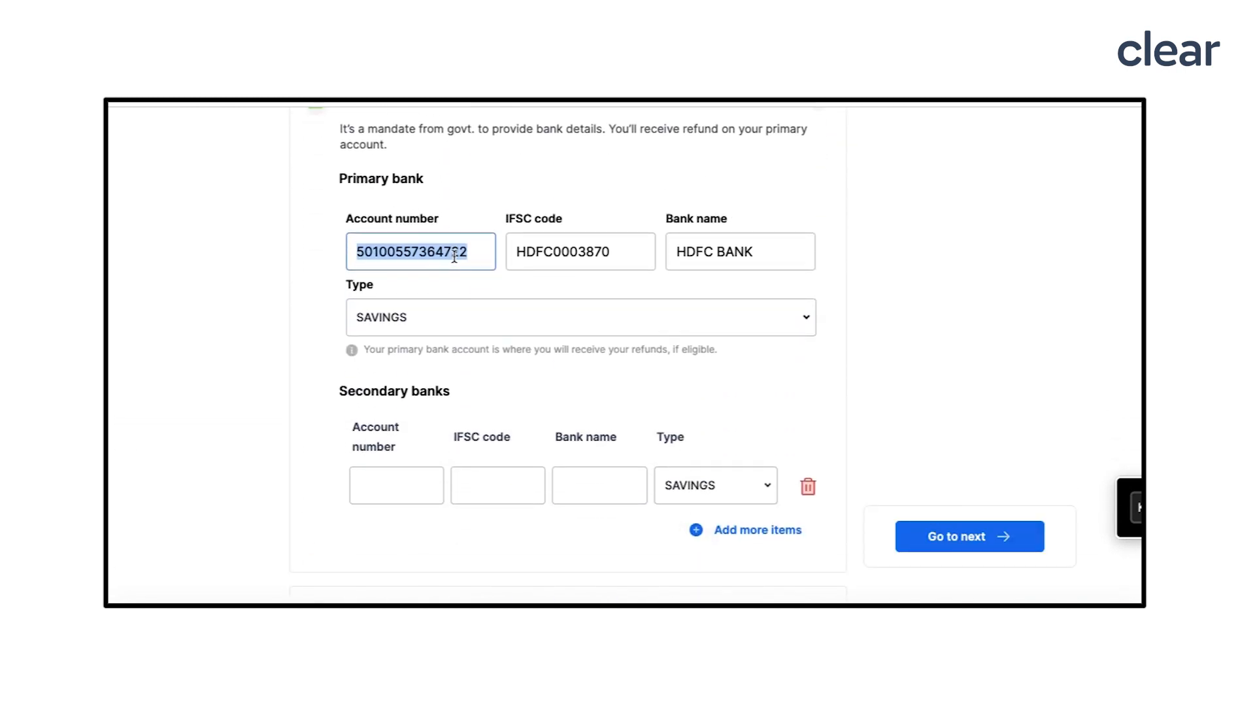
{"action": "scroll", "coordinate": [454, 257], "scroll_direction": "down", "scroll_amount": 3}
{"action": "scroll", "coordinate": [555, 297], "scroll_direction": "up", "scroll_amount": 6}
{"action": "scroll", "coordinate": [558, 308], "scroll_direction": "up", "scroll_amount": 10}
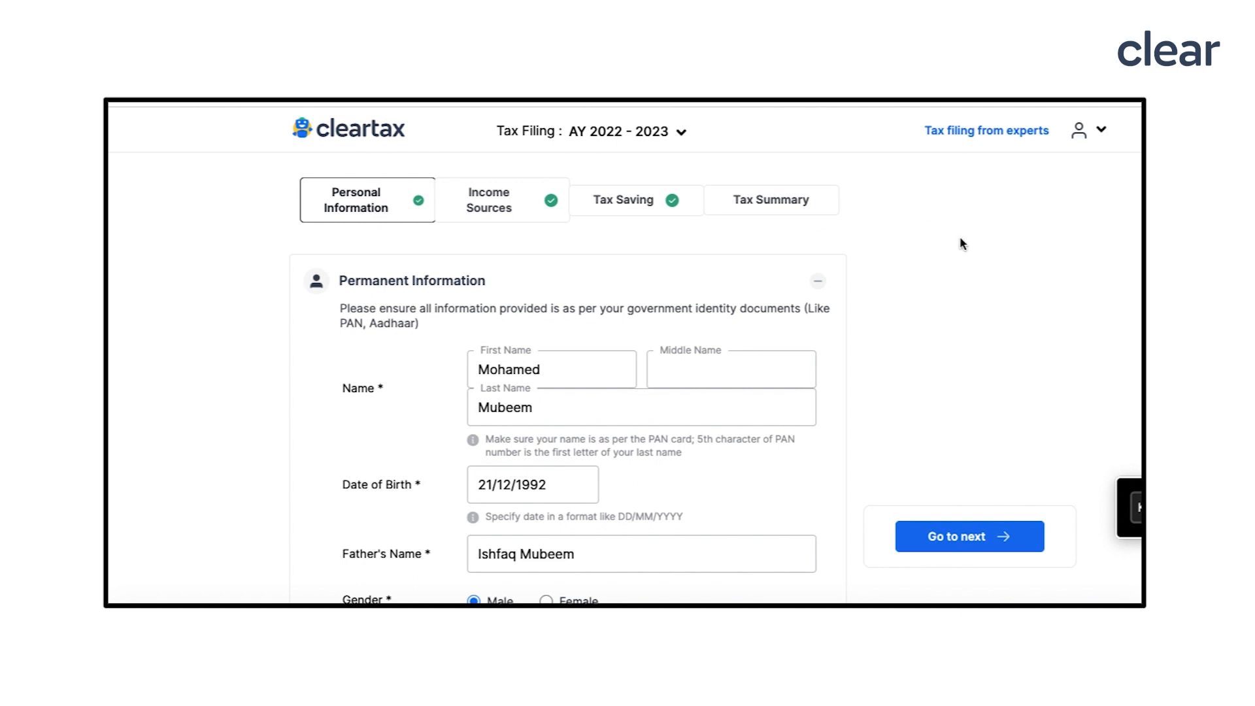
{"action": "left_click", "coordinate": [819, 283]}
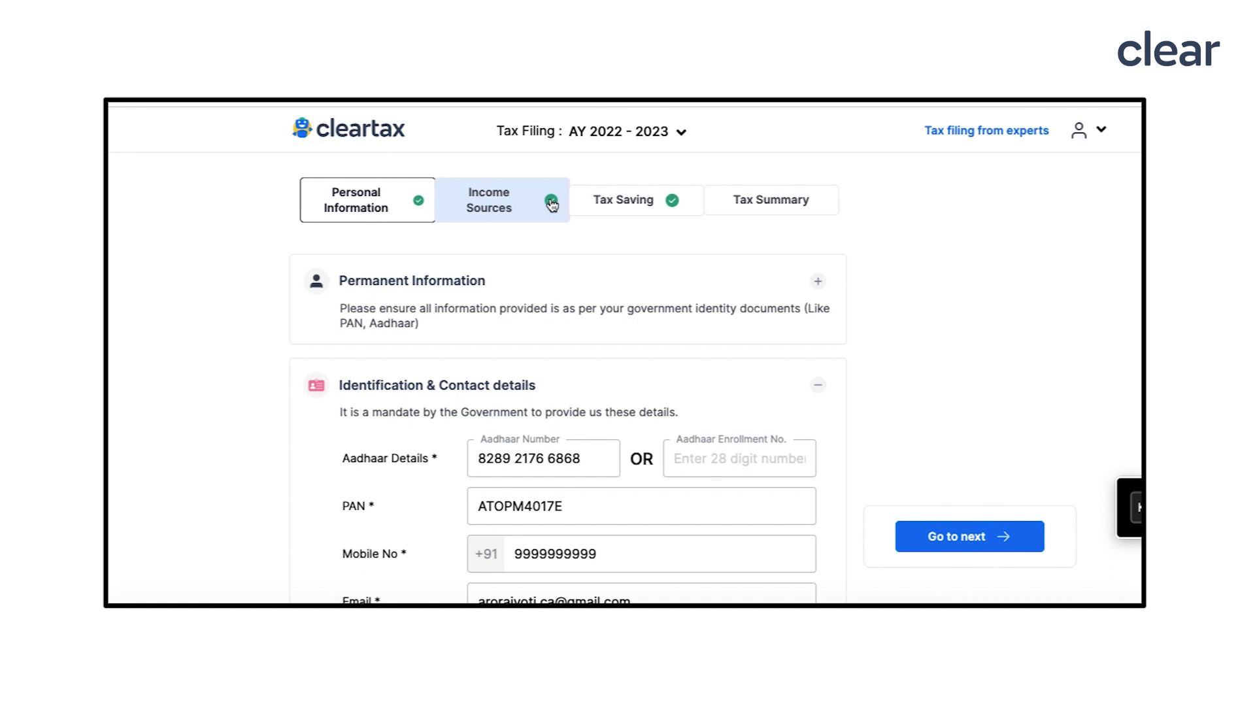
Go to Income Sources and review the salary, house property, other, capital gain and business income sections
{"action": "left_click", "coordinate": [507, 211]}
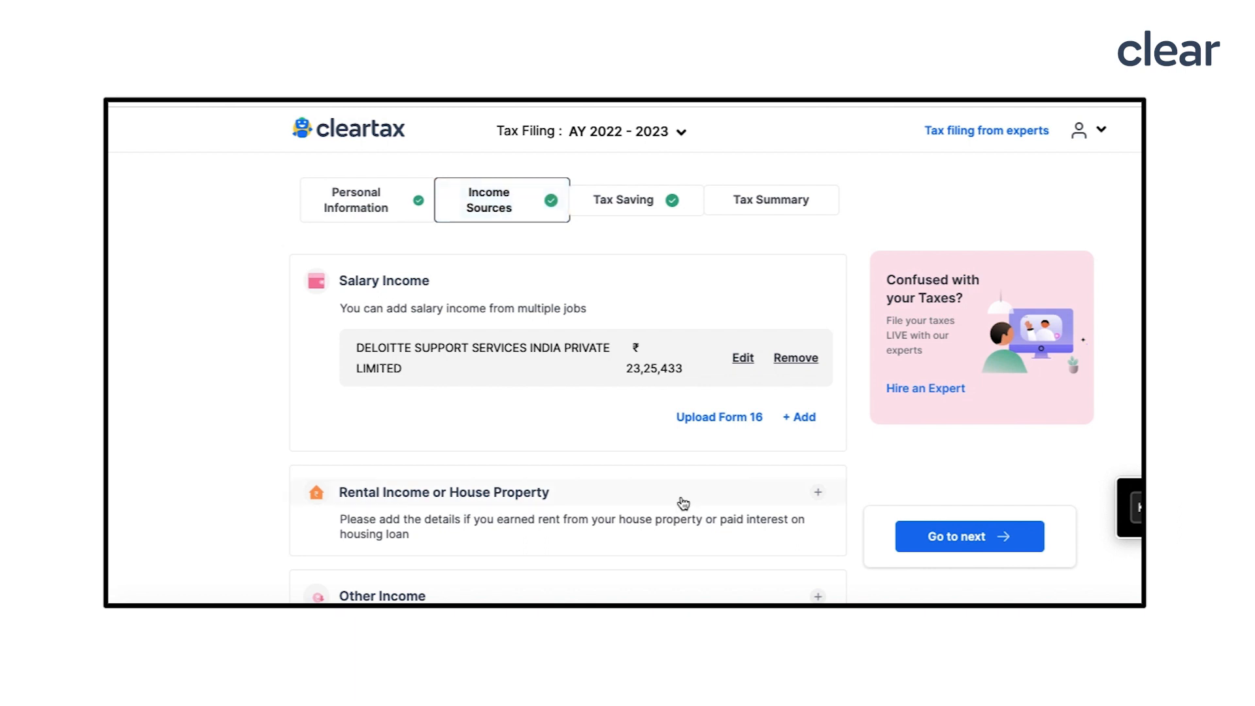
{"action": "scroll", "coordinate": [680, 504], "scroll_direction": "down", "scroll_amount": 5}
{"action": "scroll", "coordinate": [683, 502], "scroll_direction": "up", "scroll_amount": 5}
{"action": "scroll", "coordinate": [684, 502], "scroll_direction": "down", "scroll_amount": 5}
{"action": "scroll", "coordinate": [682, 502], "scroll_direction": "up", "scroll_amount": 5}
{"action": "scroll", "coordinate": [683, 502], "scroll_direction": "down", "scroll_amount": 4}
{"action": "scroll", "coordinate": [681, 502], "scroll_direction": "down", "scroll_amount": 2}
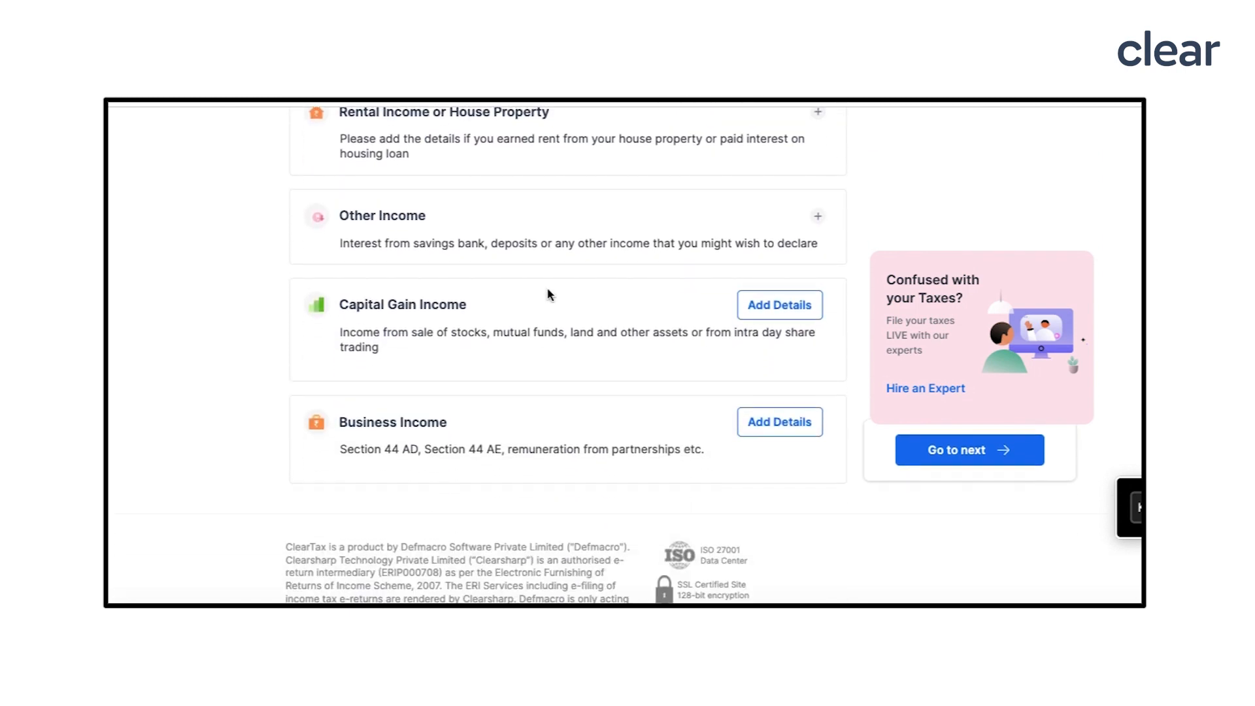
{"action": "scroll", "coordinate": [442, 469], "scroll_direction": "up", "scroll_amount": 6}
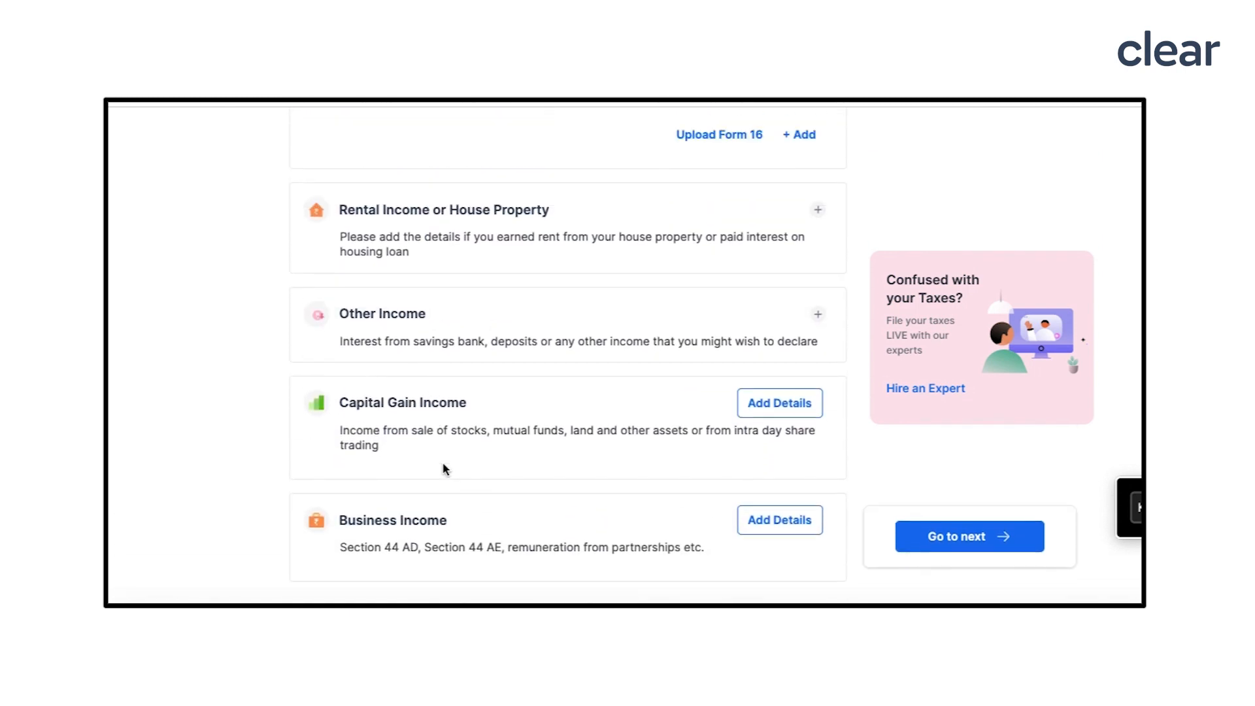
{"action": "scroll", "coordinate": [442, 470], "scroll_direction": "down", "scroll_amount": 1}
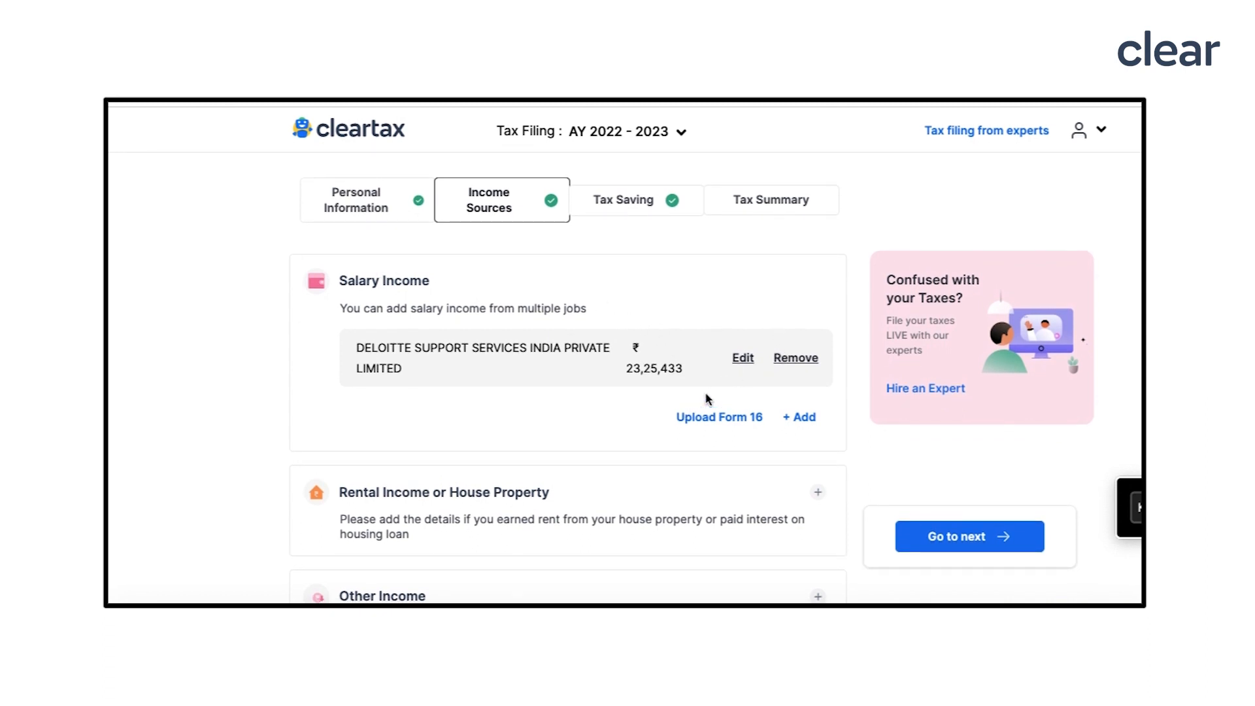
Open the Deloitte Support Services salary entry for editing and check its employer, TDS and gross salary details
{"action": "left_click", "coordinate": [743, 359]}
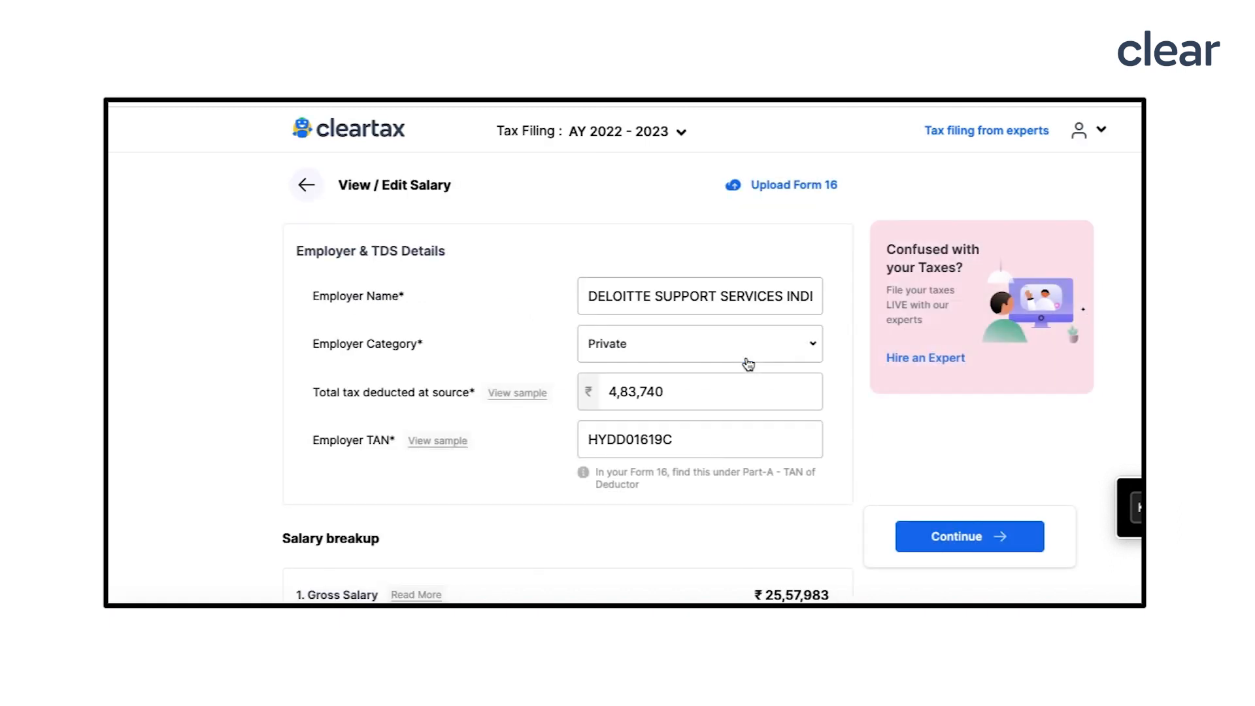
{"action": "scroll", "coordinate": [745, 369], "scroll_direction": "down", "scroll_amount": 1}
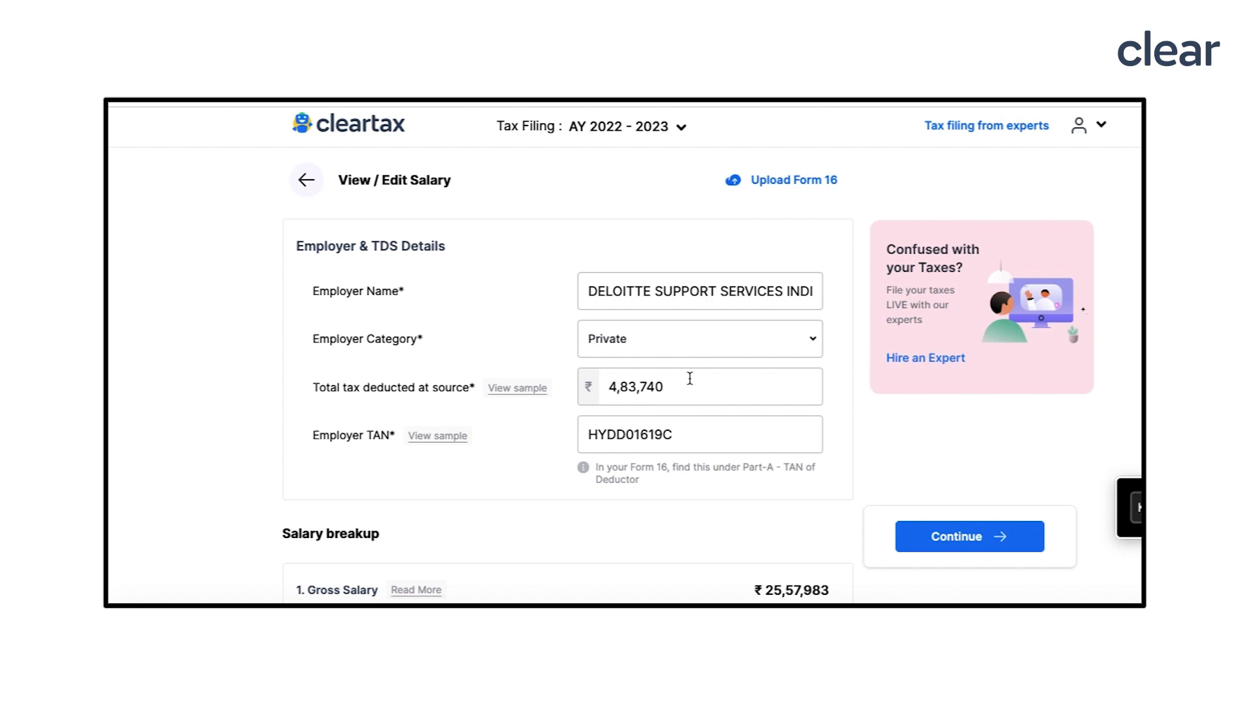
{"action": "scroll", "coordinate": [689, 370], "scroll_direction": "down", "scroll_amount": 6}
{"action": "scroll", "coordinate": [690, 379], "scroll_direction": "down", "scroll_amount": 1}
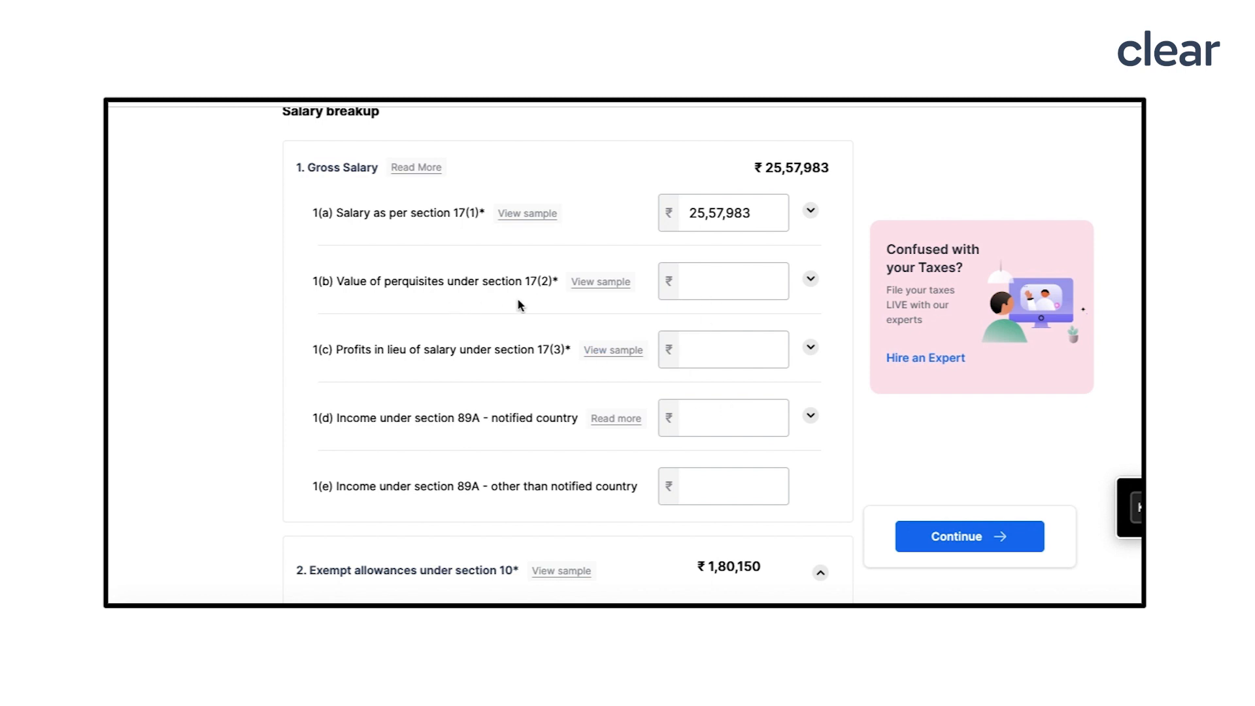
{"action": "scroll", "coordinate": [586, 429], "scroll_direction": "down", "scroll_amount": 2}
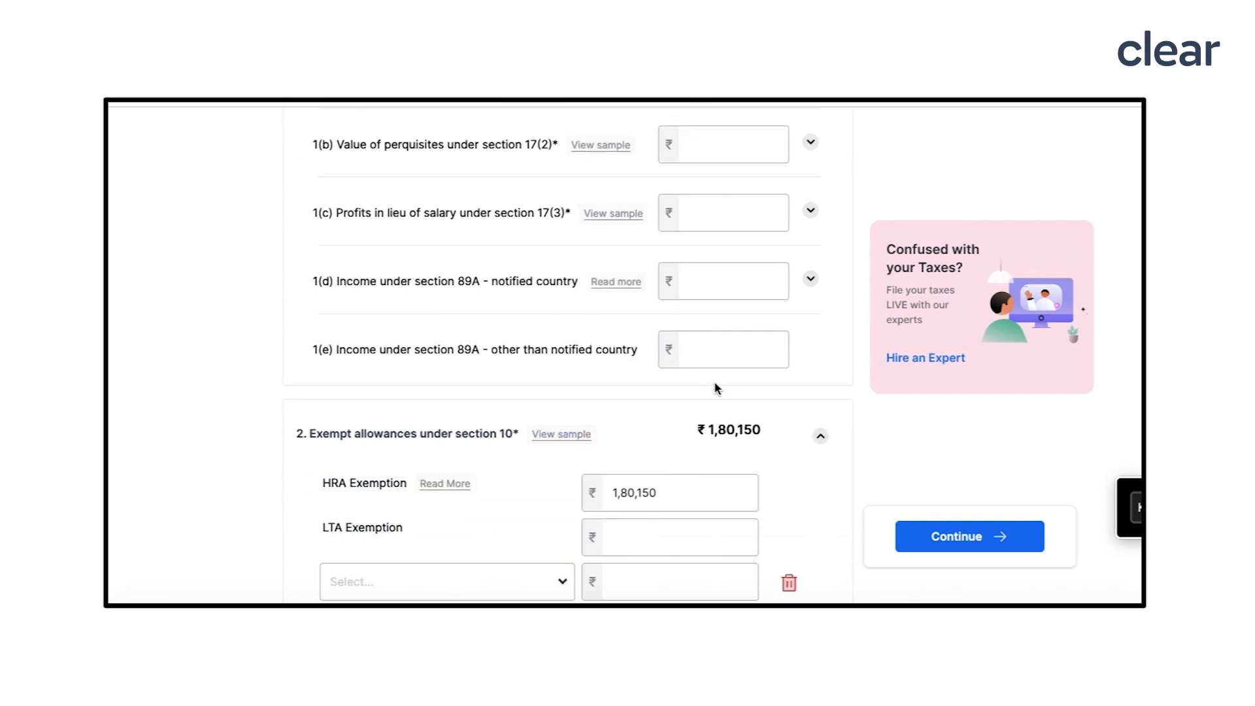
Check the salary entry's exempt allowances, deductions and relief, and chargeable income, and return to the income sources
{"action": "scroll", "coordinate": [714, 386], "scroll_direction": "down", "scroll_amount": 3}
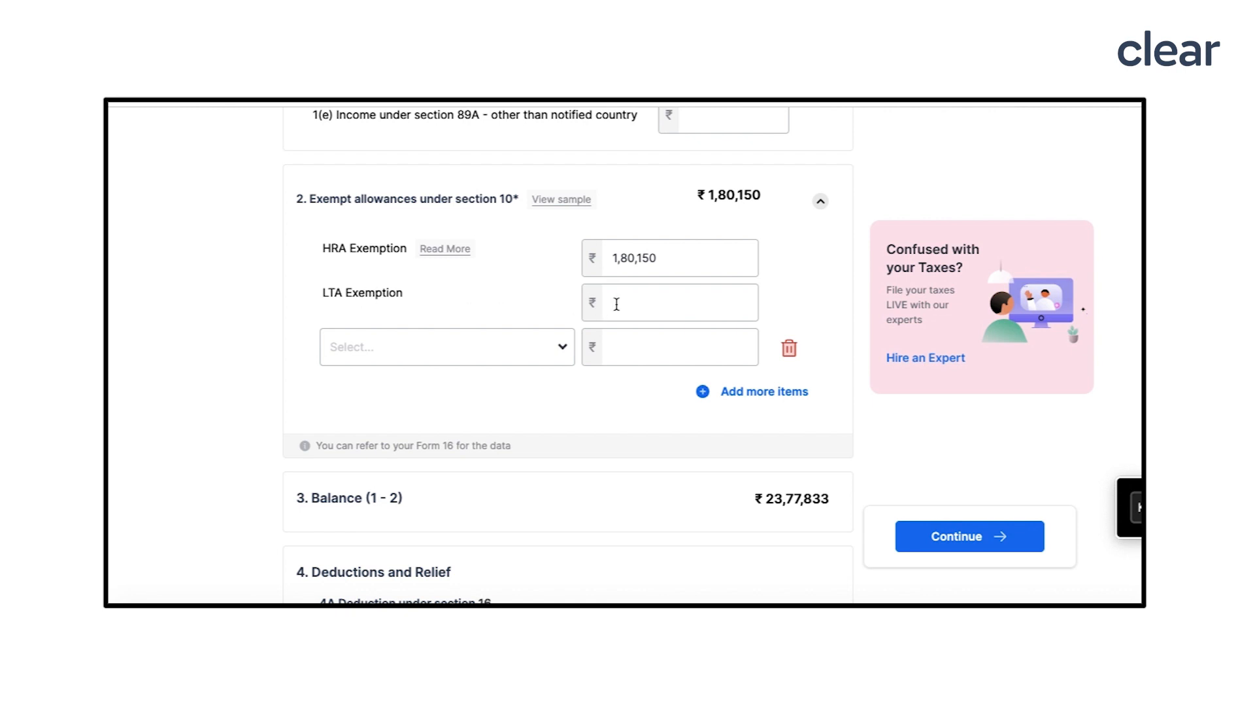
{"action": "left_click", "coordinate": [646, 304]}
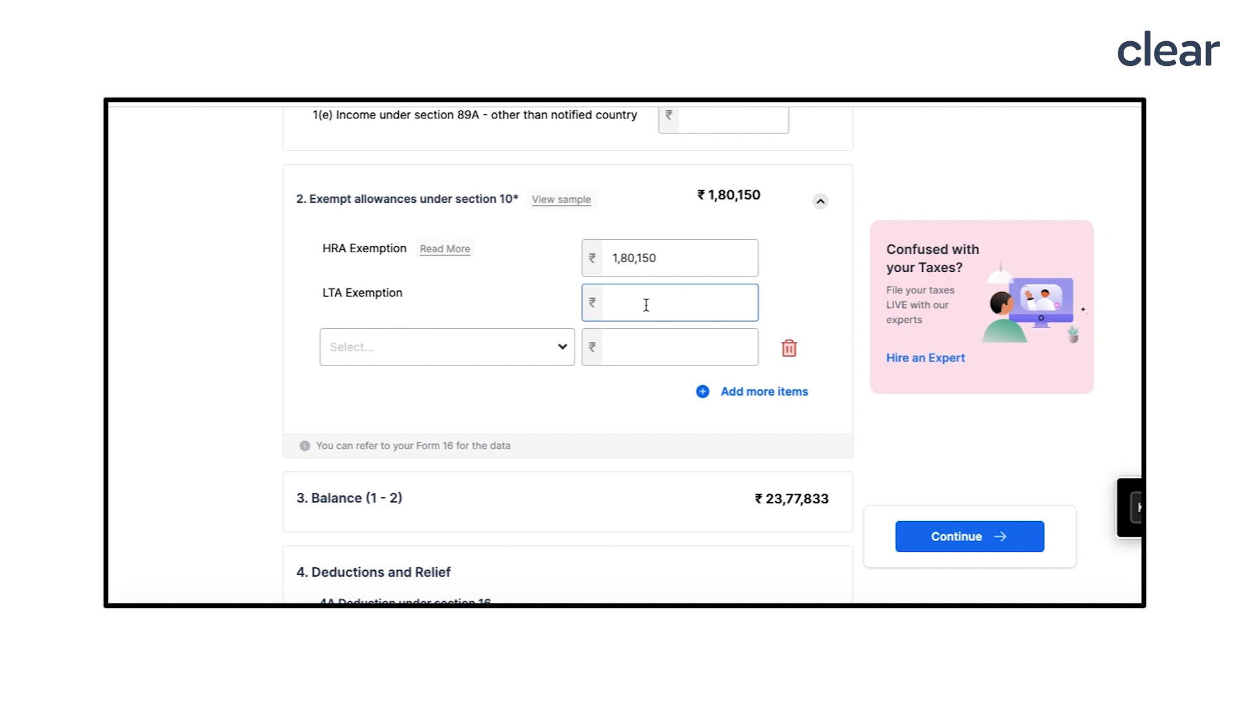
{"action": "scroll", "coordinate": [669, 351], "scroll_direction": "down", "scroll_amount": 5}
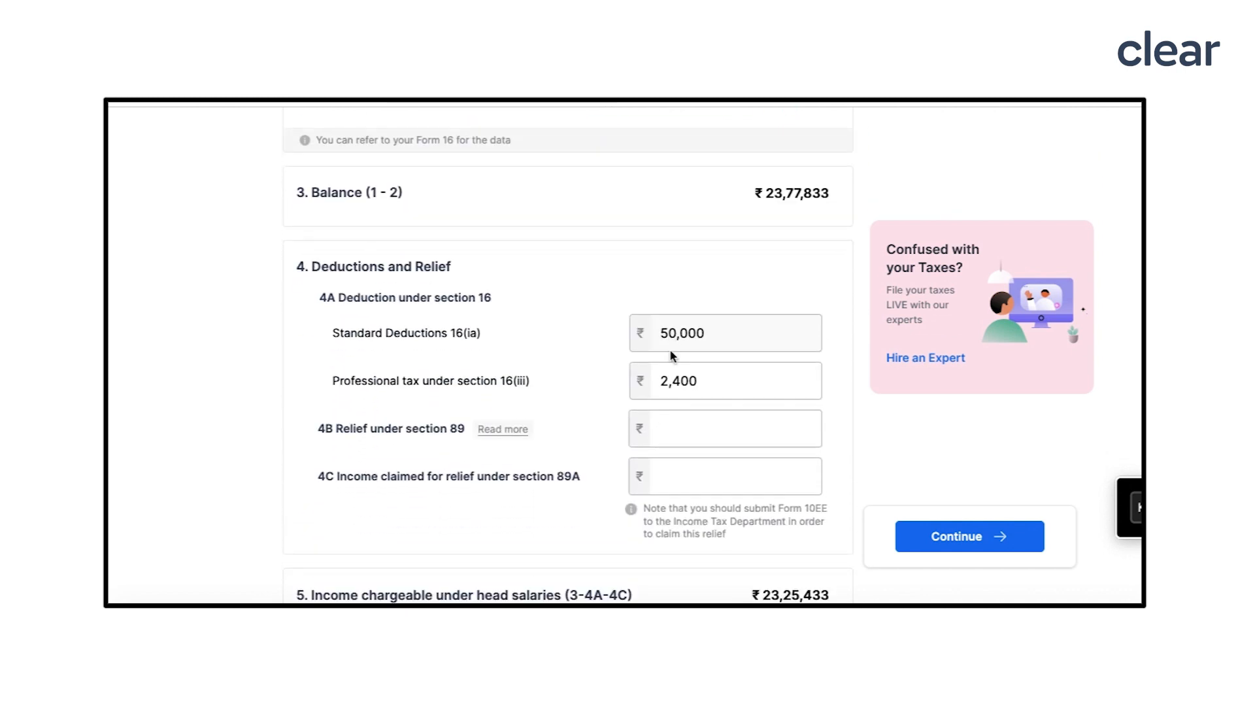
{"action": "scroll", "coordinate": [671, 356], "scroll_direction": "down", "scroll_amount": 1}
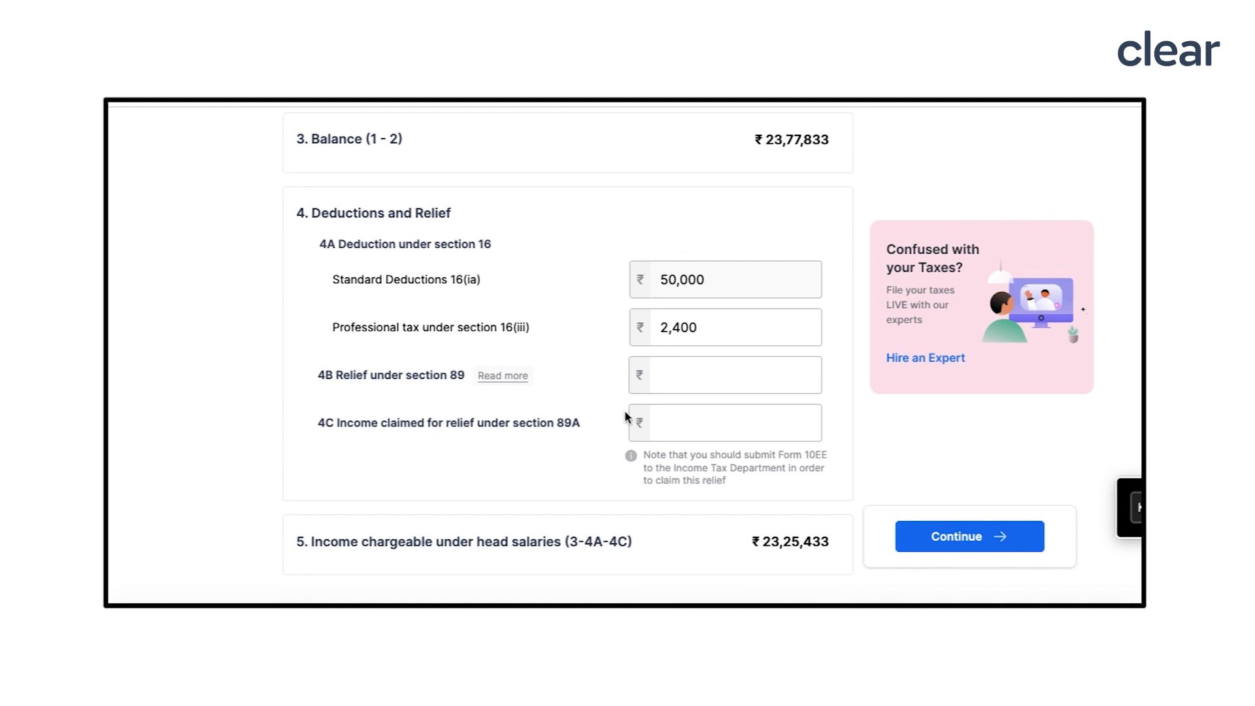
{"action": "scroll", "coordinate": [625, 402], "scroll_direction": "down", "scroll_amount": 3}
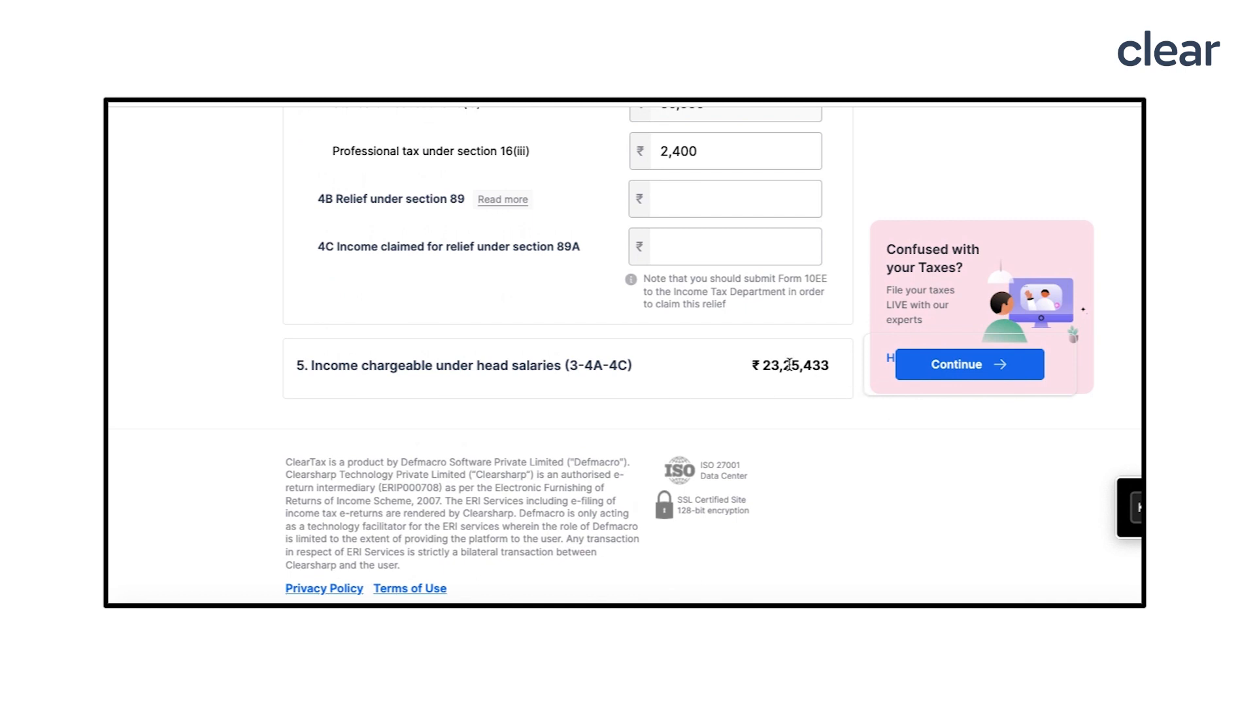
{"action": "scroll", "coordinate": [789, 364], "scroll_direction": "up", "scroll_amount": 10}
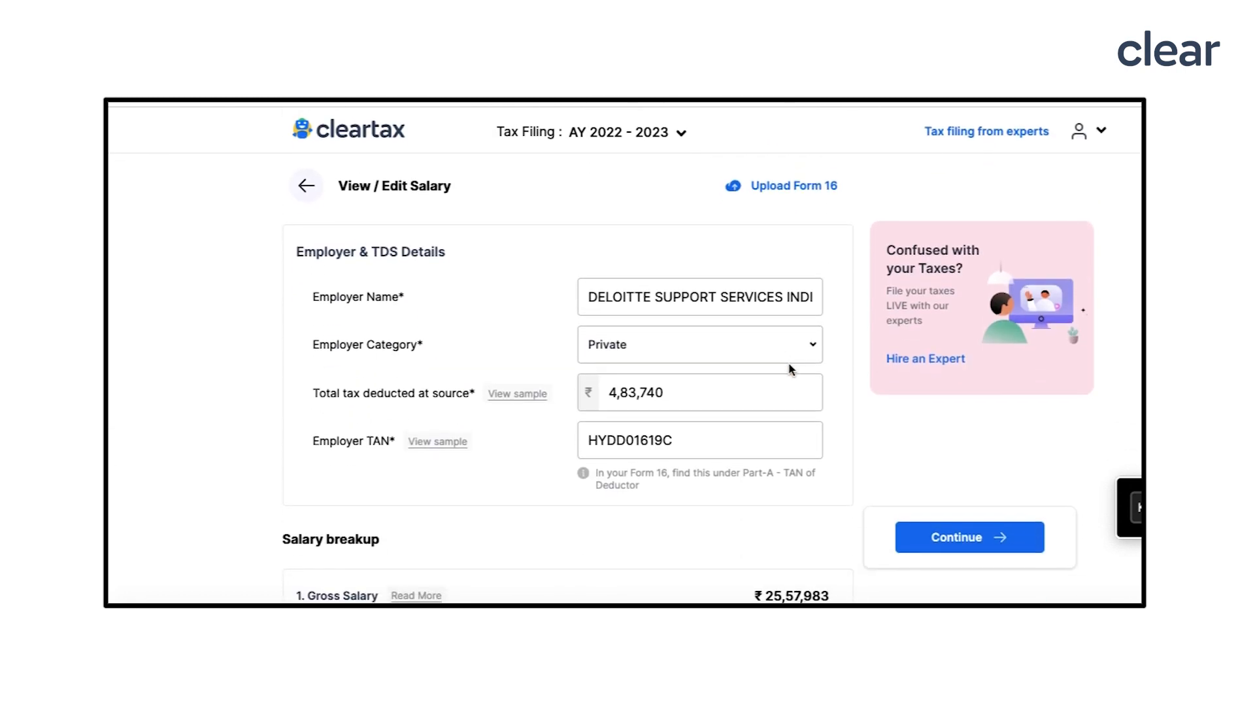
{"action": "left_click", "coordinate": [306, 185]}
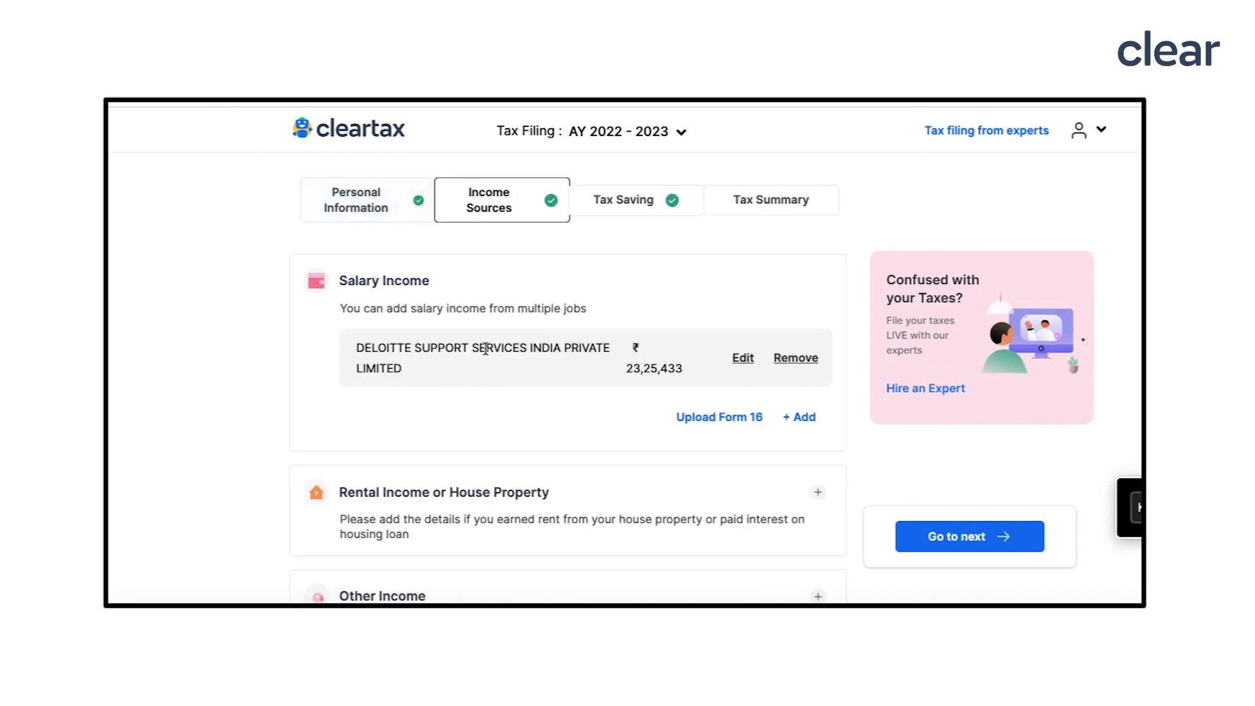
Expand Rental Income or House Property and review the self-occupied, rental and deemed let out property options
{"action": "scroll", "coordinate": [486, 350], "scroll_direction": "down", "scroll_amount": 3}
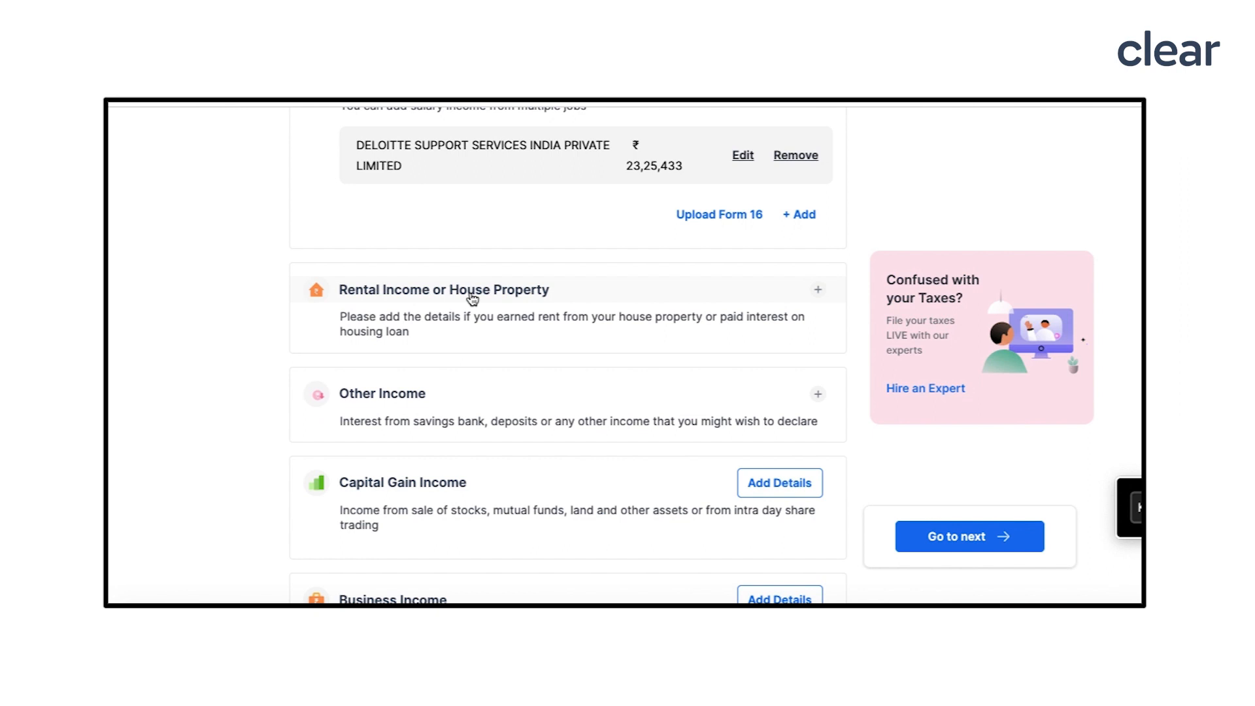
{"action": "left_click", "coordinate": [472, 299]}
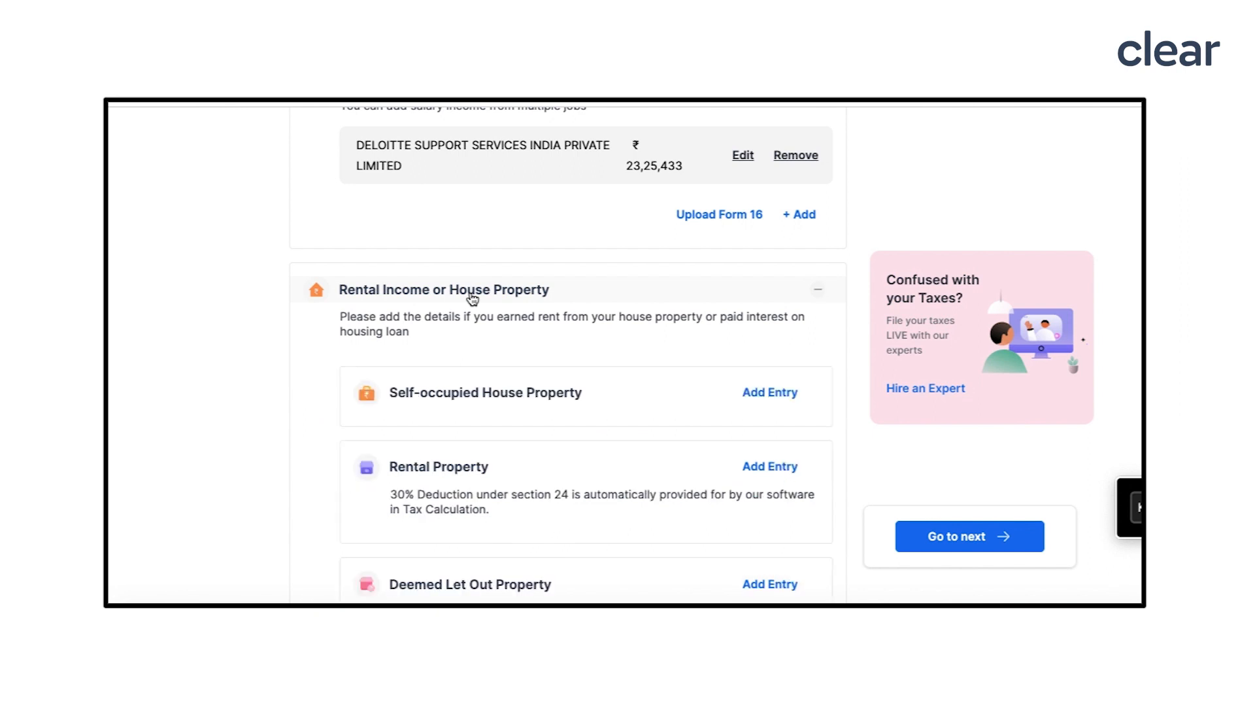
{"action": "scroll", "coordinate": [560, 392], "scroll_direction": "down", "scroll_amount": 3}
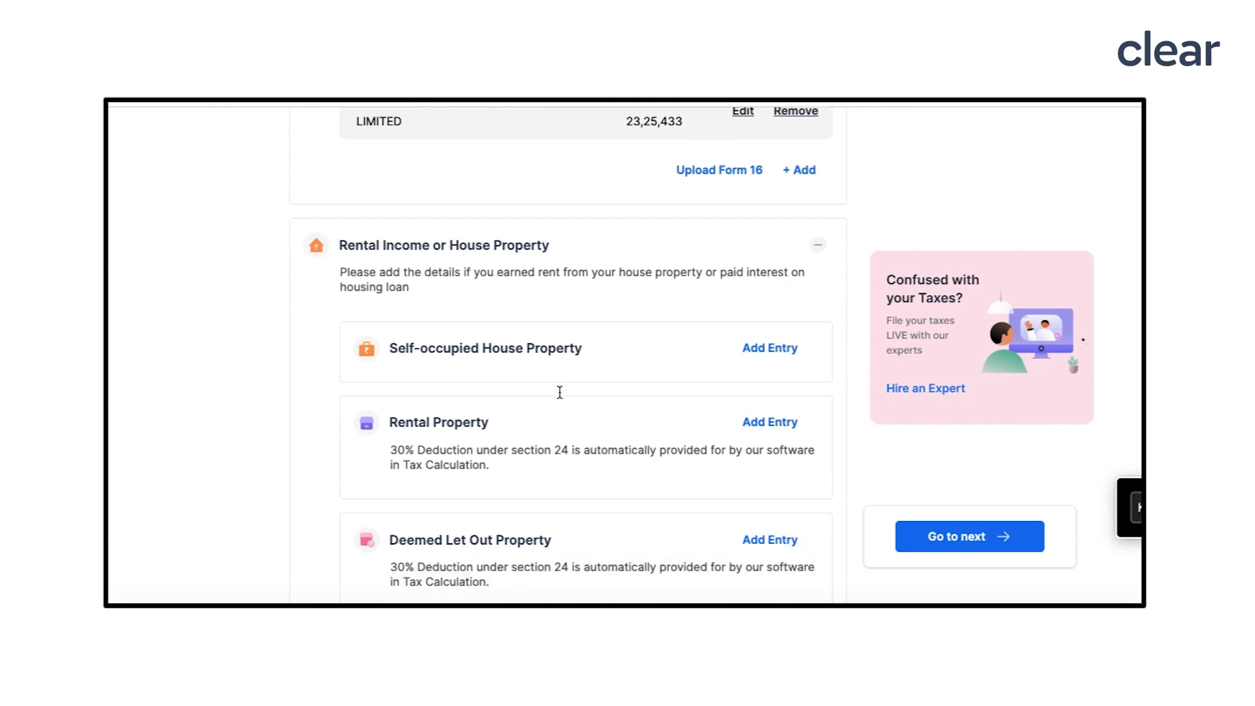
{"action": "scroll", "coordinate": [560, 397], "scroll_direction": "down", "scroll_amount": 1}
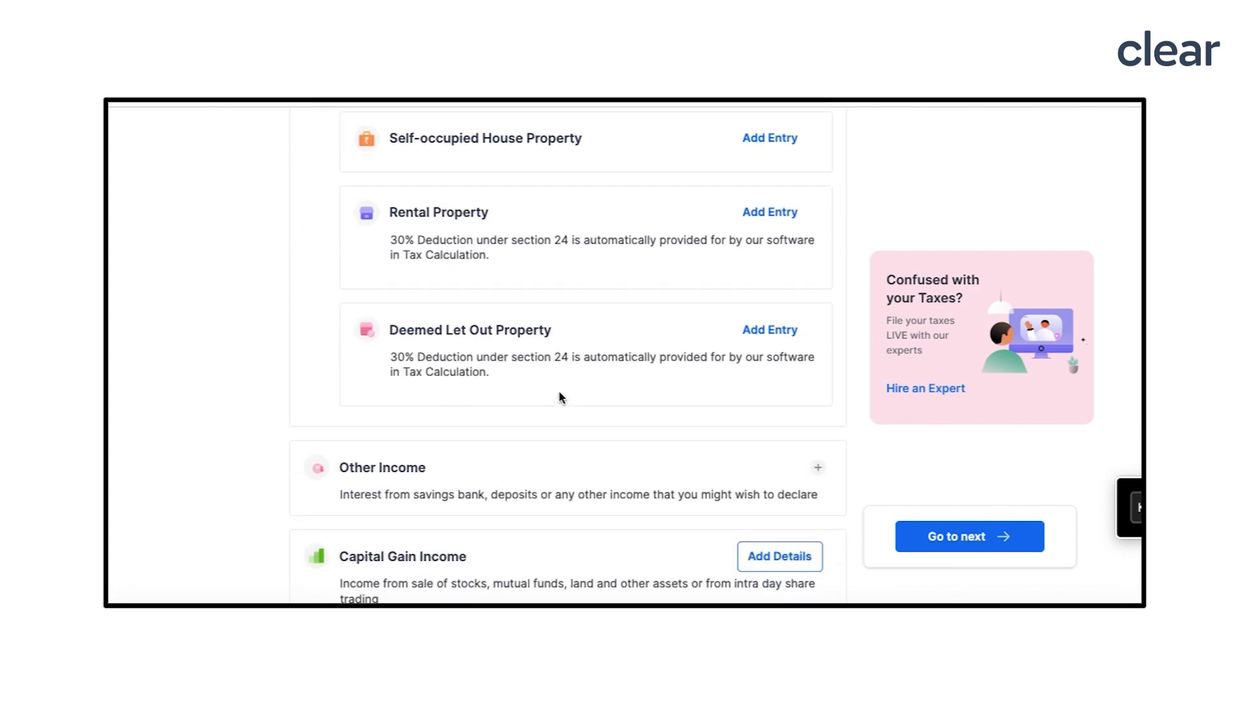
{"action": "scroll", "coordinate": [560, 397], "scroll_direction": "up", "scroll_amount": 2}
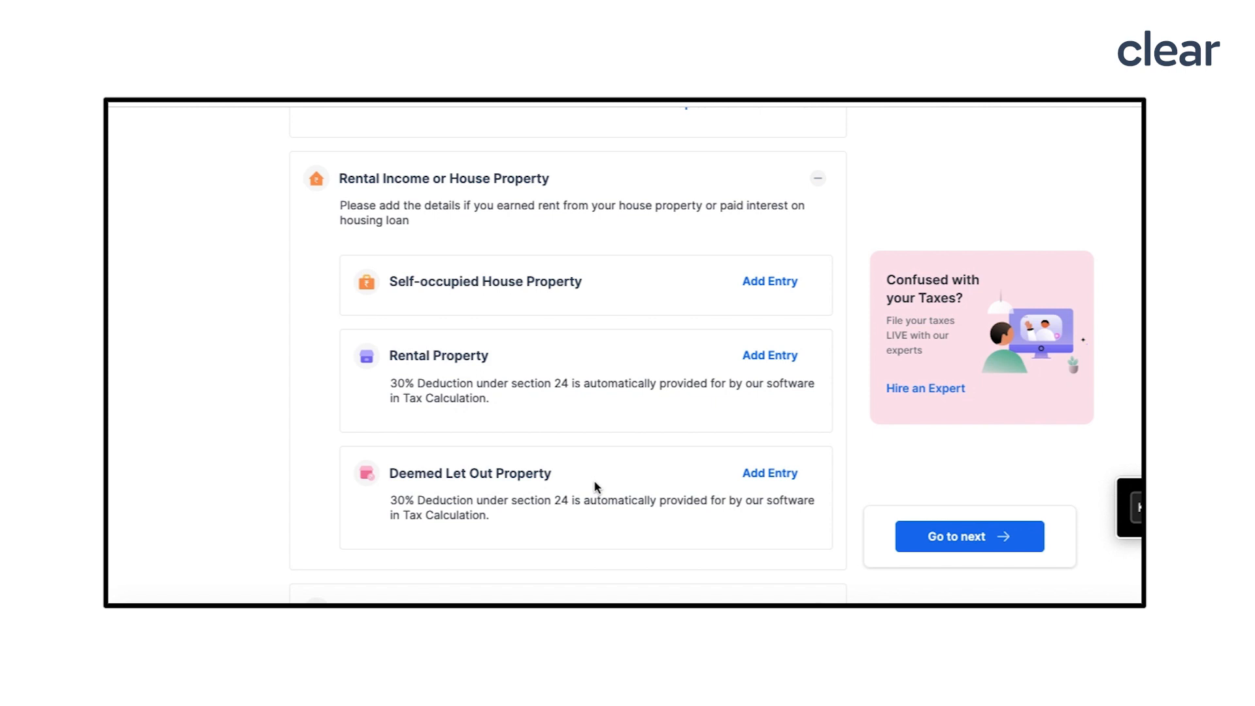
Add a self-occupied house property entry and look over its housing loan and pre-construction interest fields
{"action": "scroll", "coordinate": [597, 314], "scroll_direction": "down", "scroll_amount": 3}
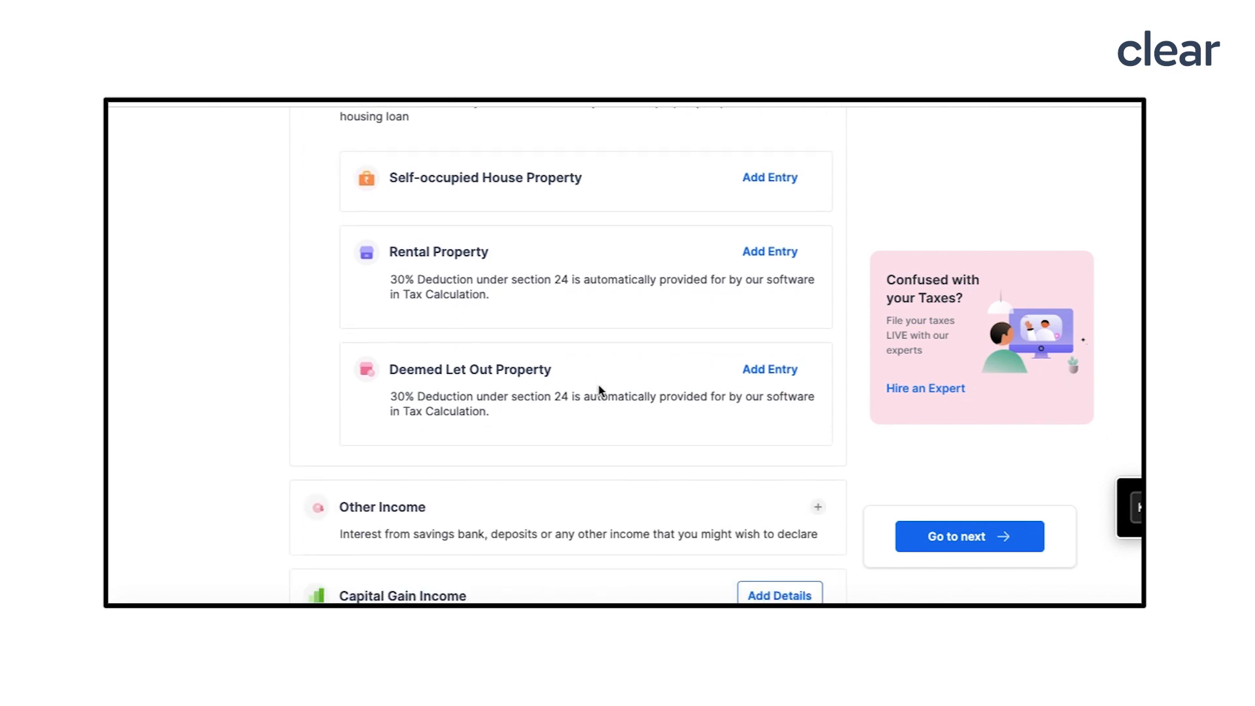
{"action": "scroll", "coordinate": [599, 390], "scroll_direction": "up", "scroll_amount": 2}
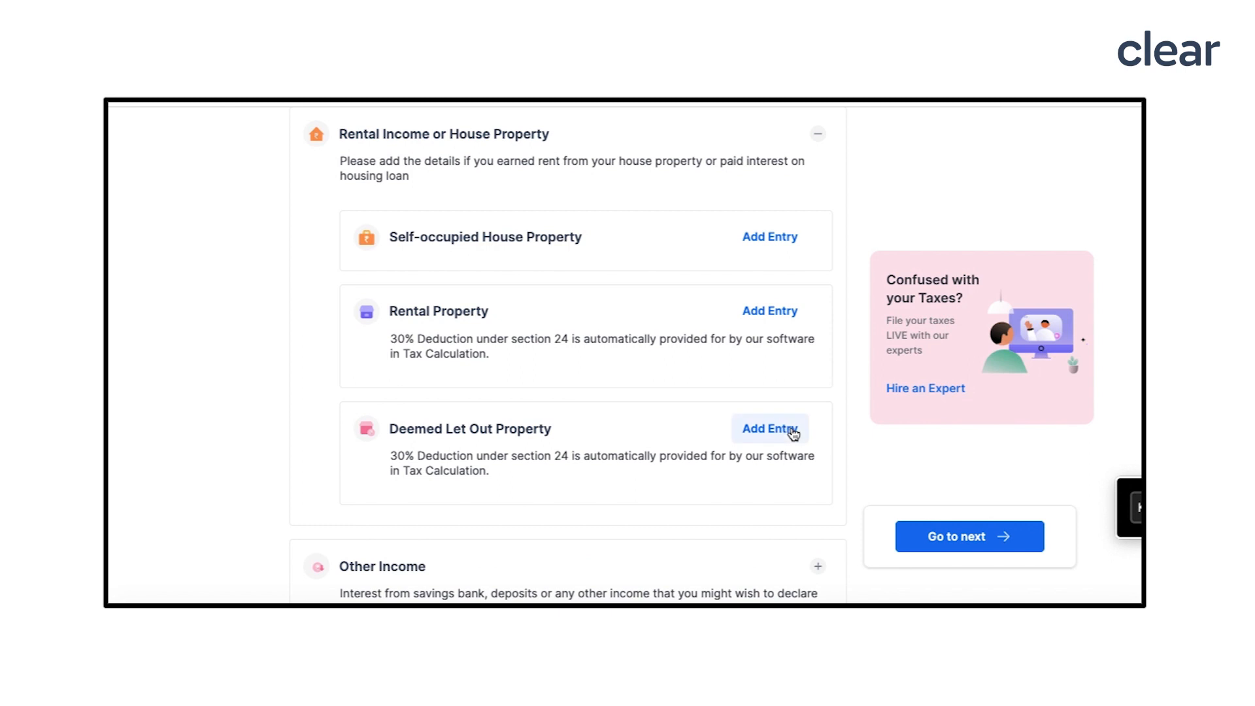
{"action": "left_click", "coordinate": [756, 238]}
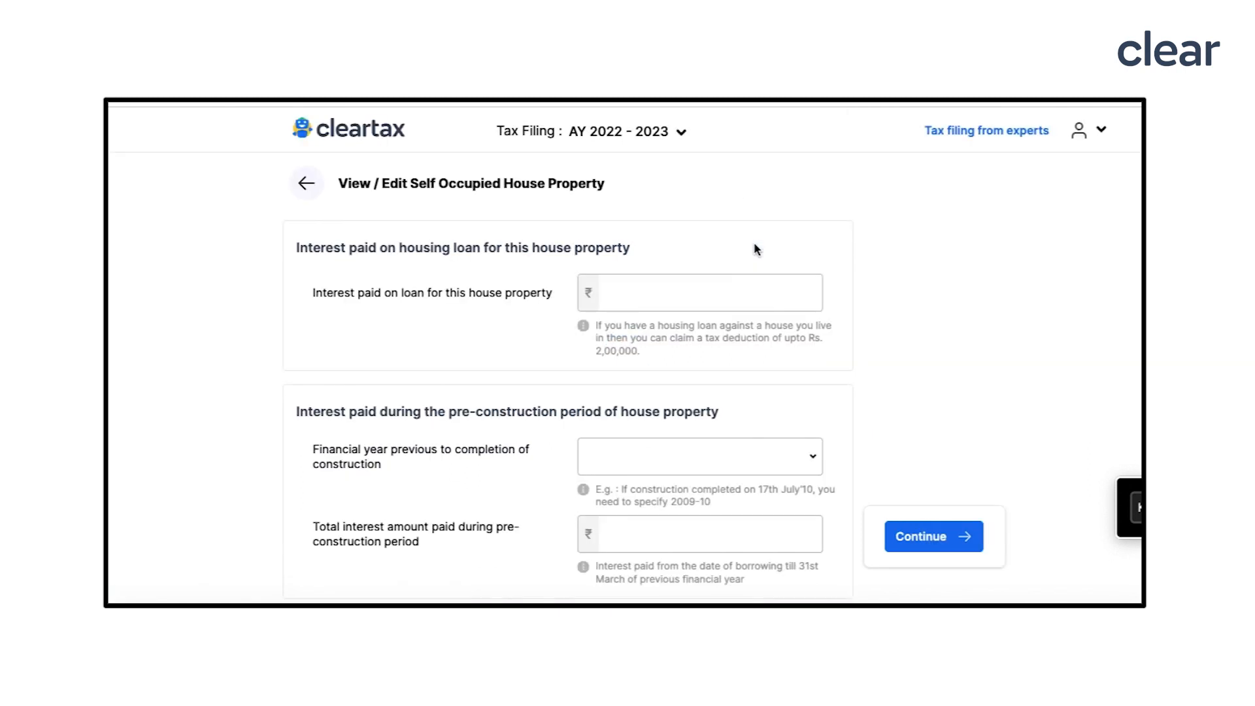
{"action": "scroll", "coordinate": [668, 326], "scroll_direction": "down", "scroll_amount": 2}
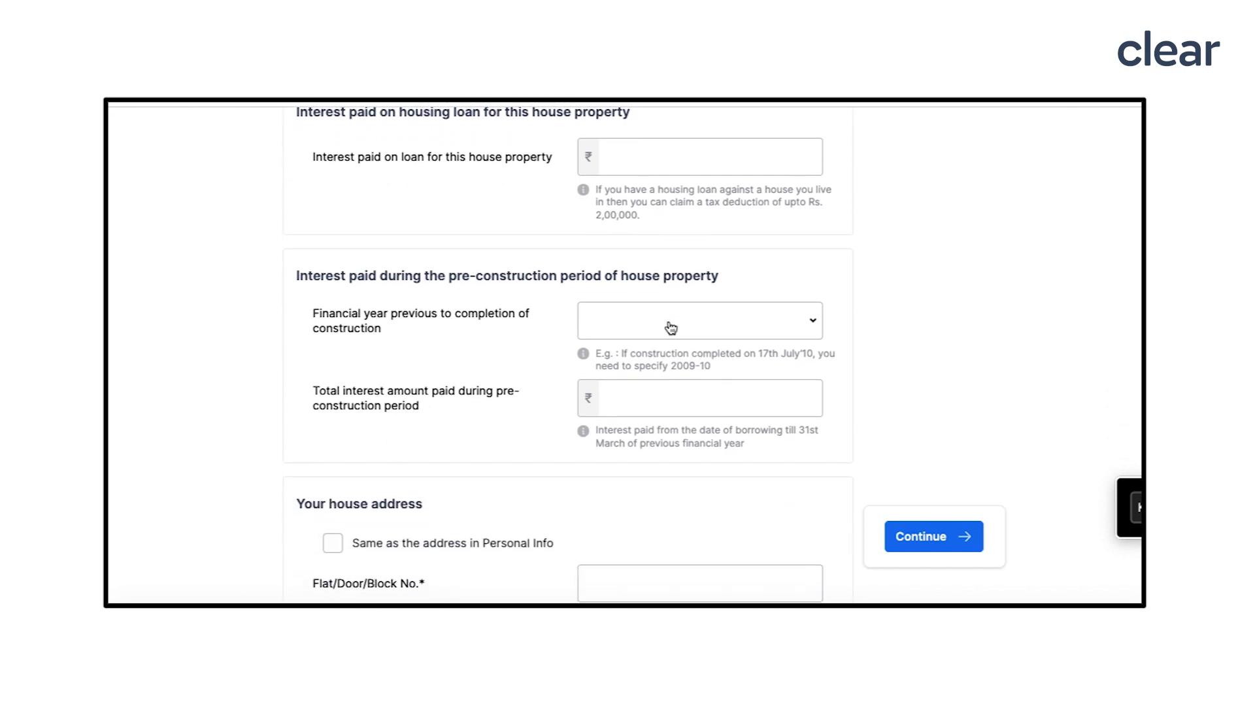
{"action": "scroll", "coordinate": [666, 324], "scroll_direction": "up", "scroll_amount": 1}
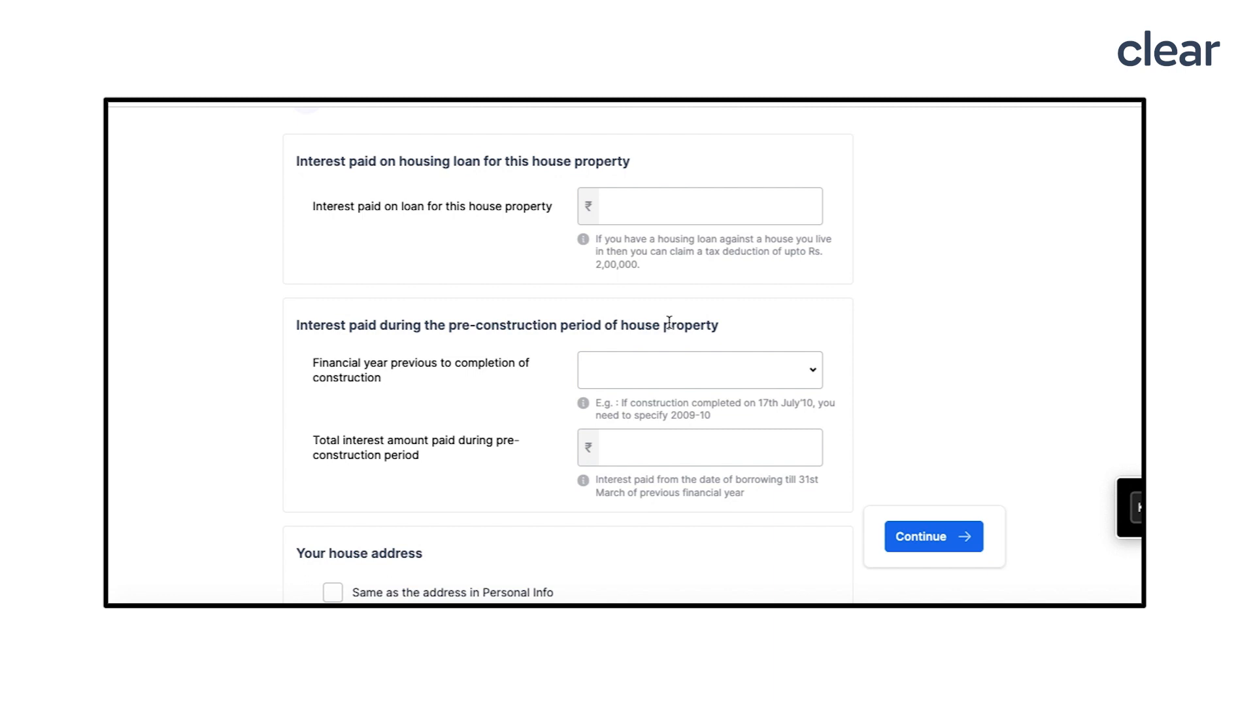
{"action": "scroll", "coordinate": [643, 219], "scroll_direction": "up", "scroll_amount": 2}
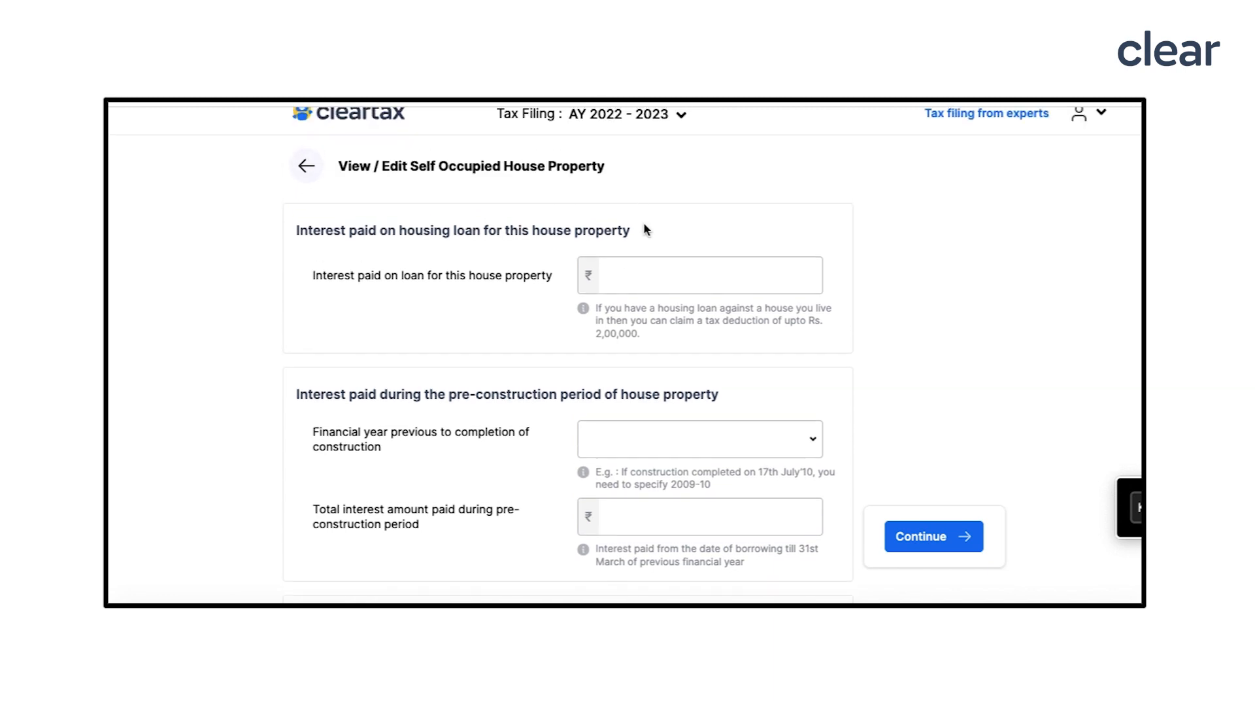
Set the interest paid on loan for the self-occupied house property to 1,80,000
{"action": "left_click", "coordinate": [657, 289]}
{"action": "type", "text": "1"}
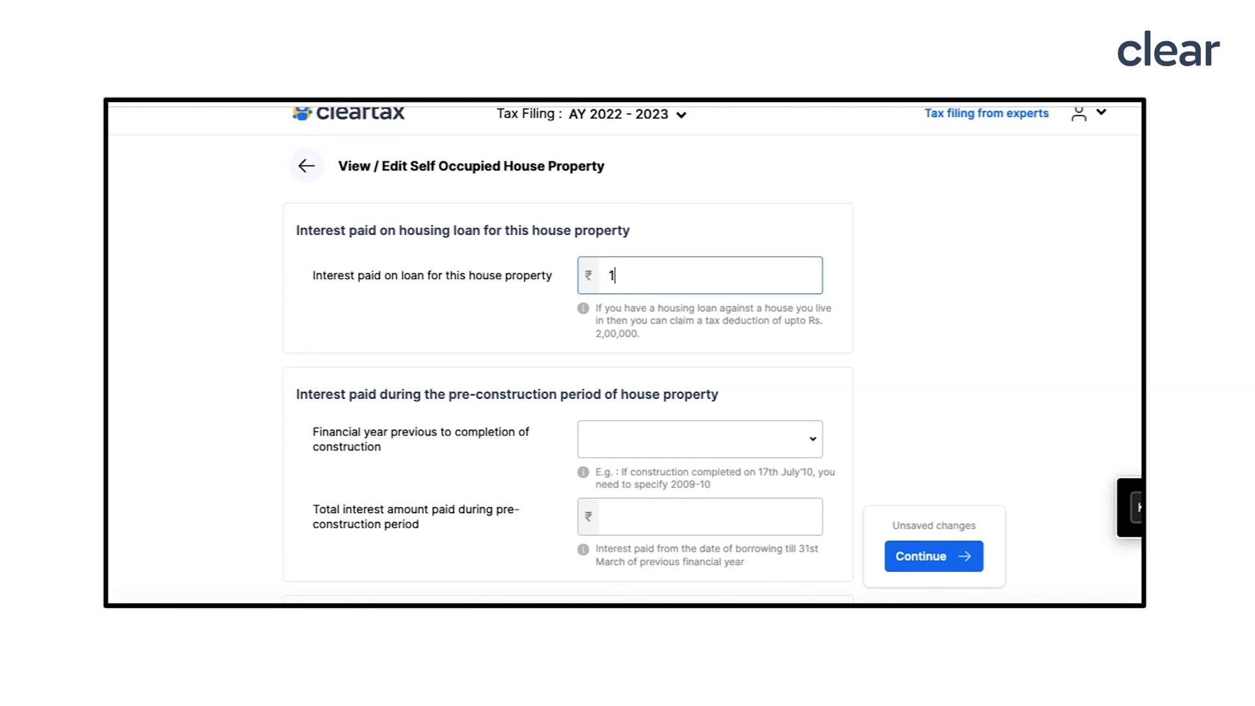
{"action": "type", "text": "800000"}
Review the self-occupied property's pre-construction interest, house address and co-owners sections
{"action": "scroll", "coordinate": [721, 304], "scroll_direction": "down", "scroll_amount": 2}
{"action": "scroll", "coordinate": [723, 276], "scroll_direction": "down", "scroll_amount": 1}
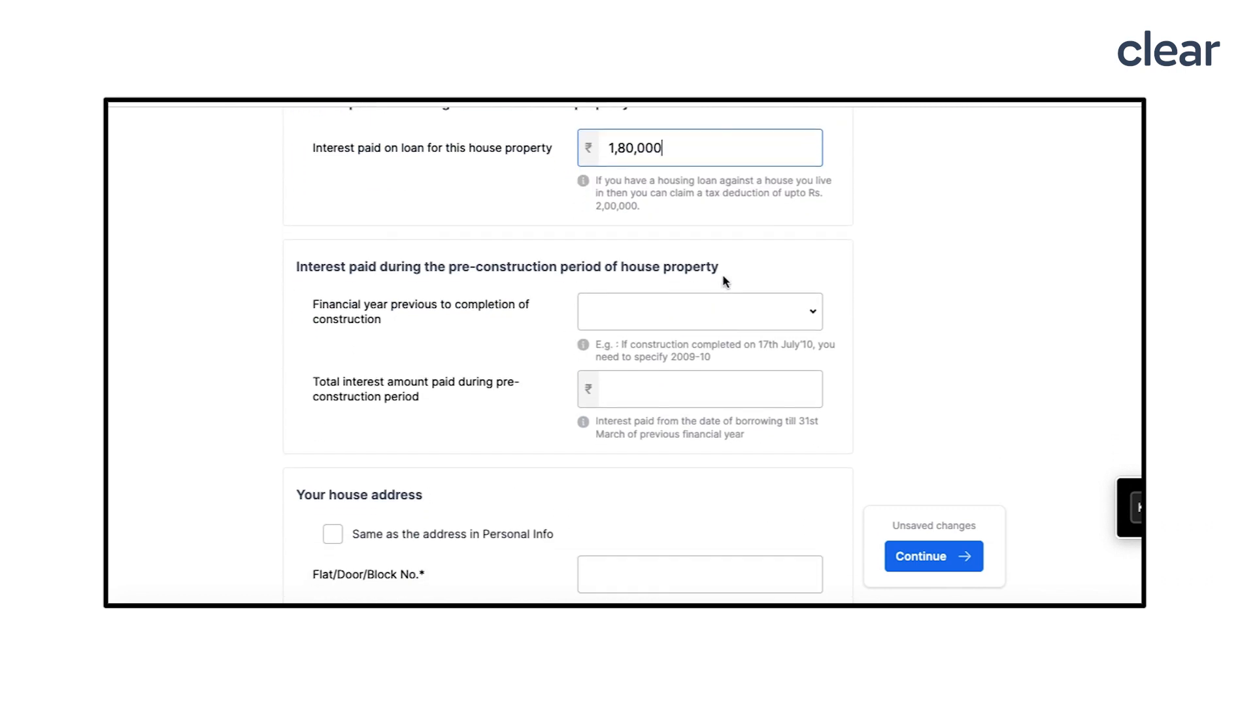
{"action": "scroll", "coordinate": [723, 276], "scroll_direction": "up", "scroll_amount": 1}
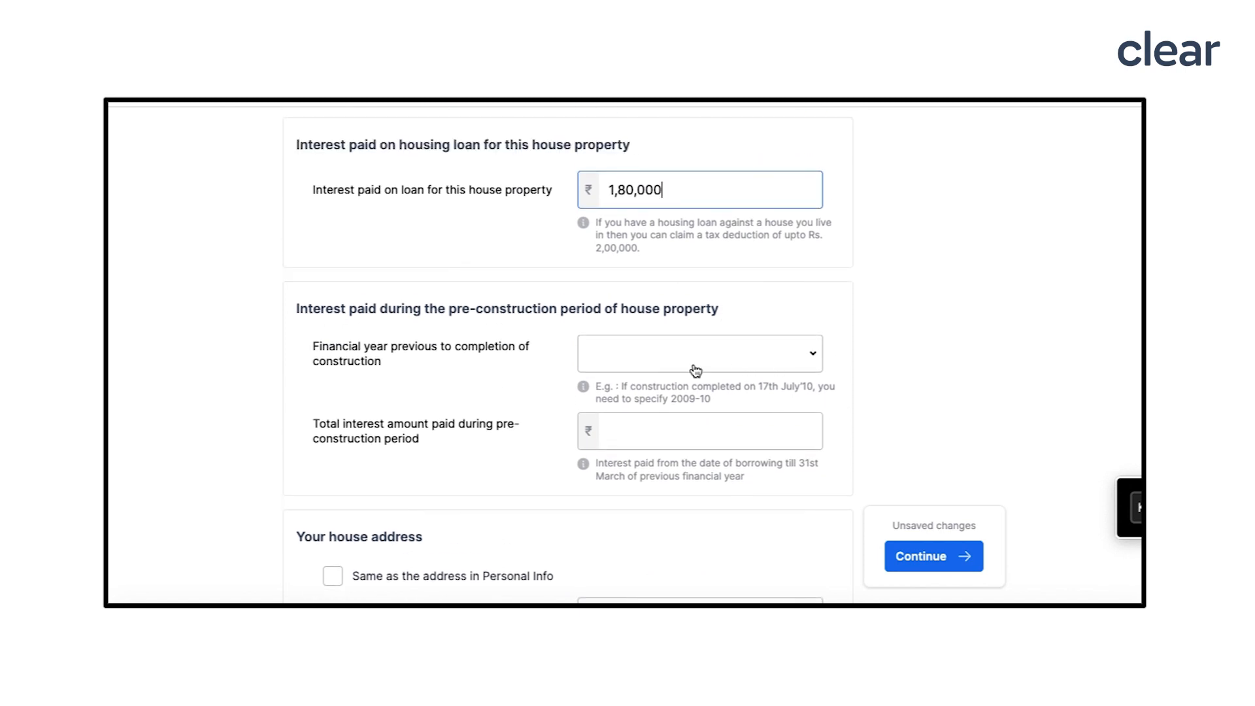
{"action": "scroll", "coordinate": [696, 370], "scroll_direction": "down", "scroll_amount": 2}
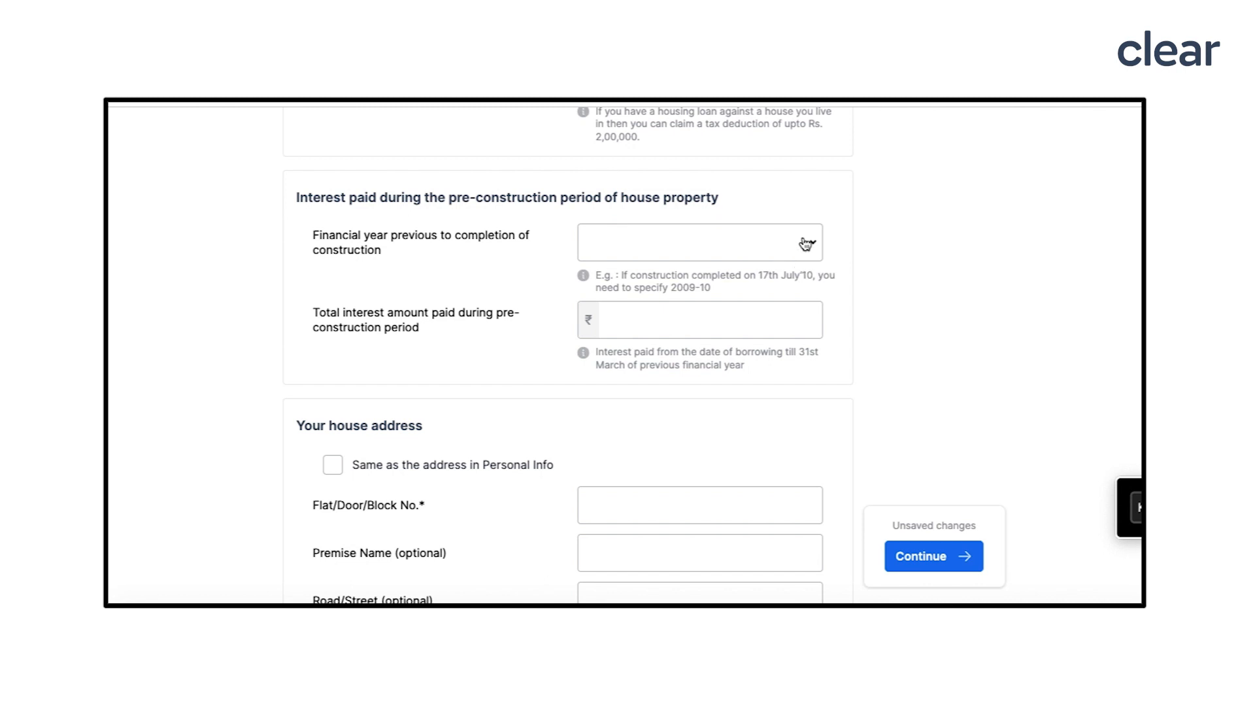
{"action": "scroll", "coordinate": [637, 381], "scroll_direction": "down", "scroll_amount": 6}
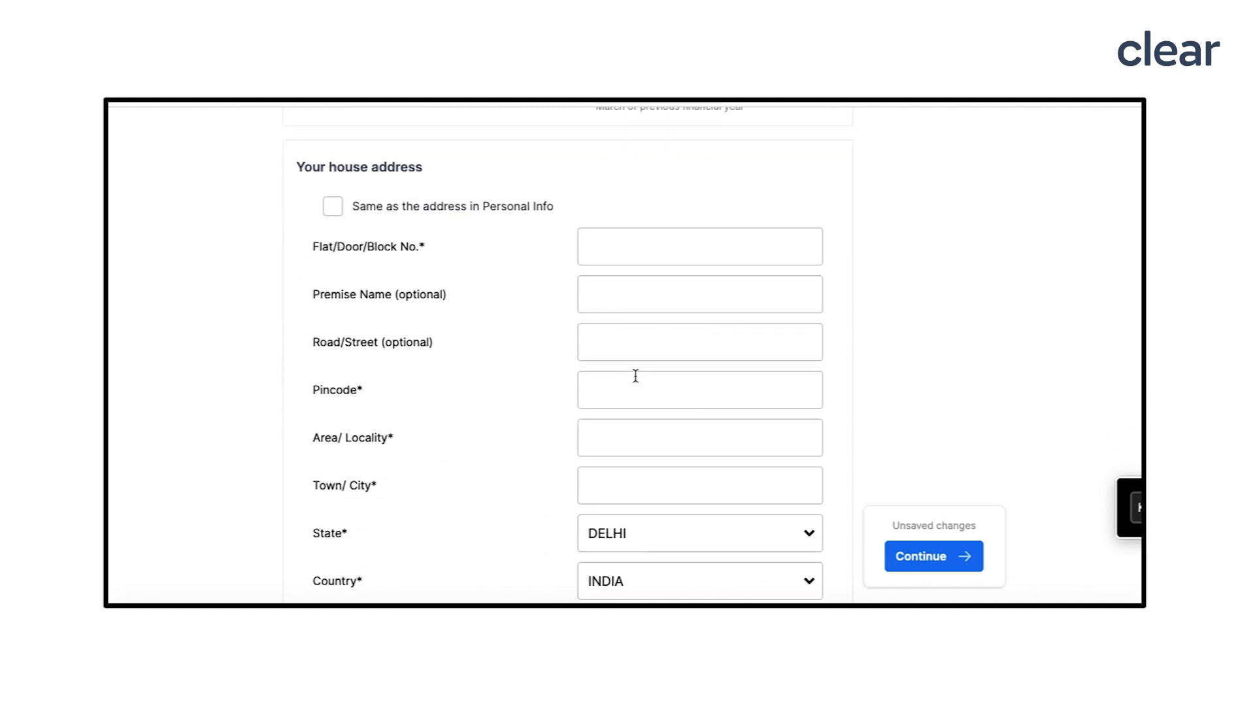
{"action": "scroll", "coordinate": [635, 377], "scroll_direction": "up", "scroll_amount": 2}
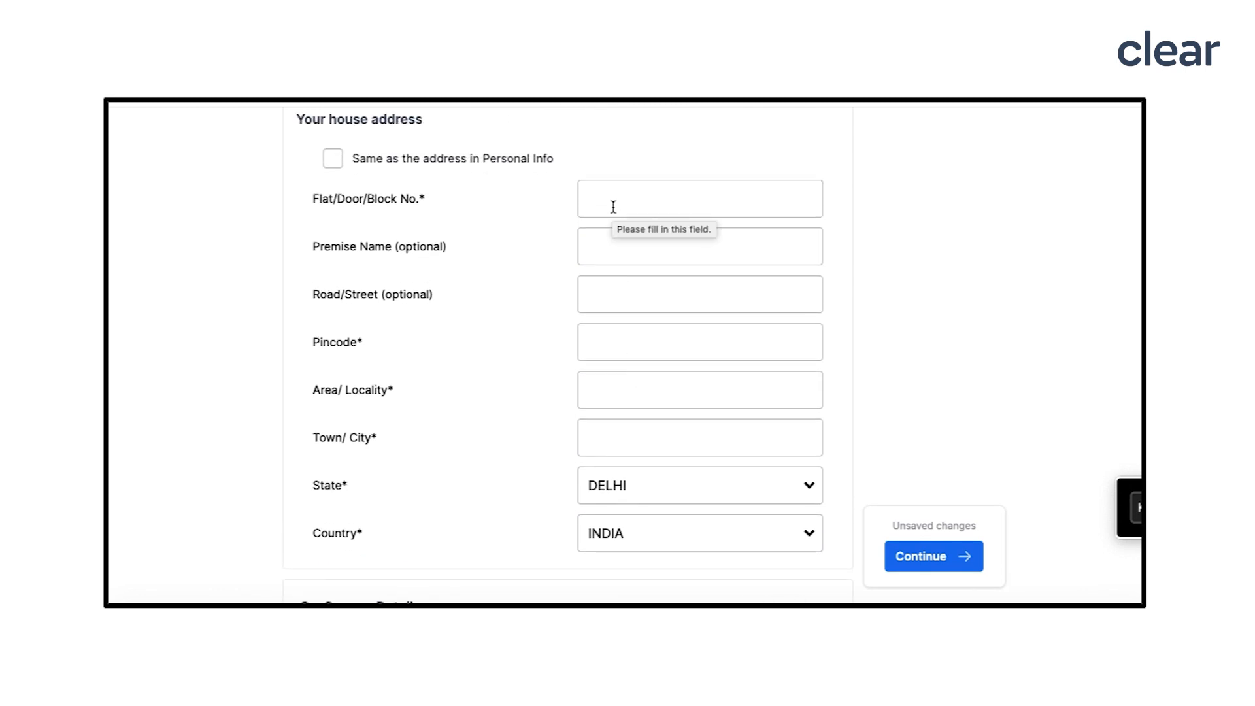
{"action": "scroll", "coordinate": [635, 343], "scroll_direction": "down", "scroll_amount": 3}
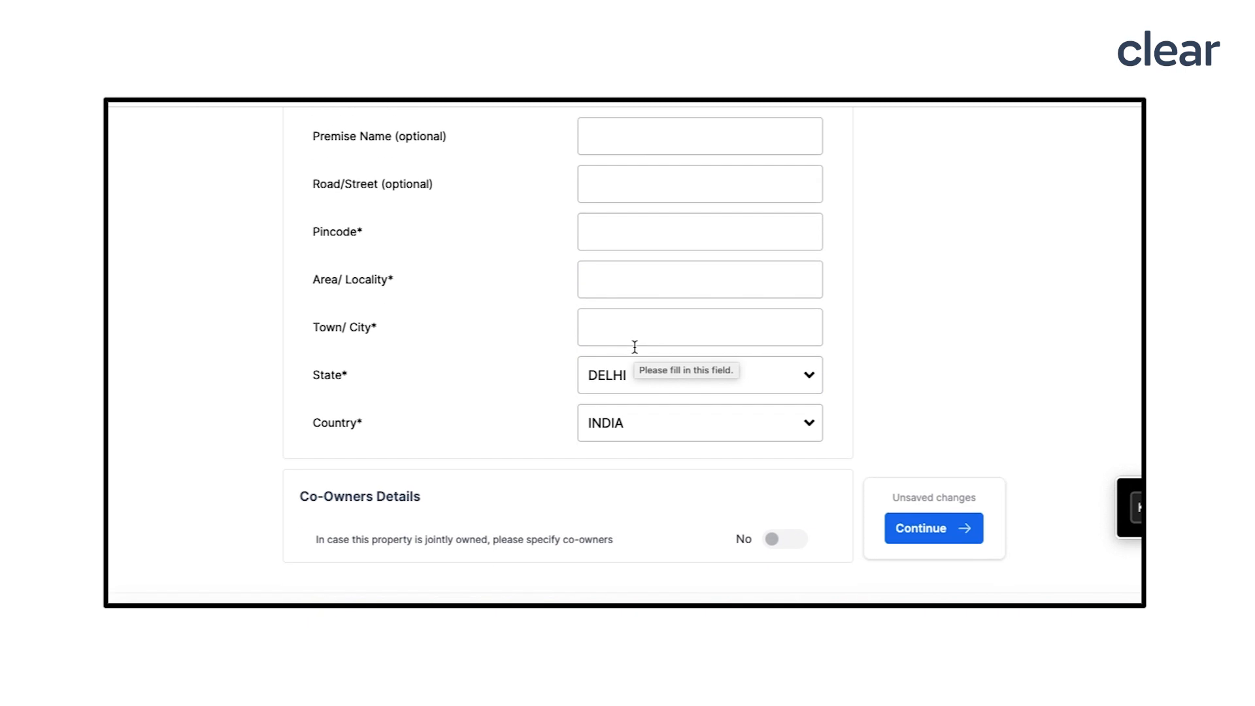
{"action": "scroll", "coordinate": [634, 337], "scroll_direction": "up", "scroll_amount": 2}
{"action": "scroll", "coordinate": [637, 340], "scroll_direction": "up", "scroll_amount": 8}
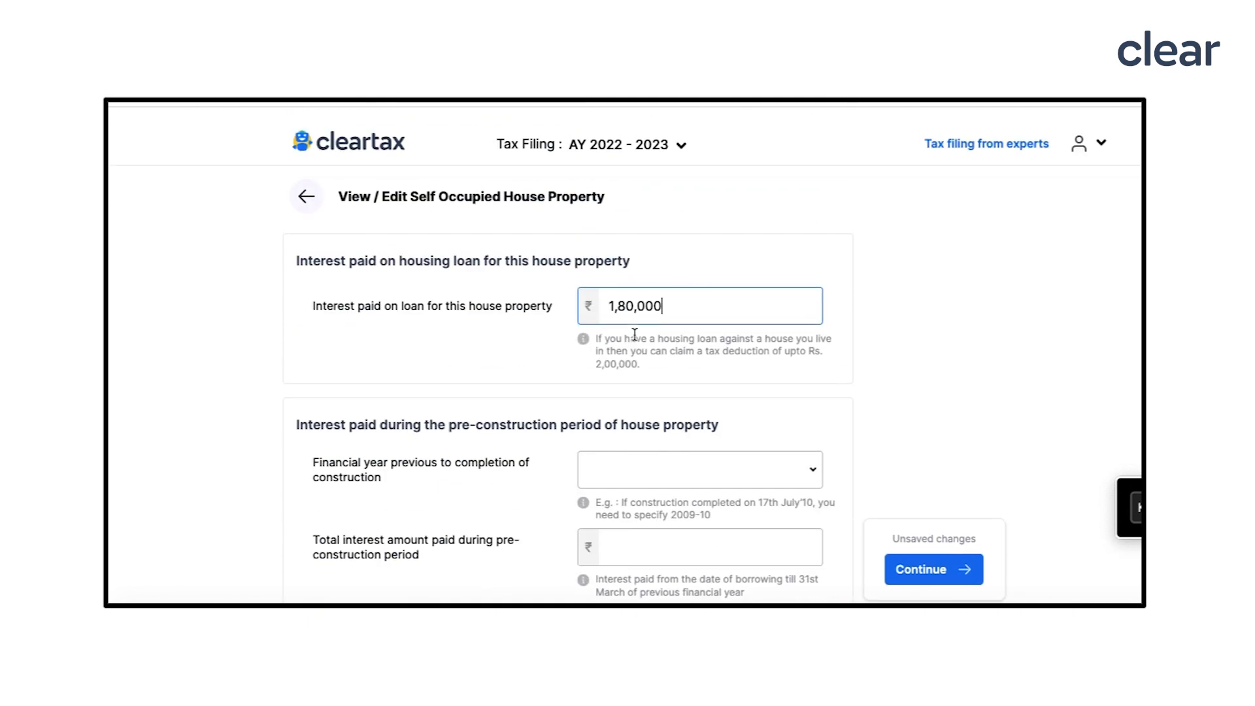
Clear the loan interest amount of the self-occupied house property and return to the income sources
{"action": "double_click", "coordinate": [674, 294]}
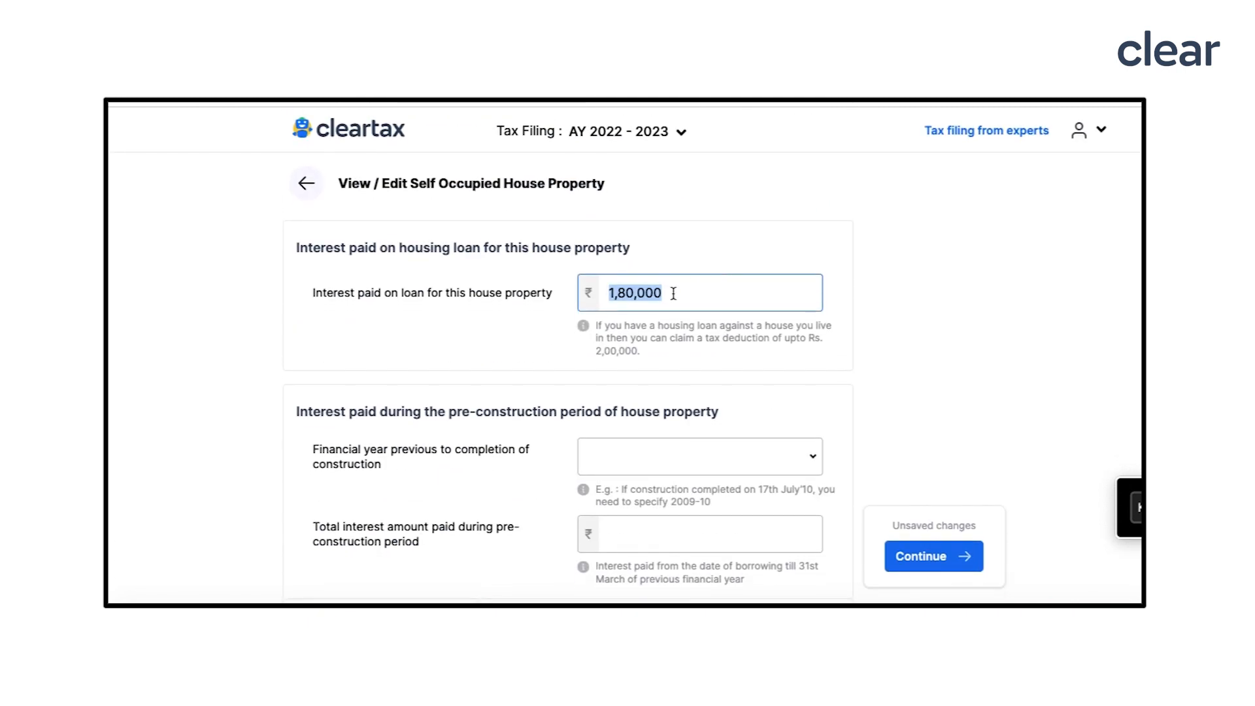
{"action": "key", "text": "BackSpace"}
{"action": "scroll", "coordinate": [646, 344], "scroll_direction": "down", "scroll_amount": 6}
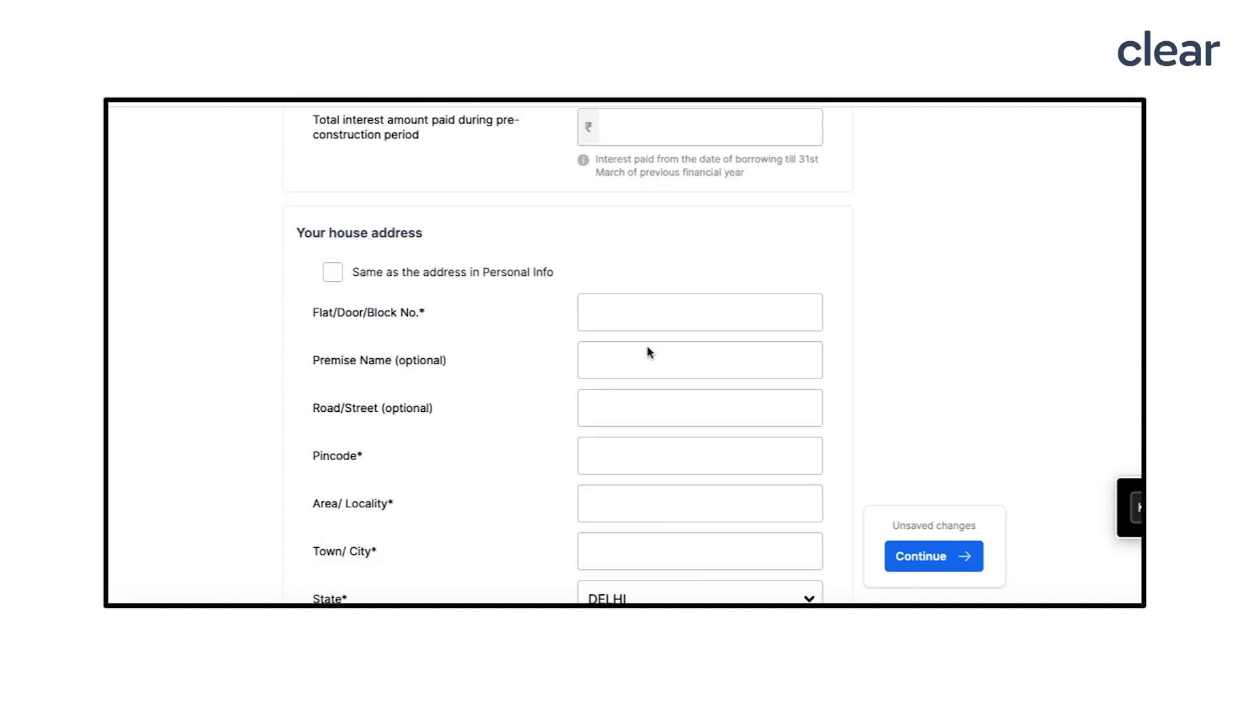
{"action": "scroll", "coordinate": [646, 344], "scroll_direction": "down", "scroll_amount": 6}
{"action": "scroll", "coordinate": [647, 344], "scroll_direction": "up", "scroll_amount": 10}
{"action": "scroll", "coordinate": [649, 328], "scroll_direction": "up", "scroll_amount": 5}
{"action": "left_click", "coordinate": [308, 140]}
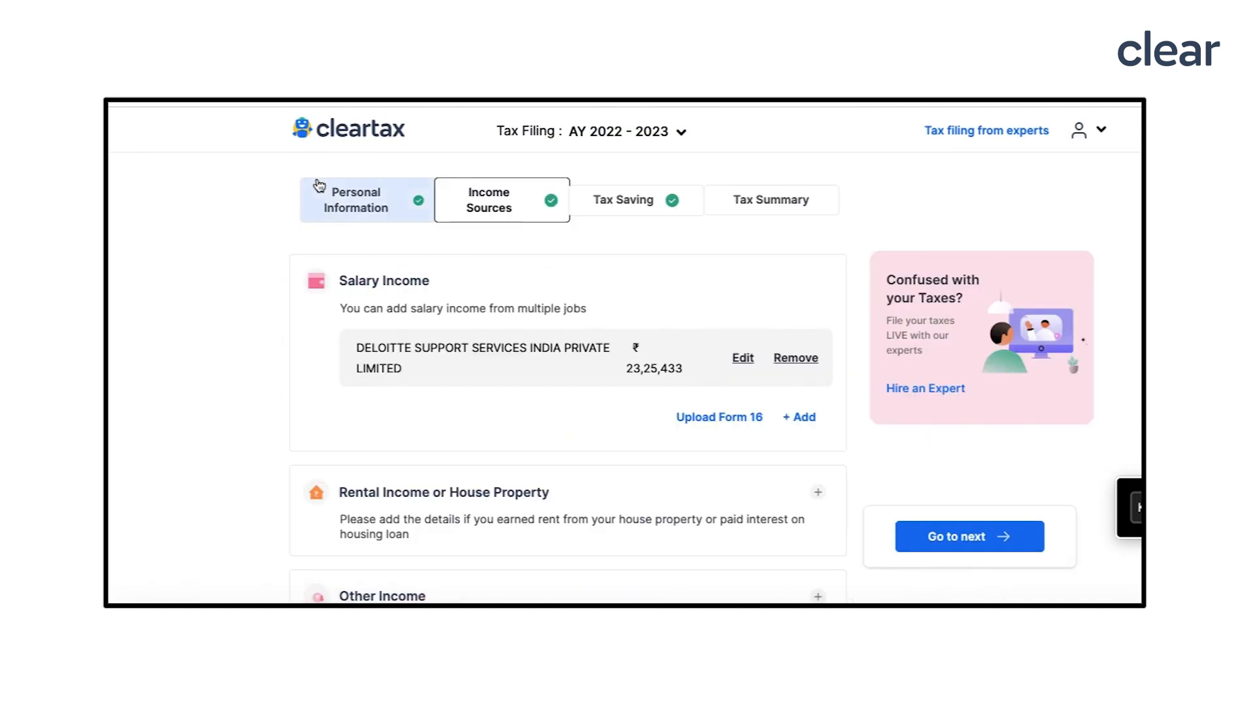
Open a new rental property entry and check its annual rent, municipal tax and loan interest fields
{"action": "scroll", "coordinate": [605, 542], "scroll_direction": "down", "scroll_amount": 4}
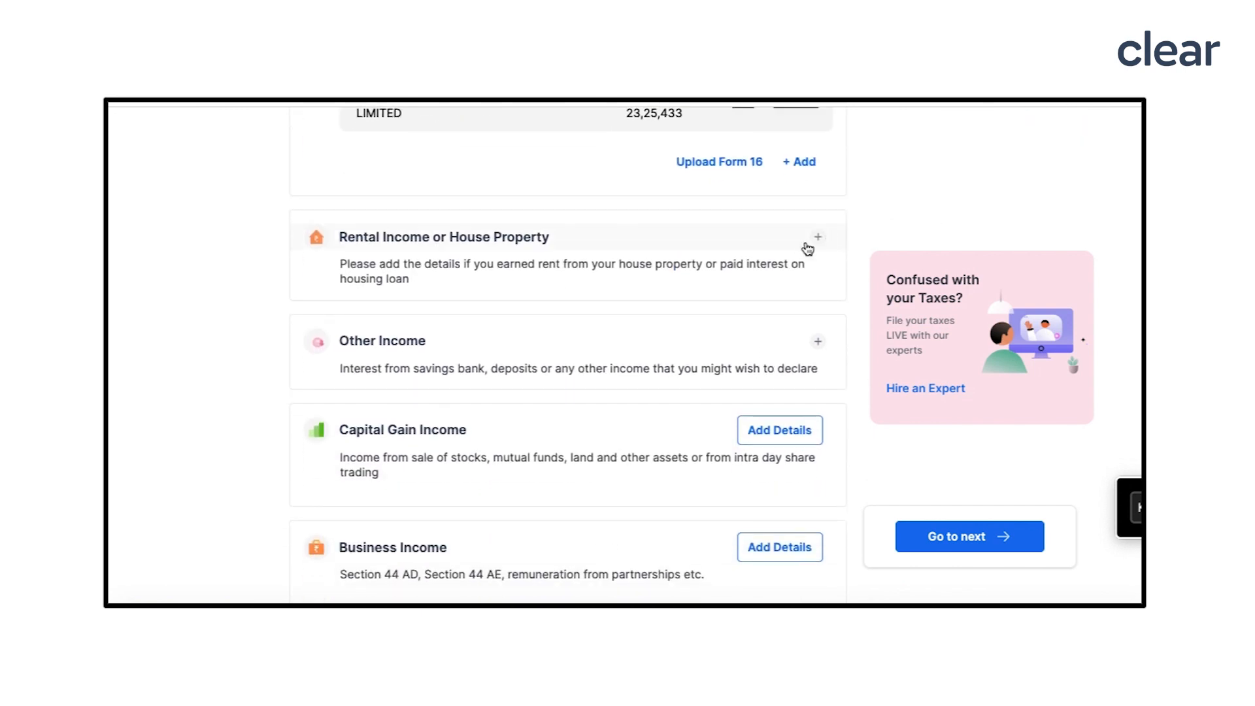
{"action": "left_click", "coordinate": [808, 247]}
{"action": "scroll", "coordinate": [611, 457], "scroll_direction": "down", "scroll_amount": 1}
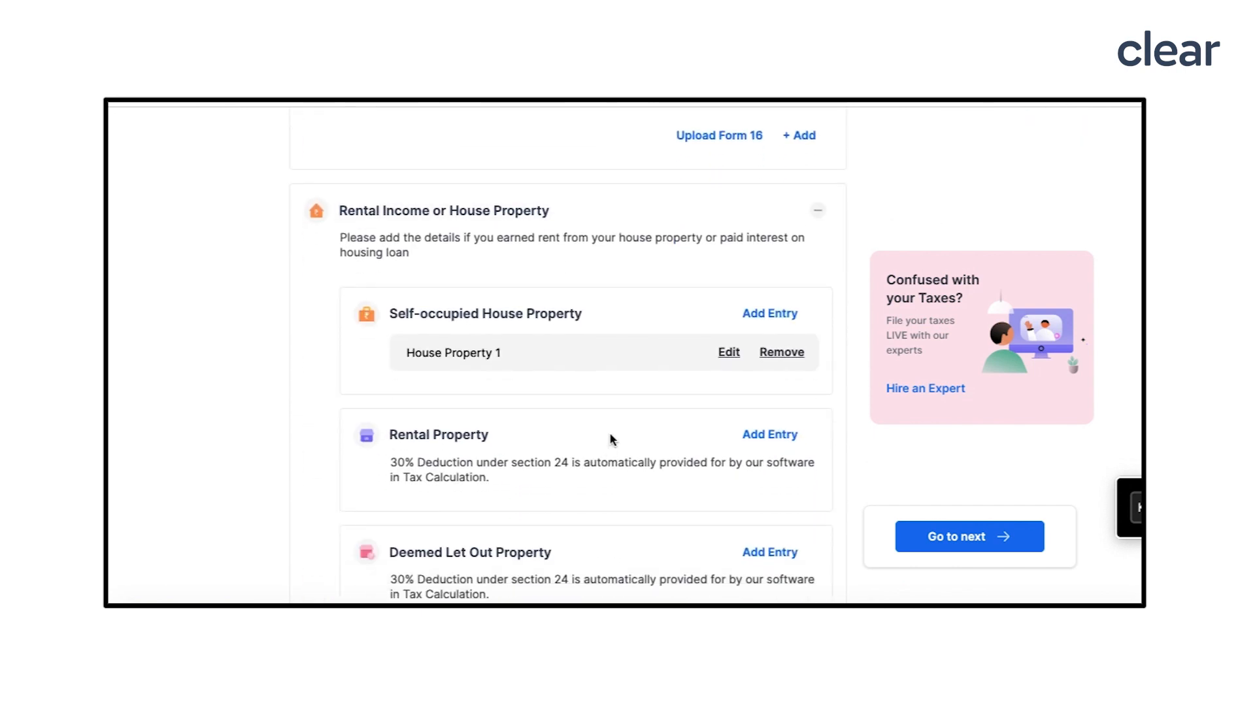
{"action": "left_click", "coordinate": [766, 436]}
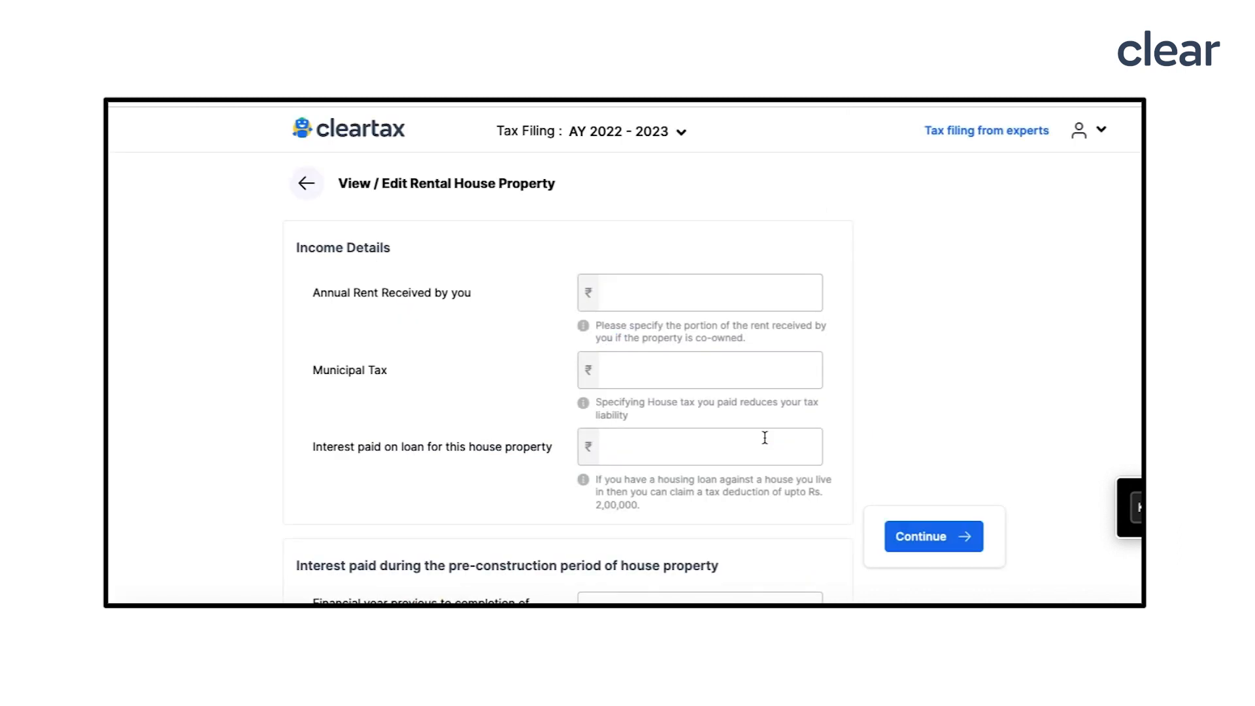
{"action": "left_click", "coordinate": [638, 299]}
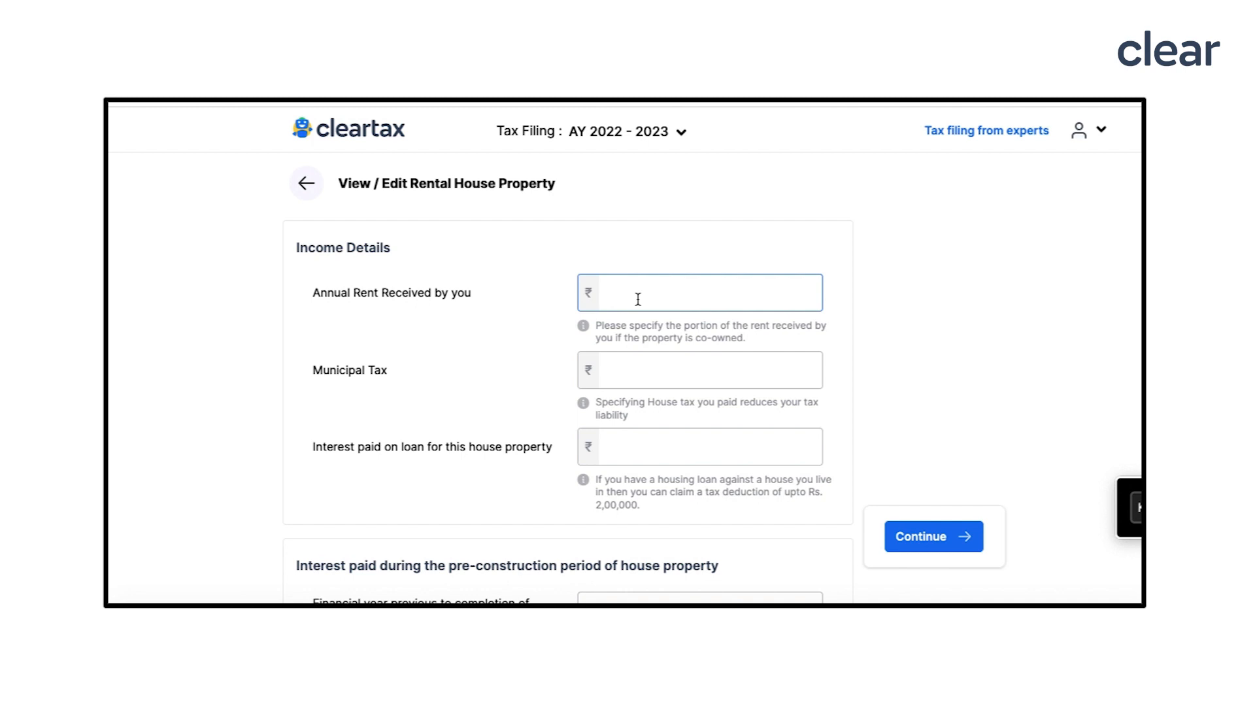
{"action": "left_click", "coordinate": [664, 371]}
{"action": "scroll", "coordinate": [666, 379], "scroll_direction": "down", "scroll_amount": 3}
{"action": "scroll", "coordinate": [666, 376], "scroll_direction": "down", "scroll_amount": 2}
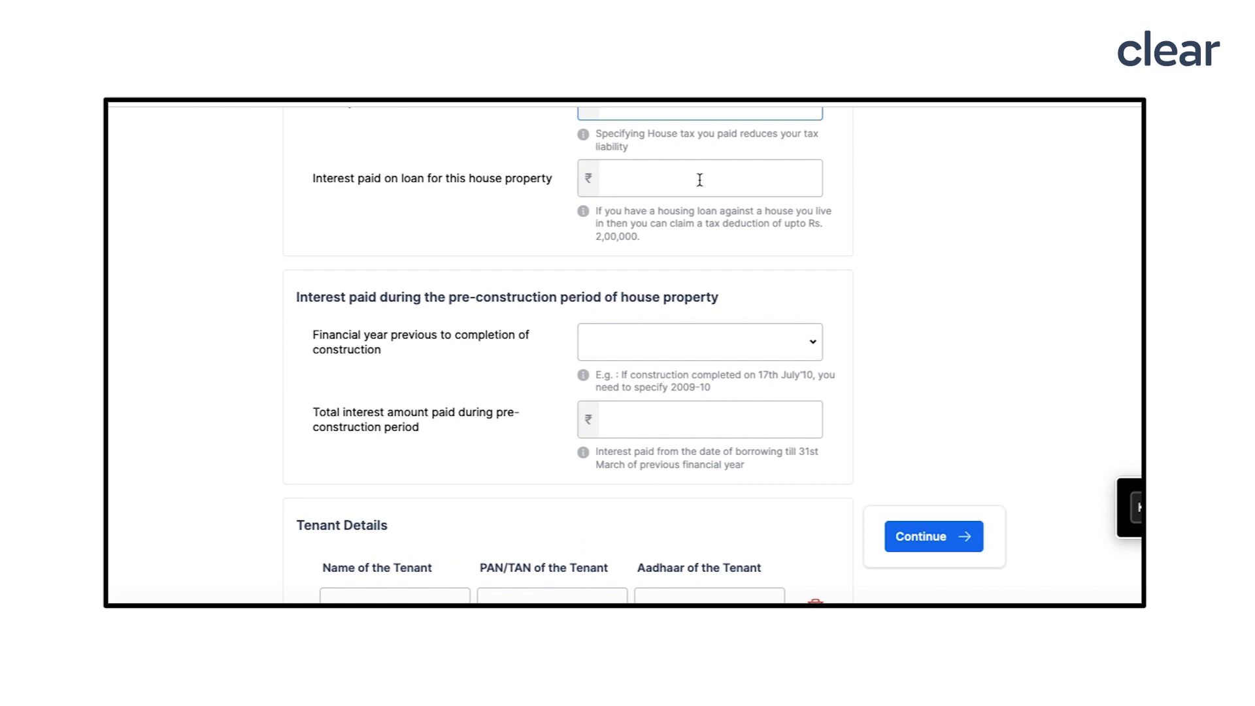
{"action": "left_click", "coordinate": [681, 185]}
Check the rental property's pre-construction interest, tenant details and house address sections, and return to the income sources
{"action": "scroll", "coordinate": [681, 185], "scroll_direction": "down", "scroll_amount": 7}
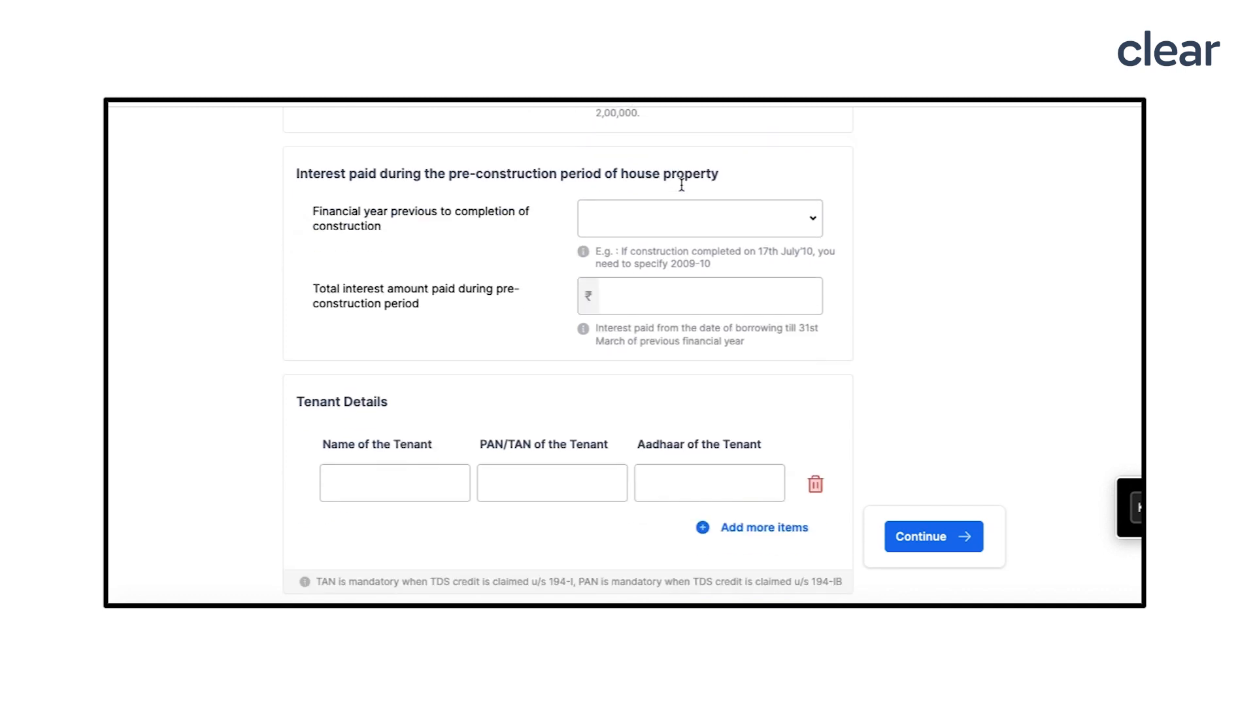
{"action": "scroll", "coordinate": [681, 190], "scroll_direction": "up", "scroll_amount": 4}
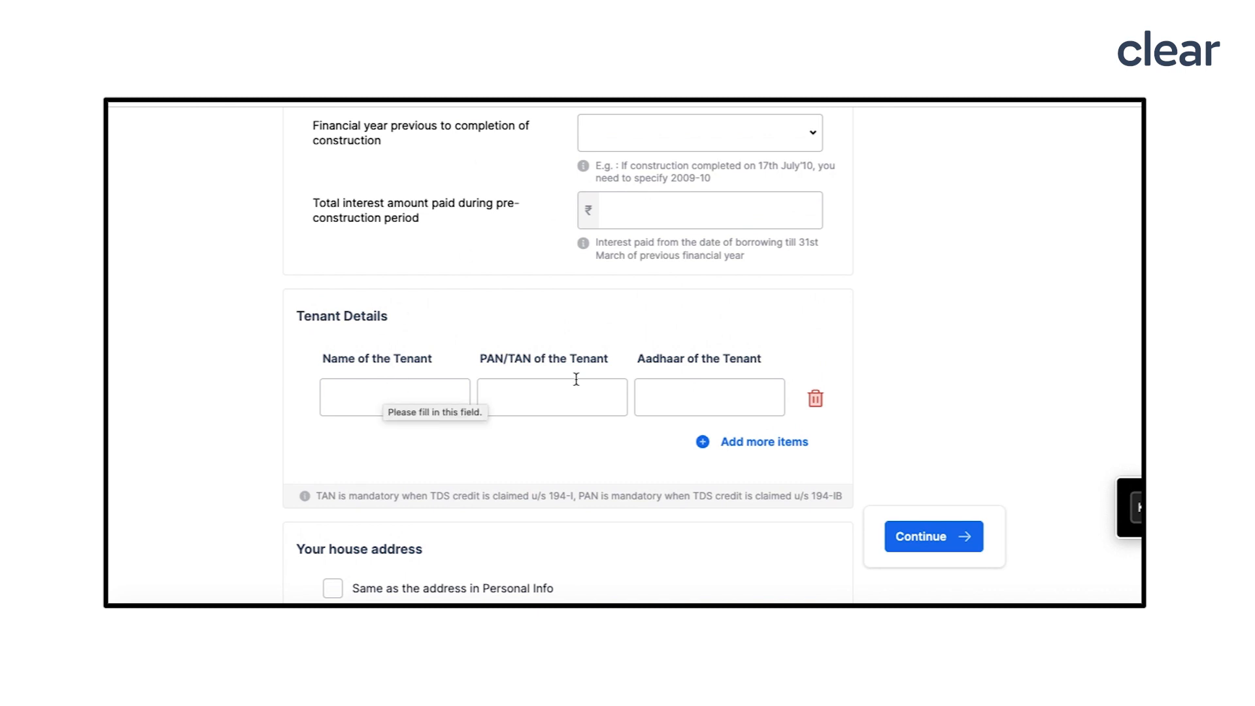
{"action": "scroll", "coordinate": [709, 403], "scroll_direction": "down", "scroll_amount": 3}
{"action": "scroll", "coordinate": [711, 400], "scroll_direction": "down", "scroll_amount": 8}
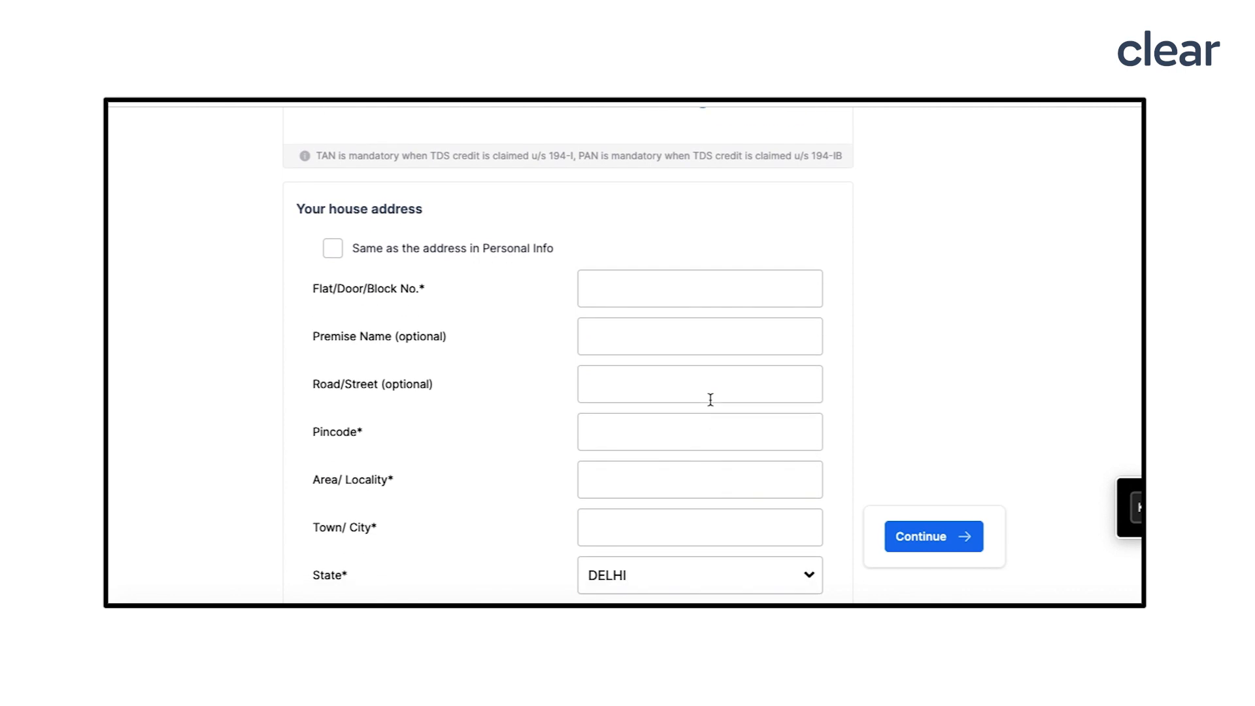
{"action": "scroll", "coordinate": [713, 398], "scroll_direction": "up", "scroll_amount": 15}
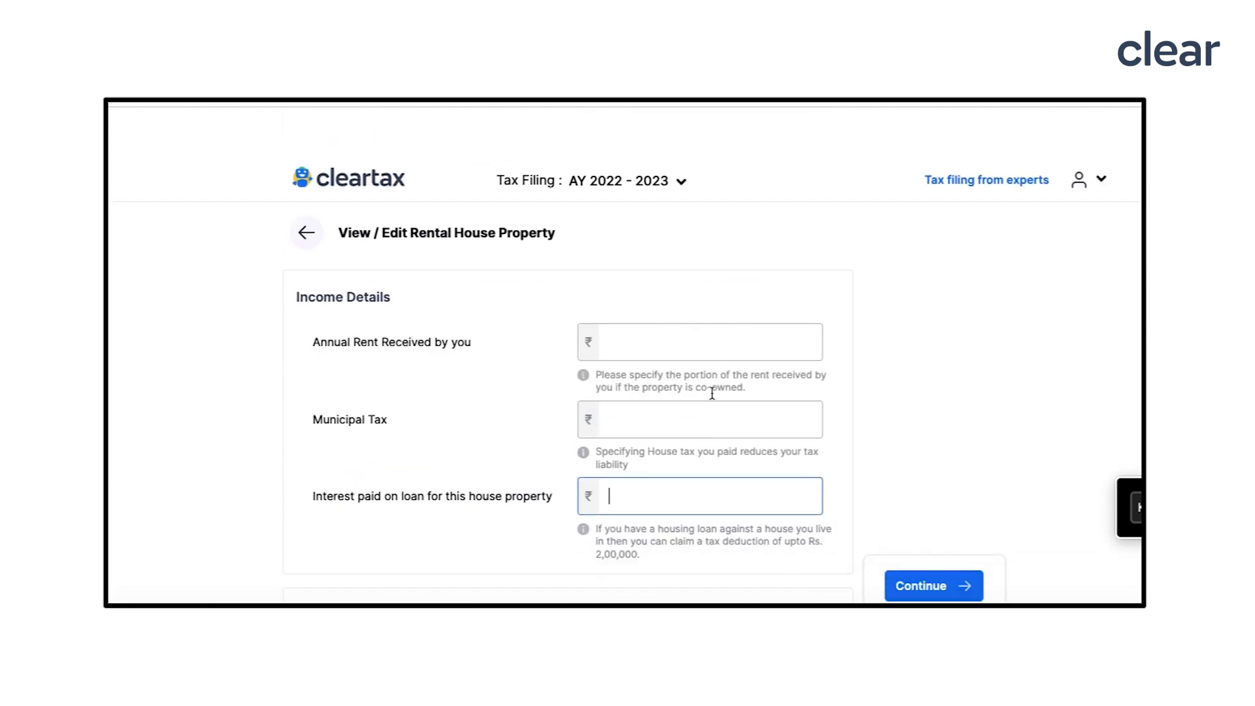
{"action": "left_click", "coordinate": [321, 188]}
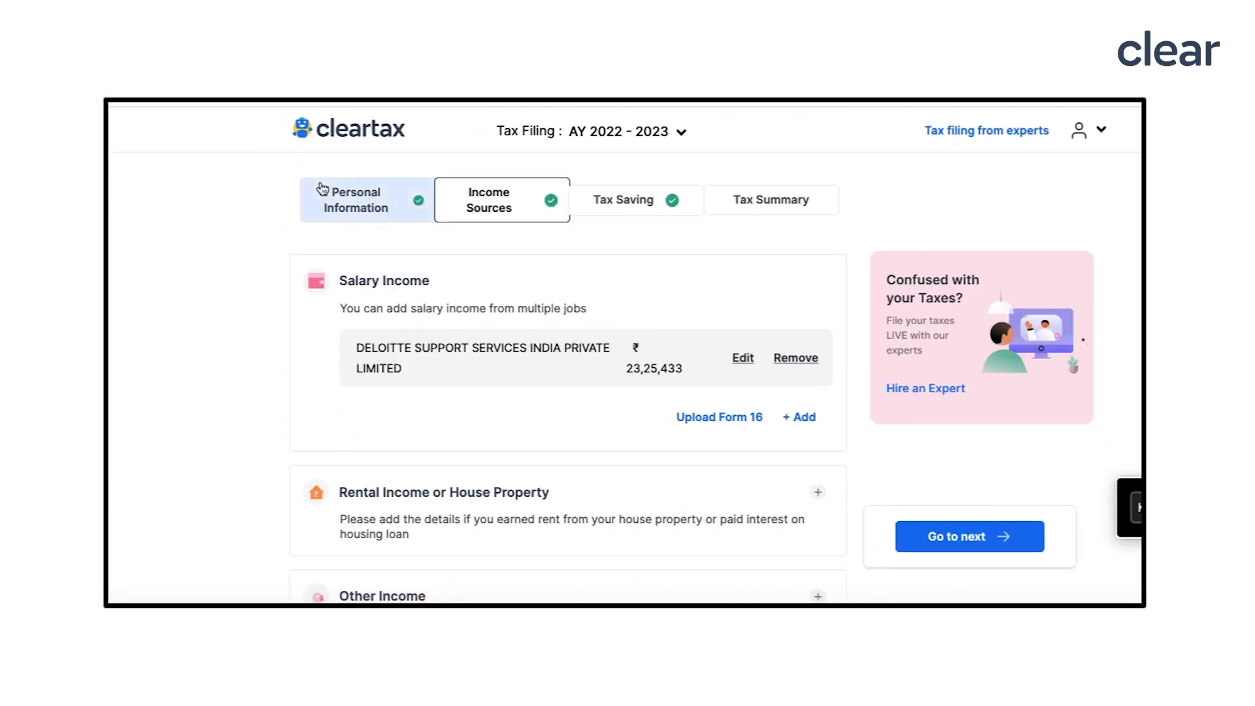
Expand Rental Income or House Property, compare its self-occupied, rental and deemed let out sections with the salary income, and collapse it
{"action": "scroll", "coordinate": [611, 430], "scroll_direction": "down", "scroll_amount": 6}
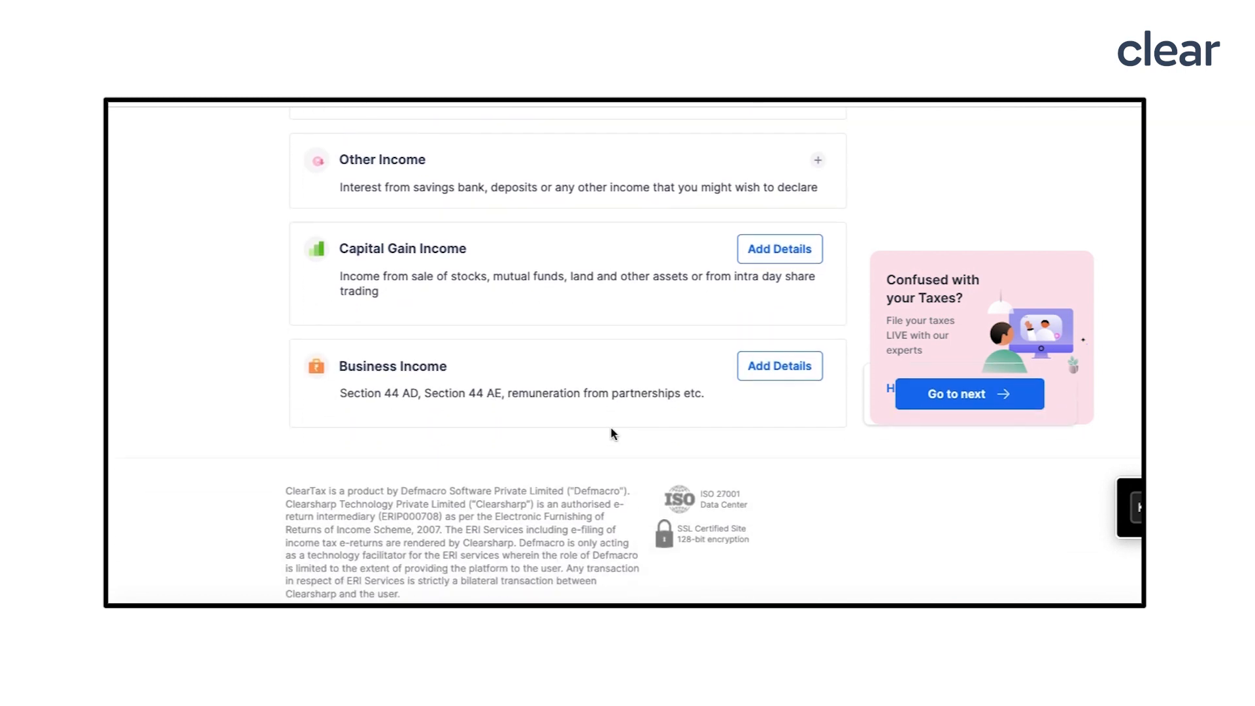
{"action": "scroll", "coordinate": [600, 481], "scroll_direction": "up", "scroll_amount": 4}
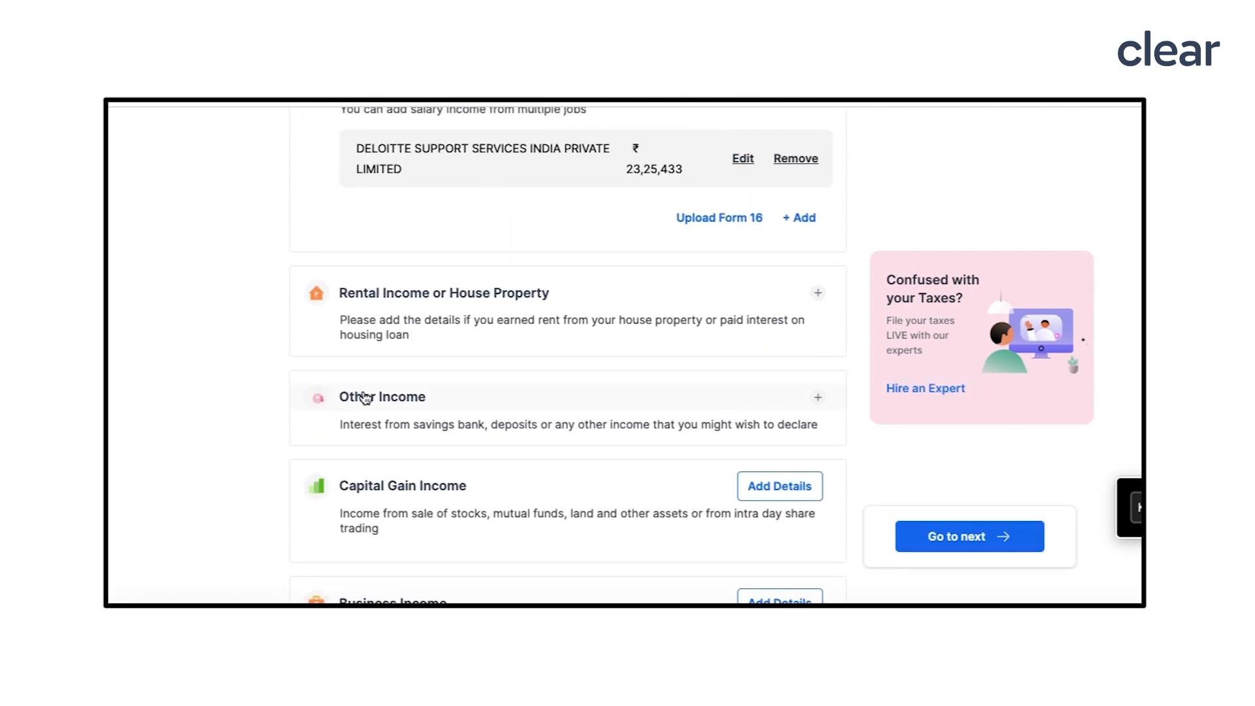
{"action": "left_click", "coordinate": [421, 298]}
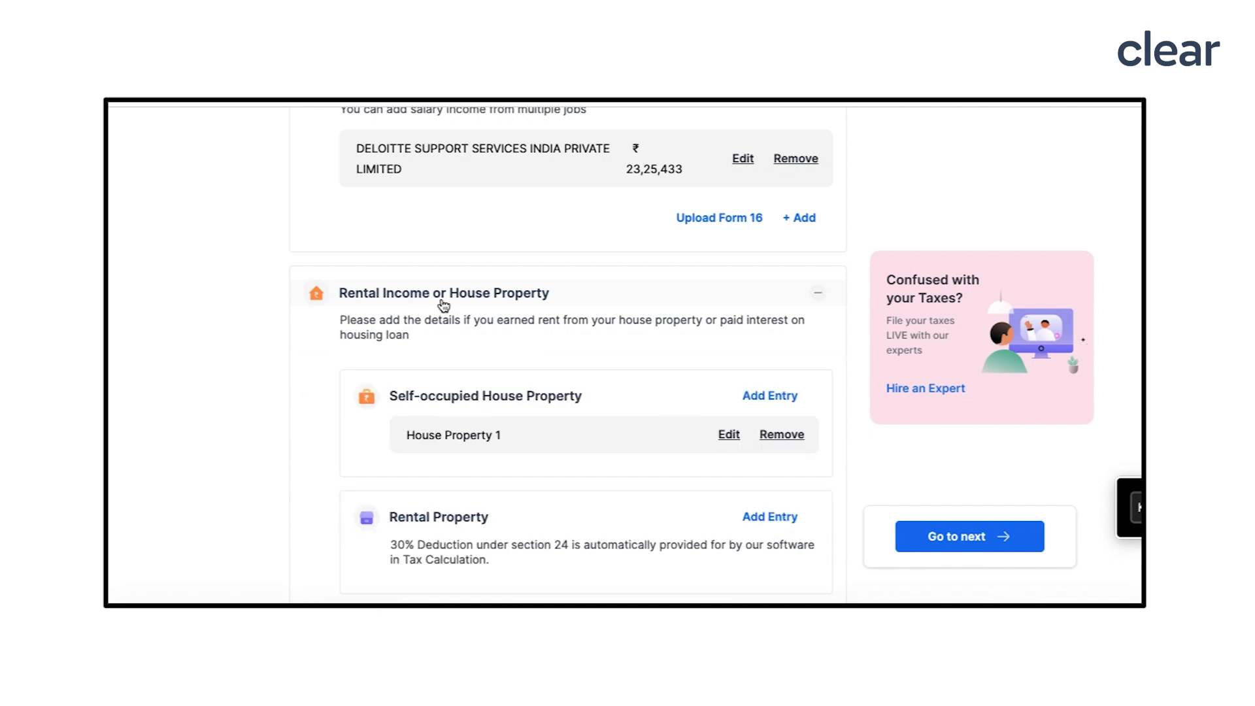
{"action": "scroll", "coordinate": [523, 404], "scroll_direction": "down", "scroll_amount": 2}
{"action": "scroll", "coordinate": [523, 406], "scroll_direction": "up", "scroll_amount": 3}
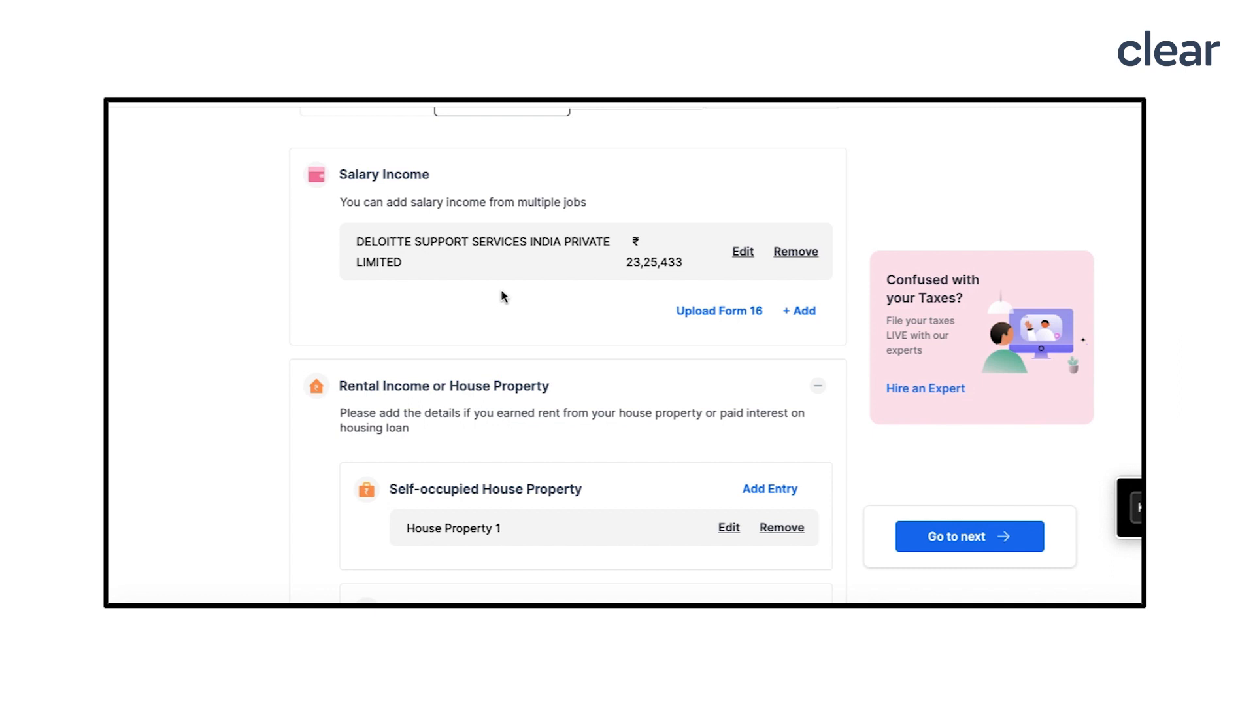
{"action": "scroll", "coordinate": [542, 474], "scroll_direction": "down", "scroll_amount": 3}
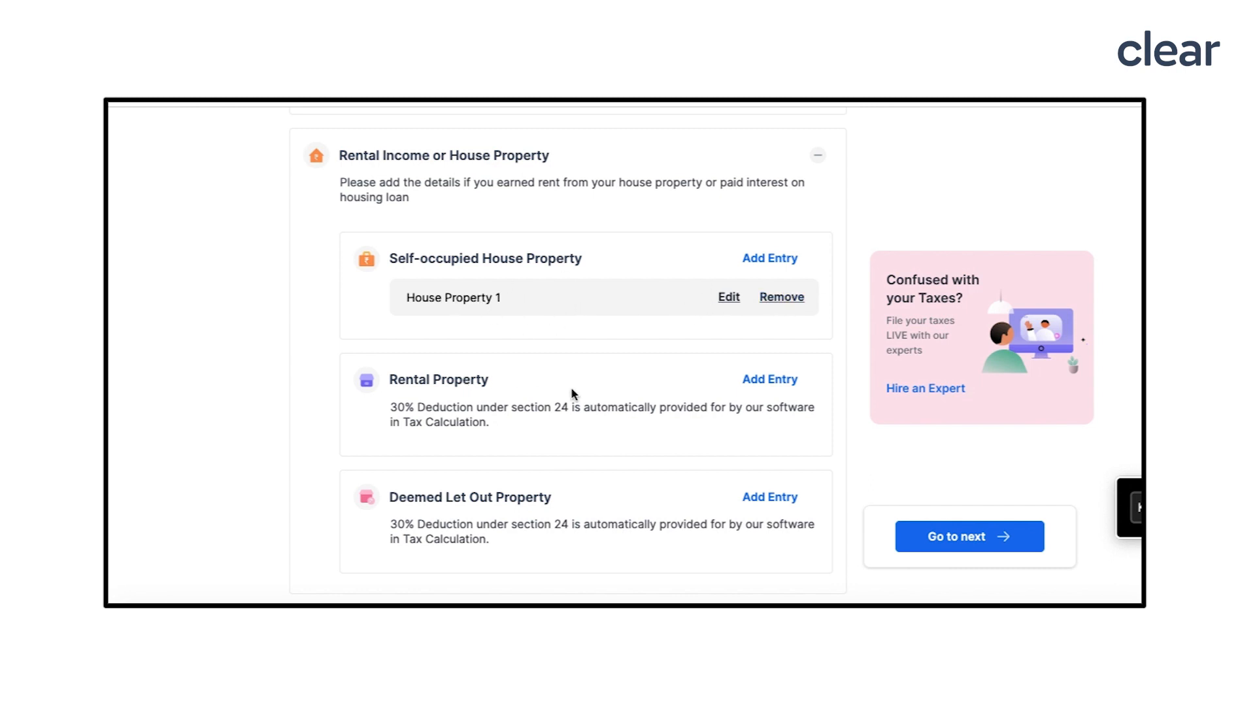
{"action": "scroll", "coordinate": [572, 392], "scroll_direction": "up", "scroll_amount": 5}
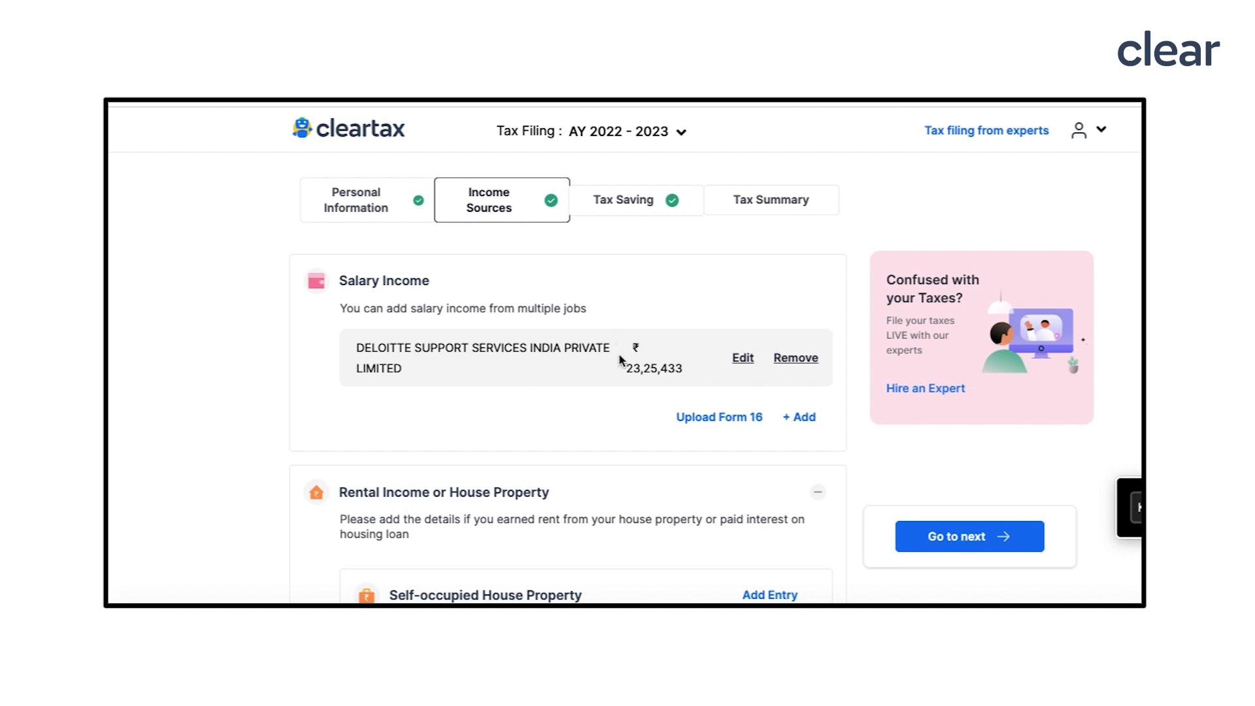
{"action": "scroll", "coordinate": [665, 451], "scroll_direction": "down", "scroll_amount": 5}
{"action": "scroll", "coordinate": [666, 449], "scroll_direction": "down", "scroll_amount": 2}
{"action": "scroll", "coordinate": [665, 451], "scroll_direction": "up", "scroll_amount": 4}
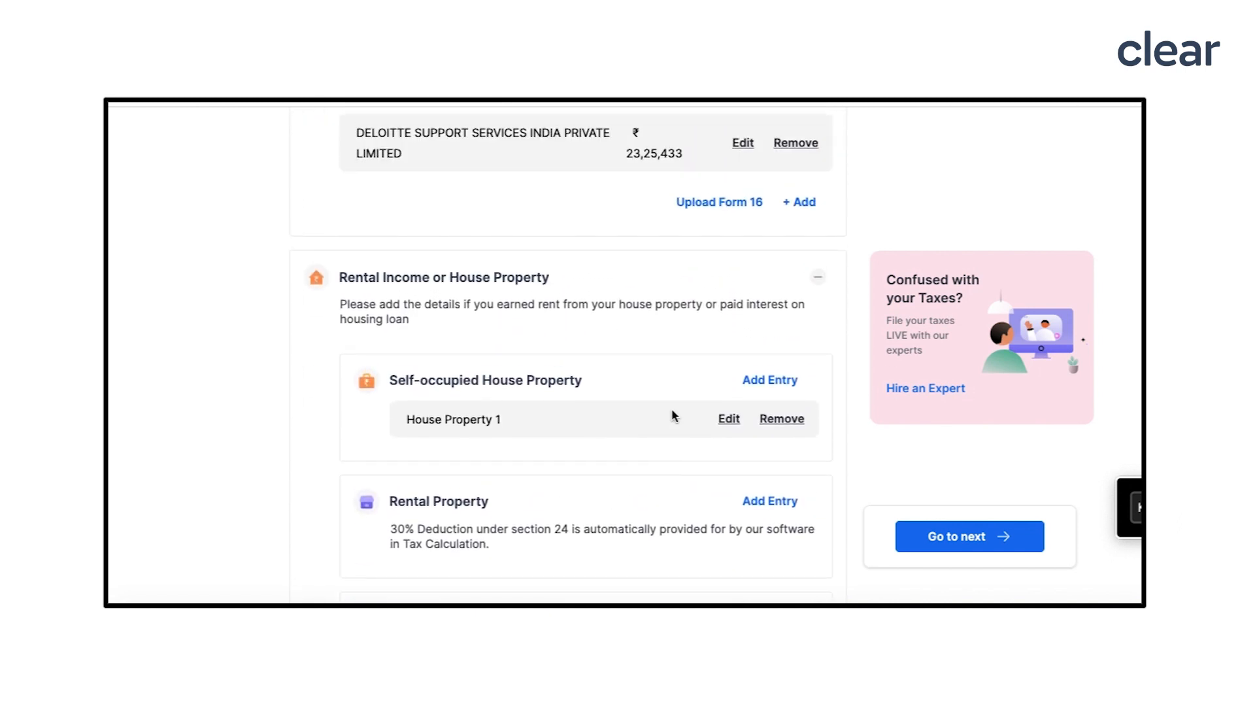
{"action": "left_click", "coordinate": [821, 278]}
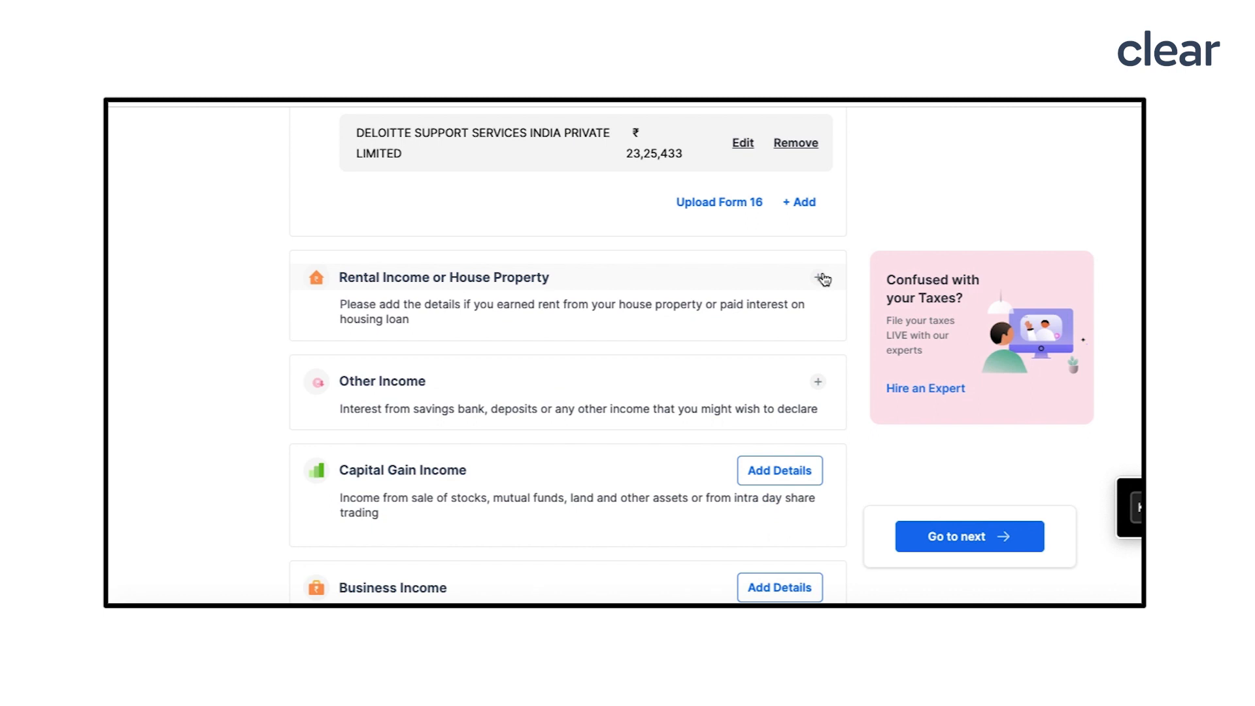
Expand Other Income and check its interest, agricultural, exempt and any other income categories
{"action": "scroll", "coordinate": [482, 415], "scroll_direction": "down", "scroll_amount": 3}
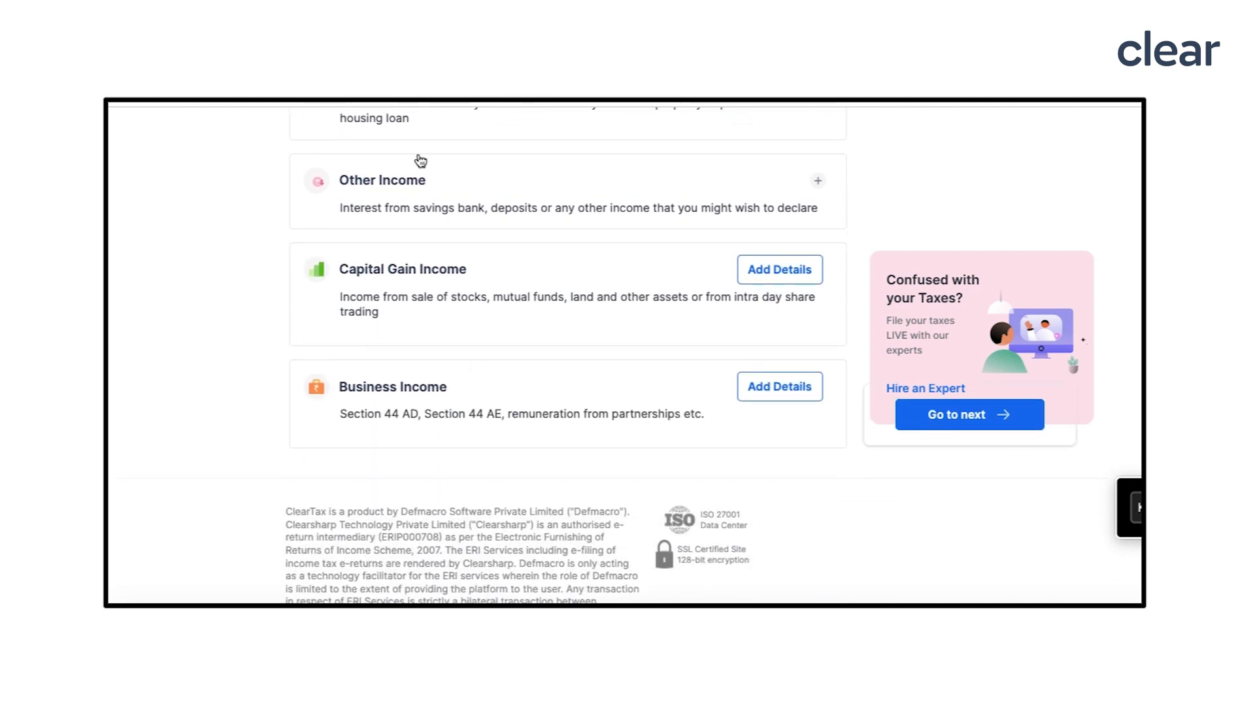
{"action": "left_click", "coordinate": [406, 188]}
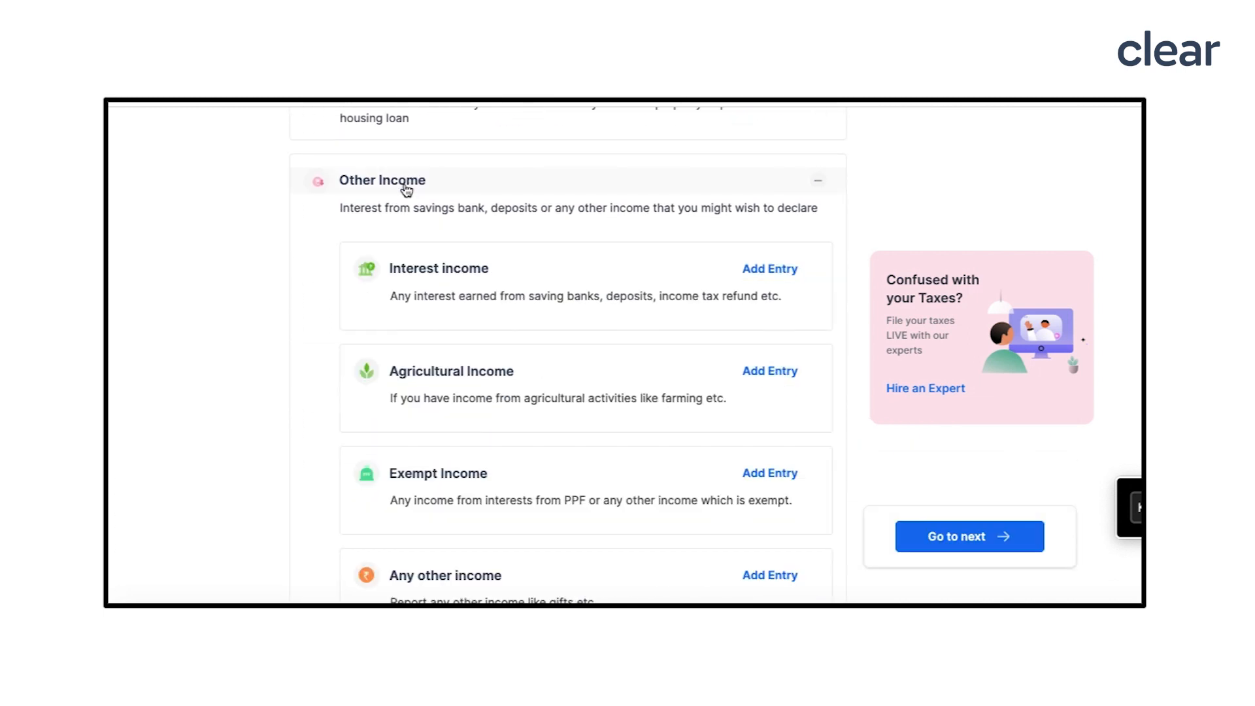
{"action": "scroll", "coordinate": [553, 360], "scroll_direction": "down", "scroll_amount": 3}
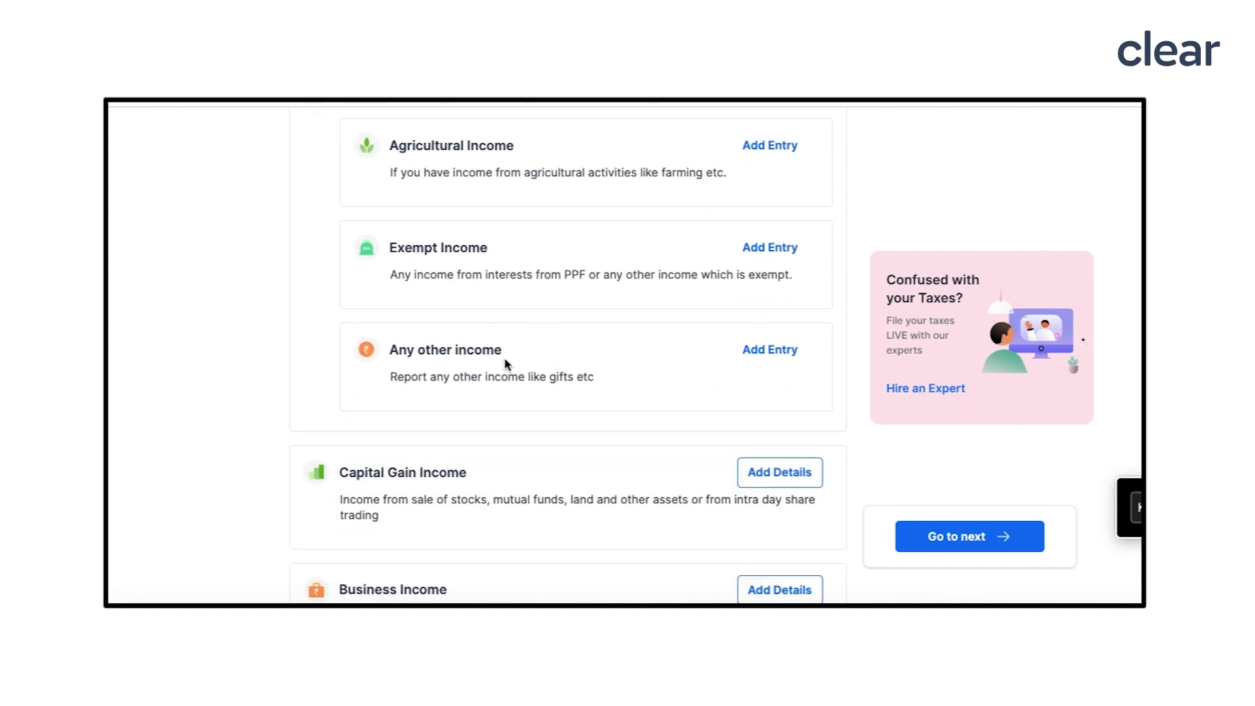
{"action": "scroll", "coordinate": [507, 358], "scroll_direction": "up", "scroll_amount": 5}
{"action": "scroll", "coordinate": [507, 364], "scroll_direction": "up", "scroll_amount": 1}
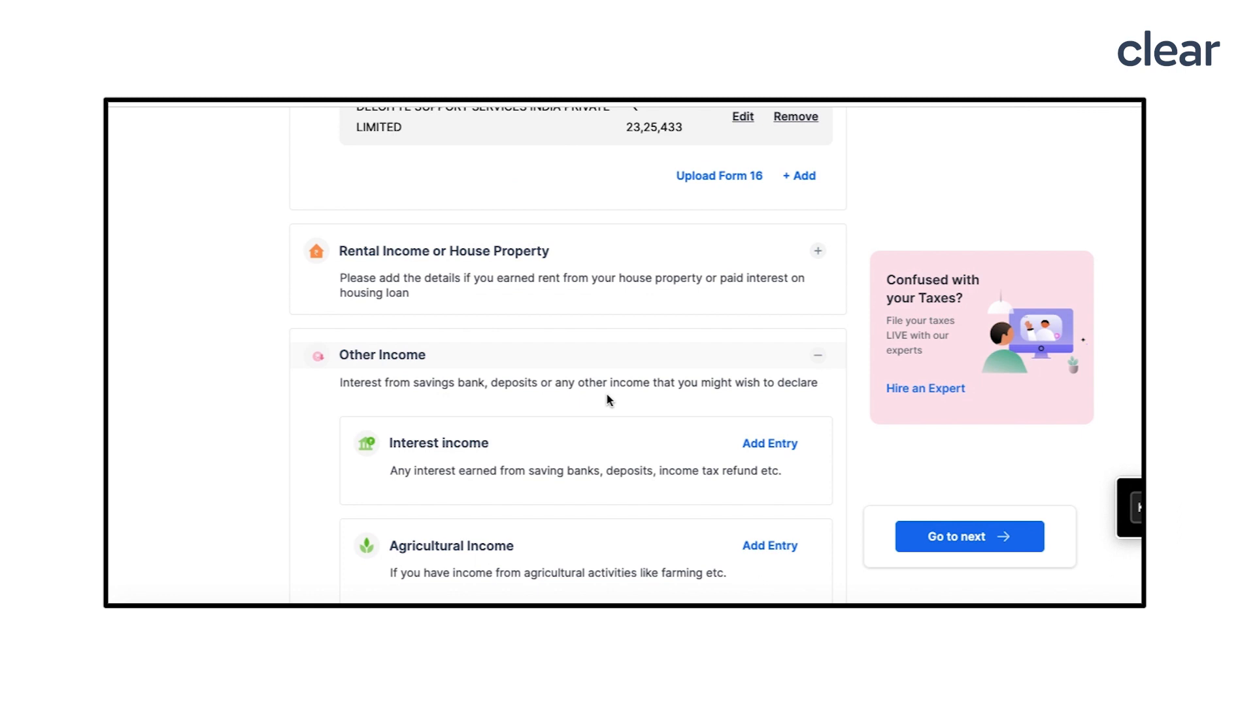
Open a new interest income entry and check its savings bank and deposit interest fields
{"action": "left_click", "coordinate": [769, 447]}
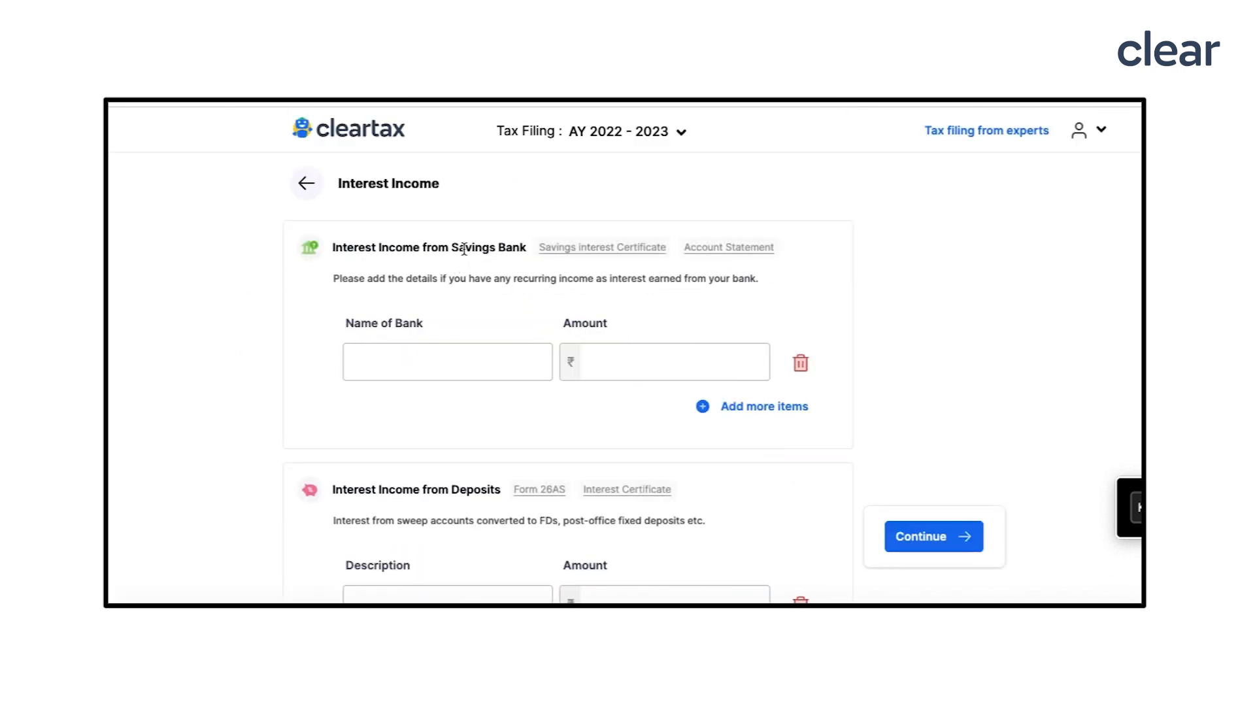
{"action": "left_click", "coordinate": [451, 361]}
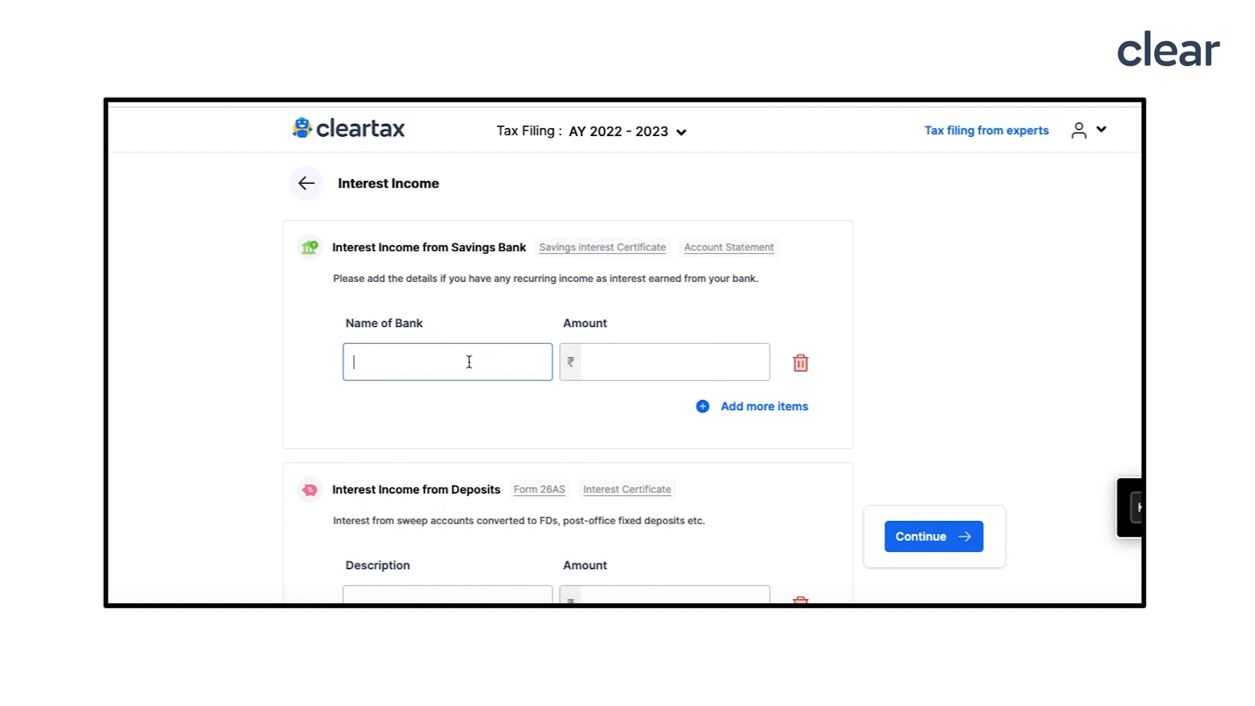
{"action": "left_click", "coordinate": [666, 357]}
{"action": "scroll", "coordinate": [664, 356], "scroll_direction": "down", "scroll_amount": 4}
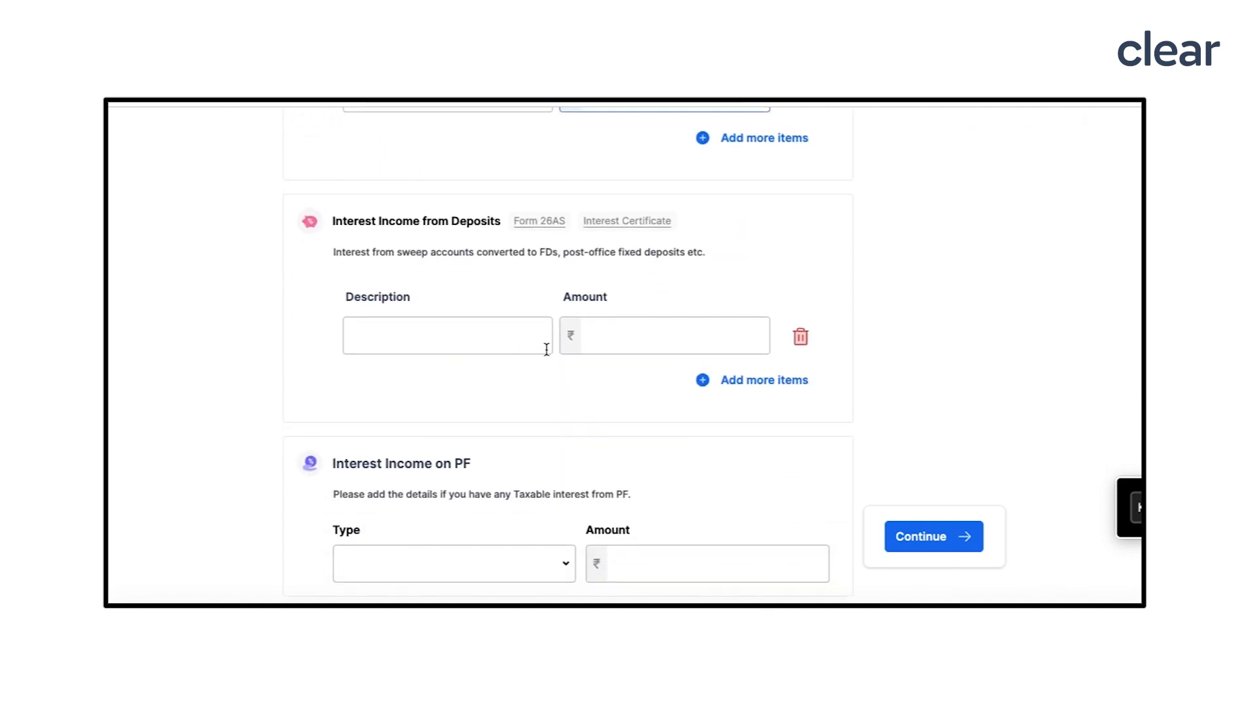
{"action": "scroll", "coordinate": [627, 336], "scroll_direction": "down", "scroll_amount": 5}
{"action": "scroll", "coordinate": [626, 338], "scroll_direction": "up", "scroll_amount": 3}
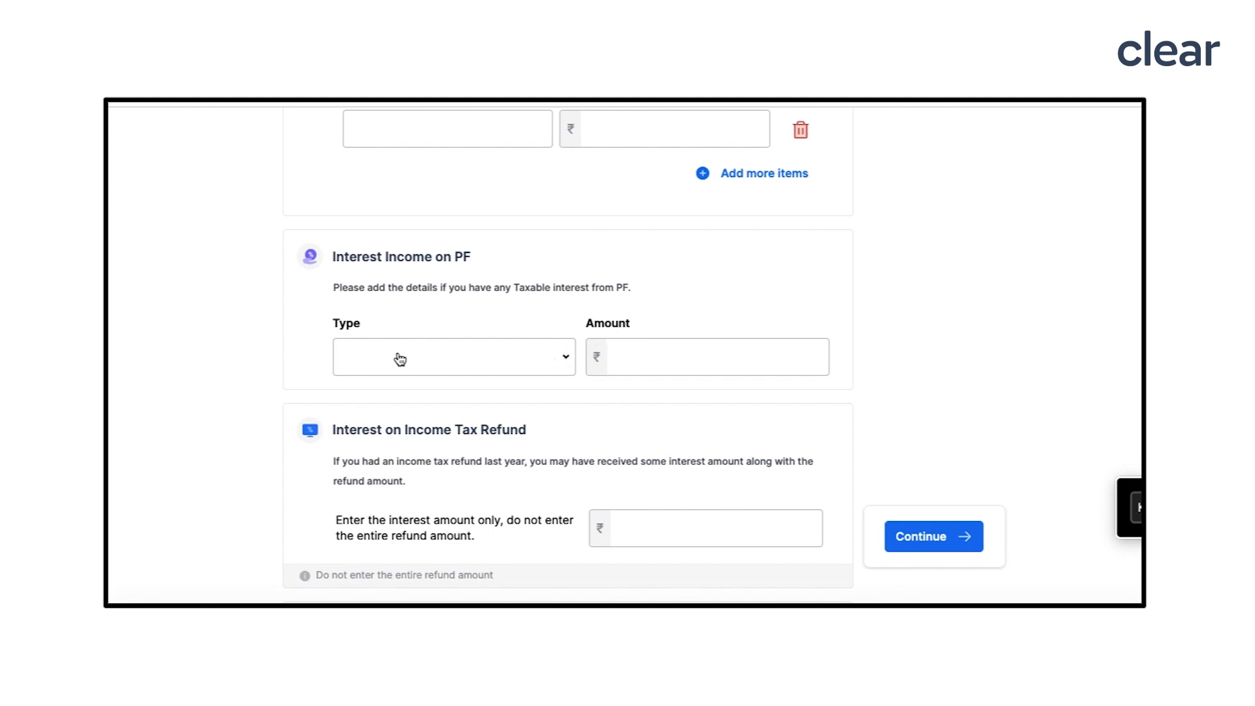
Check the PF interest types, income tax refund interest and any other interest fields, and return to the income sources
{"action": "triple_click", "coordinate": [534, 294]}
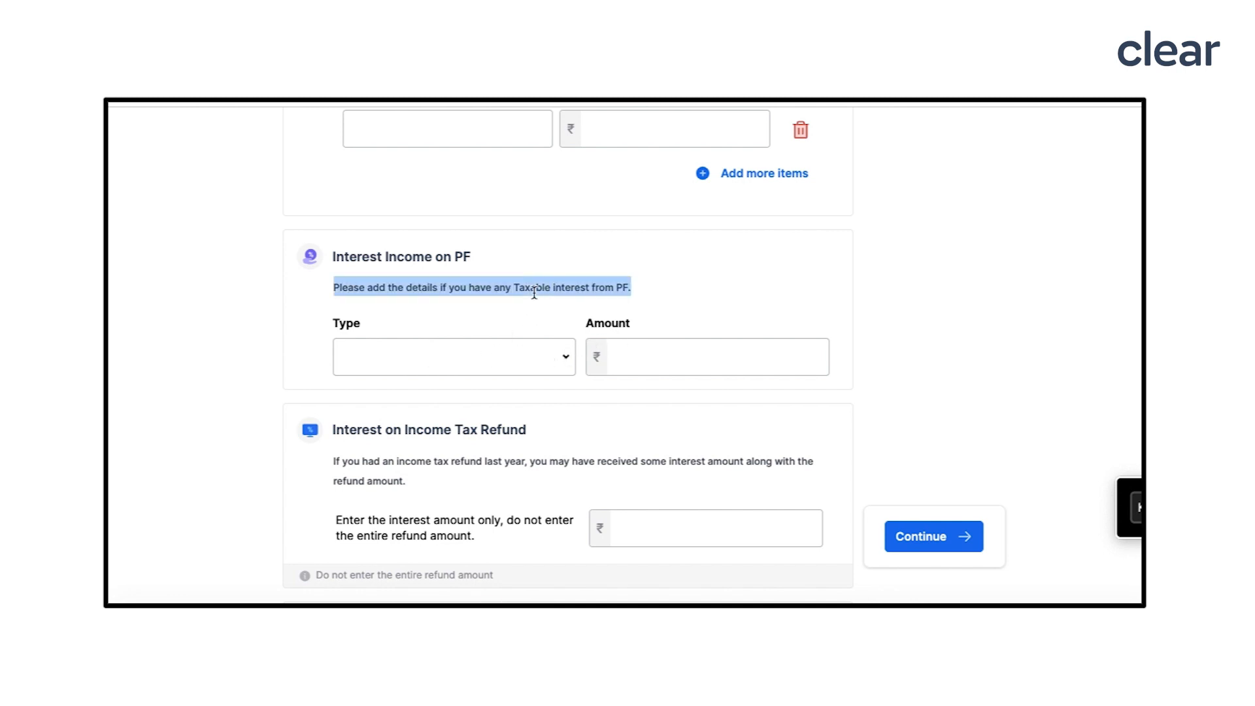
{"action": "left_click", "coordinate": [419, 370]}
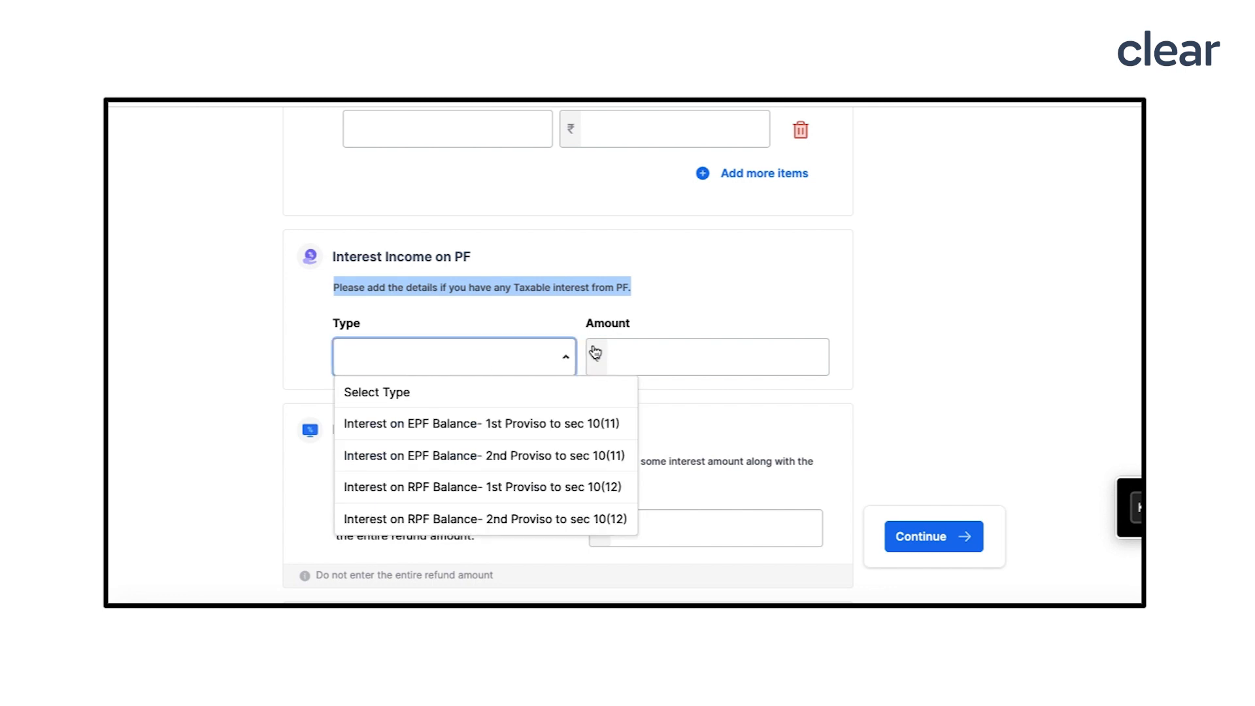
{"action": "left_click", "coordinate": [755, 293]}
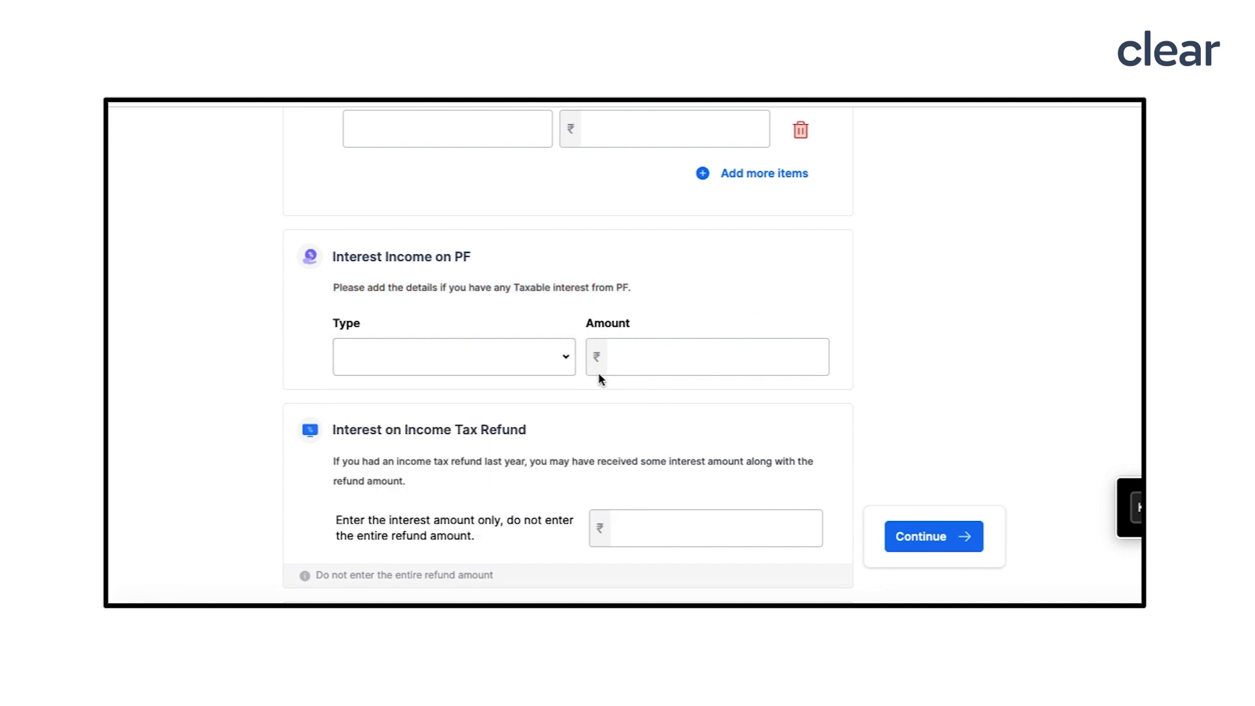
{"action": "scroll", "coordinate": [605, 371], "scroll_direction": "down", "scroll_amount": 5}
{"action": "scroll", "coordinate": [607, 374], "scroll_direction": "up", "scroll_amount": 3}
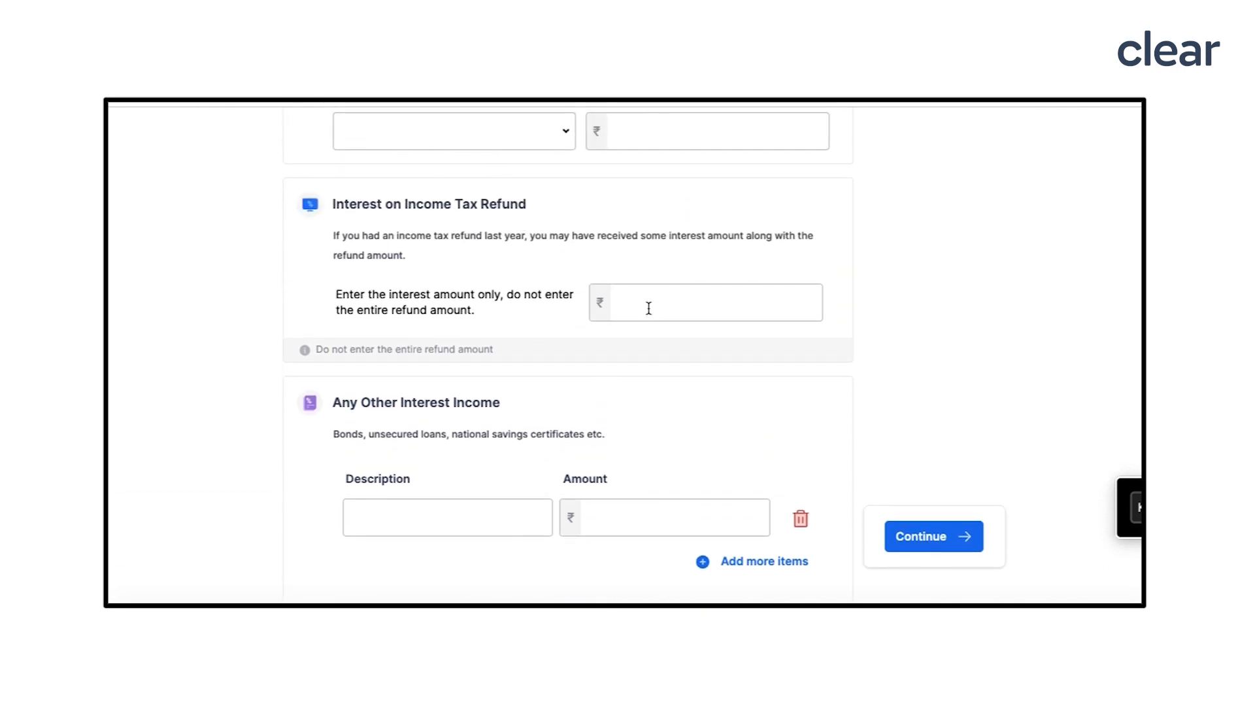
{"action": "scroll", "coordinate": [532, 490], "scroll_direction": "down", "scroll_amount": 1}
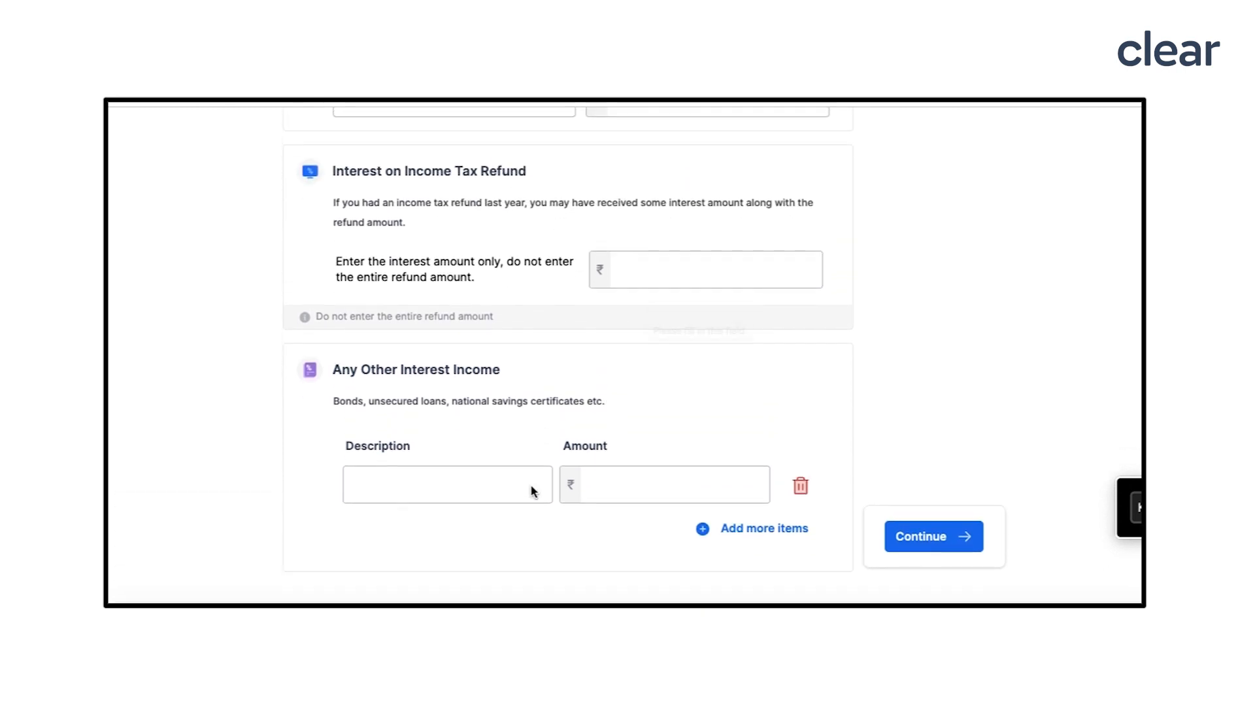
{"action": "scroll", "coordinate": [533, 490], "scroll_direction": "up", "scroll_amount": 12}
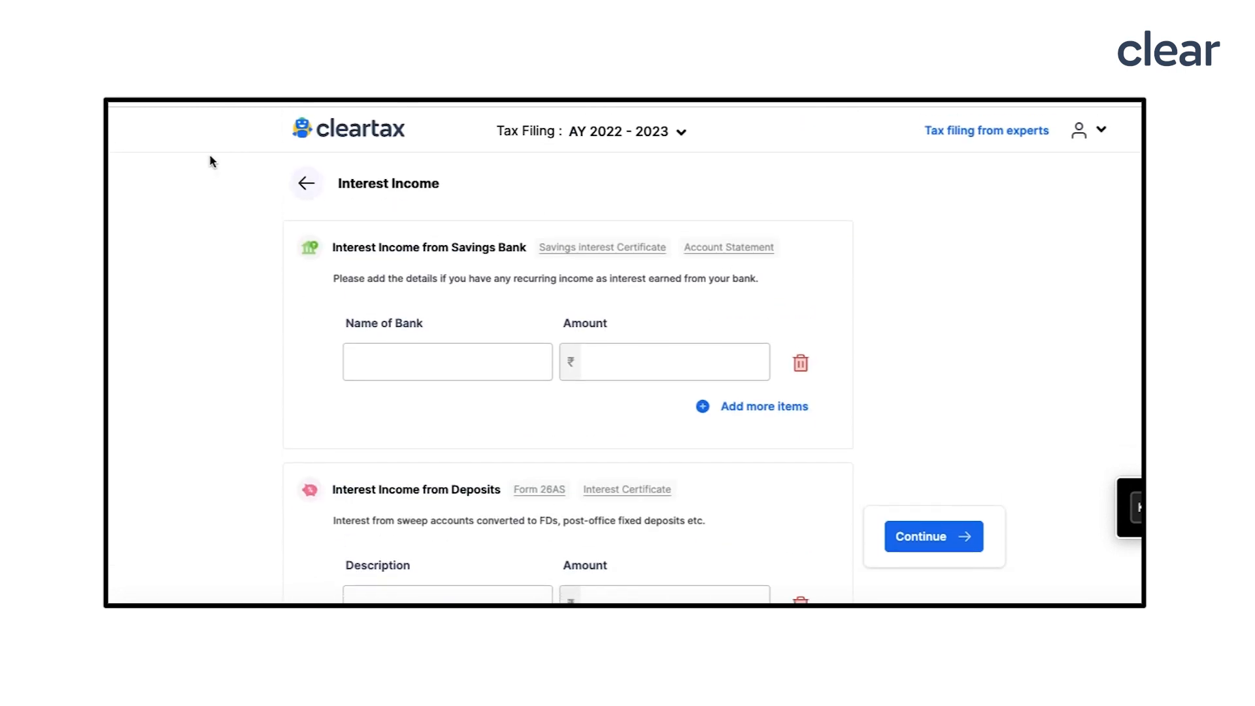
{"action": "left_click", "coordinate": [312, 190]}
Open the Capital Gain Income details and examine the ways to report sold assets or import them from trading partners
{"action": "scroll", "coordinate": [544, 336], "scroll_direction": "down", "scroll_amount": 3}
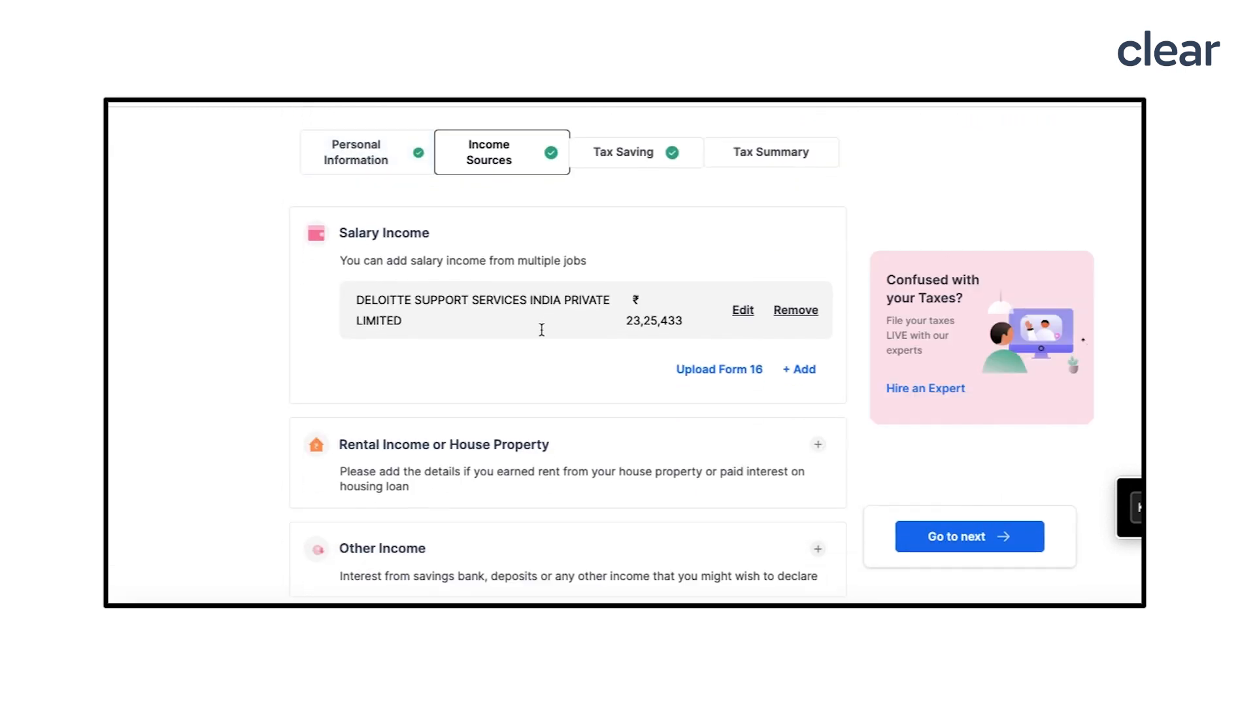
{"action": "scroll", "coordinate": [543, 336], "scroll_direction": "down", "scroll_amount": 4}
{"action": "scroll", "coordinate": [542, 333], "scroll_direction": "up", "scroll_amount": 2}
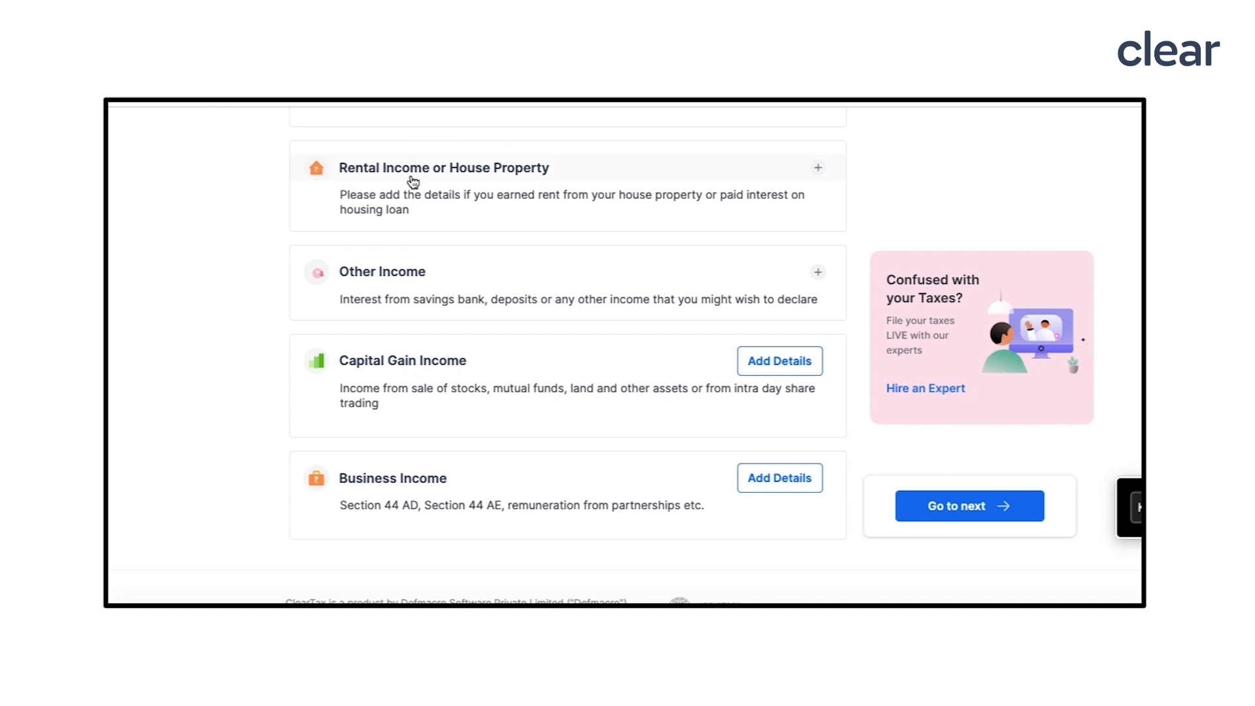
{"action": "left_click", "coordinate": [780, 361]}
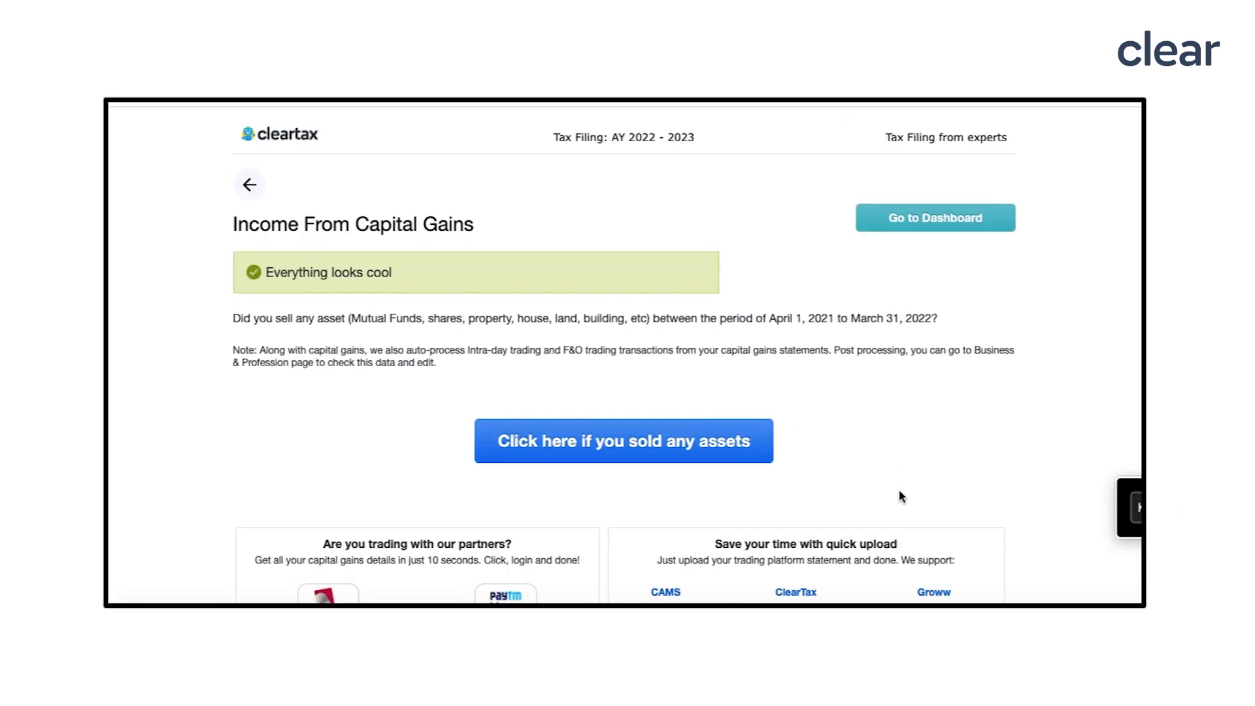
{"action": "scroll", "coordinate": [900, 497], "scroll_direction": "down", "scroll_amount": 3}
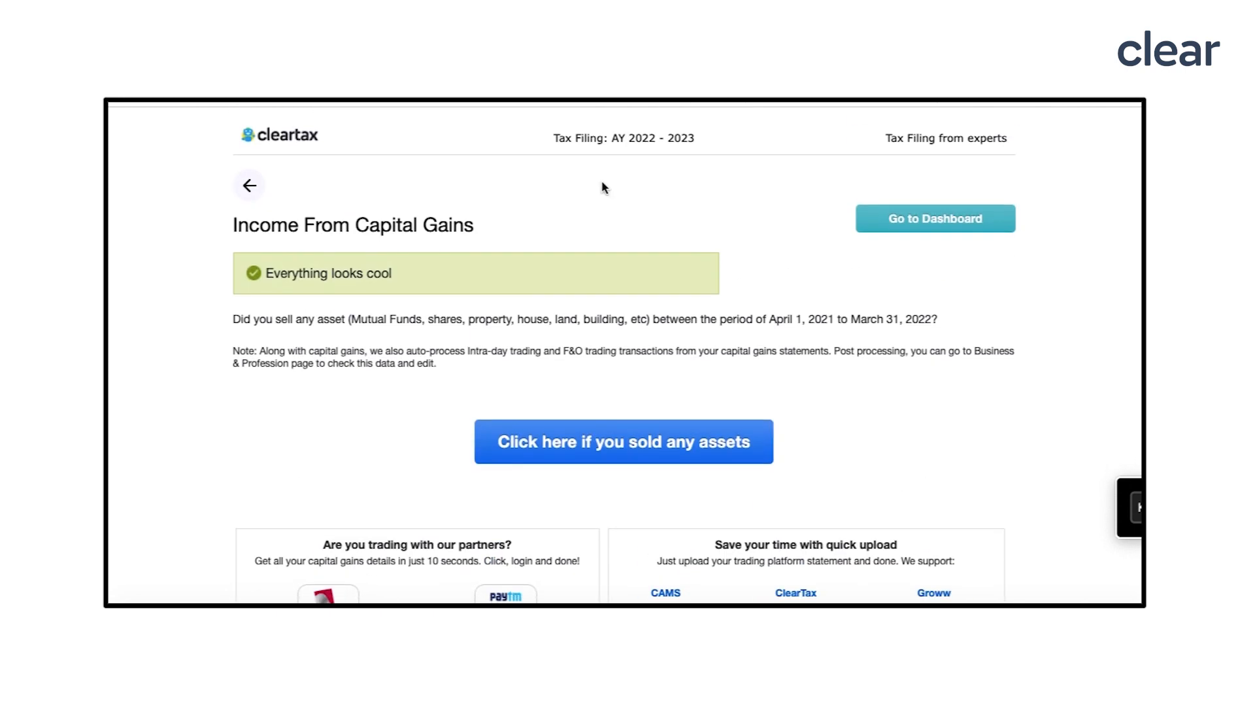
{"action": "scroll", "coordinate": [664, 391], "scroll_direction": "down", "scroll_amount": 3}
{"action": "scroll", "coordinate": [663, 391], "scroll_direction": "down", "scroll_amount": 3}
{"action": "scroll", "coordinate": [663, 391], "scroll_direction": "up", "scroll_amount": 3}
{"action": "scroll", "coordinate": [664, 391], "scroll_direction": "up", "scroll_amount": 1}
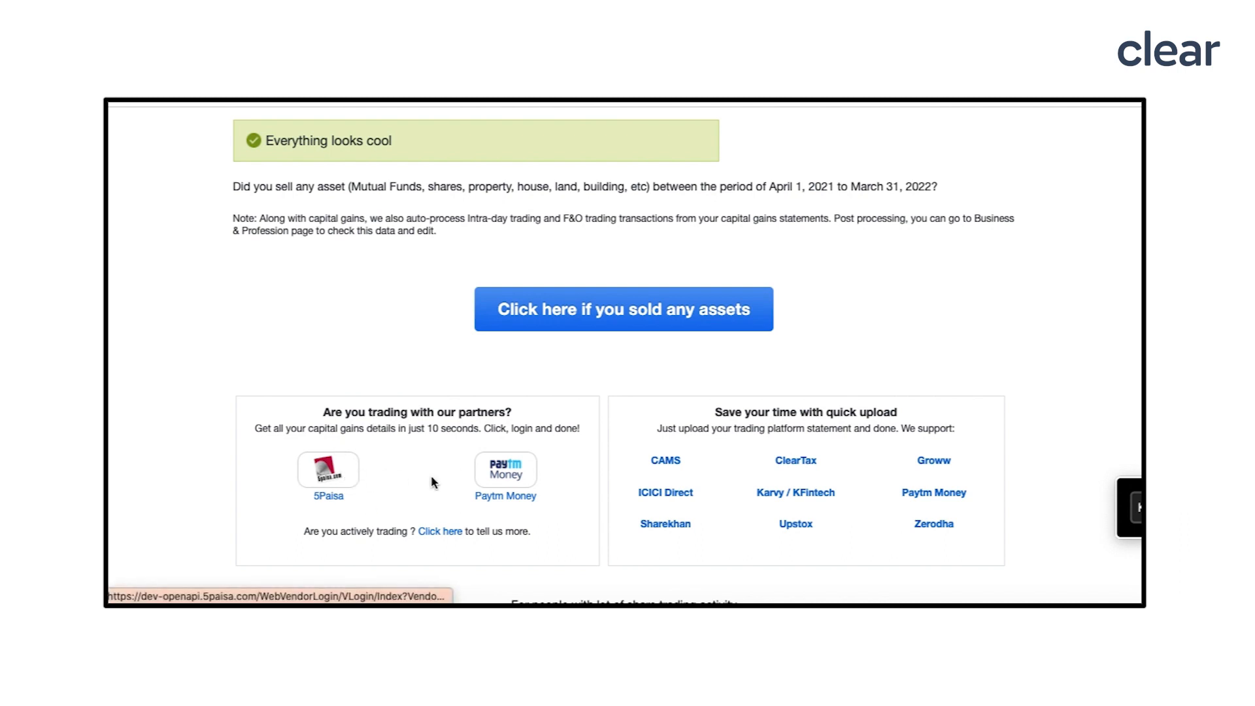
Compare the partner import through 5Paisa and Paytm Money with the platforms supported by quick upload, such as CAMS and Zerodha
{"action": "left_click", "coordinate": [501, 481]}
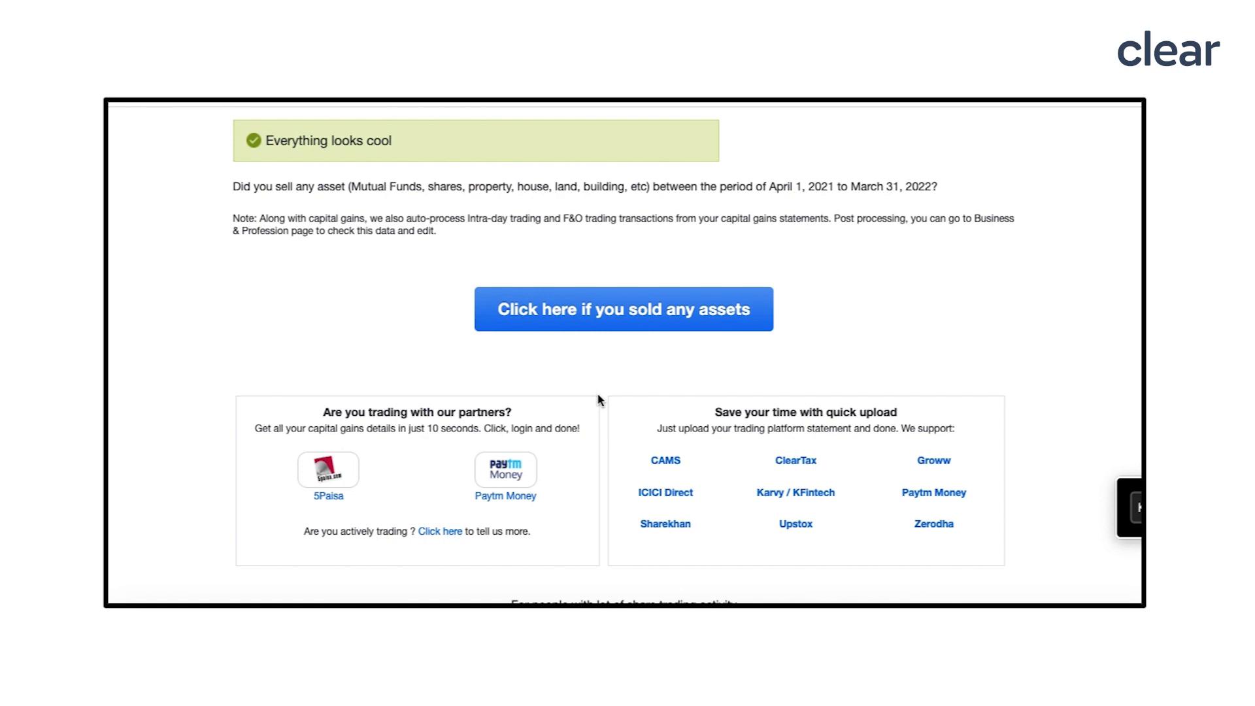
{"action": "scroll", "coordinate": [598, 392], "scroll_direction": "down", "scroll_amount": 2}
{"action": "scroll", "coordinate": [598, 400], "scroll_direction": "up", "scroll_amount": 3}
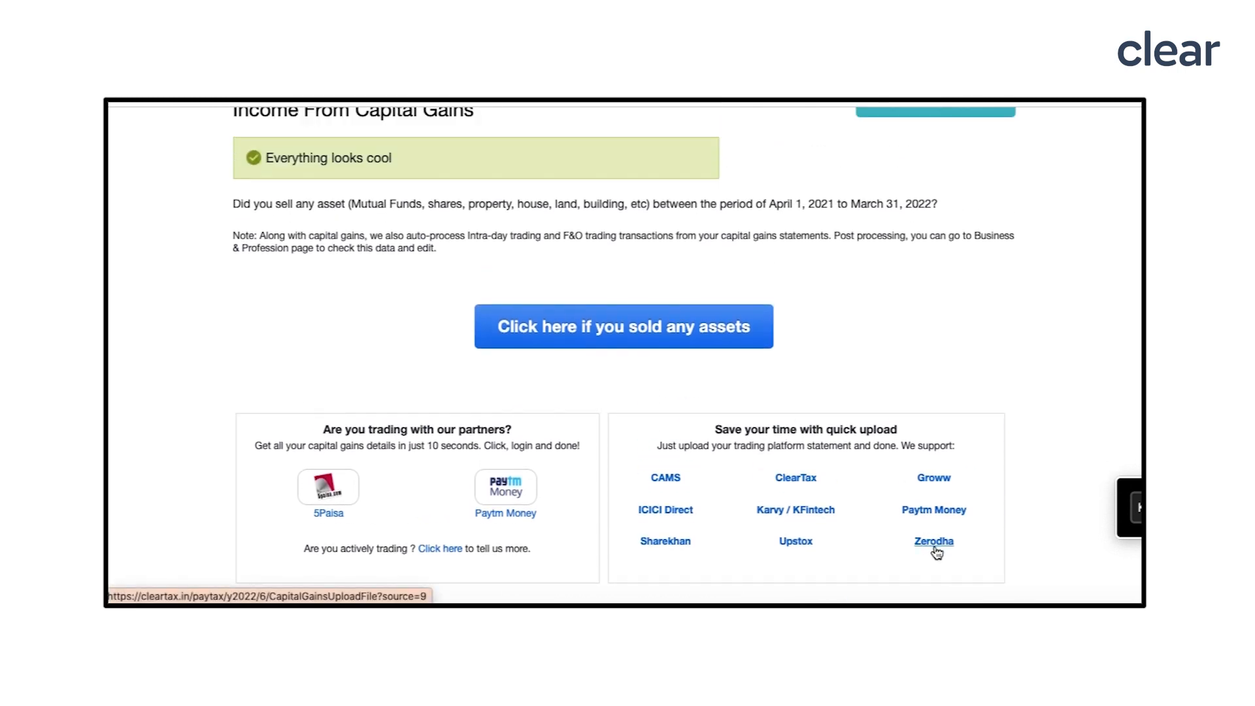
{"action": "scroll", "coordinate": [762, 285], "scroll_direction": "up", "scroll_amount": 1}
{"action": "scroll", "coordinate": [763, 286], "scroll_direction": "up", "scroll_amount": 3}
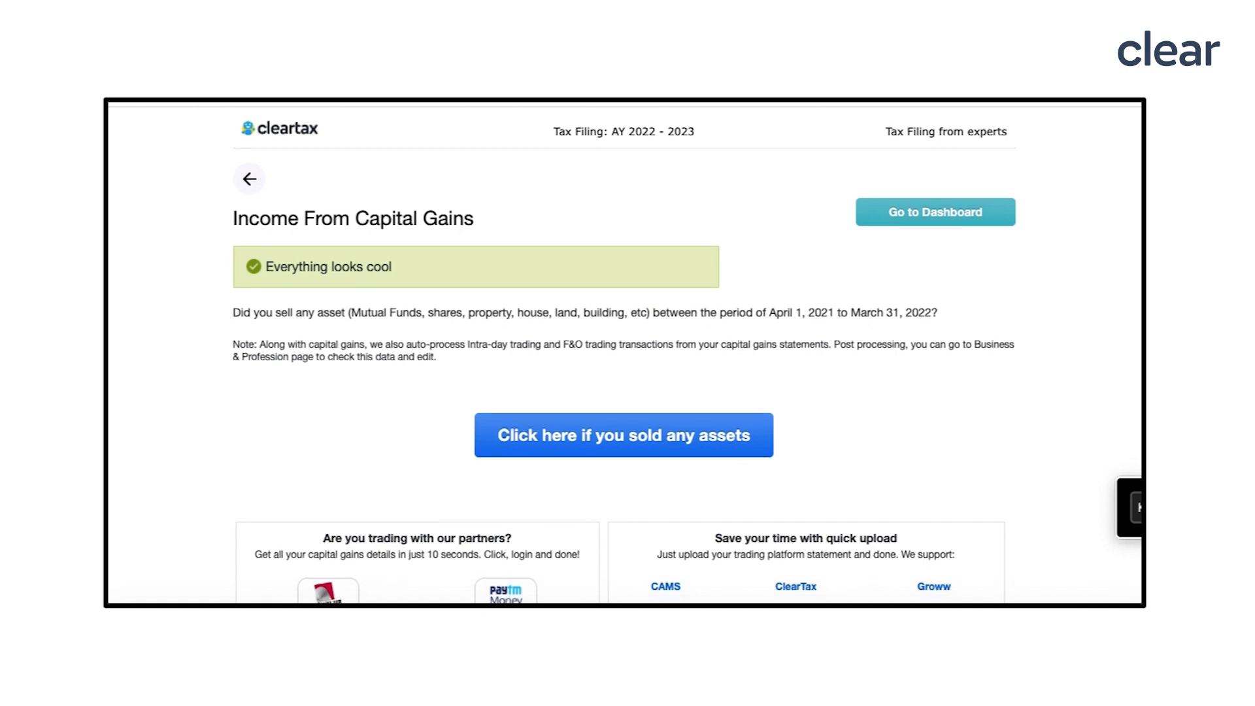
{"action": "scroll", "coordinate": [624, 355], "scroll_direction": "down", "scroll_amount": 5}
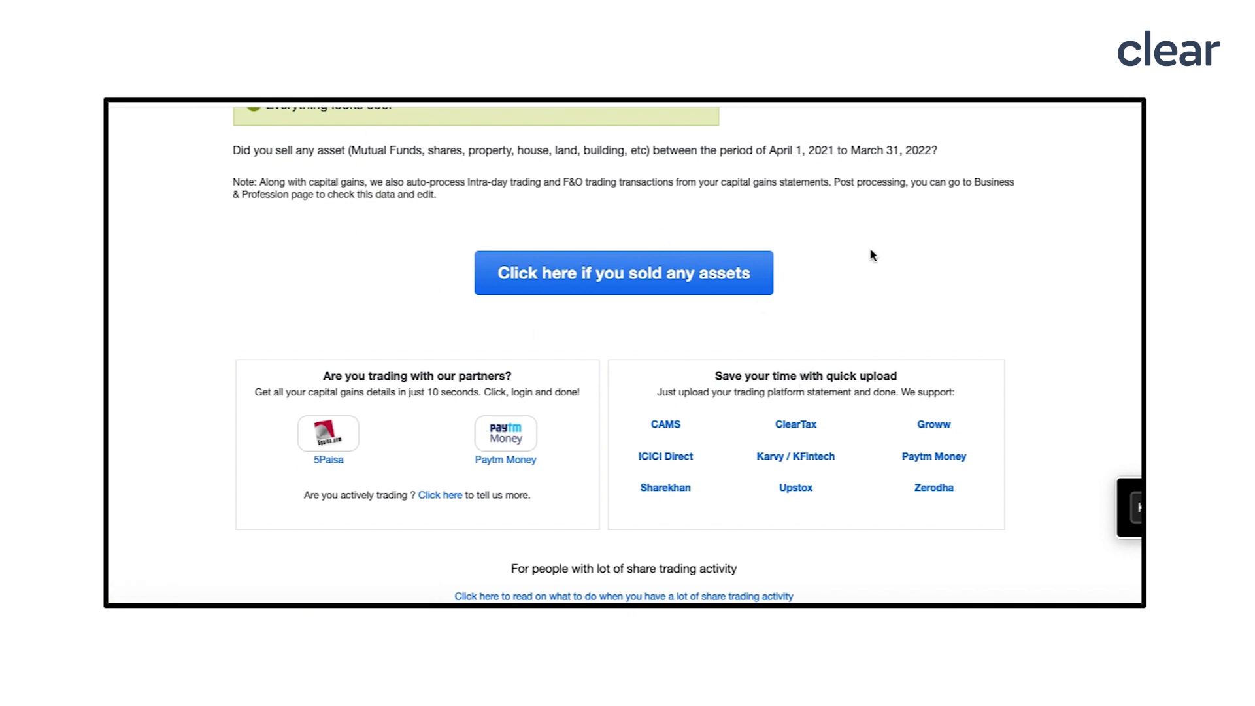
{"action": "scroll", "coordinate": [922, 327], "scroll_direction": "up", "scroll_amount": 5}
{"action": "scroll", "coordinate": [858, 387], "scroll_direction": "up", "scroll_amount": 1}
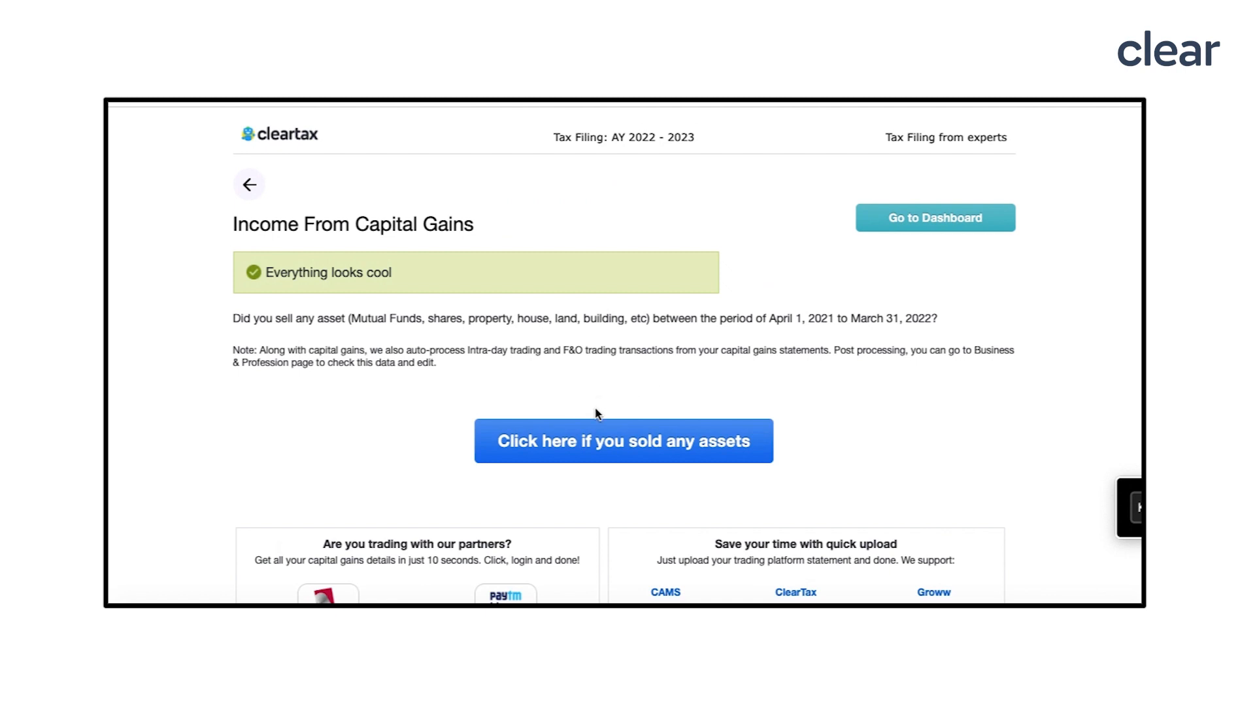
Indicate that assets were sold and bring up the capital gains summary with its report upload options
{"action": "left_click", "coordinate": [618, 458]}
{"action": "scroll", "coordinate": [777, 374], "scroll_direction": "down", "scroll_amount": 1}
{"action": "scroll", "coordinate": [777, 374], "scroll_direction": "down", "scroll_amount": 4}
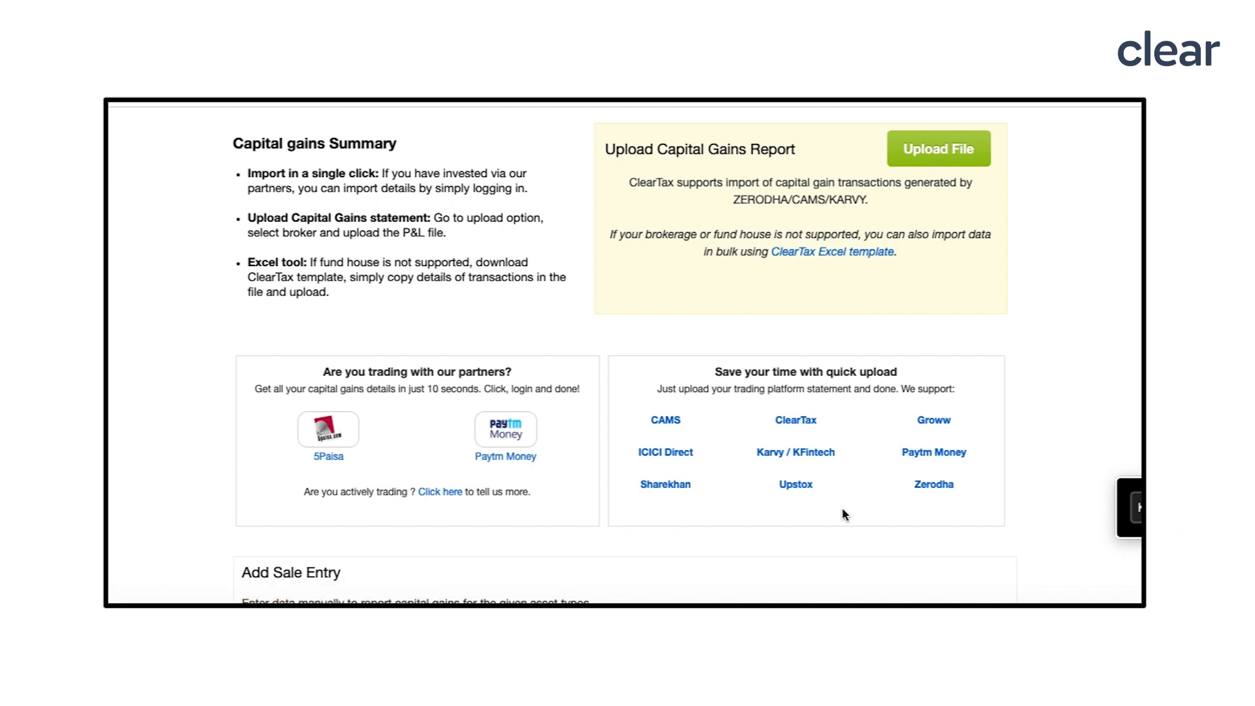
Download the ClearTax Excel template for capital gains to the Desktop, replacing the existing file
{"action": "left_click", "coordinate": [829, 258]}
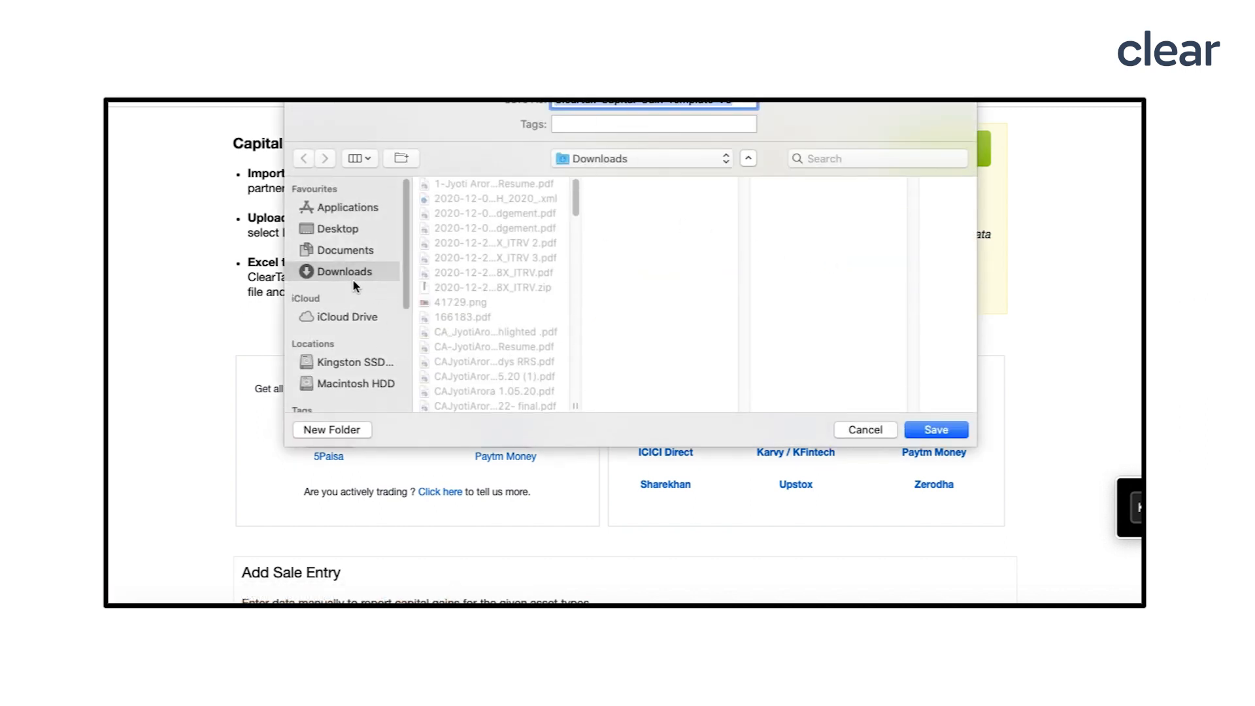
{"action": "left_click", "coordinate": [340, 236]}
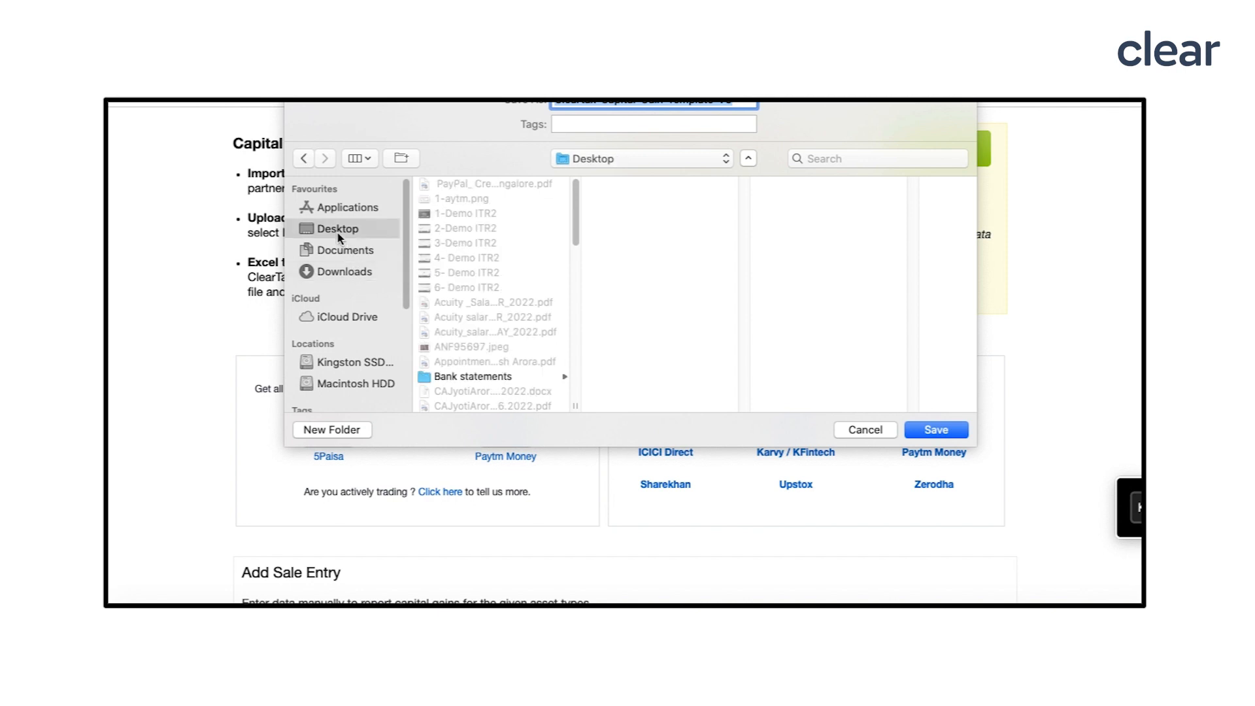
{"action": "left_click", "coordinate": [945, 435]}
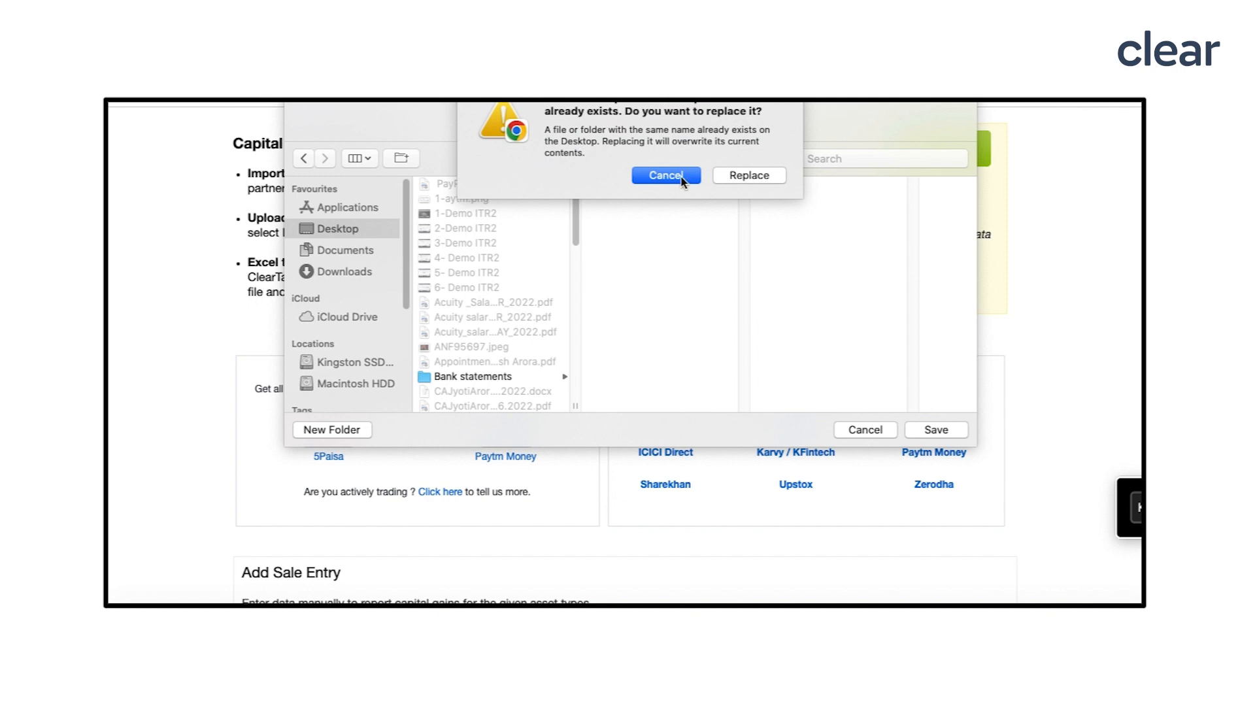
{"action": "left_click", "coordinate": [755, 179]}
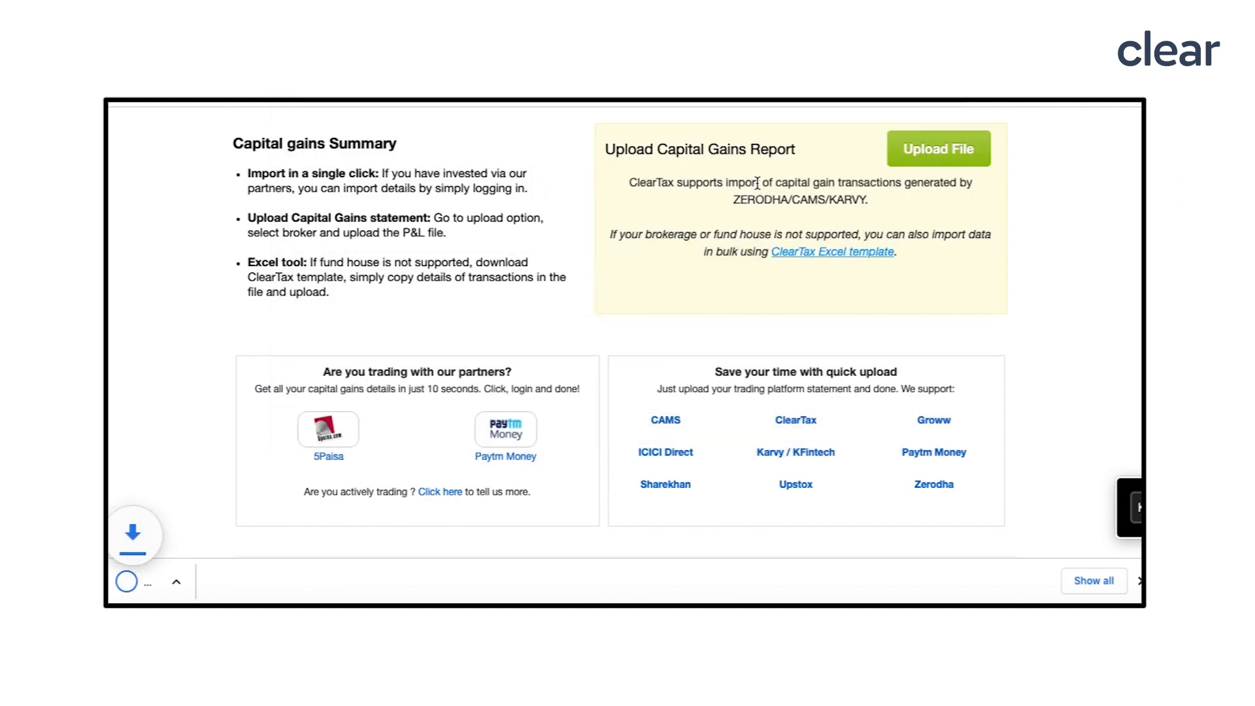
Open the downloaded template and examine the Sale of Shares columns from ISIN to net capital gain
{"action": "left_click", "coordinate": [198, 584]}
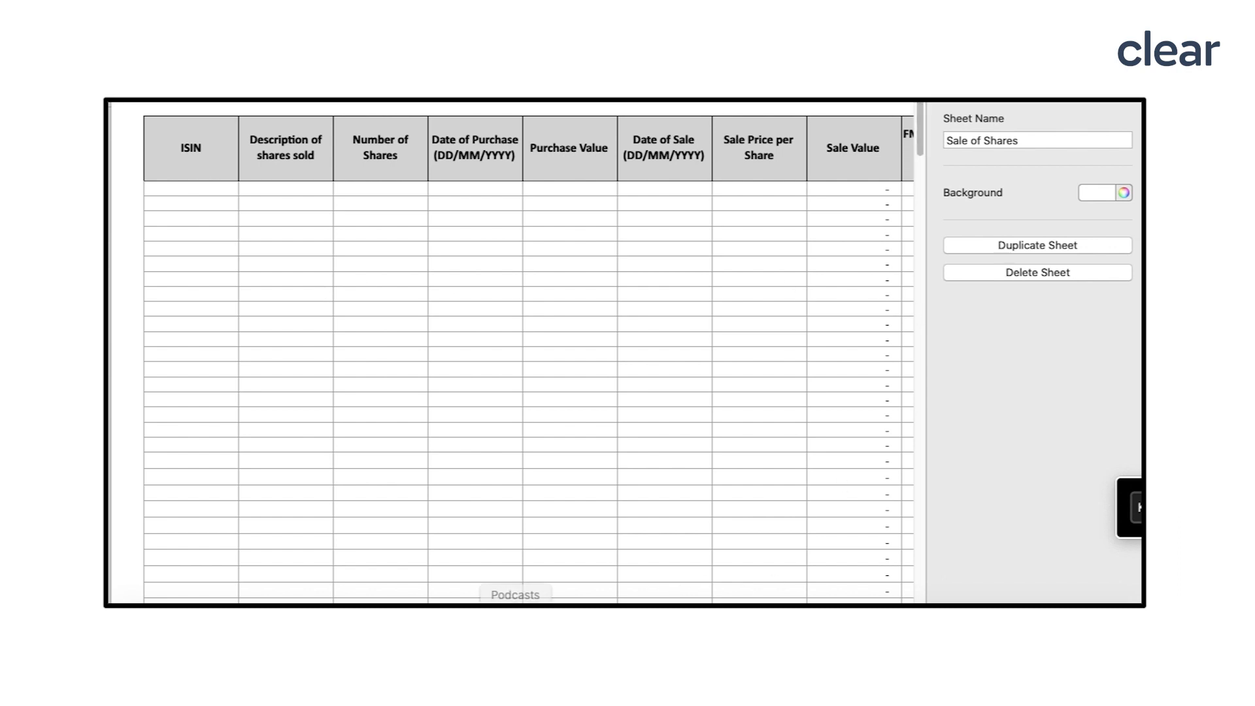
{"action": "scroll", "coordinate": [497, 589], "scroll_direction": "right", "scroll_amount": 10}
{"action": "scroll", "coordinate": [497, 588], "scroll_direction": "left", "scroll_amount": 10}
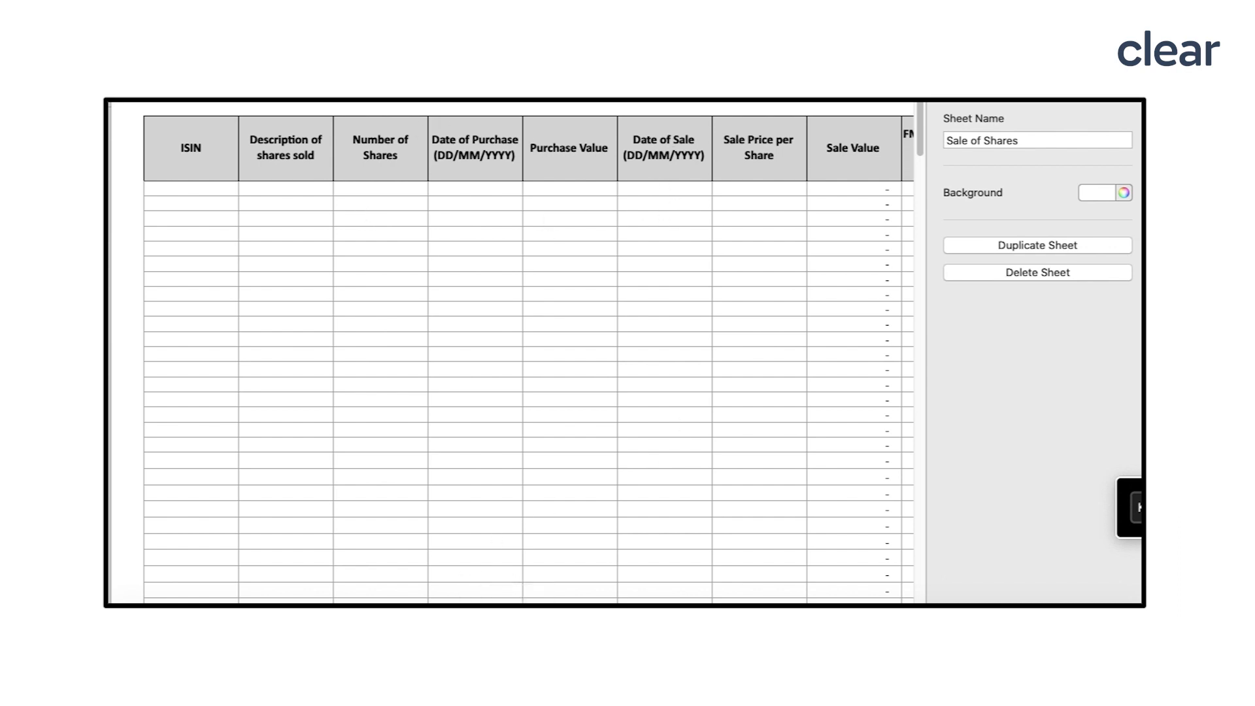
{"action": "scroll", "coordinate": [490, 595], "scroll_direction": "right", "scroll_amount": 10}
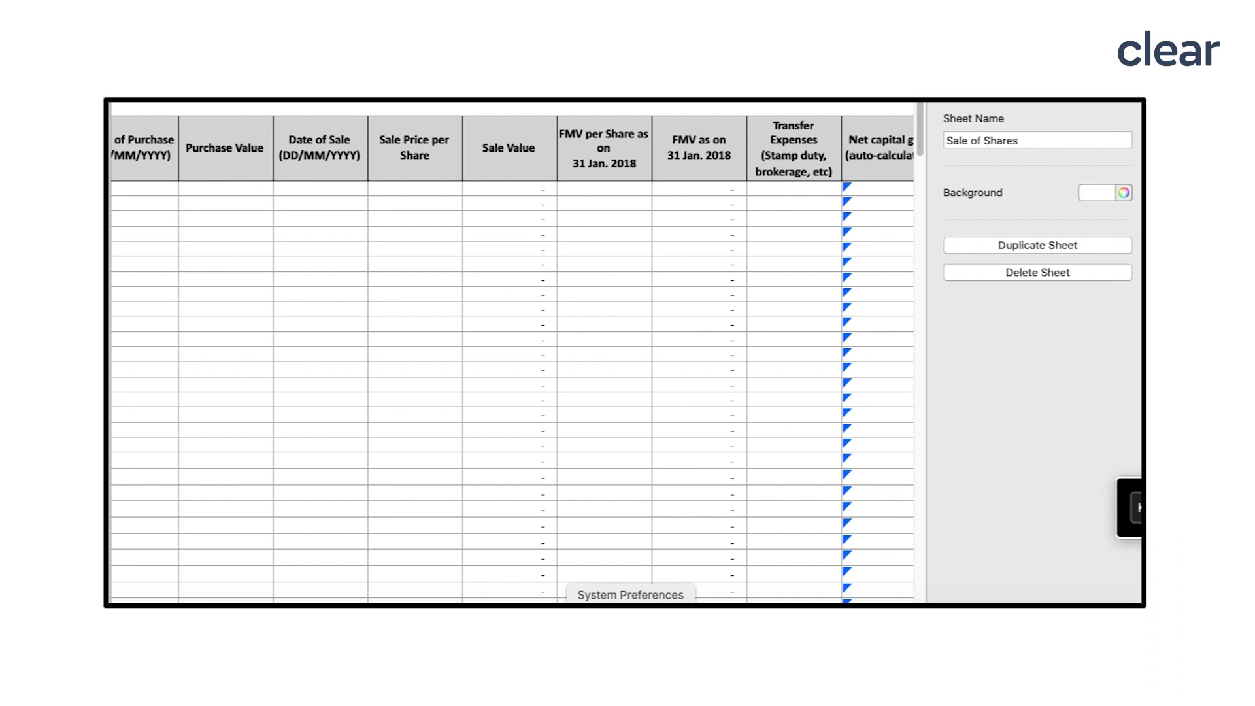
{"action": "scroll", "coordinate": [513, 359], "scroll_direction": "right", "scroll_amount": 2}
{"action": "scroll", "coordinate": [490, 360], "scroll_direction": "right", "scroll_amount": 3}
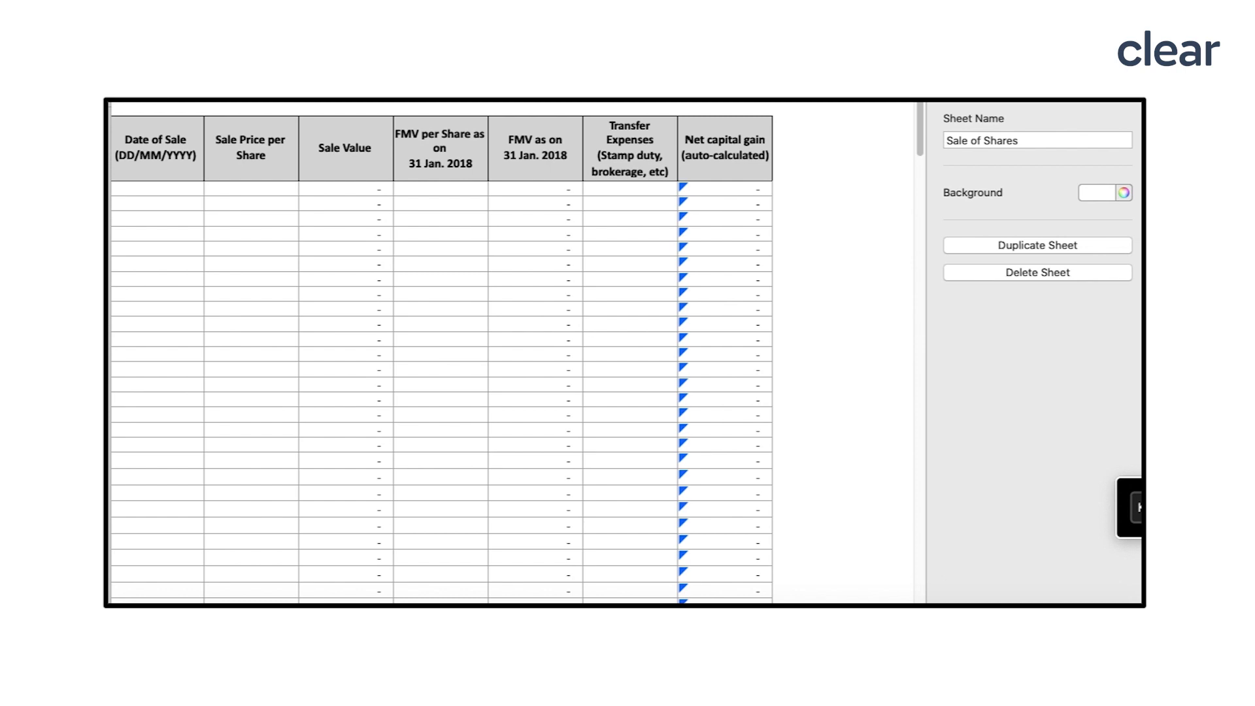
{"action": "scroll", "coordinate": [411, 588], "scroll_direction": "left", "scroll_amount": 10}
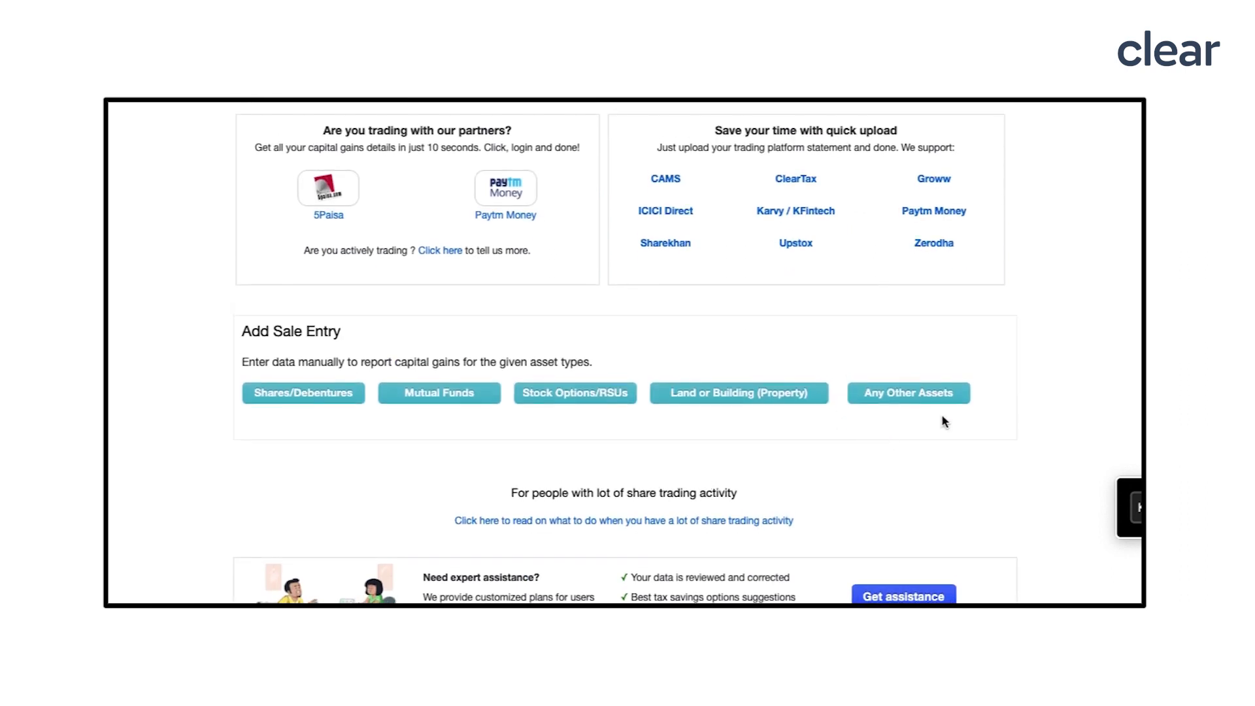
Start a capital gains report upload and choose Zerodha as the report provider
{"action": "scroll", "coordinate": [941, 499], "scroll_direction": "up", "scroll_amount": 4}
{"action": "left_click", "coordinate": [939, 131]}
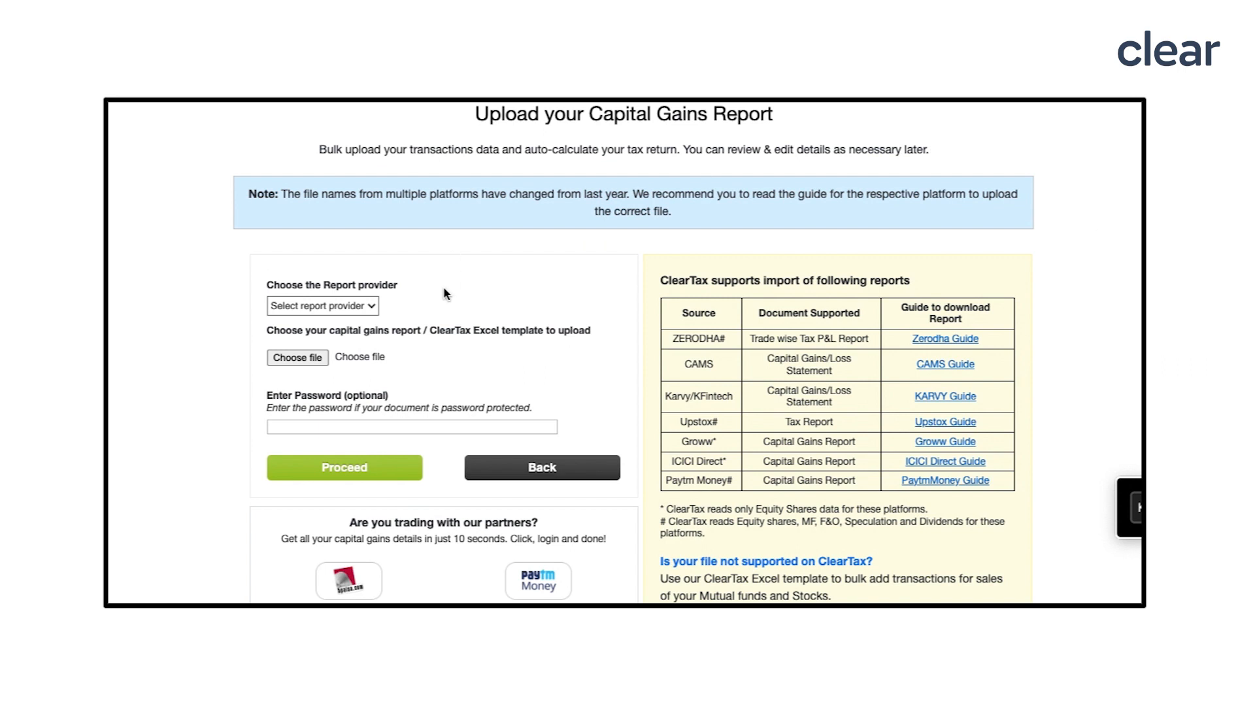
{"action": "left_click", "coordinate": [343, 306]}
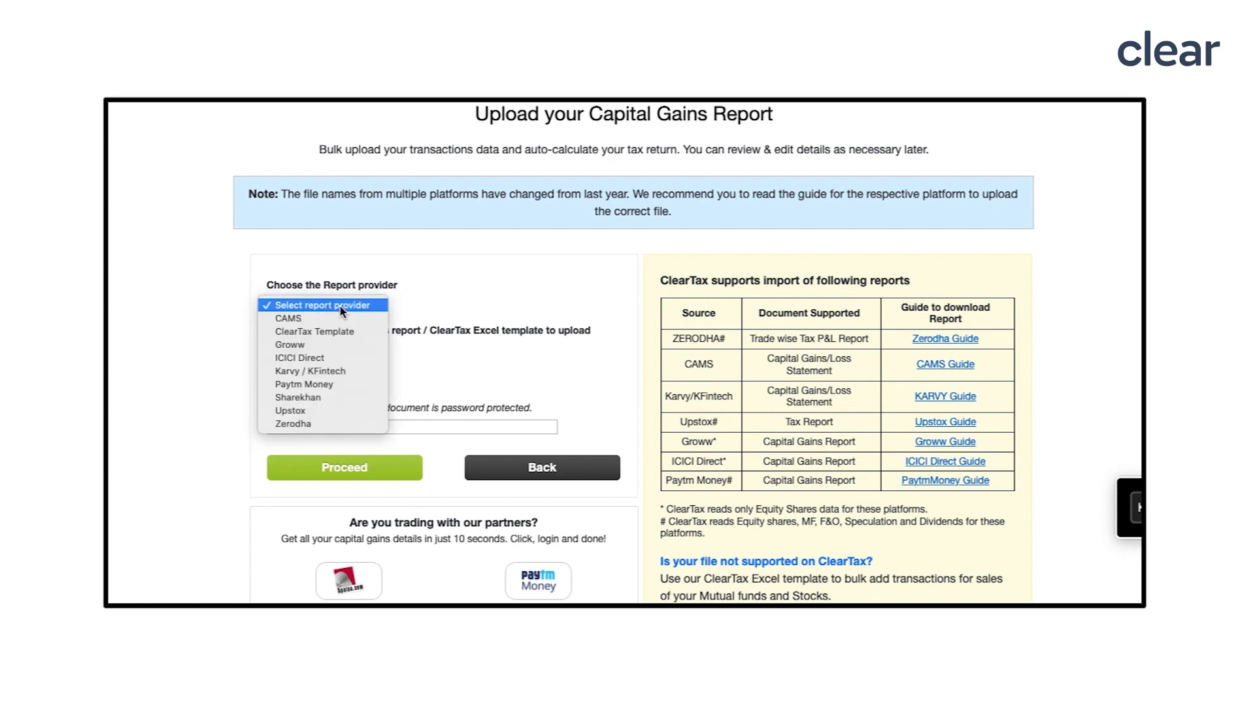
{"action": "left_click", "coordinate": [306, 426]}
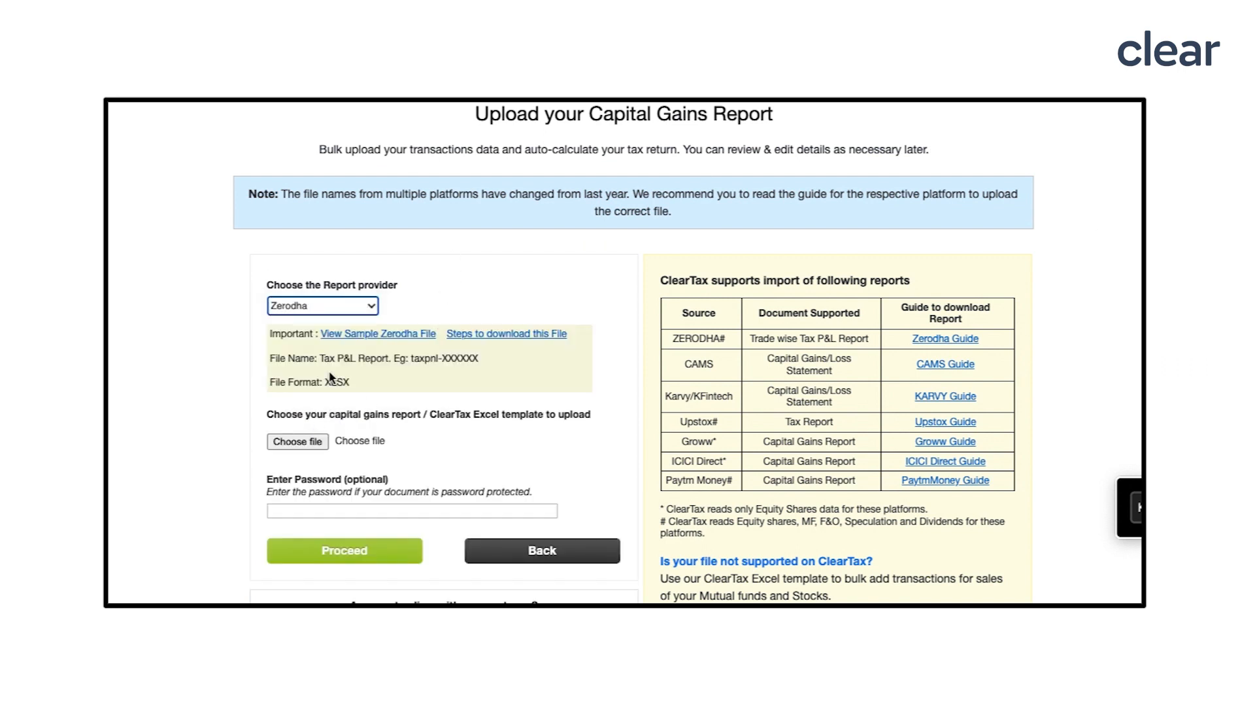
Attach the Zerodha taxpnl XLSX report from the Desktop, leave its optional password empty and submit it for import
{"action": "left_click", "coordinate": [313, 444]}
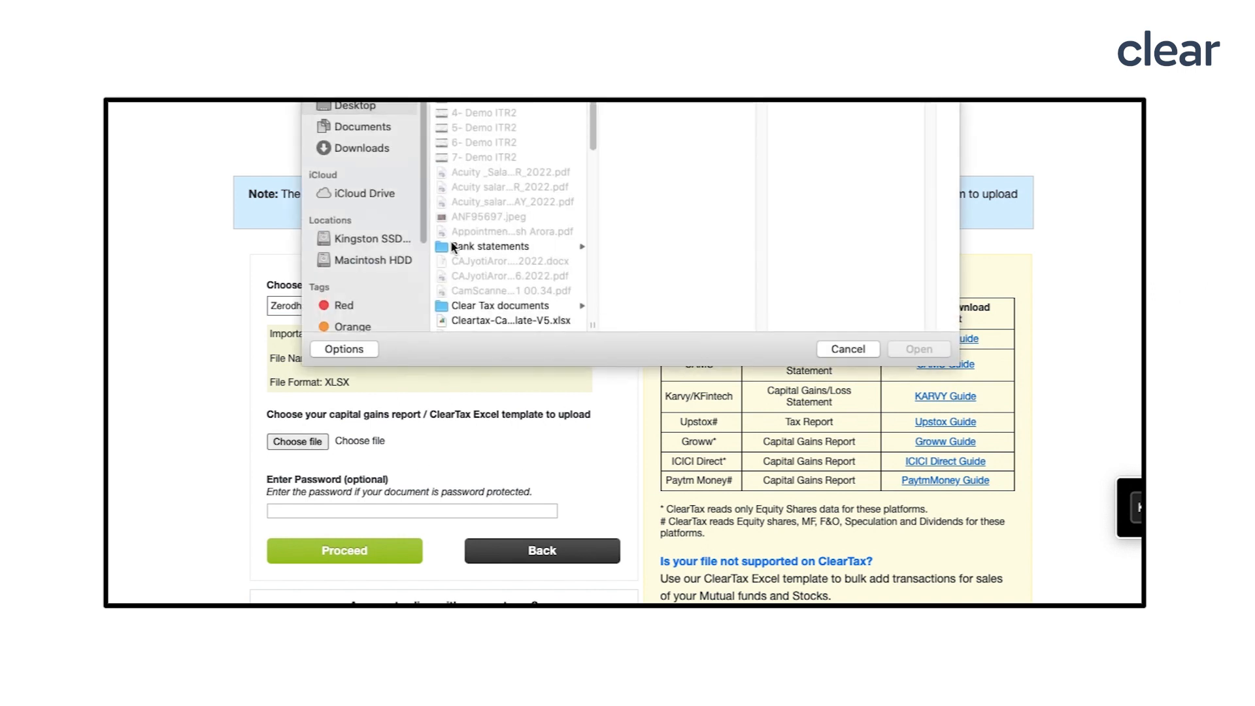
{"action": "key", "text": "t"}
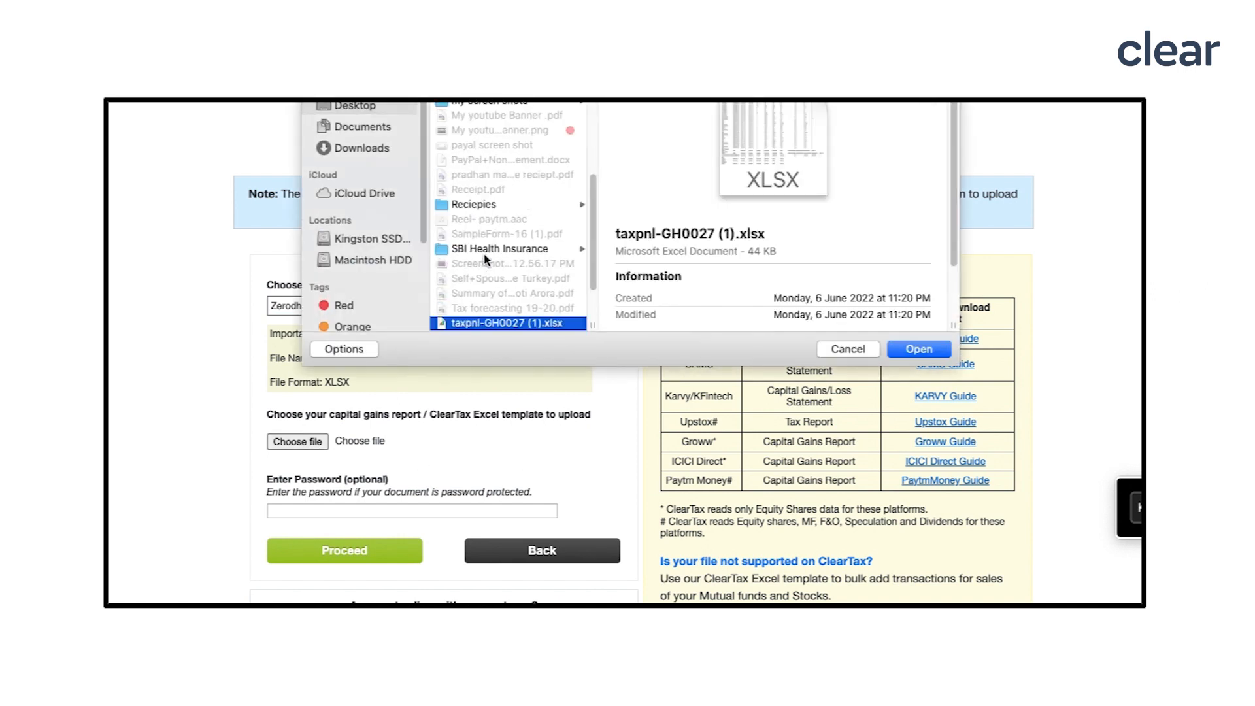
{"action": "left_click", "coordinate": [924, 350]}
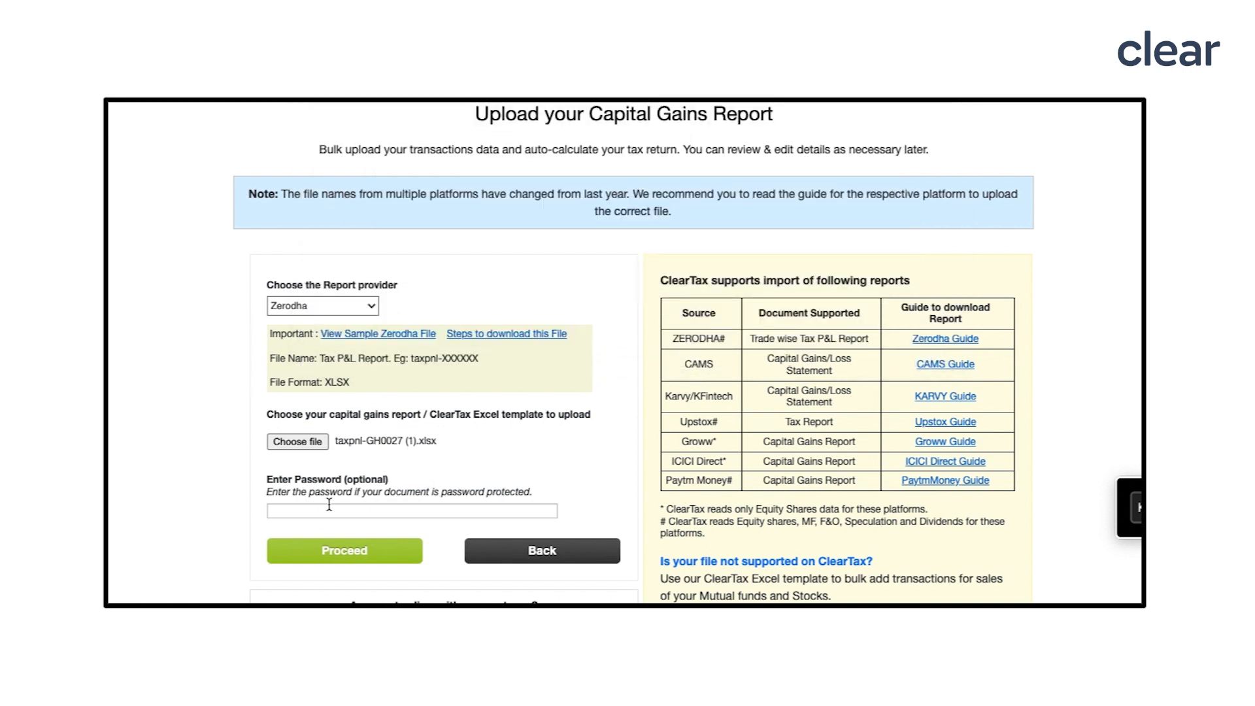
{"action": "scroll", "coordinate": [489, 452], "scroll_direction": "down", "scroll_amount": 2}
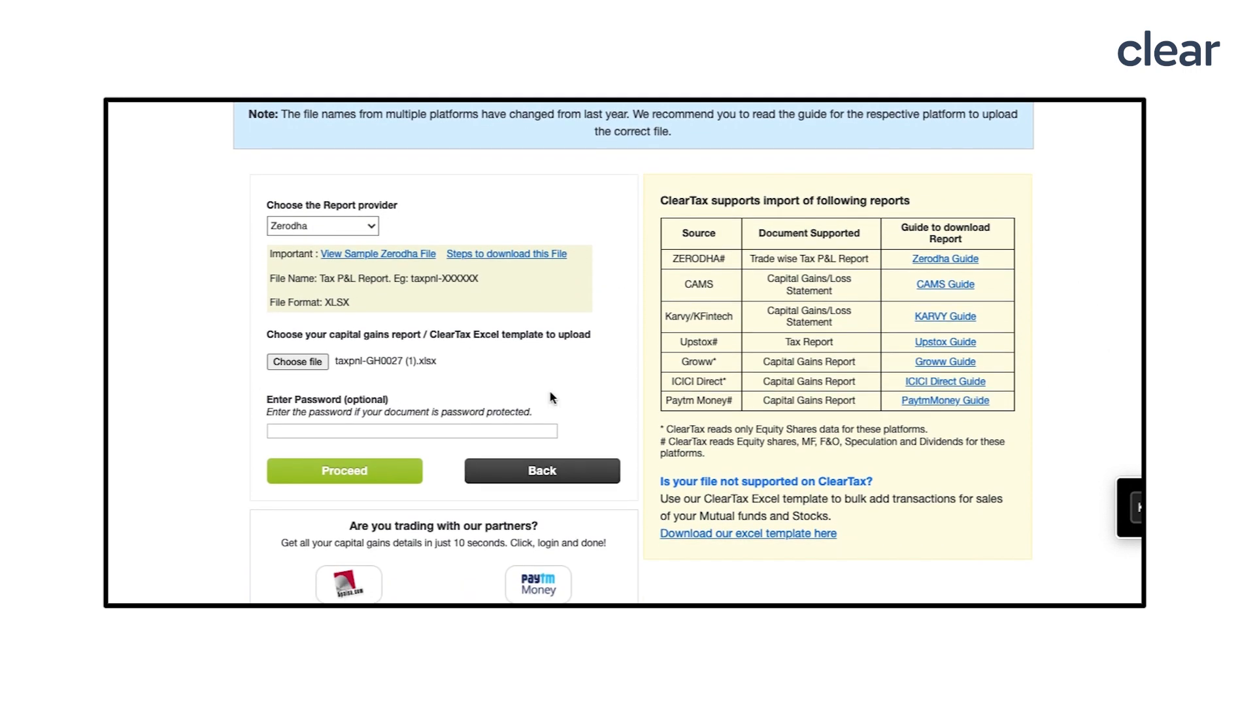
{"action": "left_click", "coordinate": [323, 431]}
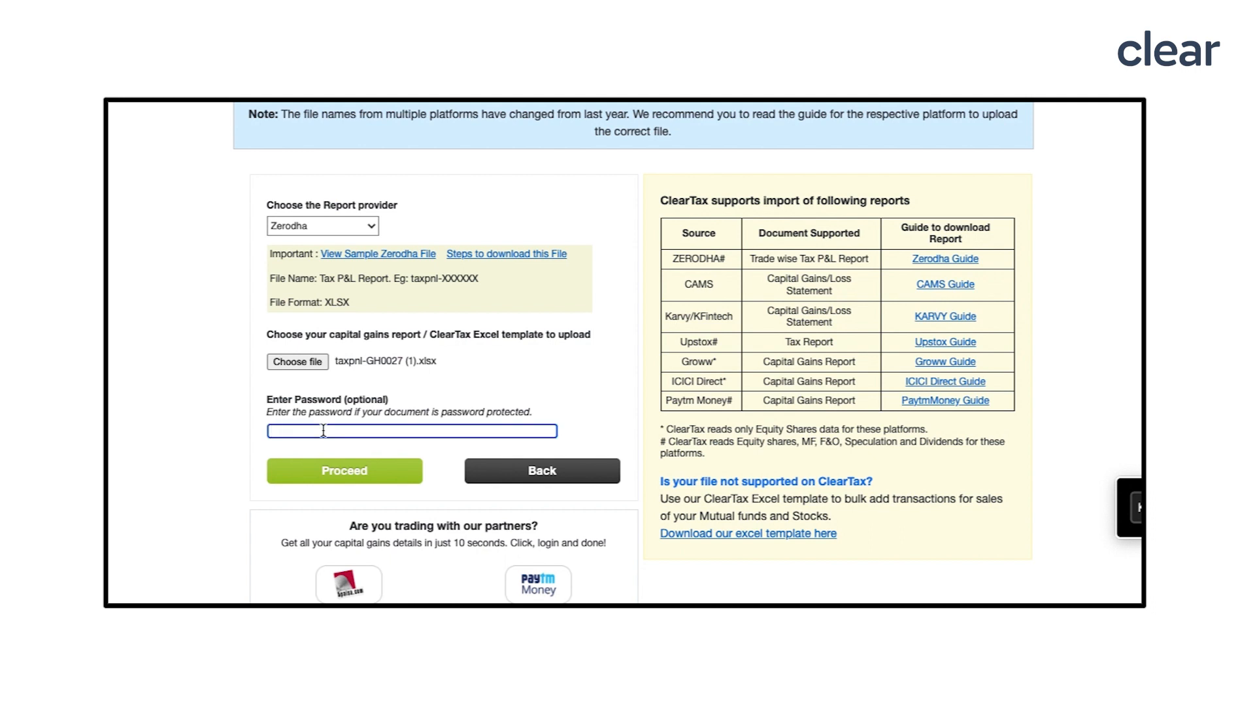
{"action": "left_click", "coordinate": [368, 481]}
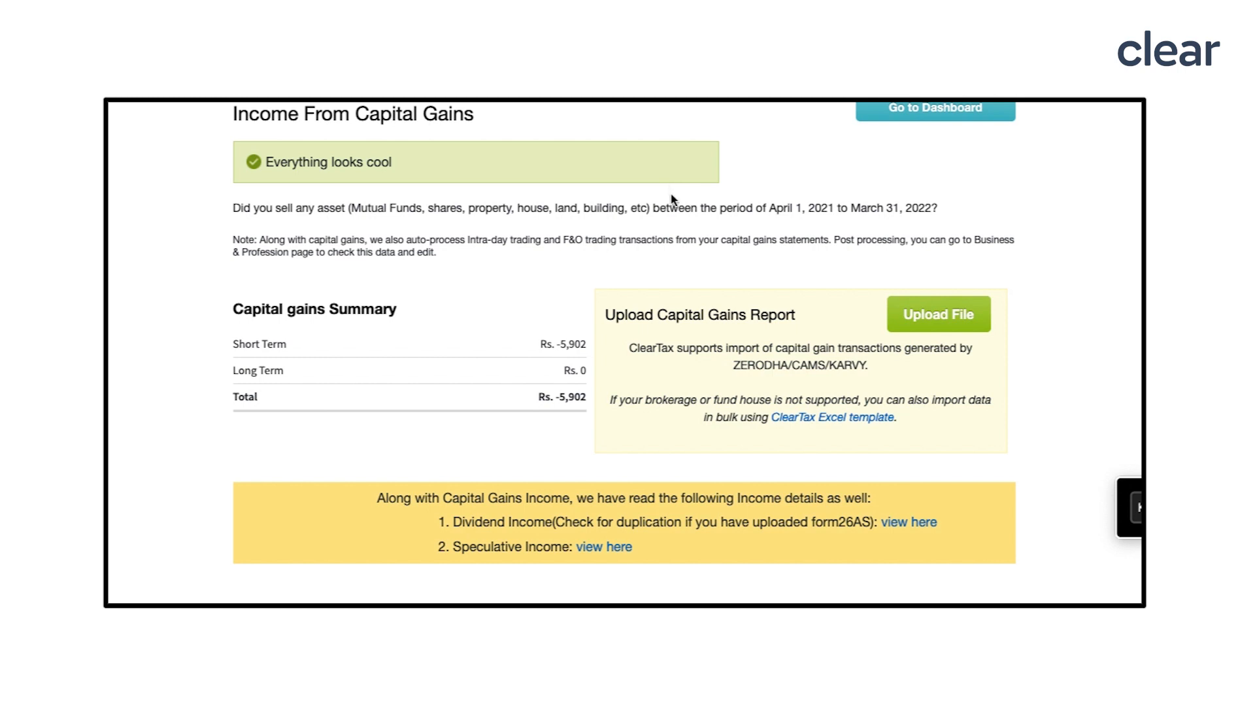
Examine the imported short term capital gain entries, from the listed securities through to the non-equity mutual funds
{"action": "scroll", "coordinate": [610, 274], "scroll_direction": "down", "scroll_amount": 1}
{"action": "scroll", "coordinate": [609, 286], "scroll_direction": "down", "scroll_amount": 10}
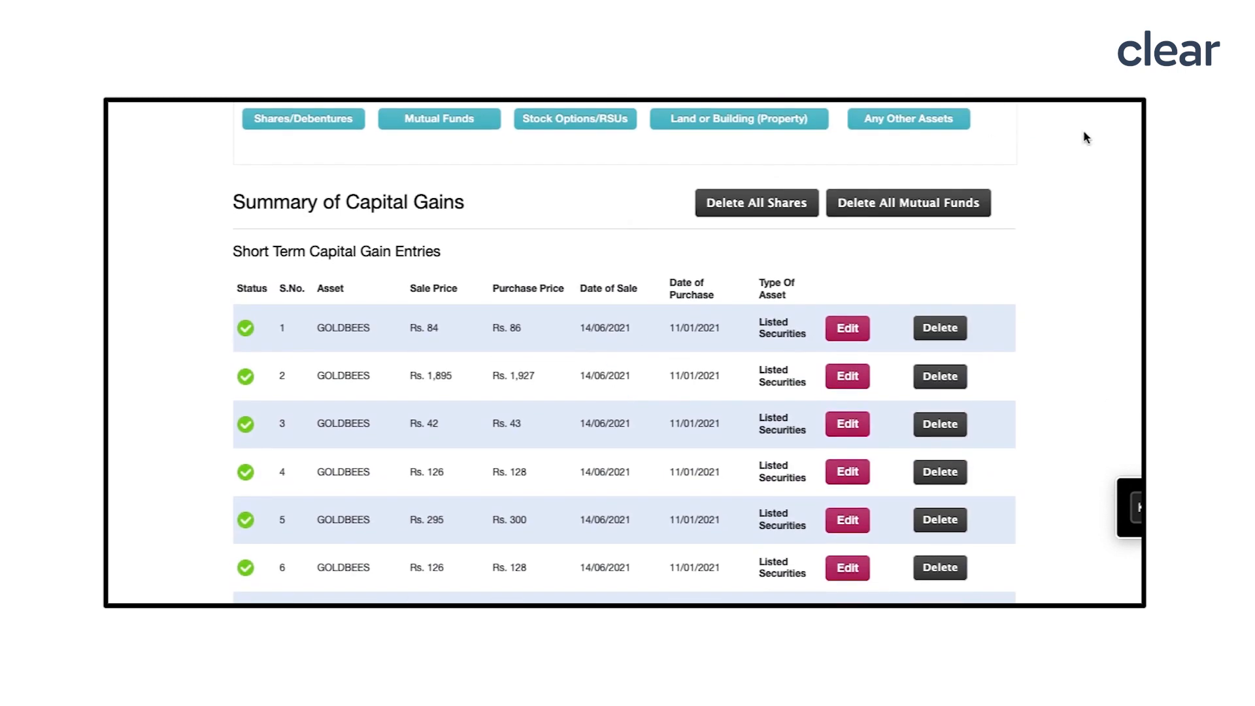
{"action": "scroll", "coordinate": [510, 403], "scroll_direction": "up", "scroll_amount": 1}
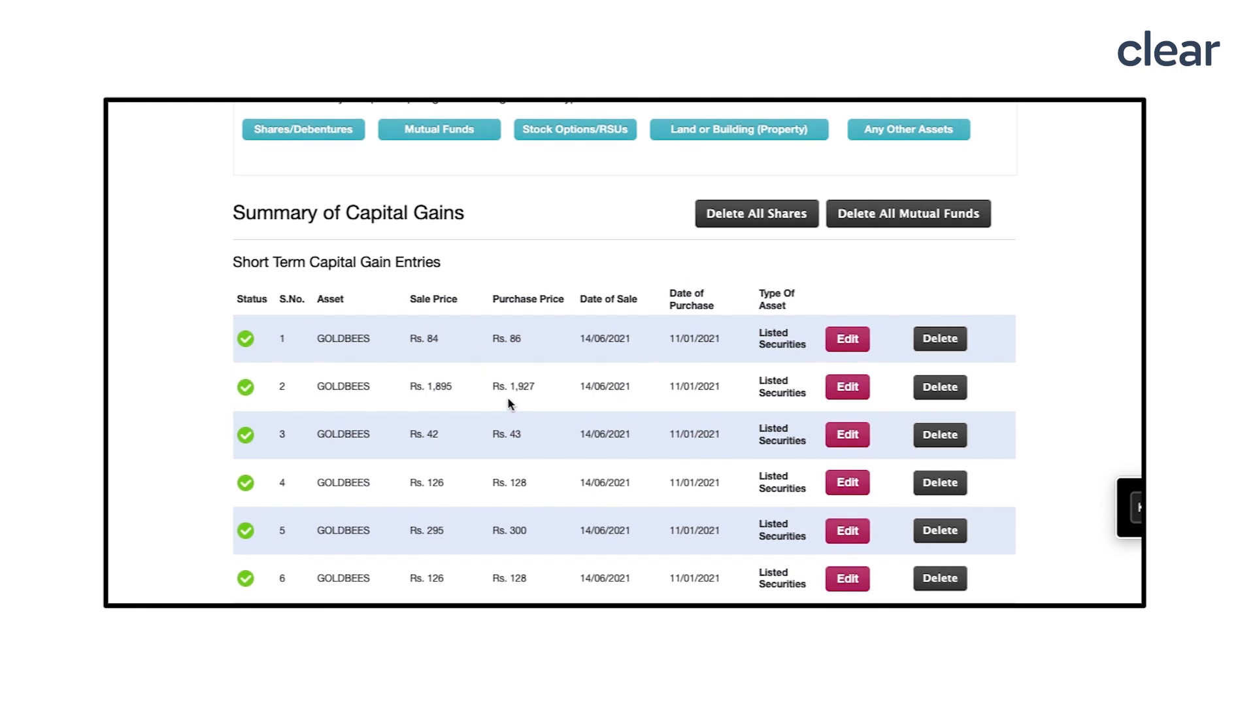
{"action": "scroll", "coordinate": [511, 403], "scroll_direction": "down", "scroll_amount": 10}
{"action": "scroll", "coordinate": [512, 364], "scroll_direction": "down", "scroll_amount": 20}
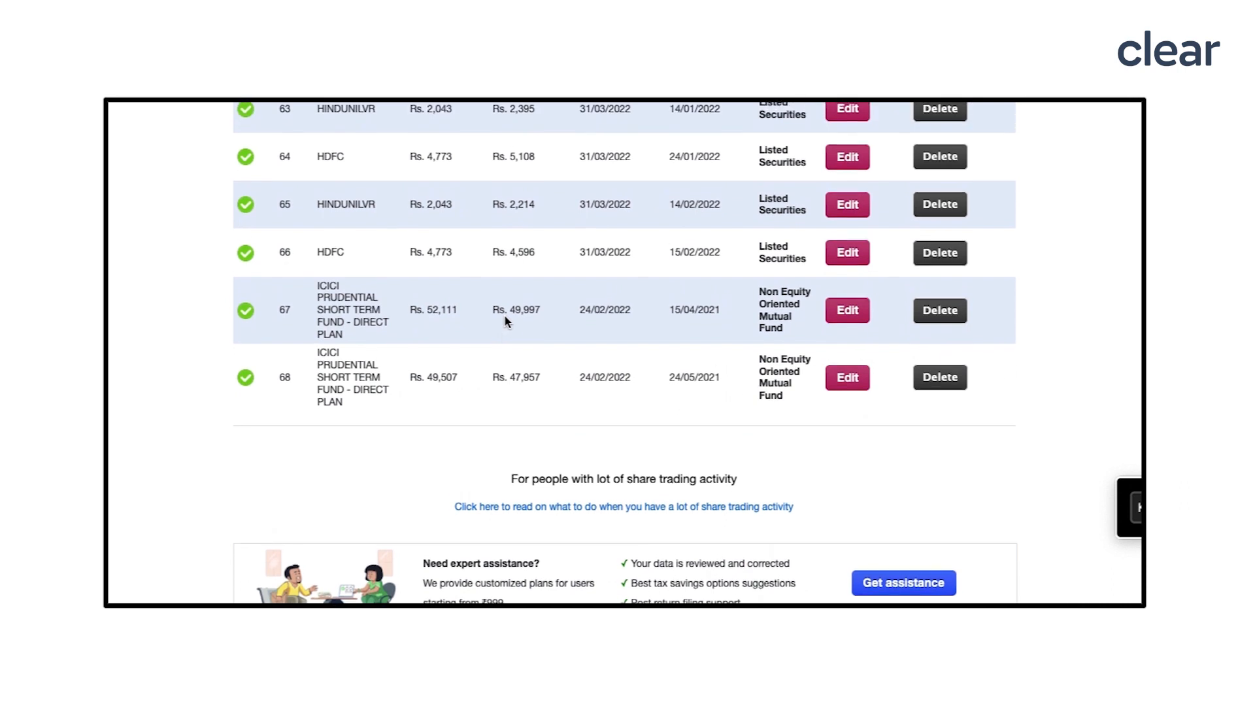
{"action": "scroll", "coordinate": [505, 320], "scroll_direction": "up", "scroll_amount": 1}
{"action": "scroll", "coordinate": [454, 253], "scroll_direction": "up", "scroll_amount": 20}
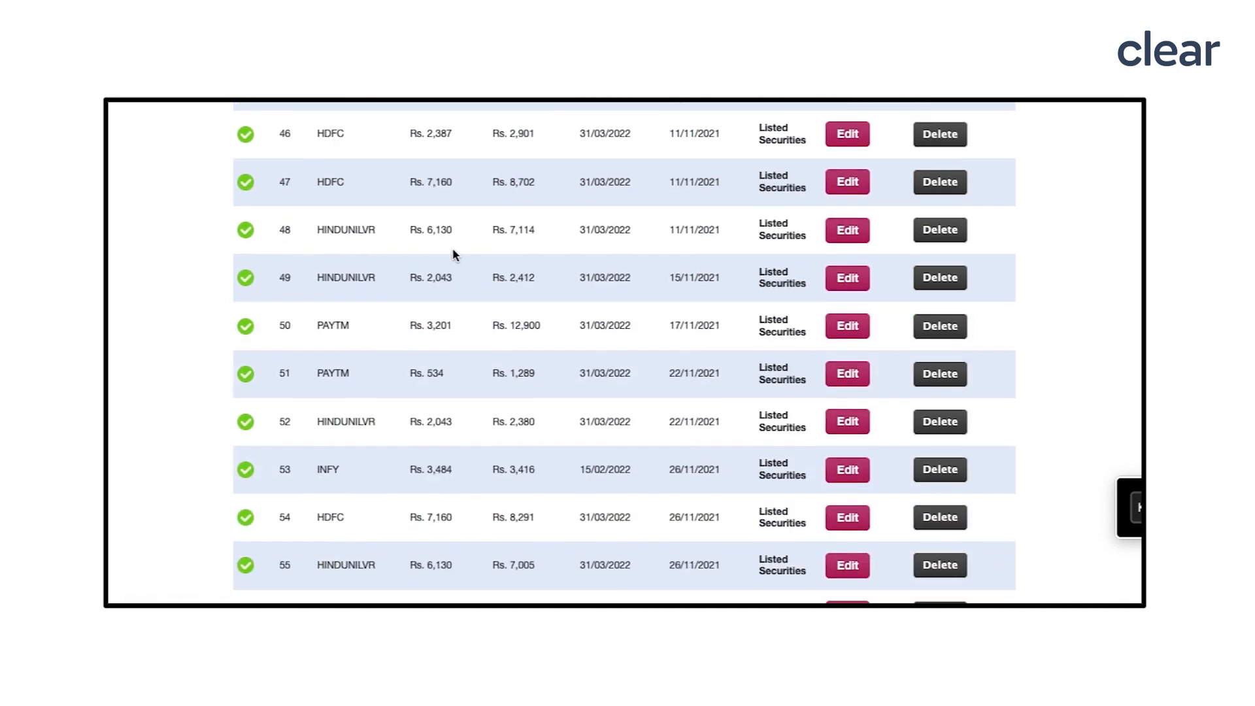
{"action": "scroll", "coordinate": [455, 255], "scroll_direction": "down", "scroll_amount": 2}
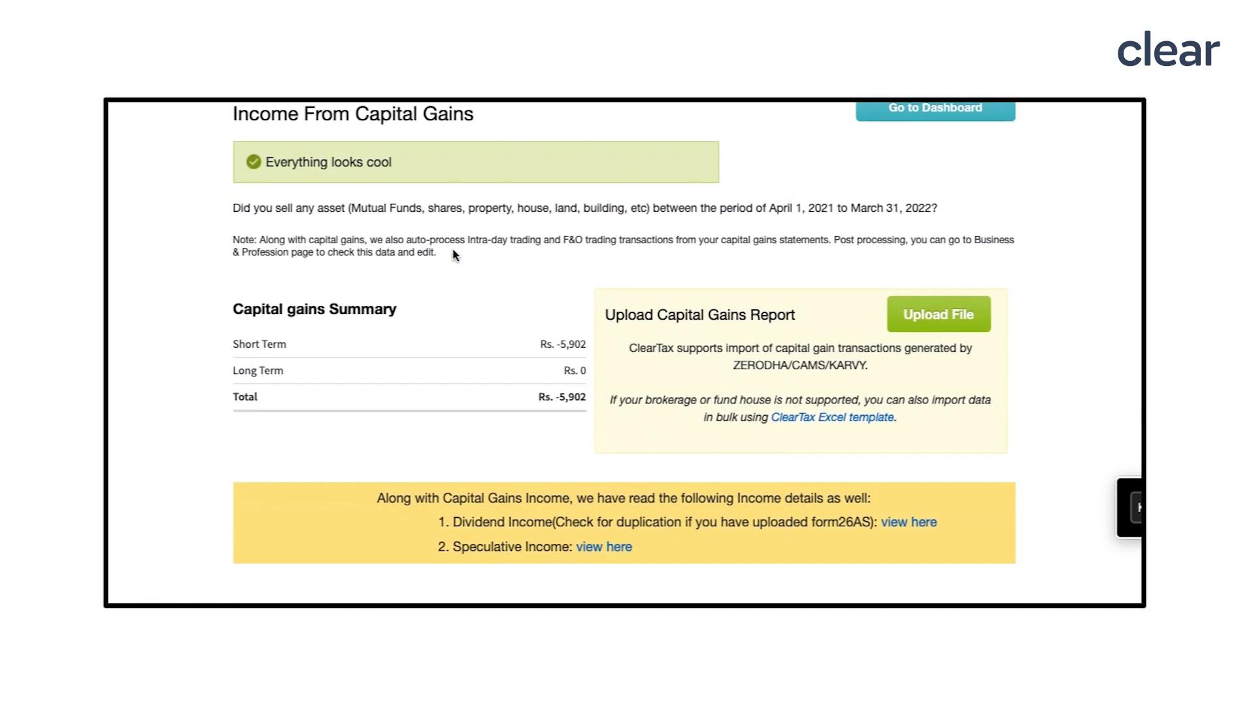
Check the short term, long term and total amounts in the capital gains summary and the note on dividend and speculative income
{"action": "scroll", "coordinate": [455, 253], "scroll_direction": "down", "scroll_amount": 2}
{"action": "scroll", "coordinate": [471, 252], "scroll_direction": "up", "scroll_amount": 1}
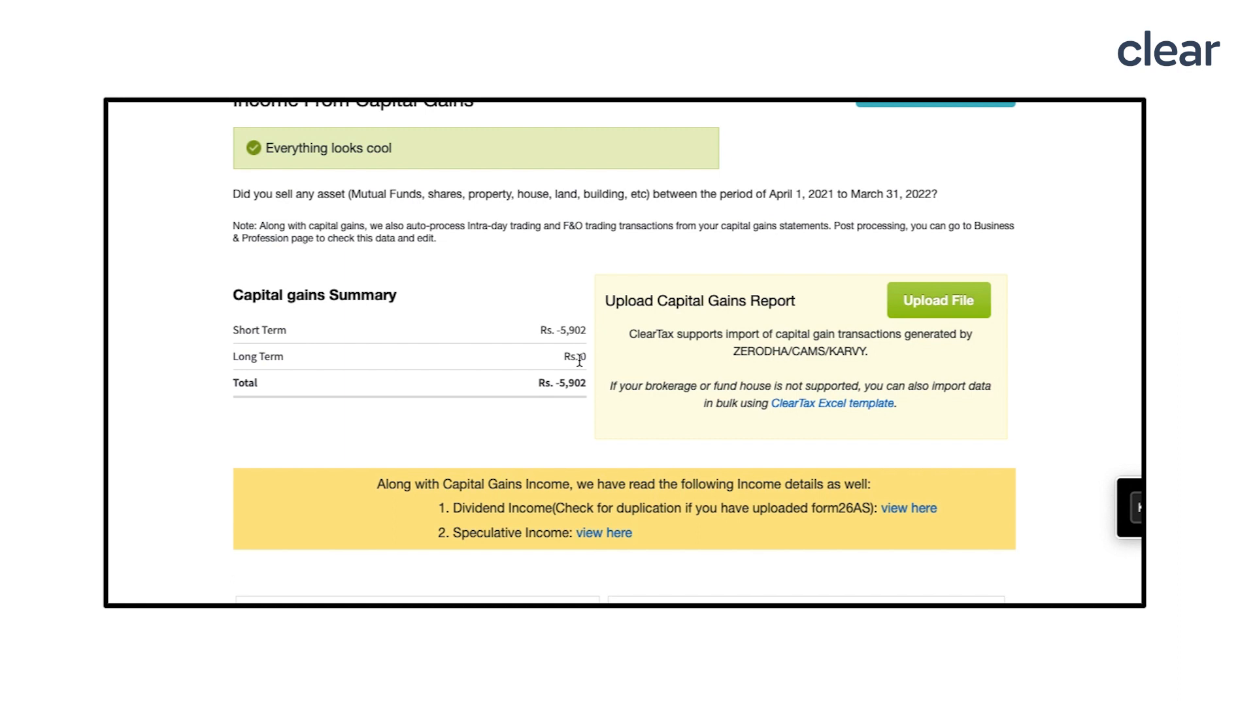
{"action": "scroll", "coordinate": [579, 359], "scroll_direction": "up", "scroll_amount": 4}
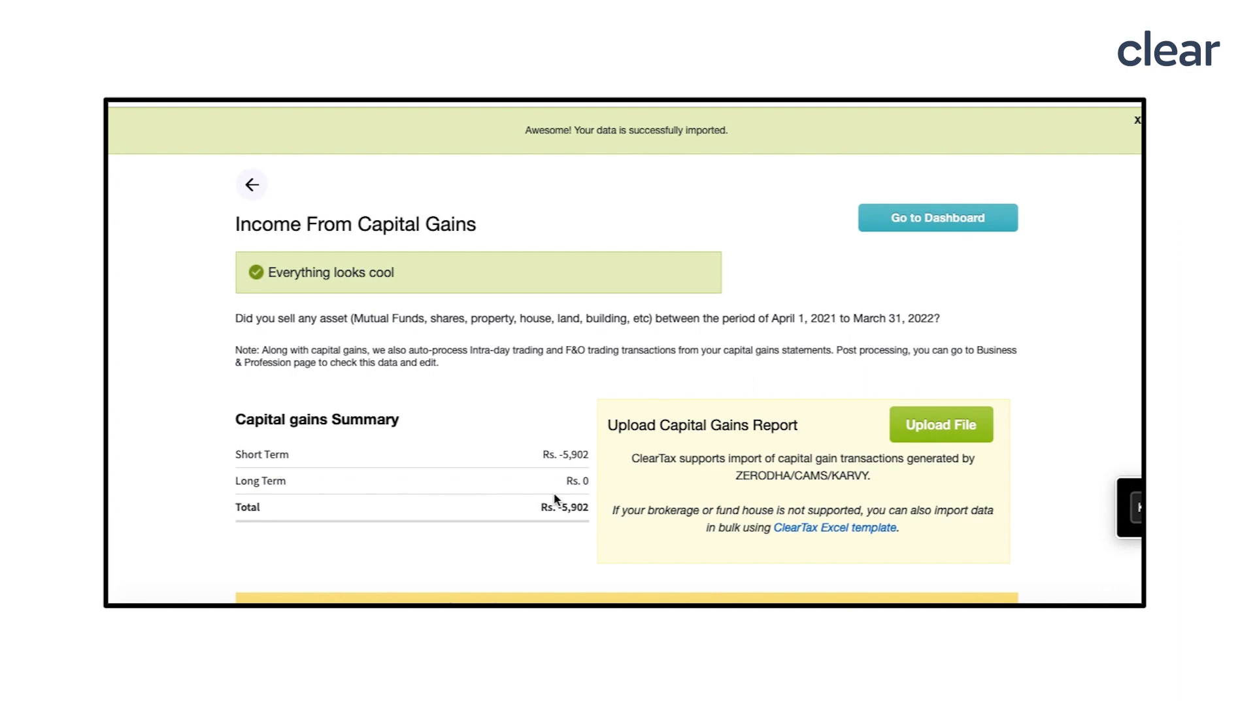
{"action": "scroll", "coordinate": [777, 386], "scroll_direction": "down", "scroll_amount": 2}
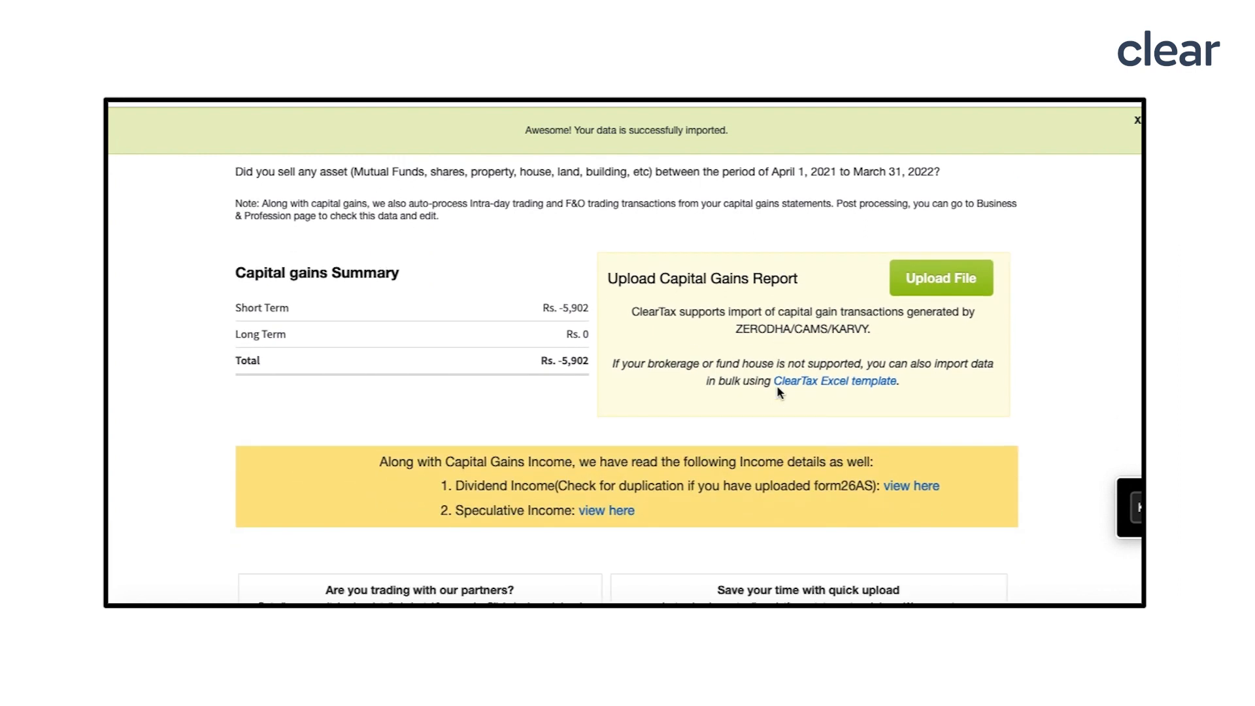
{"action": "scroll", "coordinate": [776, 390], "scroll_direction": "up", "scroll_amount": 3}
Return to the dashboard and open the Business Income details to look over the listed business and its financial schedules
{"action": "left_click", "coordinate": [958, 221]}
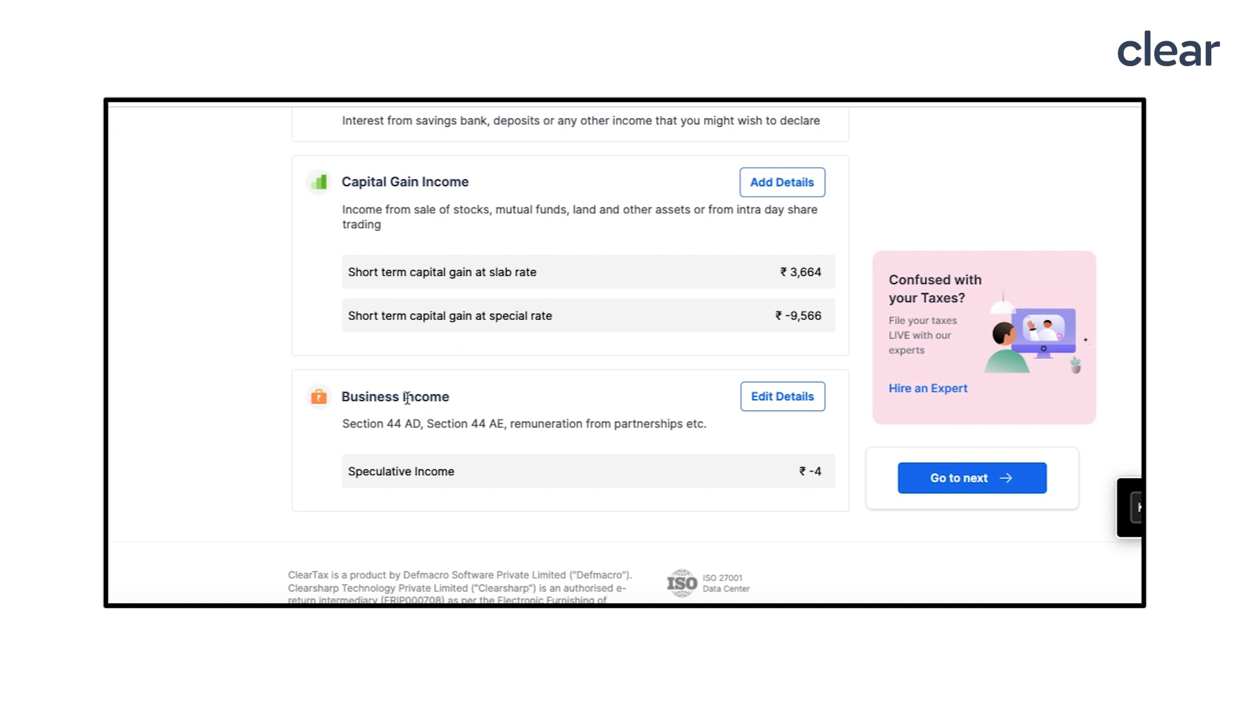
{"action": "left_click", "coordinate": [783, 402]}
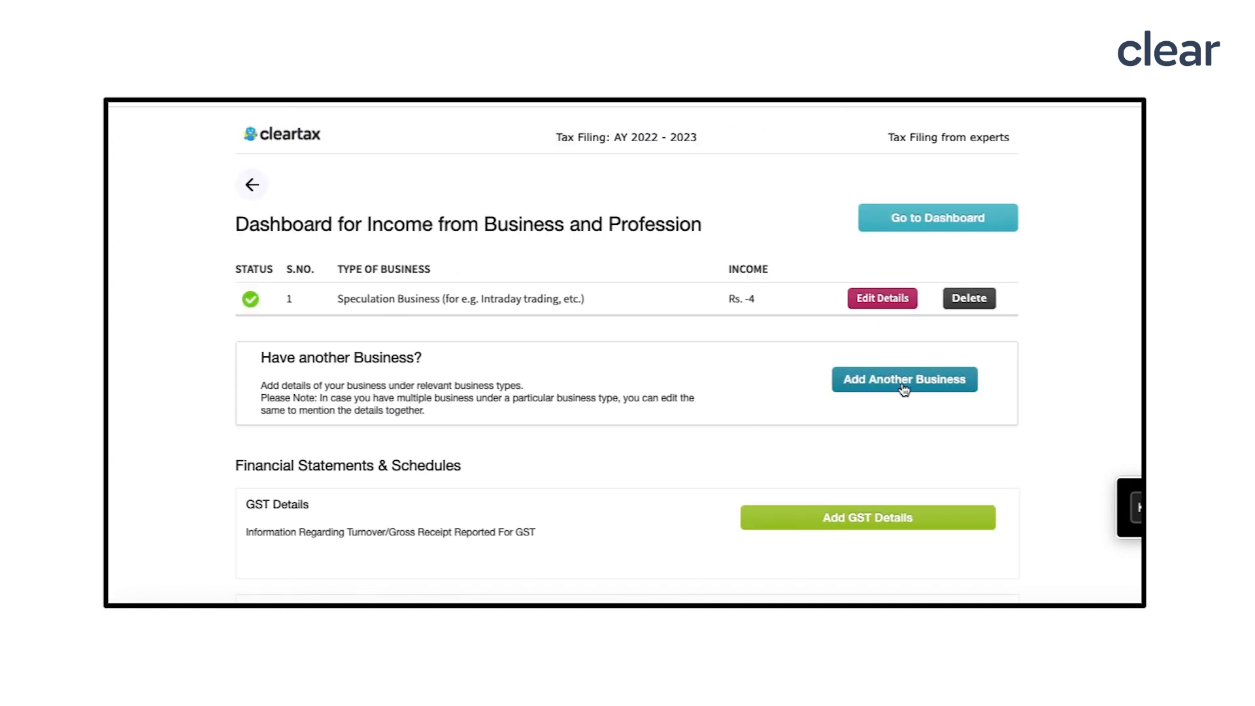
{"action": "scroll", "coordinate": [857, 238], "scroll_direction": "down", "scroll_amount": 5}
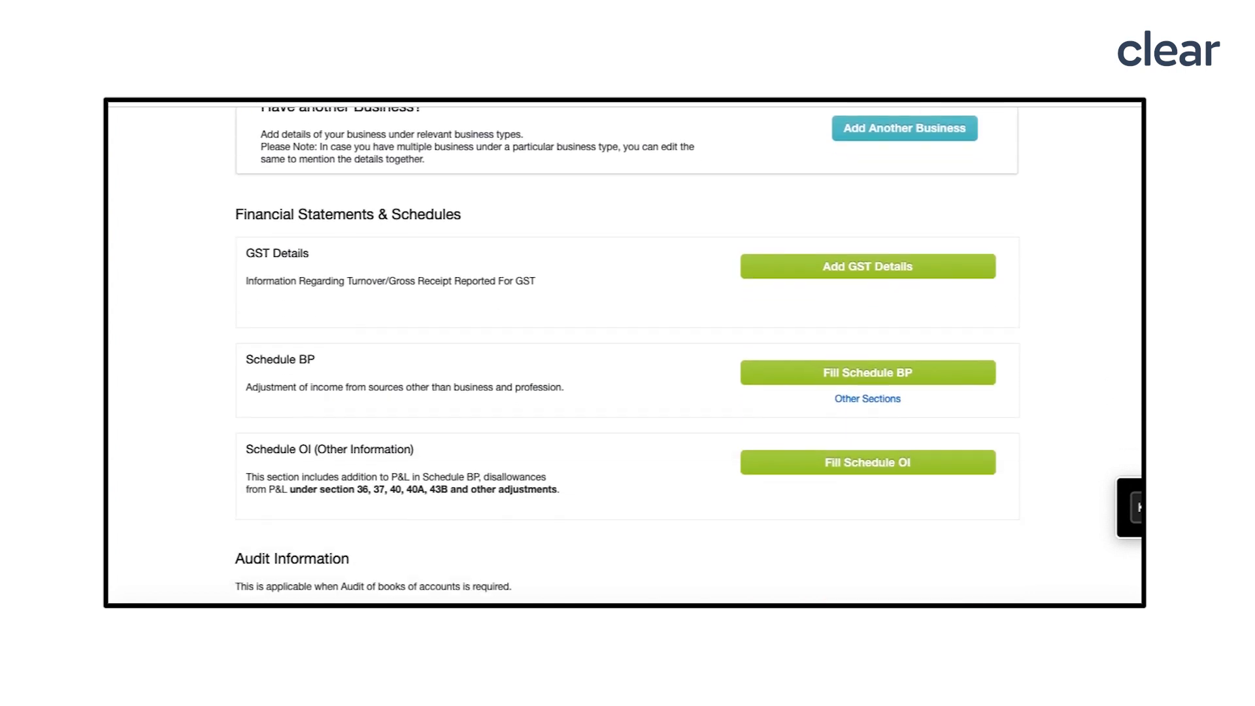
{"action": "scroll", "coordinate": [625, 353], "scroll_direction": "up", "scroll_amount": 5}
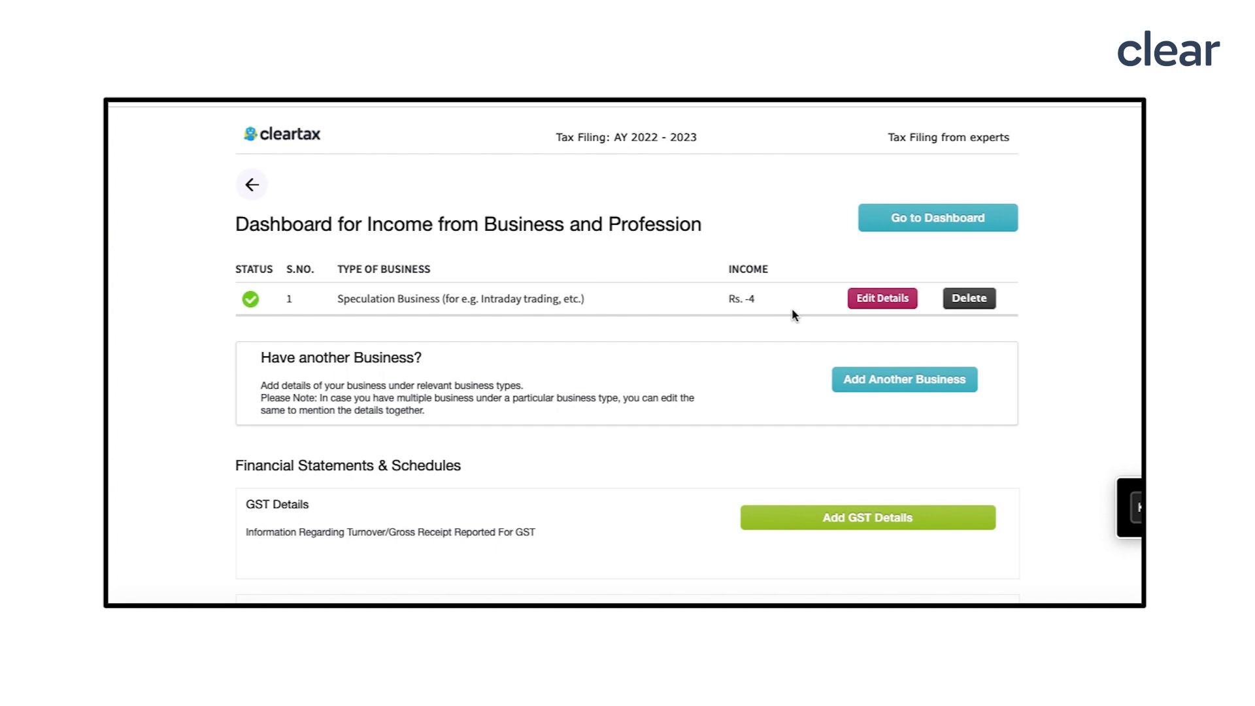
Open the speculation business entry and examine its nature of business rows, turnover, gross profit and expenditure
{"action": "left_click", "coordinate": [883, 306]}
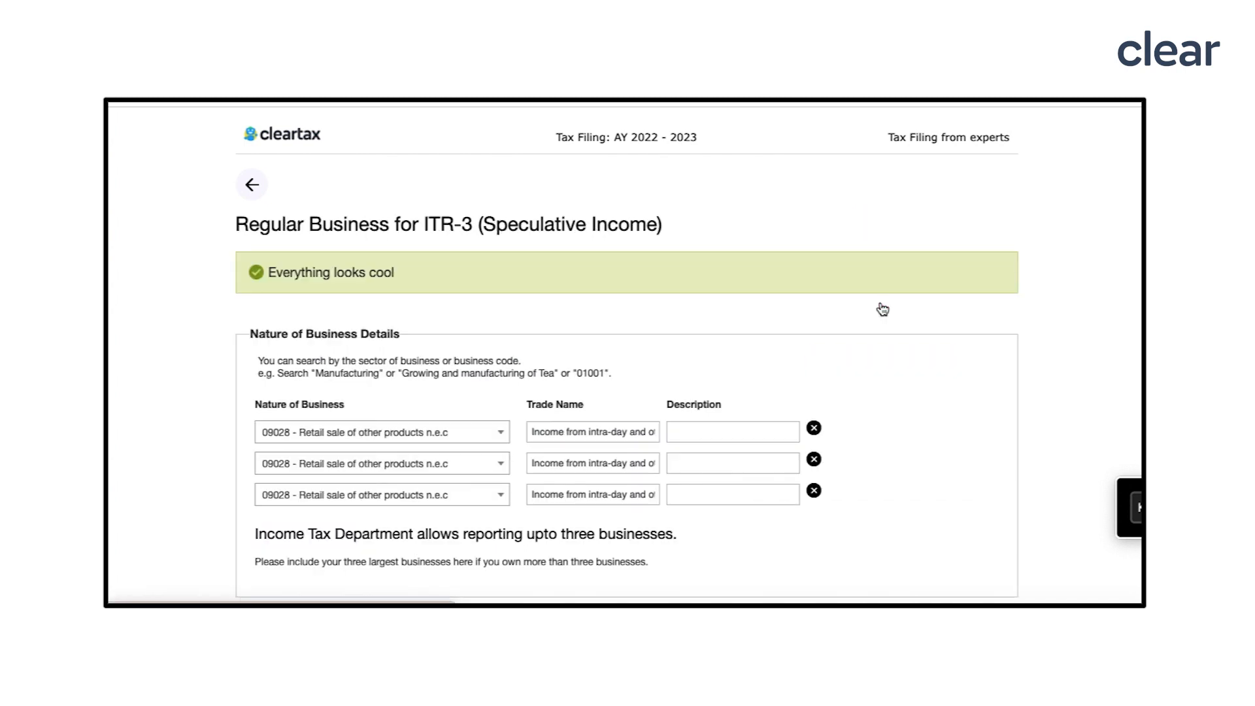
{"action": "scroll", "coordinate": [626, 353], "scroll_direction": "down", "scroll_amount": 3}
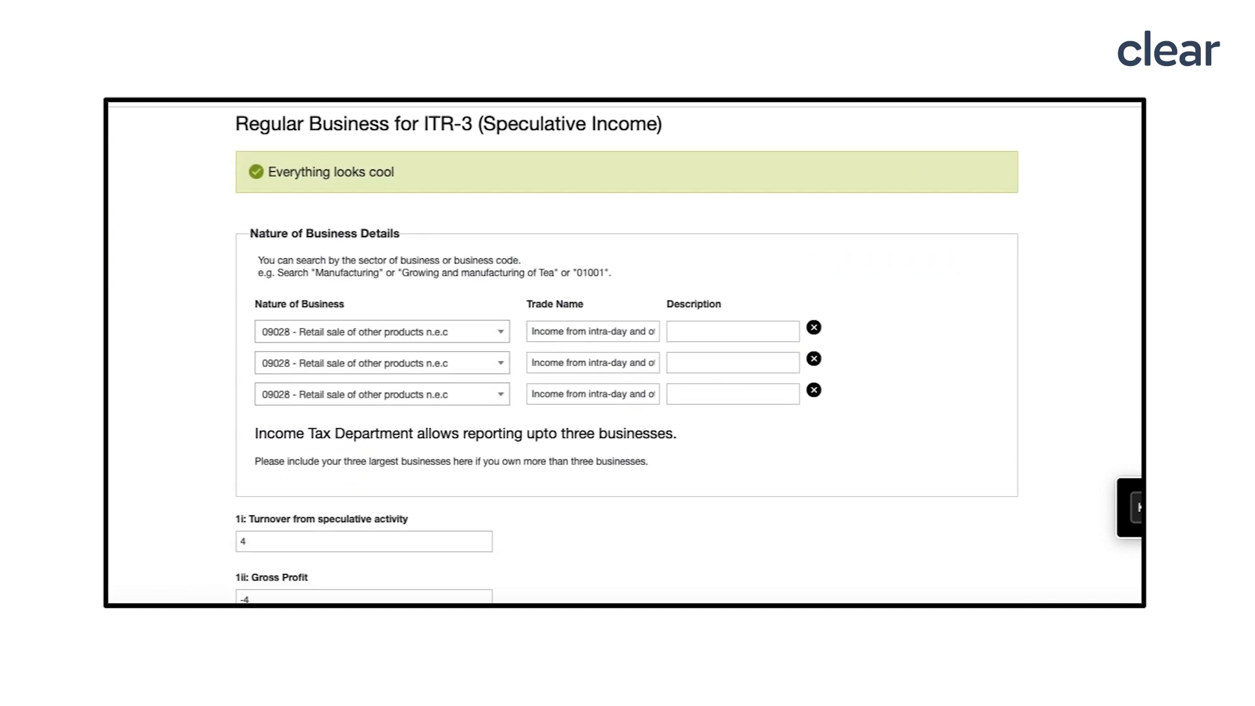
{"action": "scroll", "coordinate": [482, 408], "scroll_direction": "down", "scroll_amount": 2}
{"action": "scroll", "coordinate": [482, 409], "scroll_direction": "up", "scroll_amount": 4}
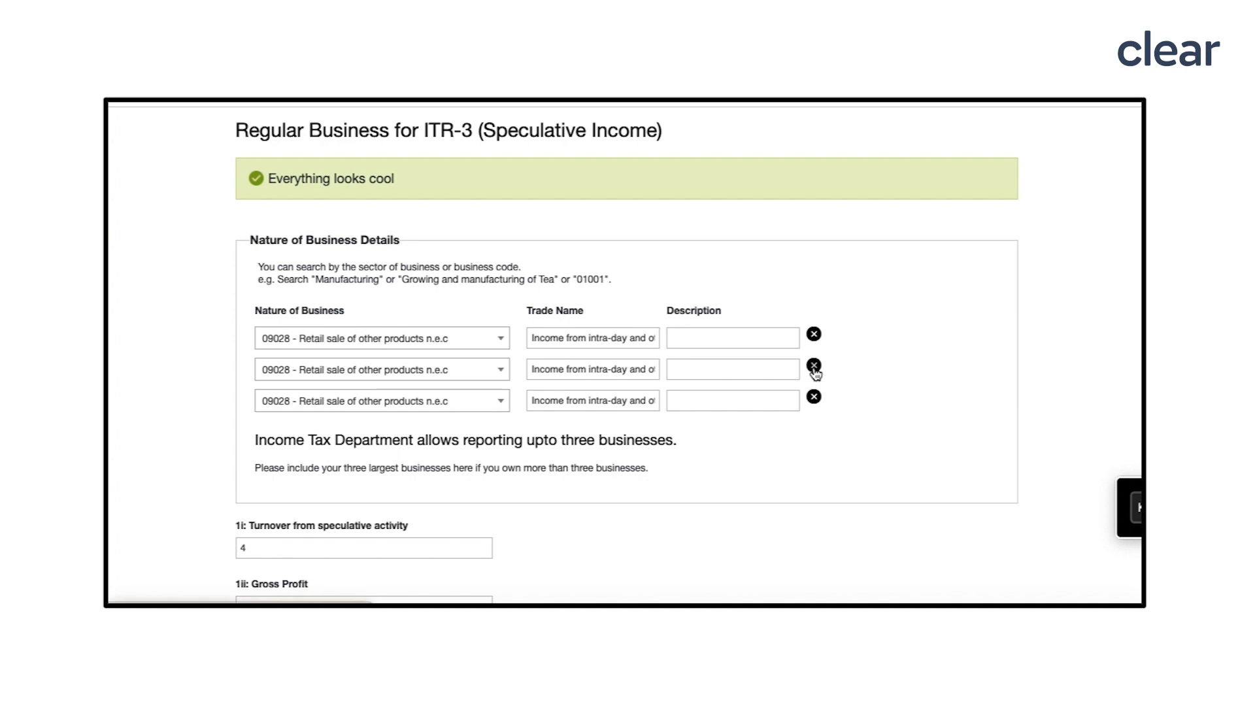
{"action": "scroll", "coordinate": [626, 353], "scroll_direction": "down", "scroll_amount": 3}
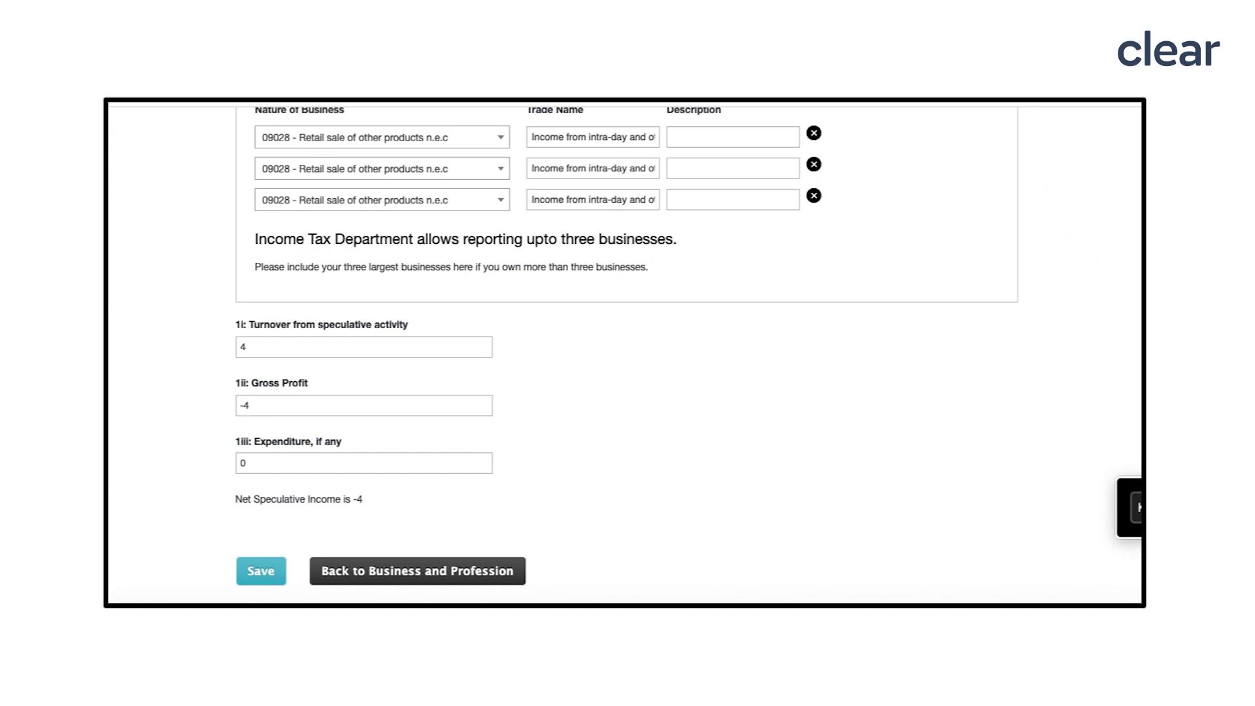
{"action": "scroll", "coordinate": [1046, 207], "scroll_direction": "up", "scroll_amount": 3}
{"action": "scroll", "coordinate": [628, 353], "scroll_direction": "up", "scroll_amount": 2}
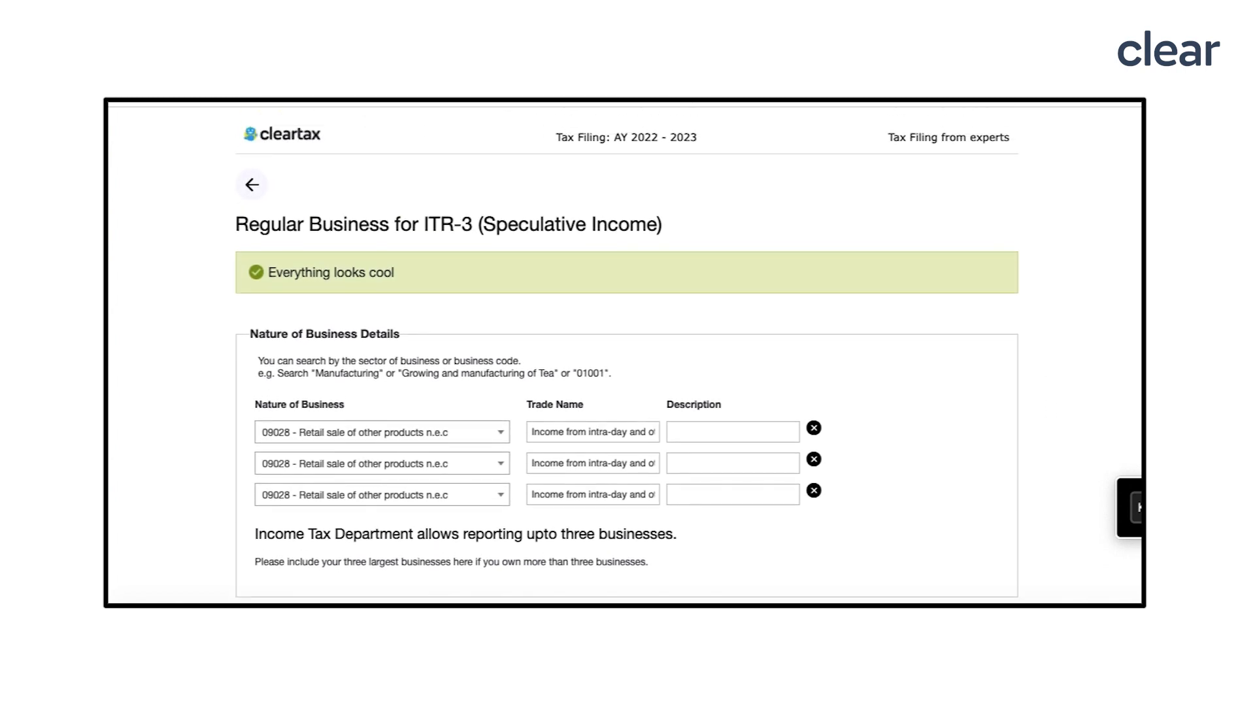
Leave the business income pages and expand Popular Deductions in the Tax Saving section
{"action": "left_click", "coordinate": [254, 186]}
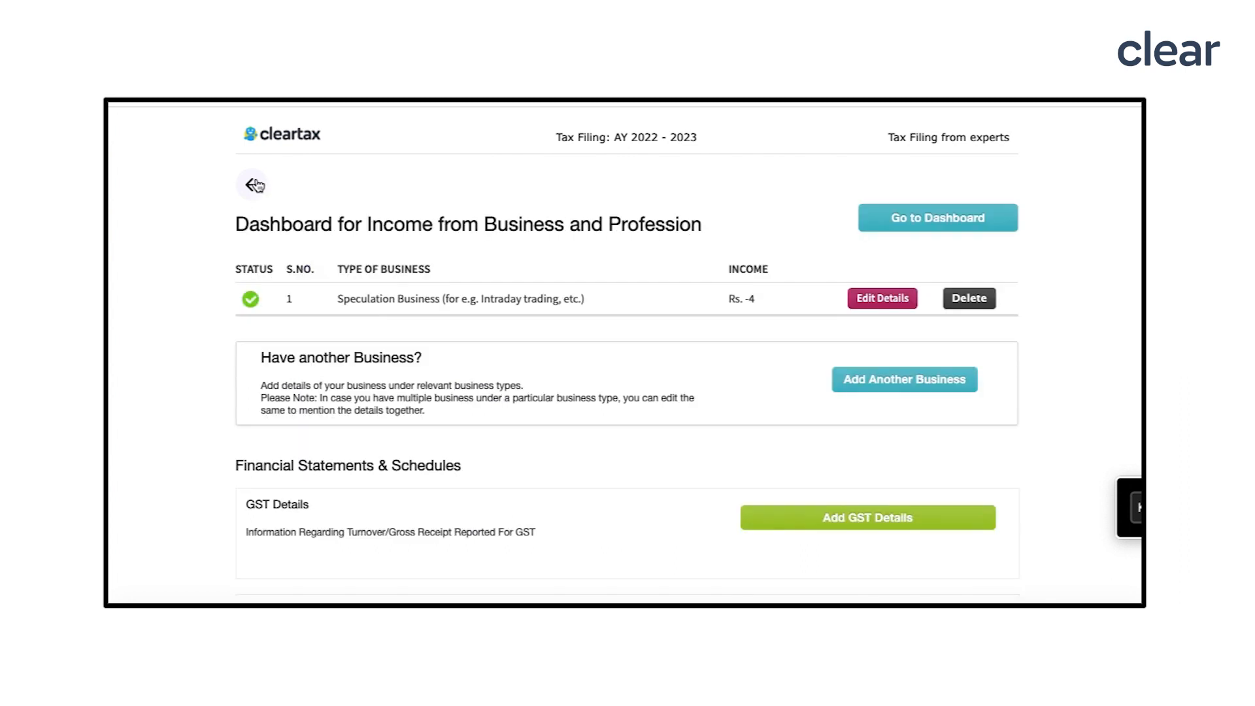
{"action": "left_click", "coordinate": [255, 185]}
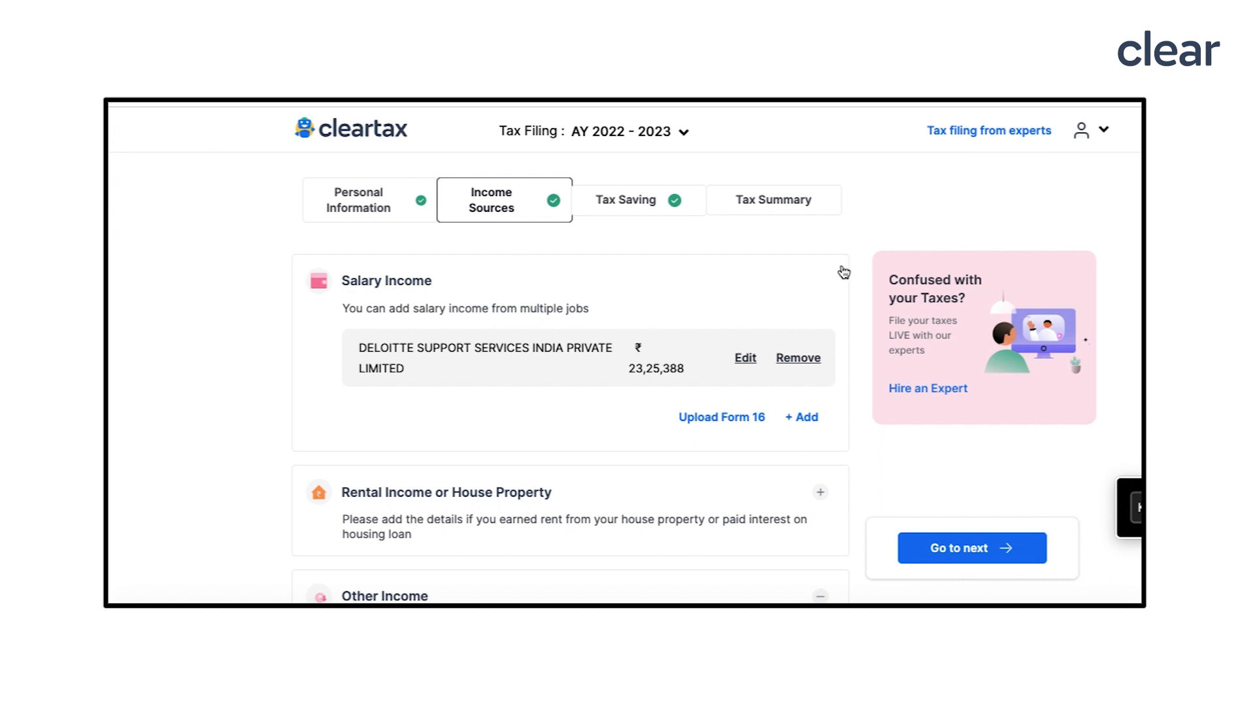
{"action": "left_click", "coordinate": [624, 204]}
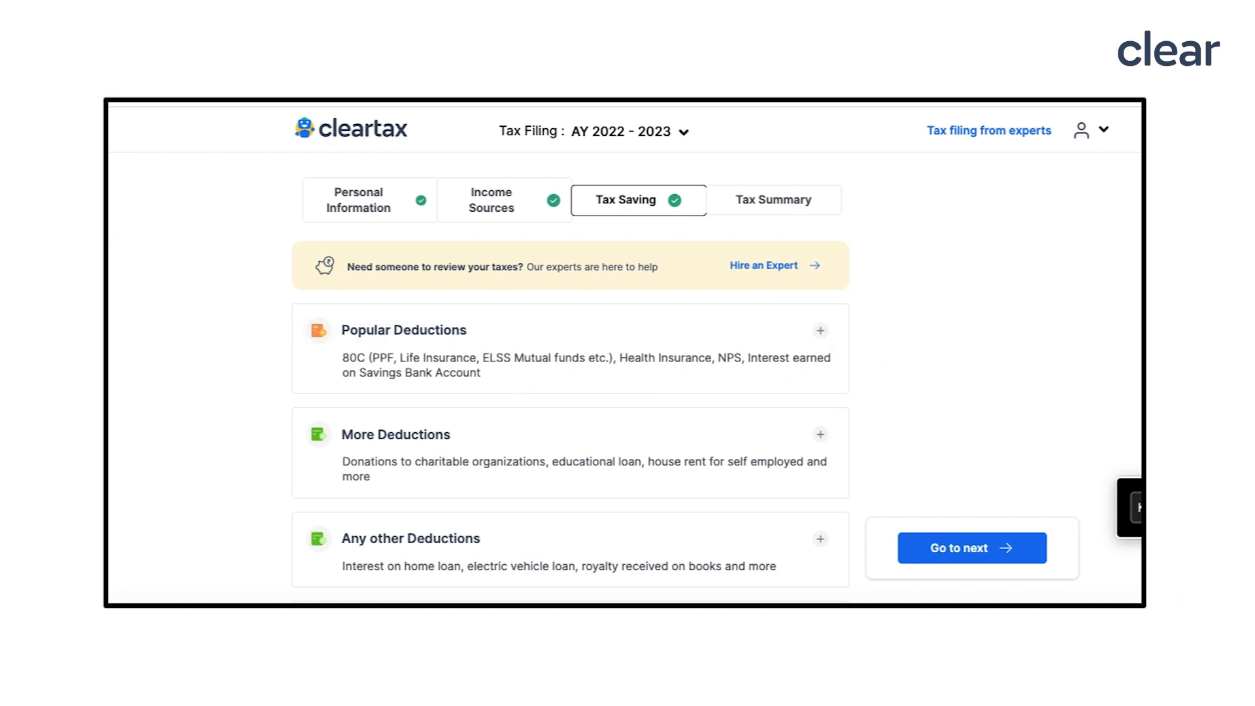
{"action": "scroll", "coordinate": [569, 478], "scroll_direction": "down", "scroll_amount": 6}
{"action": "scroll", "coordinate": [569, 393], "scroll_direction": "up", "scroll_amount": 6}
{"action": "left_click", "coordinate": [821, 332]}
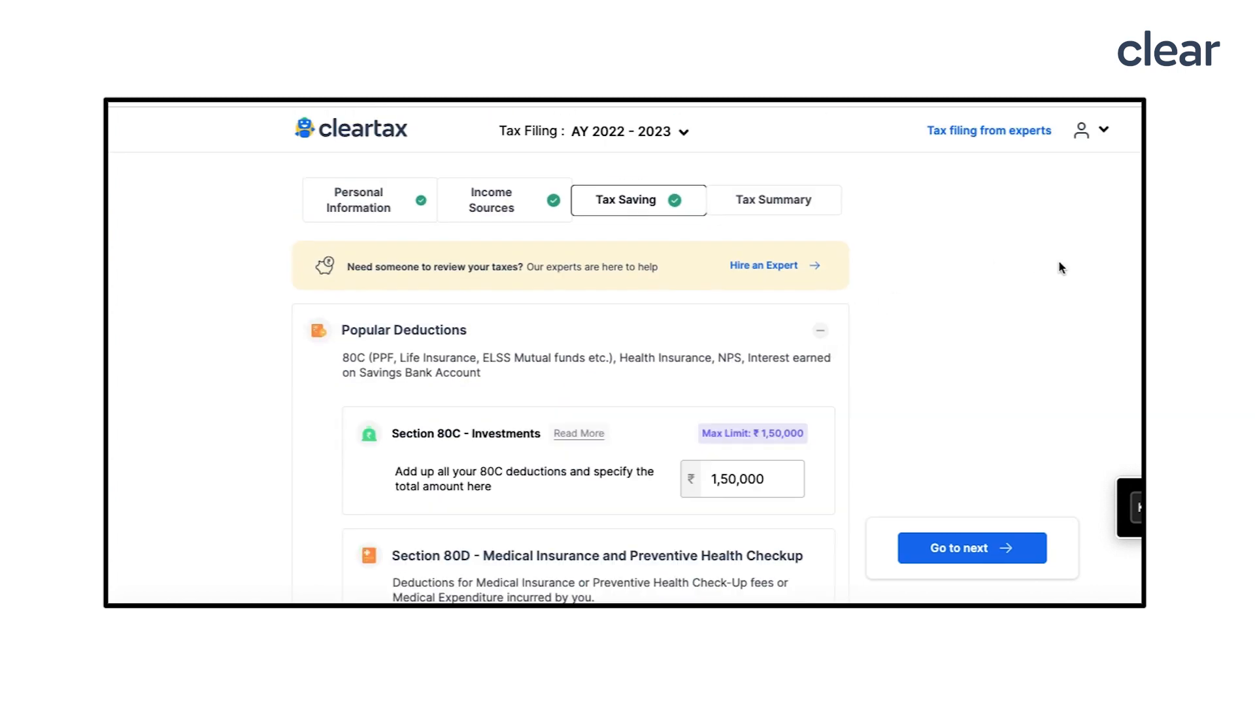
Under Section 80D, answer Yes to medical insurance for self, family or parents and keep the preventive health check-up at No
{"action": "scroll", "coordinate": [712, 169], "scroll_direction": "down", "scroll_amount": 5}
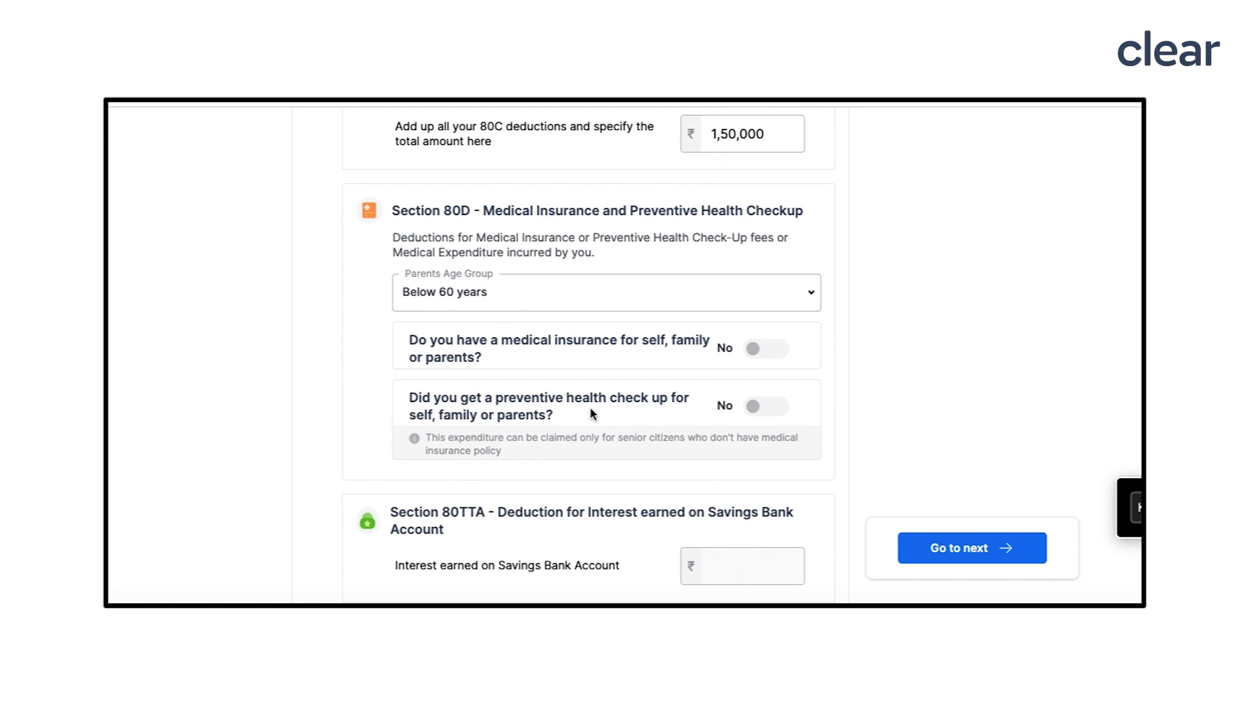
{"action": "scroll", "coordinate": [589, 355], "scroll_direction": "down", "scroll_amount": 2}
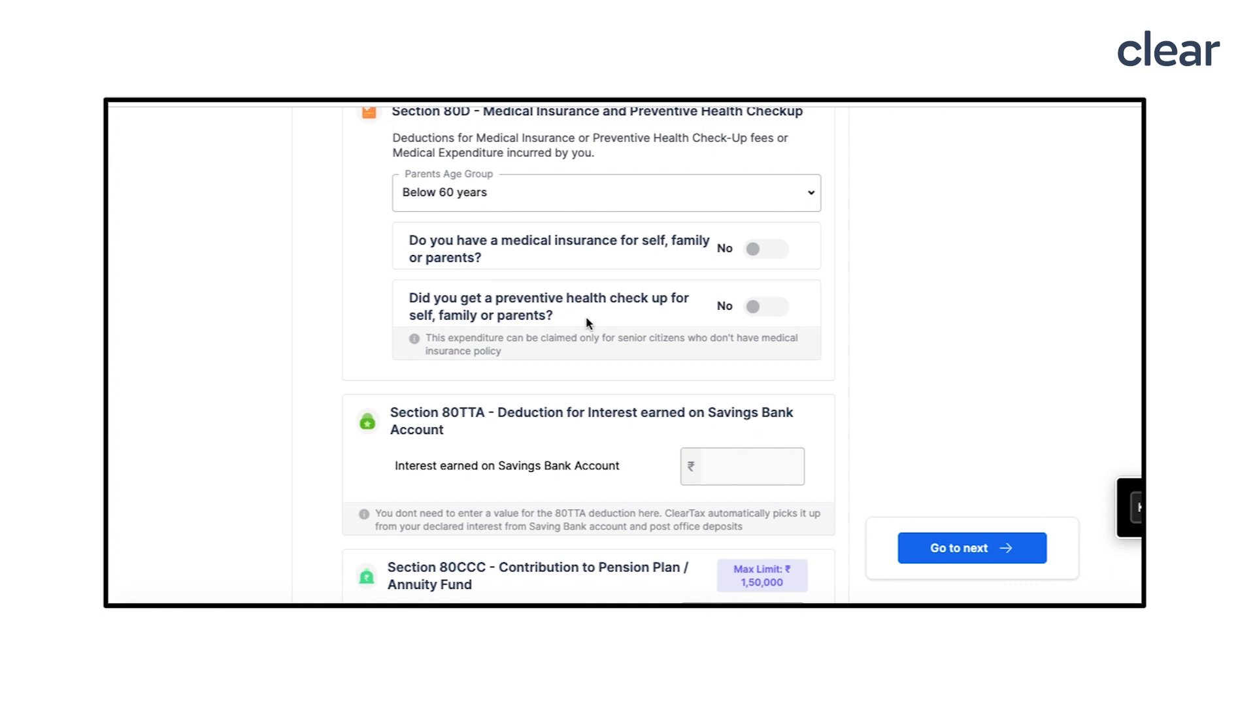
{"action": "left_click", "coordinate": [763, 317]}
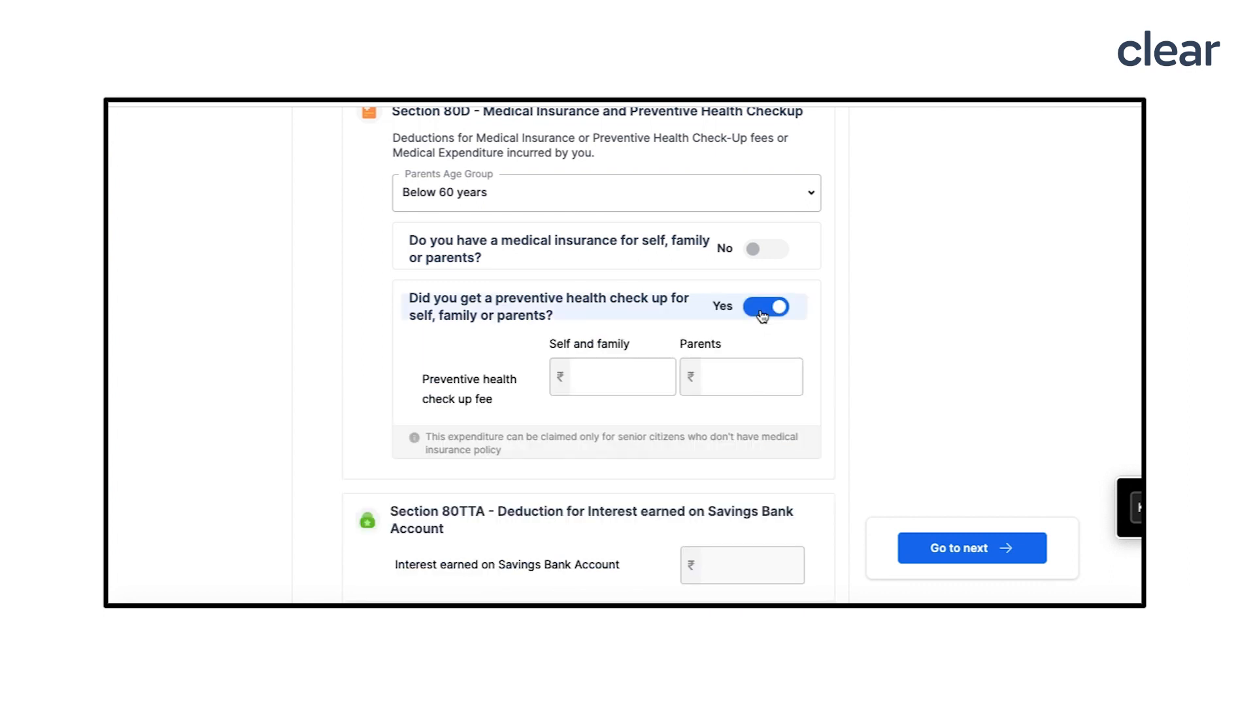
{"action": "left_click", "coordinate": [774, 311]}
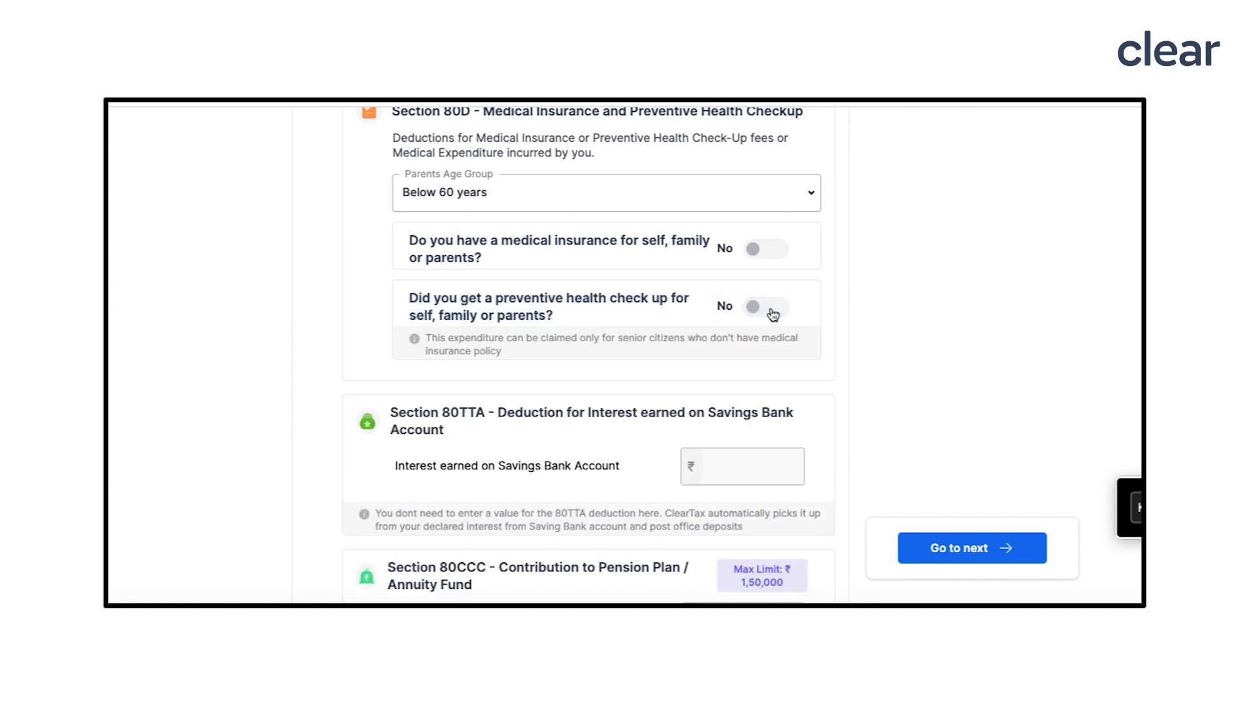
{"action": "left_click", "coordinate": [757, 252]}
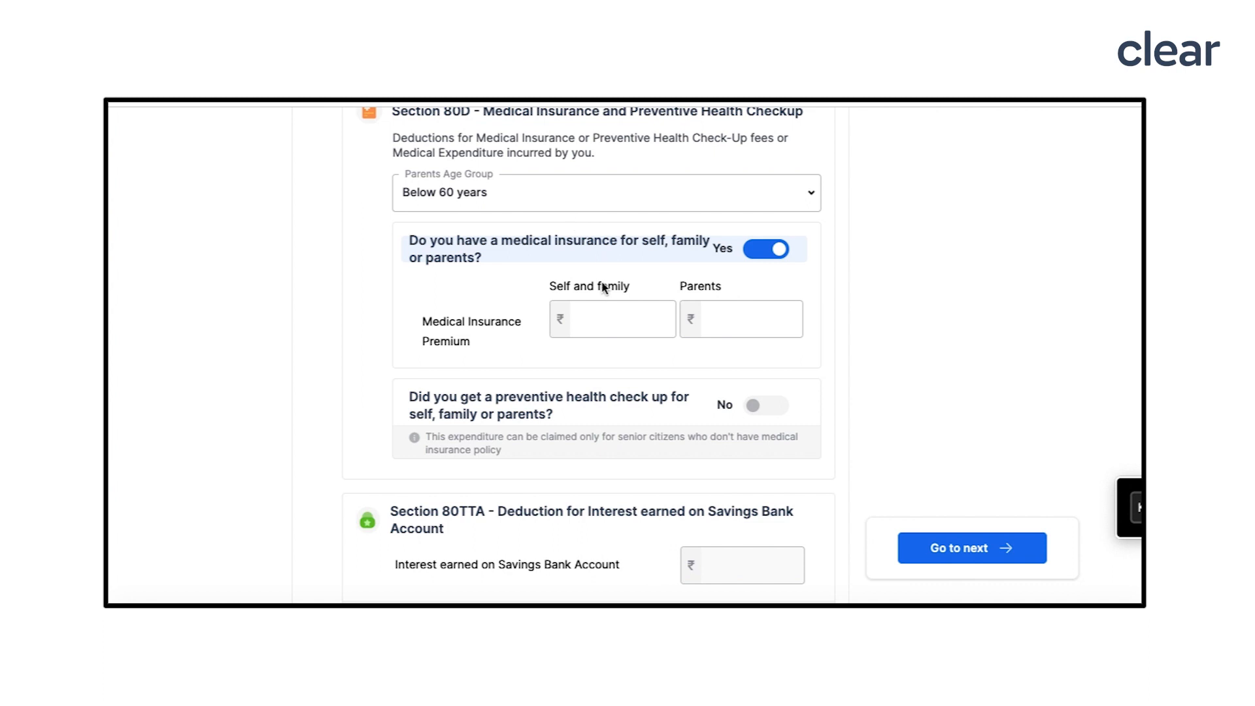
Look through the remaining Popular Deductions, from the Section 80D premium fields through 80TTA, 80CCC, 80CCD (1) and (1B), and 80CCD(2)
{"action": "left_click", "coordinate": [604, 321]}
{"action": "scroll", "coordinate": [693, 489], "scroll_direction": "down", "scroll_amount": 7}
{"action": "scroll", "coordinate": [693, 489], "scroll_direction": "down", "scroll_amount": 2}
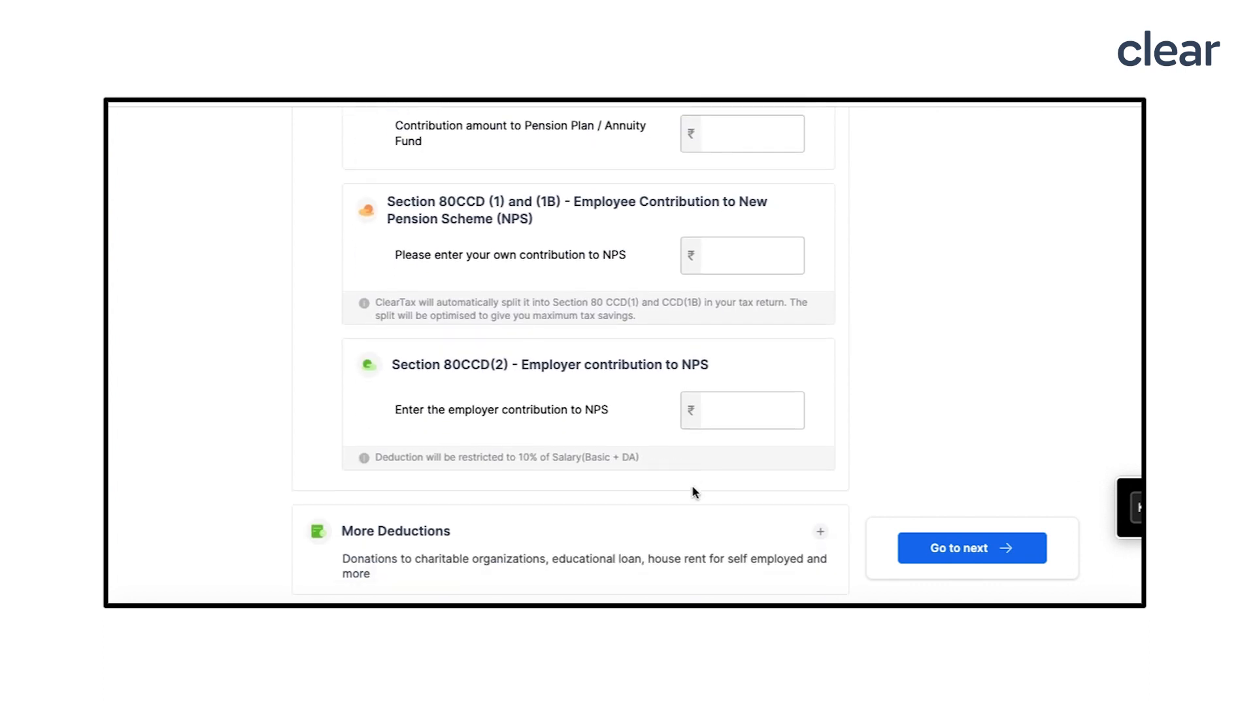
{"action": "scroll", "coordinate": [588, 353], "scroll_direction": "up", "scroll_amount": 7}
{"action": "scroll", "coordinate": [588, 354], "scroll_direction": "down", "scroll_amount": 2}
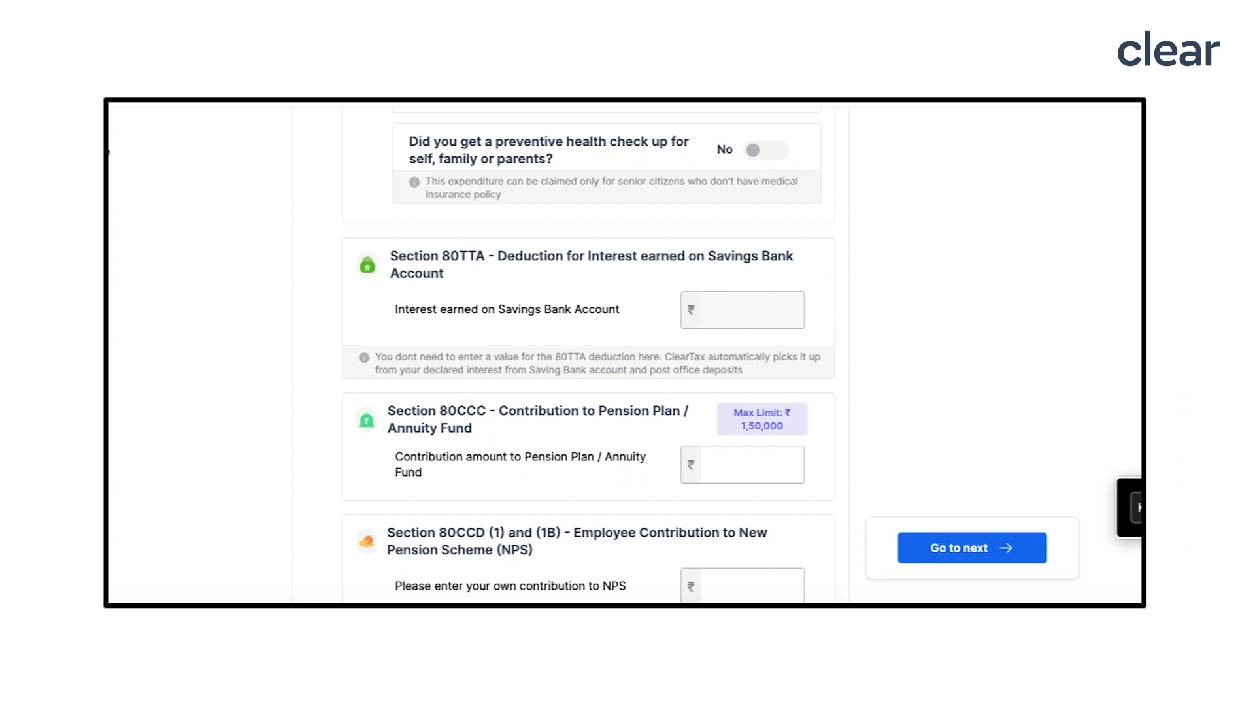
{"action": "scroll", "coordinate": [589, 358], "scroll_direction": "down", "scroll_amount": 3}
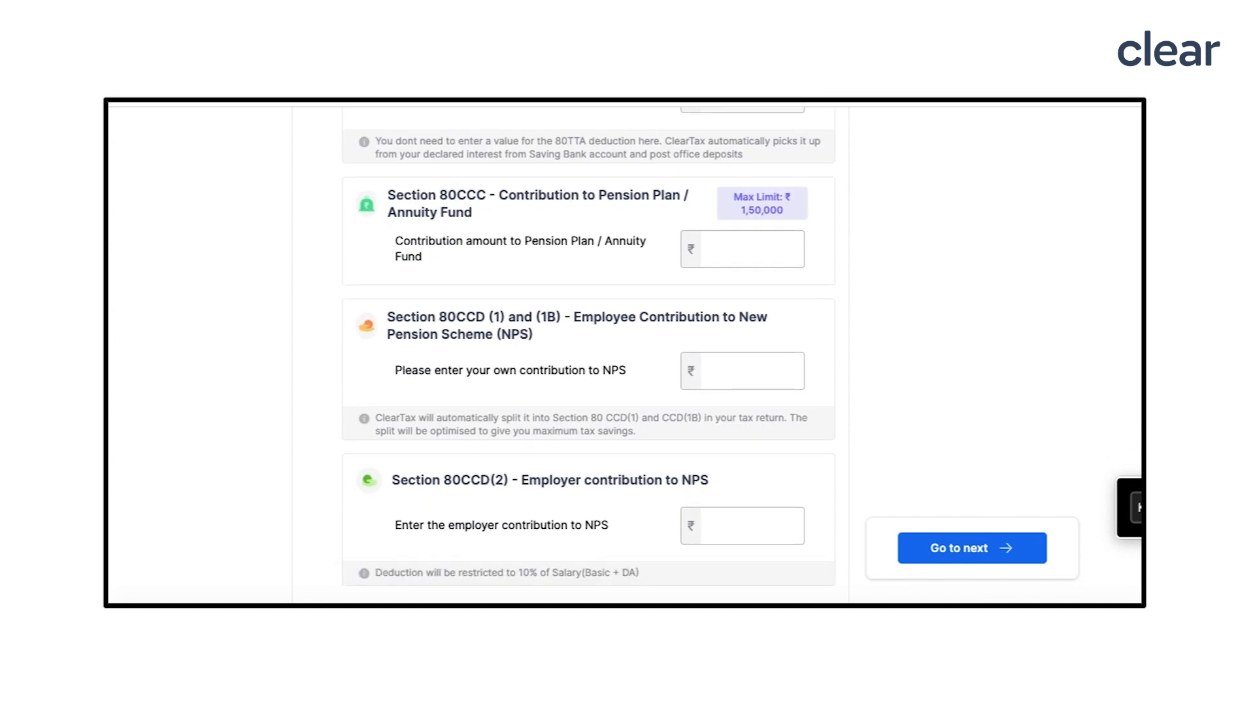
{"action": "scroll", "coordinate": [588, 357], "scroll_direction": "down", "scroll_amount": 4}
{"action": "scroll", "coordinate": [588, 358], "scroll_direction": "up", "scroll_amount": 3}
{"action": "scroll", "coordinate": [571, 355], "scroll_direction": "up", "scroll_amount": 1}
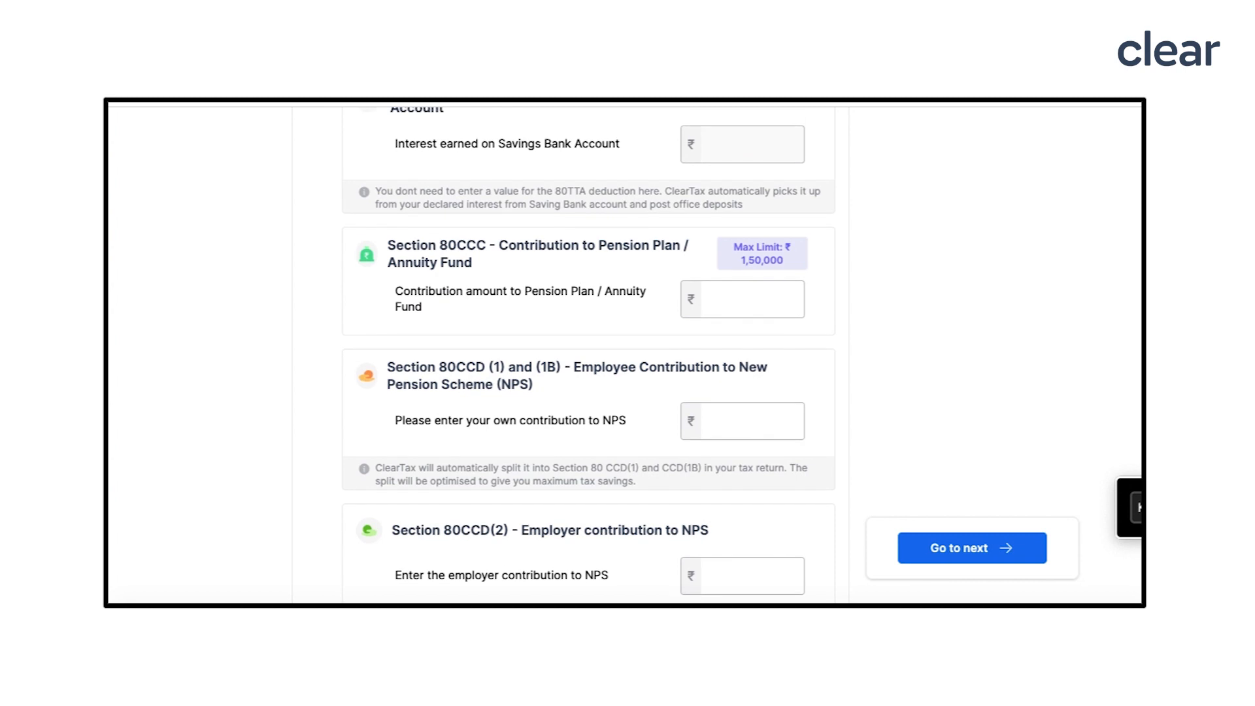
{"action": "scroll", "coordinate": [1081, 390], "scroll_direction": "down", "scroll_amount": 1}
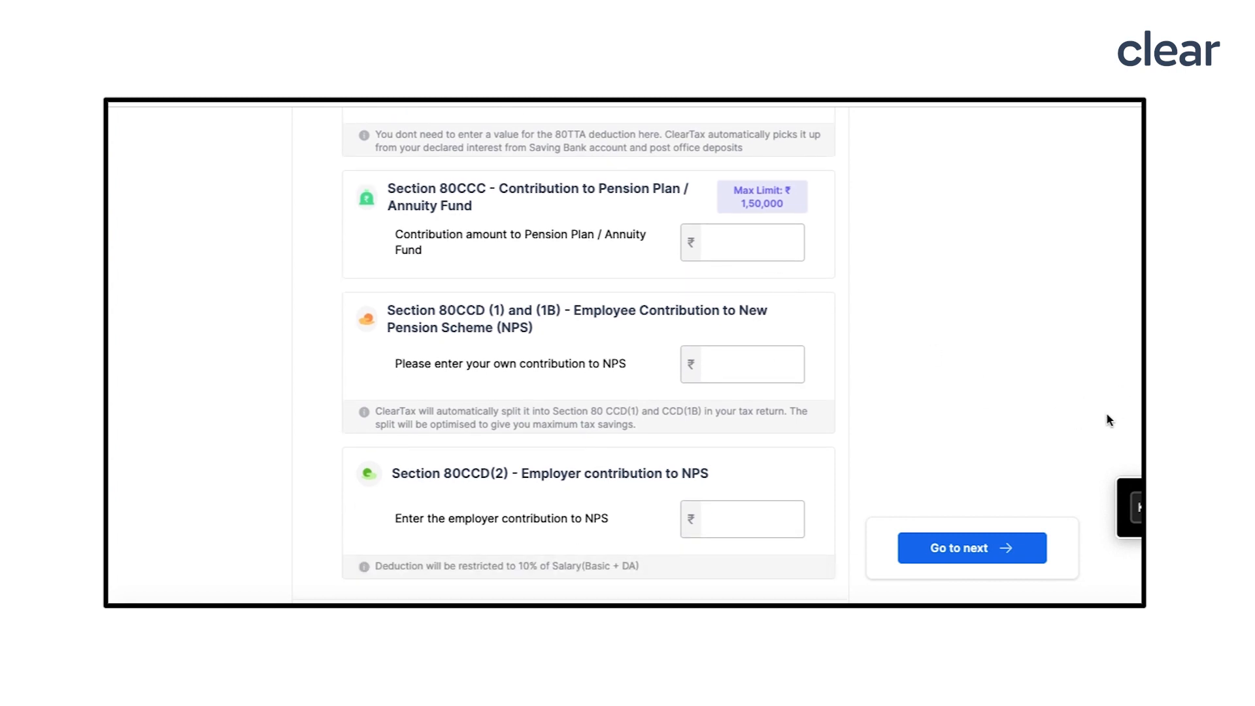
{"action": "scroll", "coordinate": [1110, 420], "scroll_direction": "down", "scroll_amount": 6}
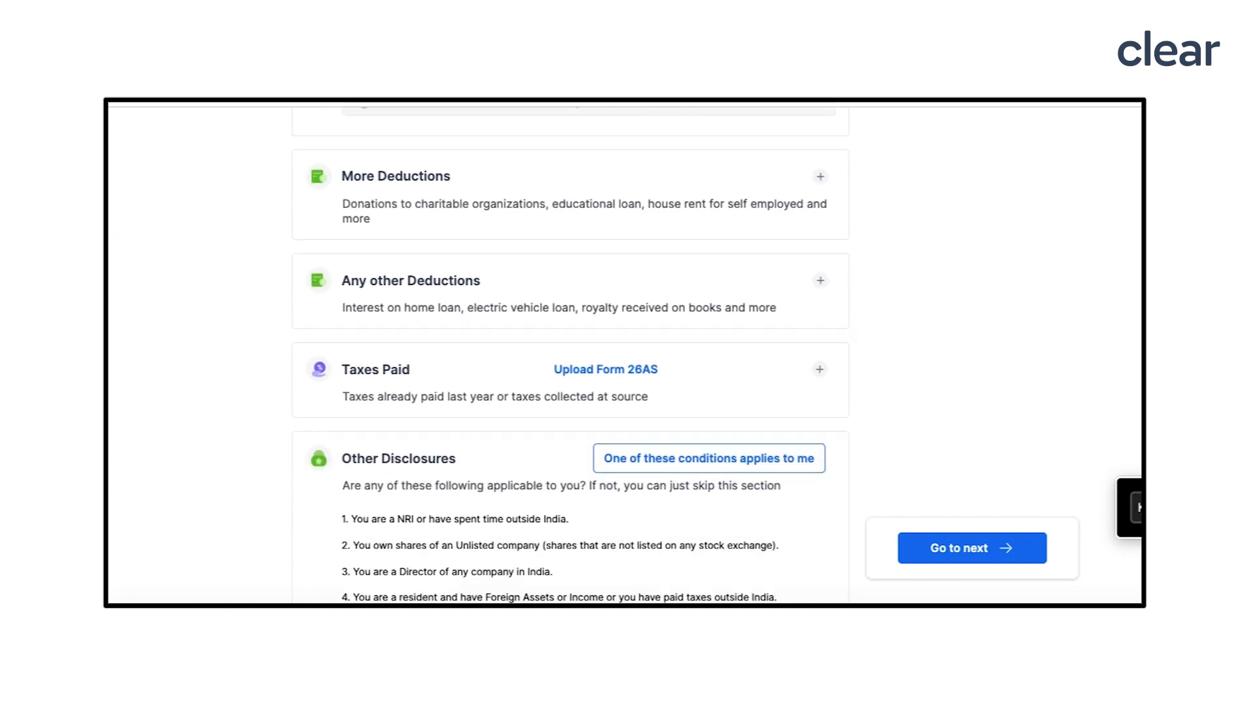
{"action": "scroll", "coordinate": [570, 355], "scroll_direction": "up", "scroll_amount": 4}
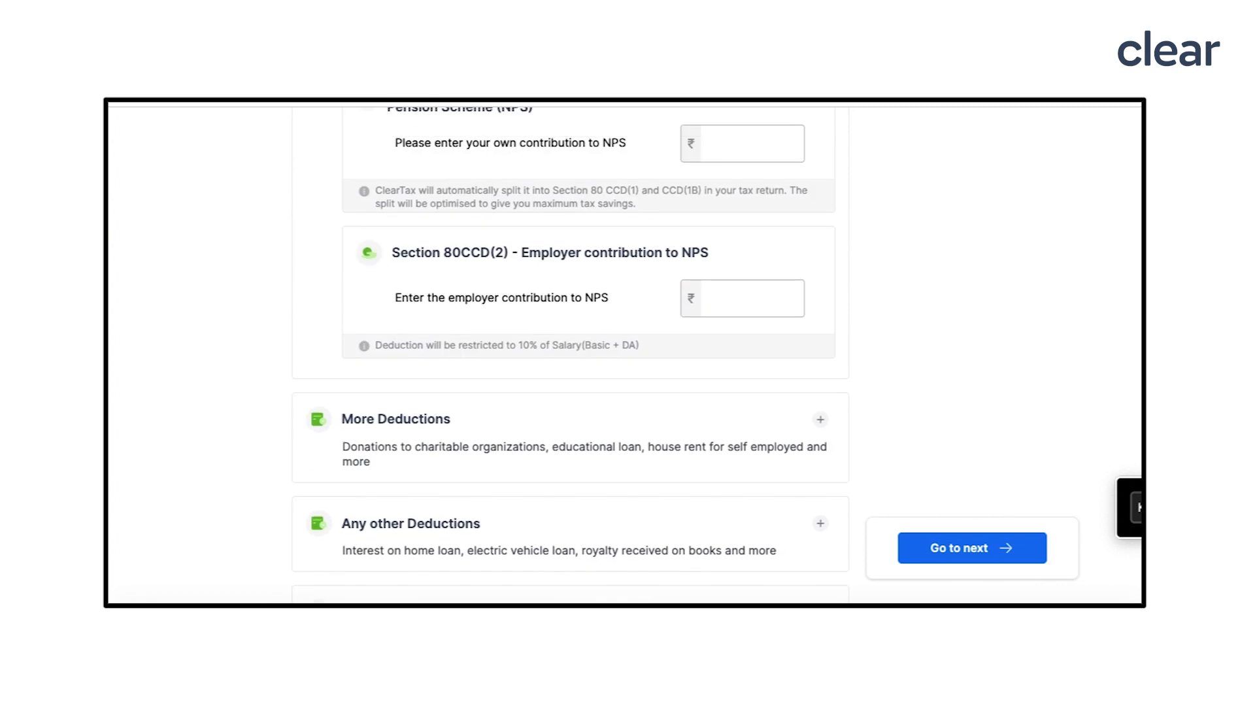
{"action": "scroll", "coordinate": [570, 355], "scroll_direction": "down", "scroll_amount": 2}
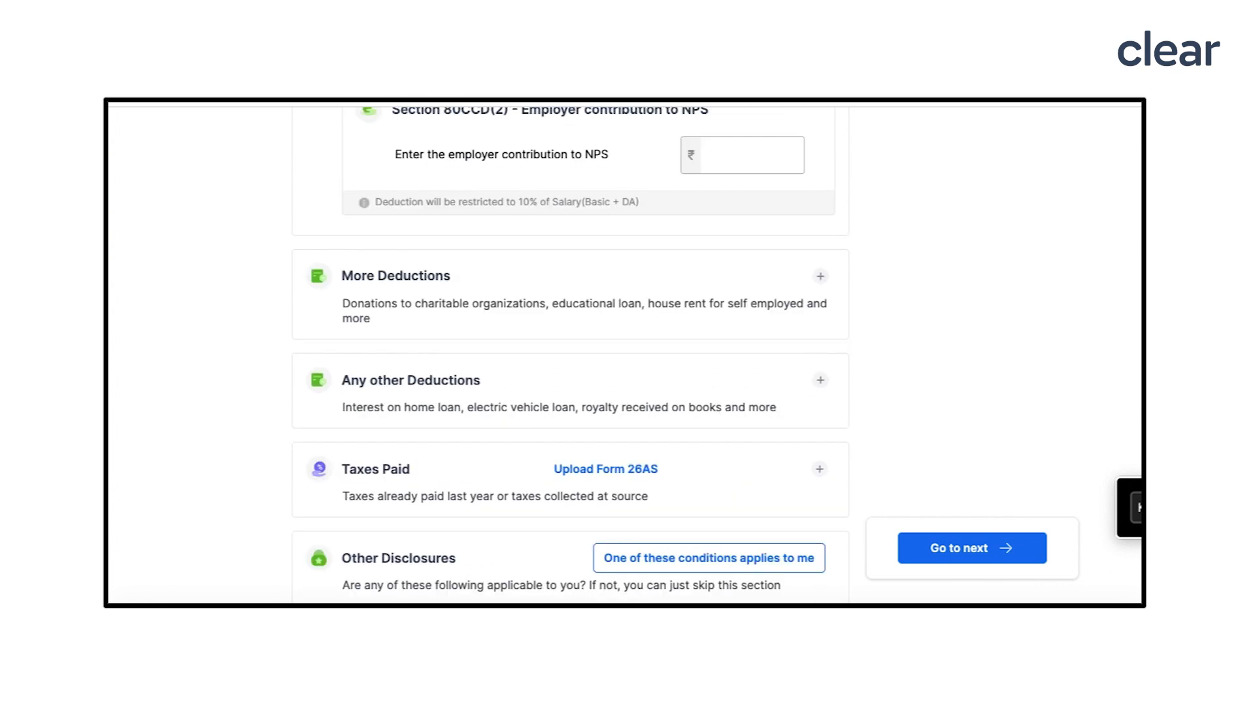
Expand More Deductions and review Section 80G donations and the Section 80E education loan interest field
{"action": "scroll", "coordinate": [570, 353], "scroll_direction": "down", "scroll_amount": 2}
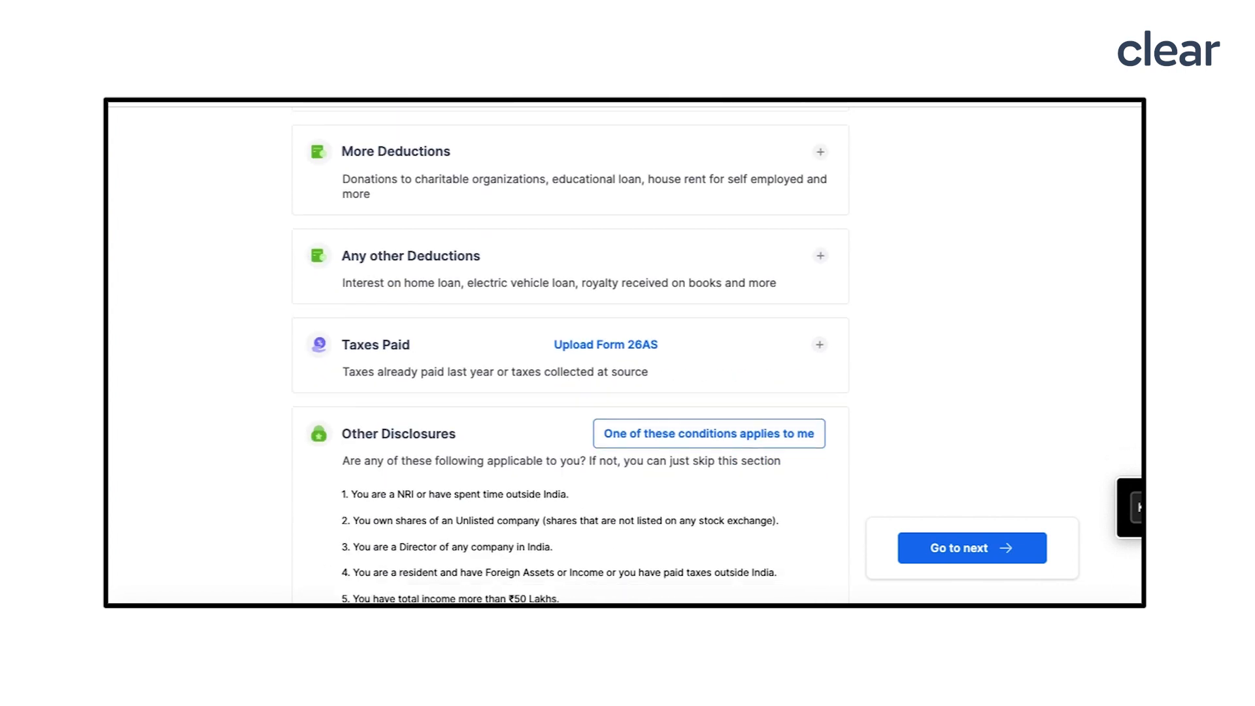
{"action": "left_click", "coordinate": [821, 152]}
{"action": "left_click_drag", "start_coordinate": [396, 246], "coordinate": [619, 294]}
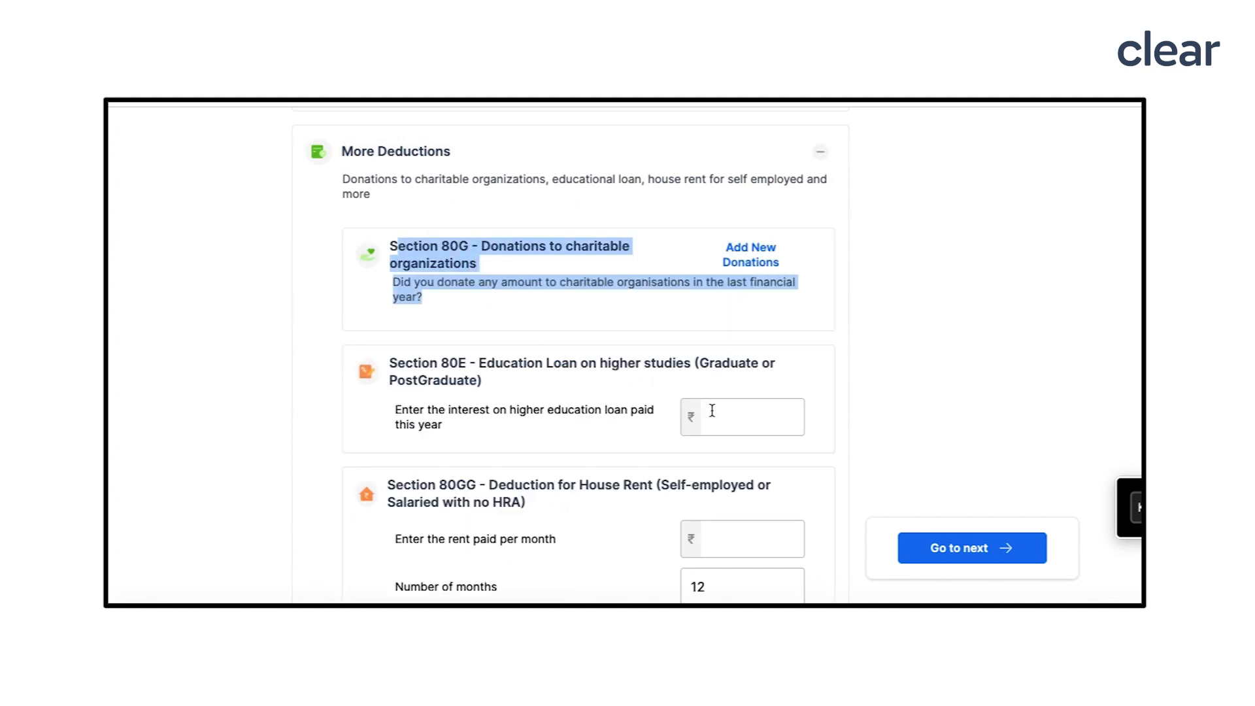
{"action": "left_click_drag", "start_coordinate": [505, 363], "coordinate": [559, 381]}
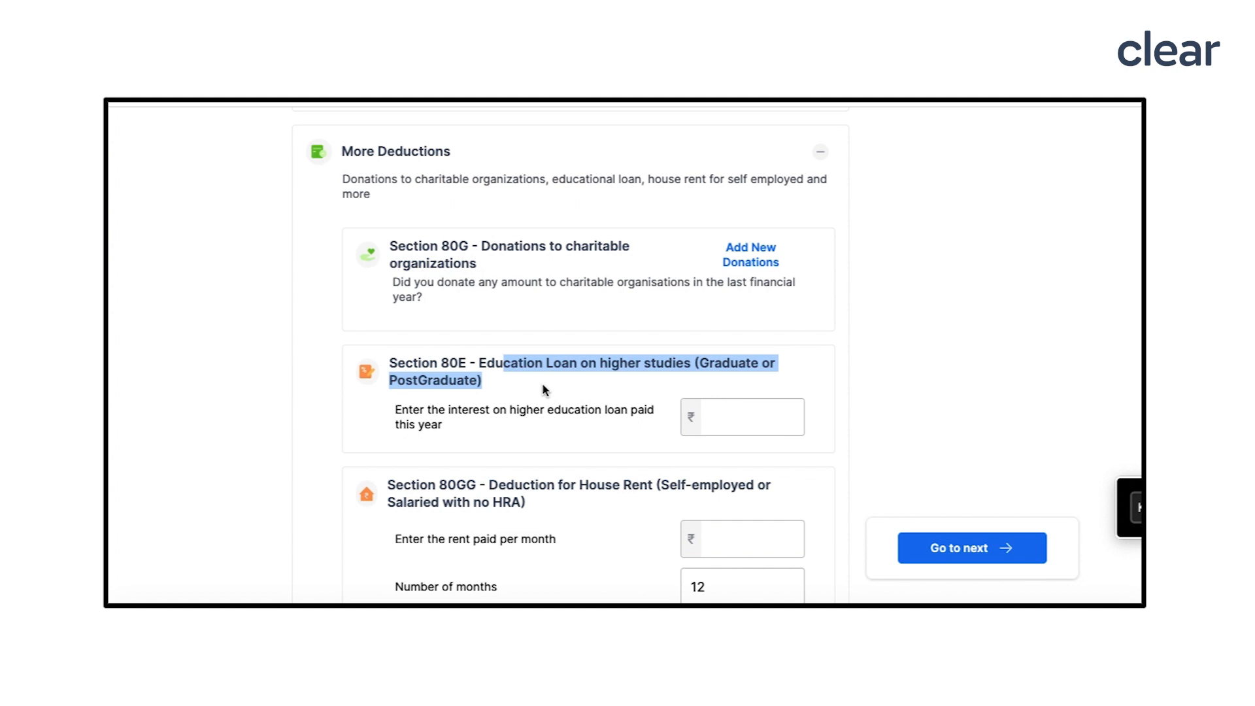
{"action": "left_click", "coordinate": [688, 424]}
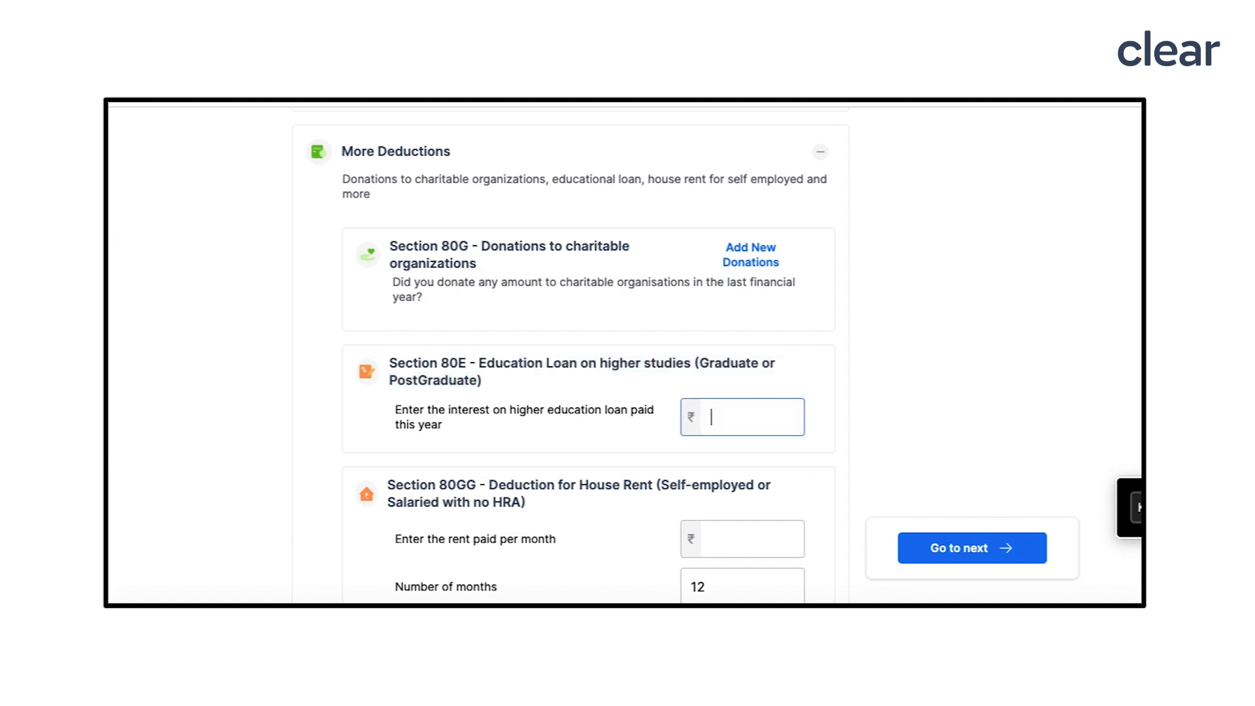
Expand Any other Deductions and examine its sections from 80DD and 80U through the home and electric vehicle loans to 80DDB
{"action": "scroll", "coordinate": [565, 357], "scroll_direction": "down", "scroll_amount": 10}
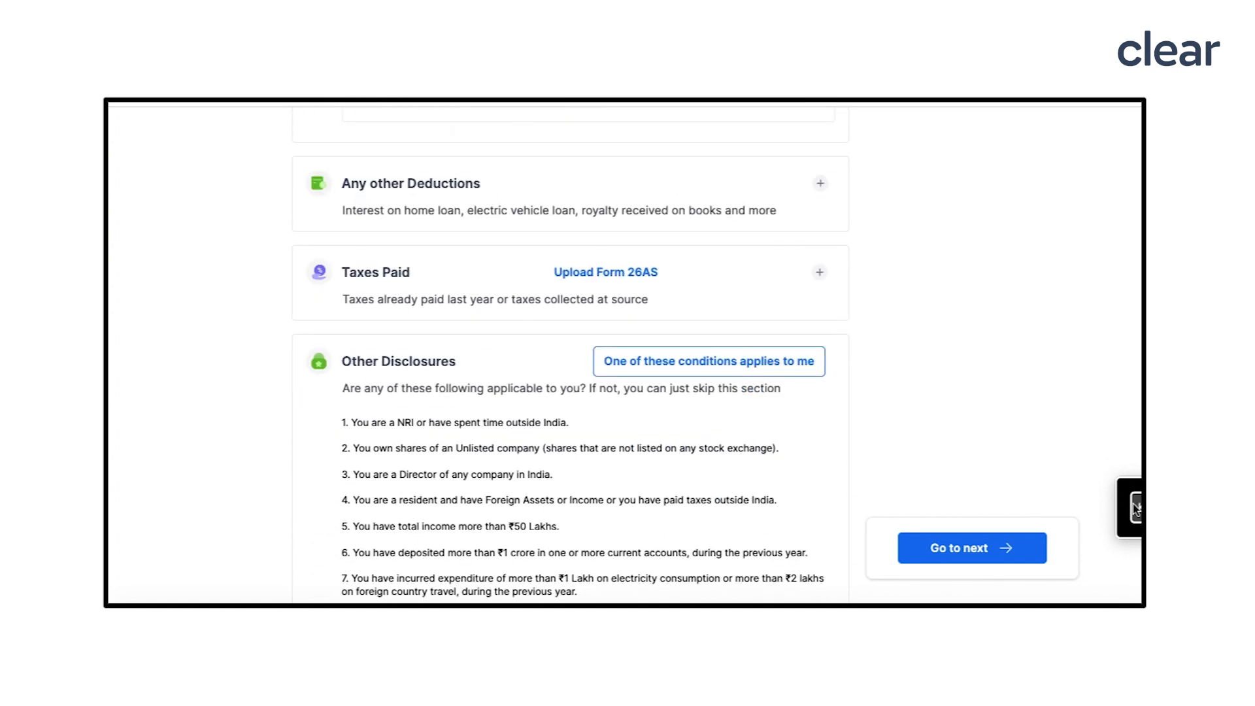
{"action": "left_click", "coordinate": [819, 186]}
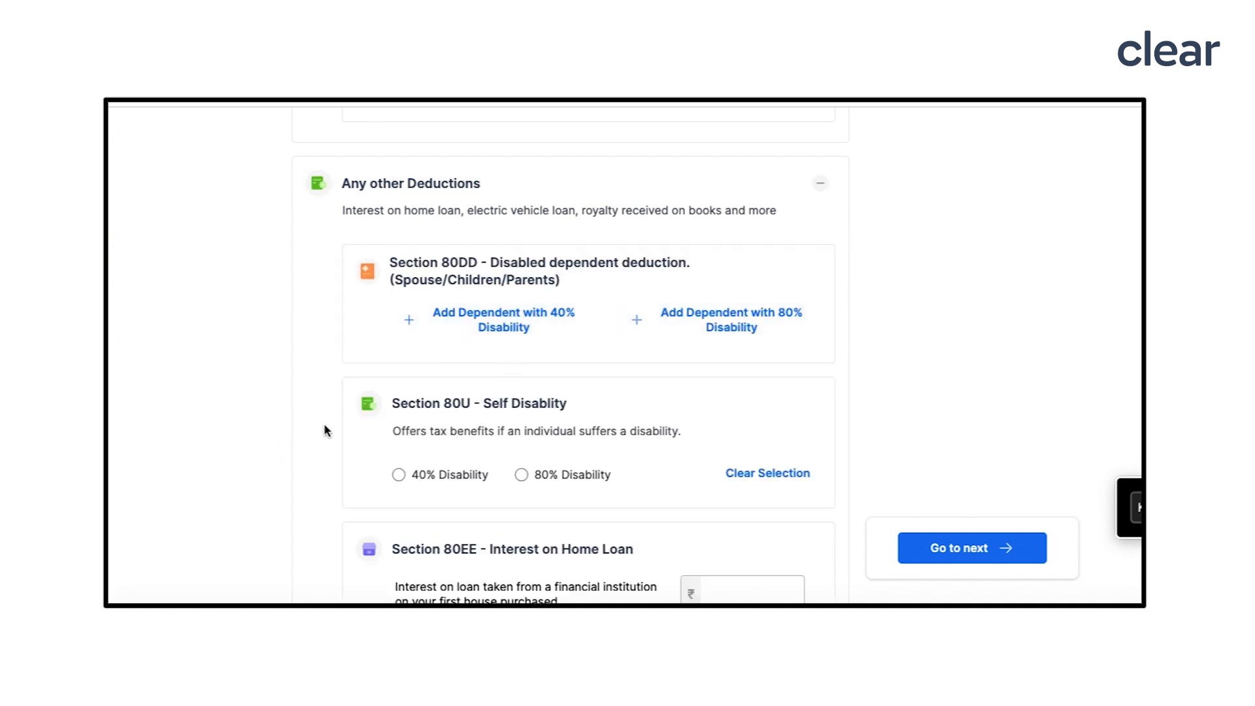
{"action": "left_click_drag", "start_coordinate": [405, 550], "coordinate": [473, 563]}
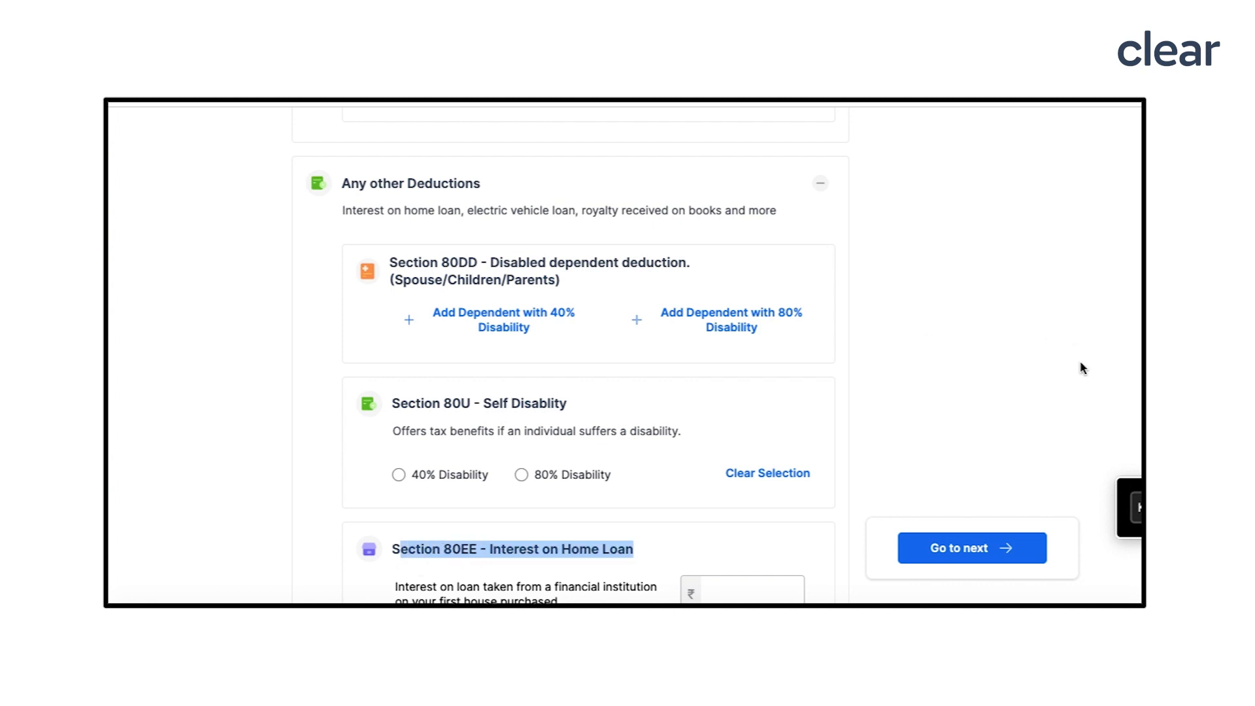
{"action": "scroll", "coordinate": [571, 363], "scroll_direction": "down", "scroll_amount": 3}
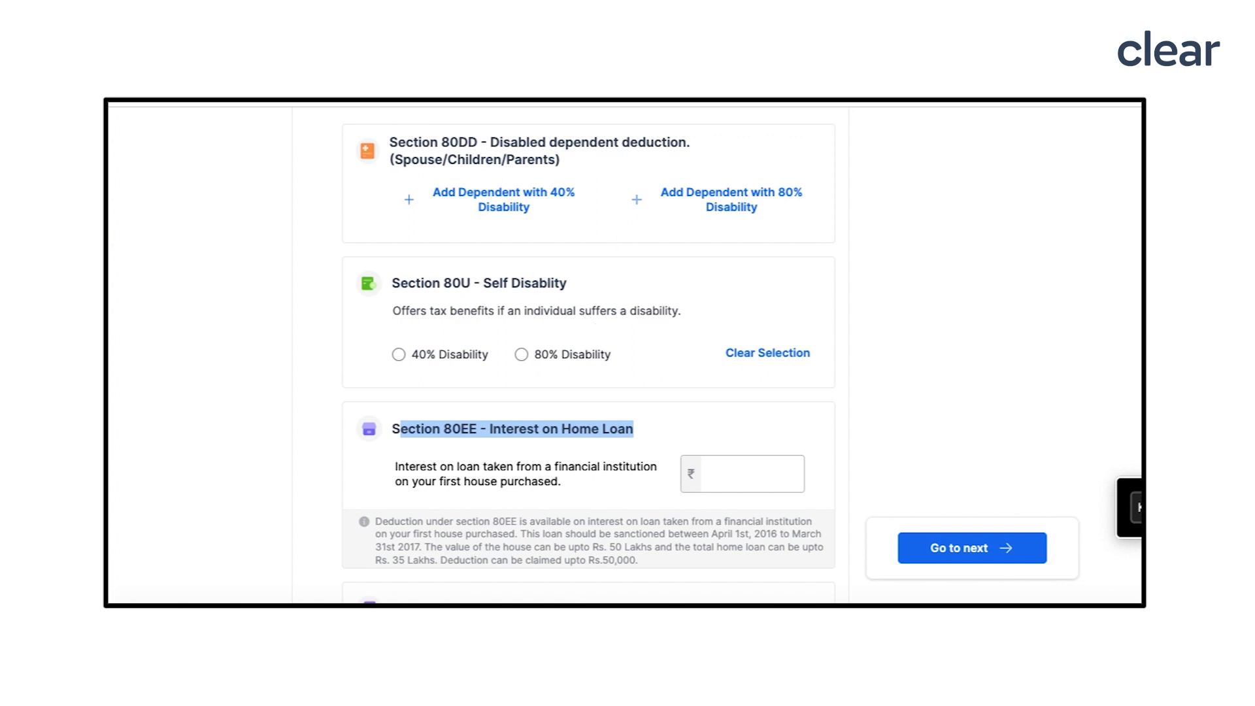
{"action": "scroll", "coordinate": [588, 356], "scroll_direction": "down", "scroll_amount": 4}
{"action": "scroll", "coordinate": [588, 356], "scroll_direction": "up", "scroll_amount": 2}
{"action": "scroll", "coordinate": [589, 356], "scroll_direction": "down", "scroll_amount": 3}
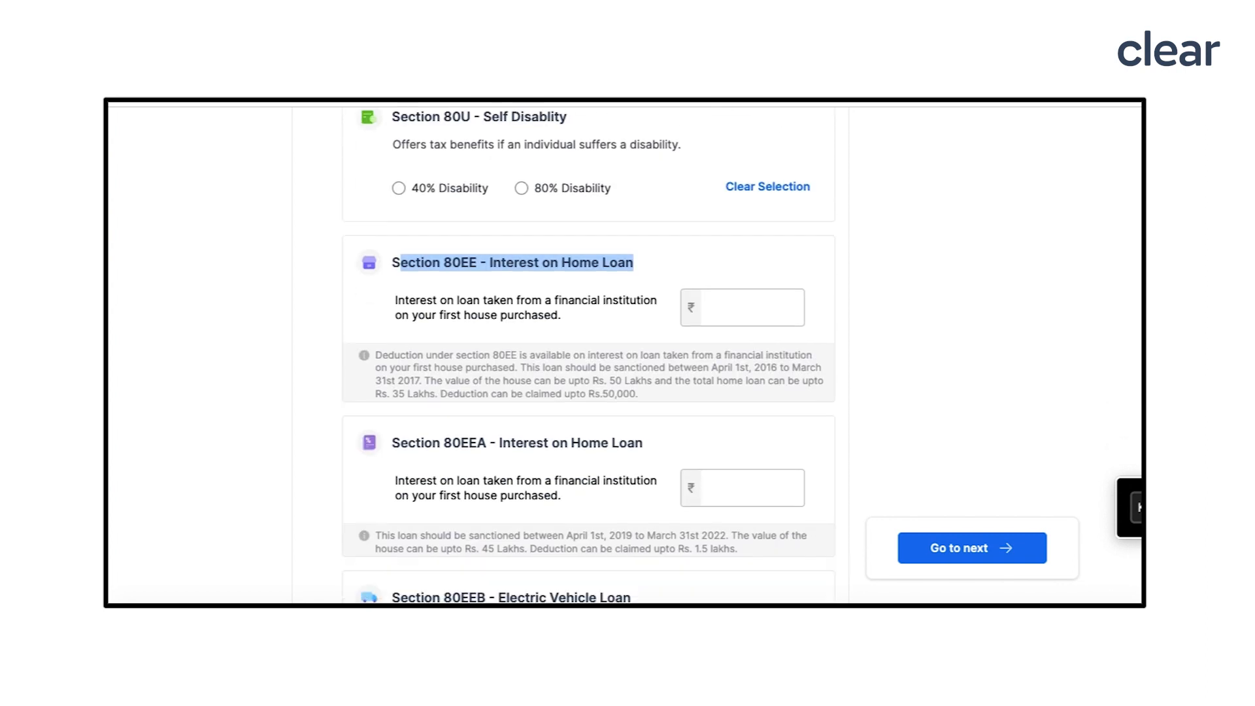
{"action": "left_click_drag", "start_coordinate": [454, 306], "coordinate": [582, 330]}
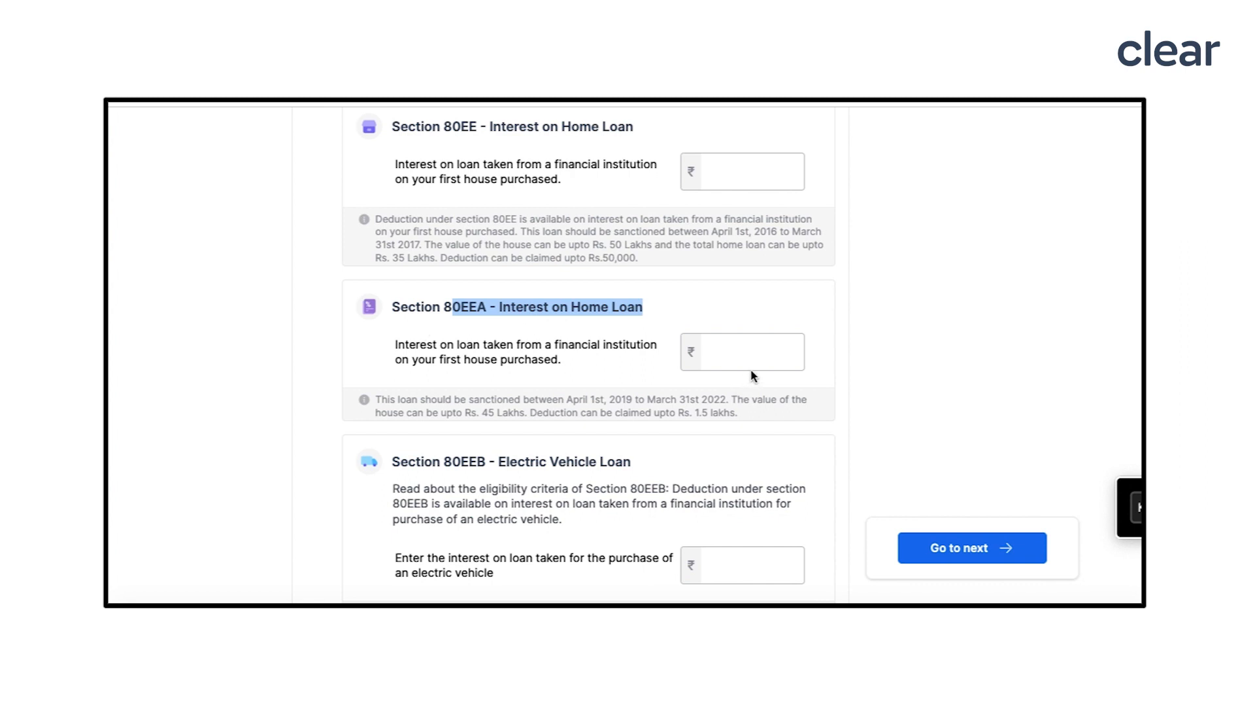
{"action": "scroll", "coordinate": [589, 355], "scroll_direction": "down", "scroll_amount": 6}
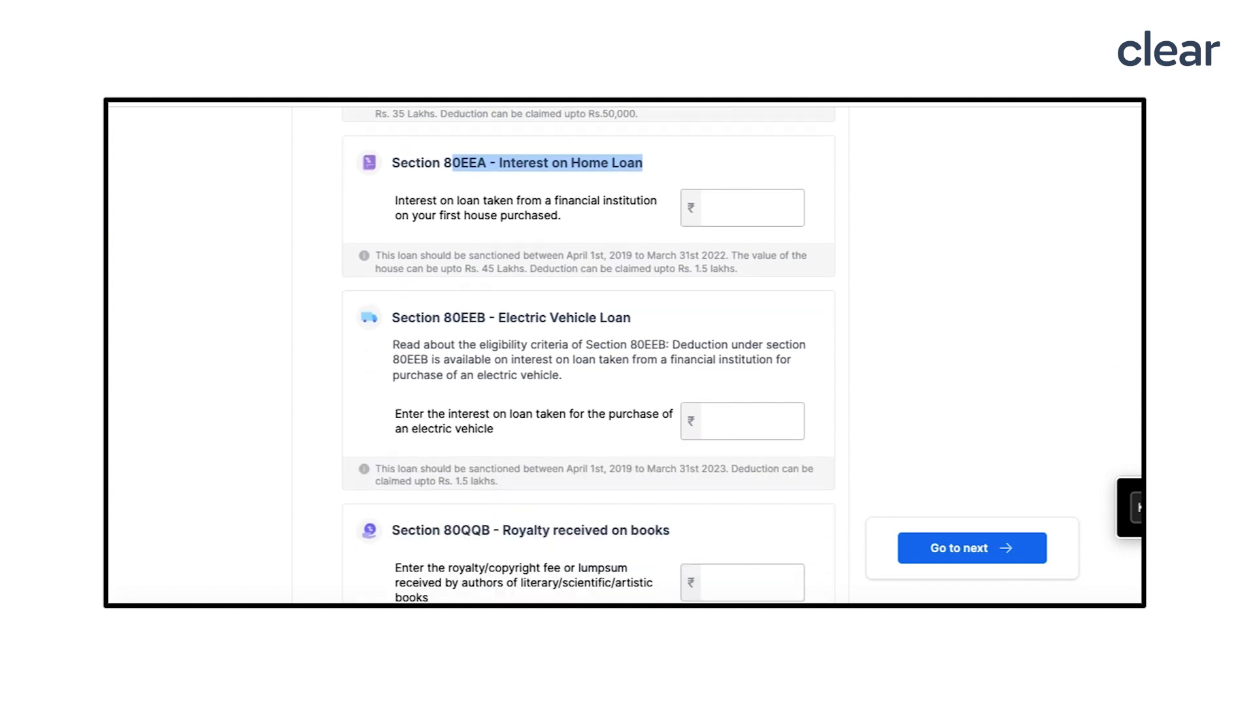
{"action": "scroll", "coordinate": [588, 355], "scroll_direction": "down", "scroll_amount": 4}
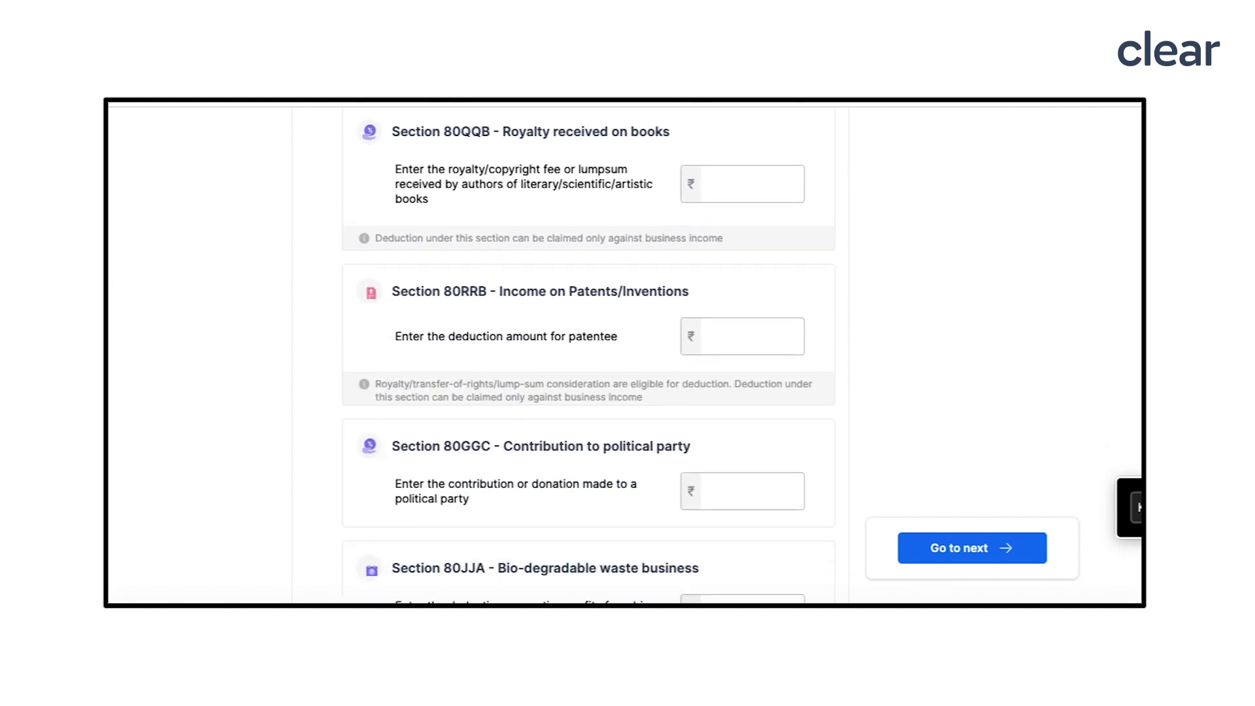
{"action": "scroll", "coordinate": [588, 355], "scroll_direction": "down", "scroll_amount": 5}
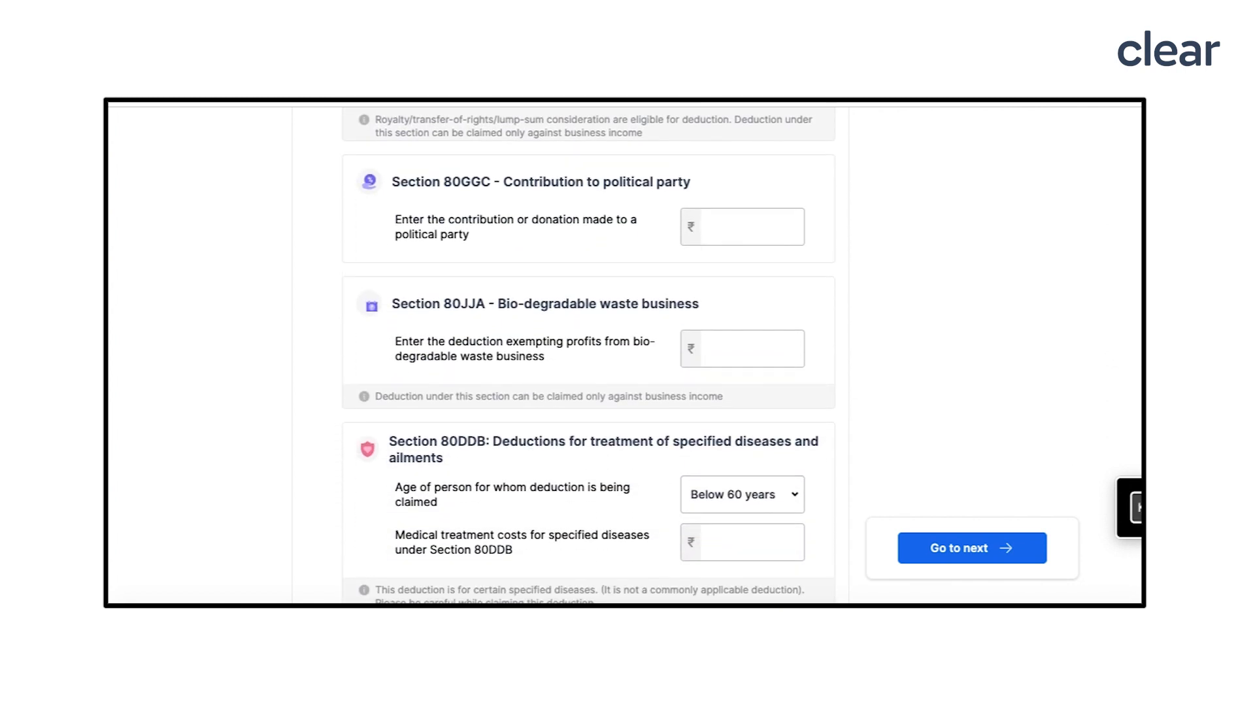
{"action": "scroll", "coordinate": [589, 355], "scroll_direction": "down", "scroll_amount": 4}
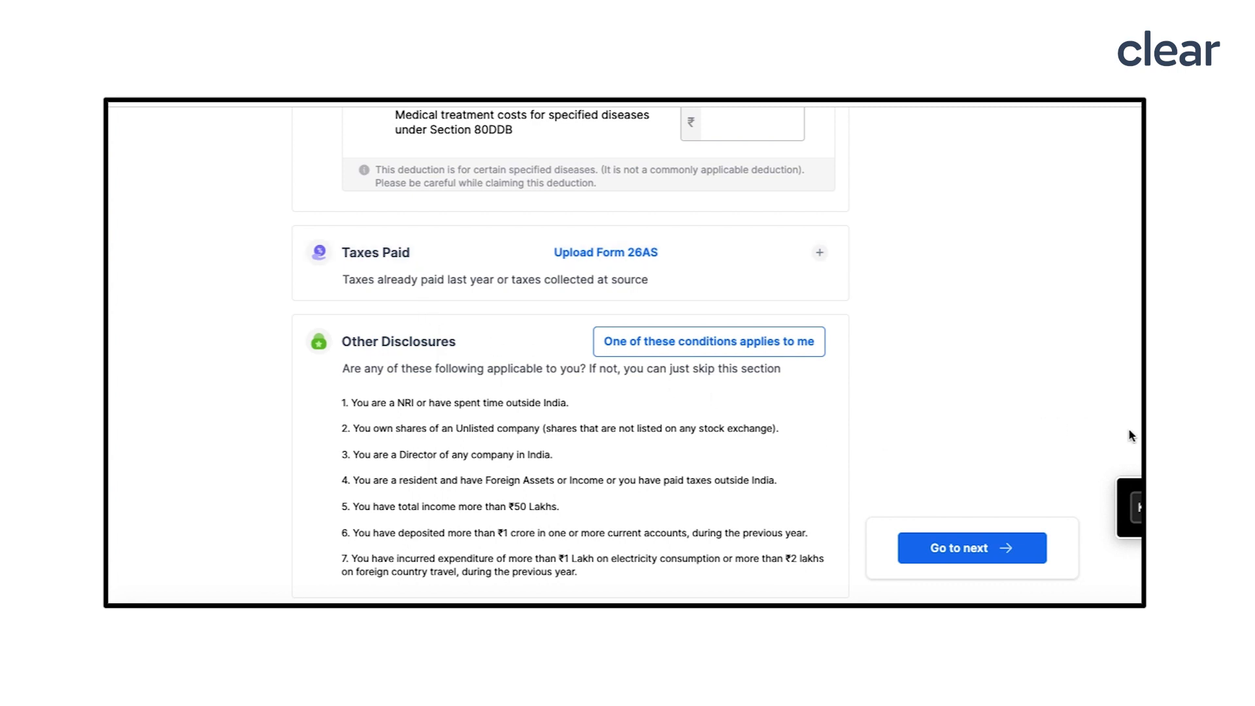
{"action": "scroll", "coordinate": [749, 451], "scroll_direction": "up", "scroll_amount": 2}
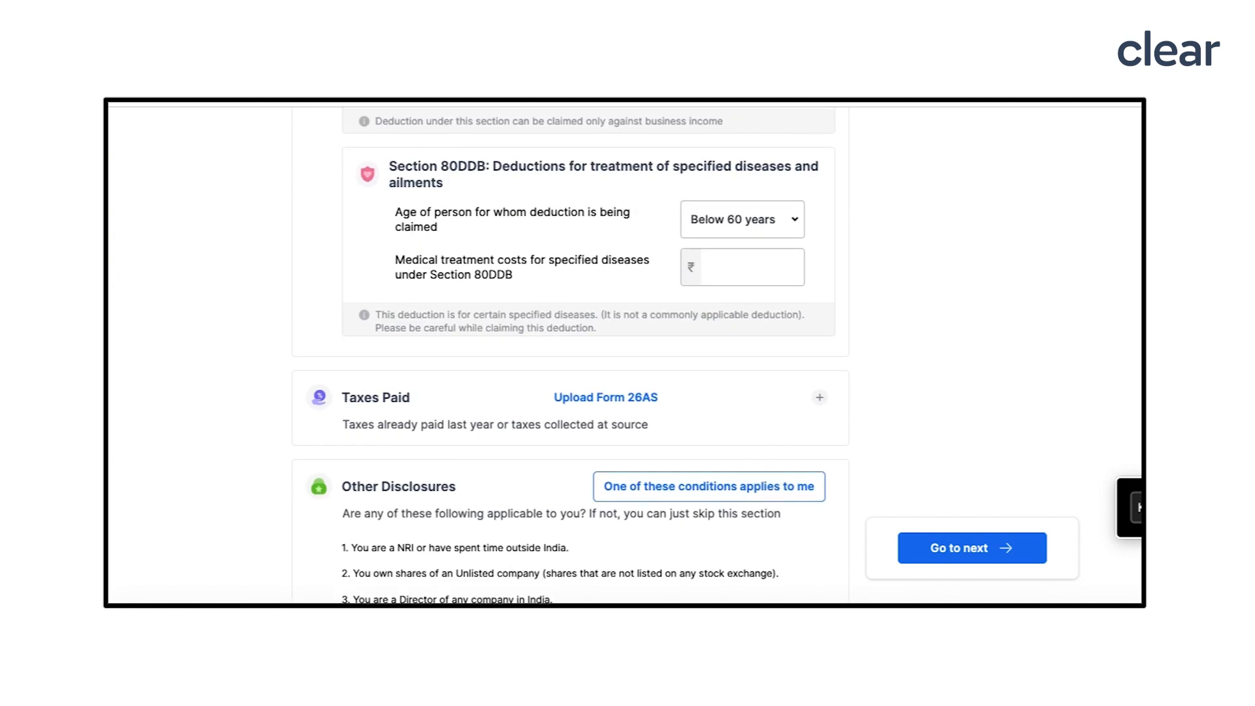
Read the conditions under Other Disclosures, skip that section and continue to the Tax Summary
{"action": "scroll", "coordinate": [624, 353], "scroll_direction": "down", "scroll_amount": 5}
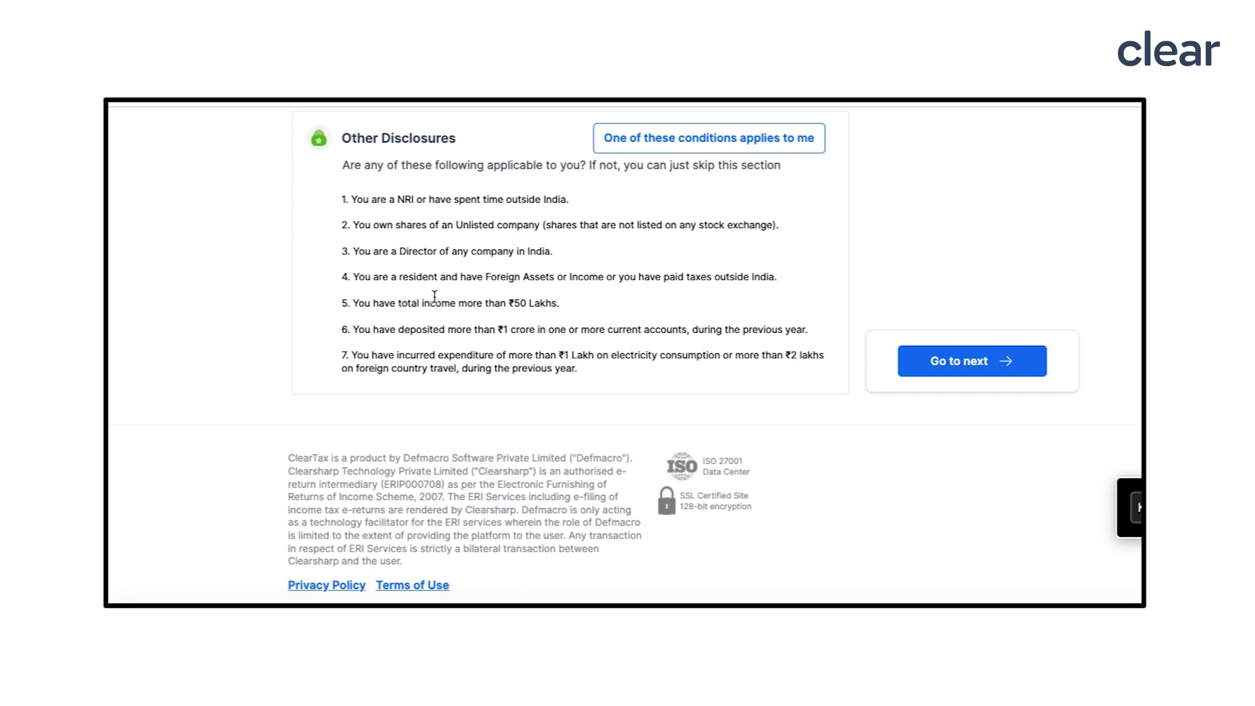
{"action": "left_click_drag", "start_coordinate": [405, 253], "coordinate": [501, 263]}
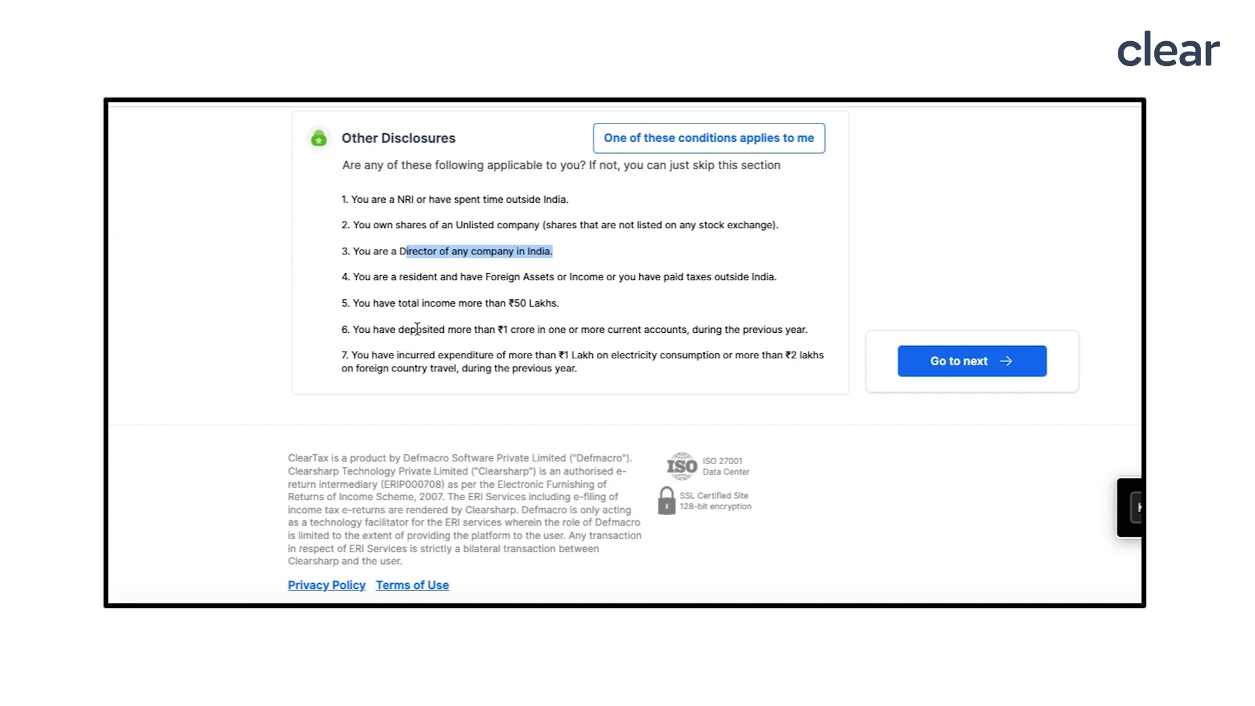
{"action": "left_click_drag", "start_coordinate": [430, 330], "coordinate": [536, 346]}
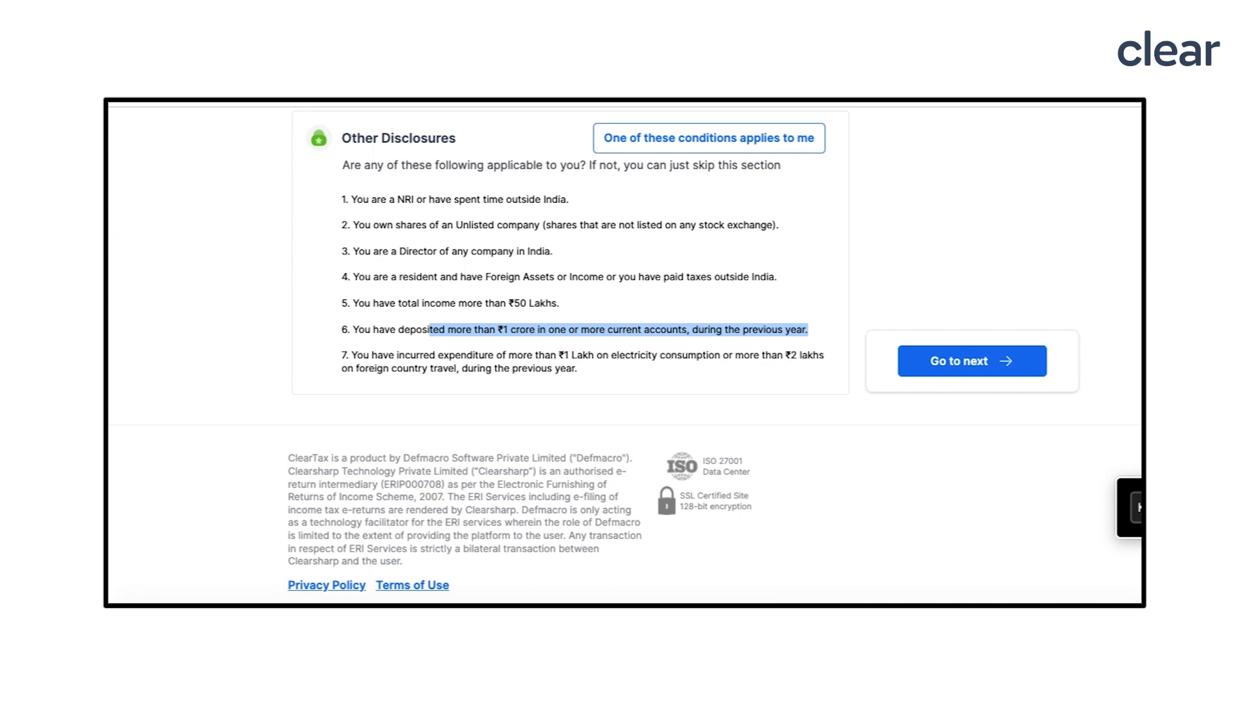
{"action": "scroll", "coordinate": [625, 353], "scroll_direction": "up", "scroll_amount": 20}
{"action": "scroll", "coordinate": [626, 353], "scroll_direction": "down", "scroll_amount": 20}
{"action": "left_click", "coordinate": [968, 375]}
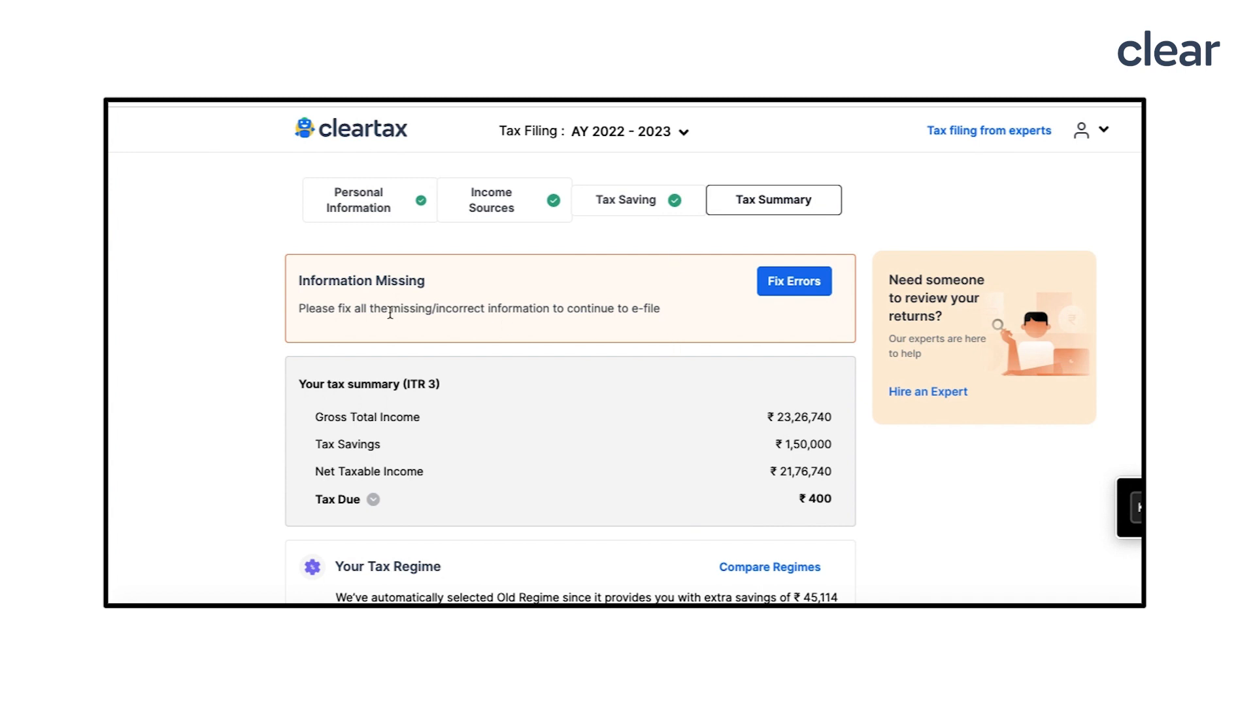
Try to fix the missing information flagged on the Tax Summary, and return to the summary page
{"action": "left_click_drag", "start_coordinate": [316, 308], "coordinate": [659, 289]}
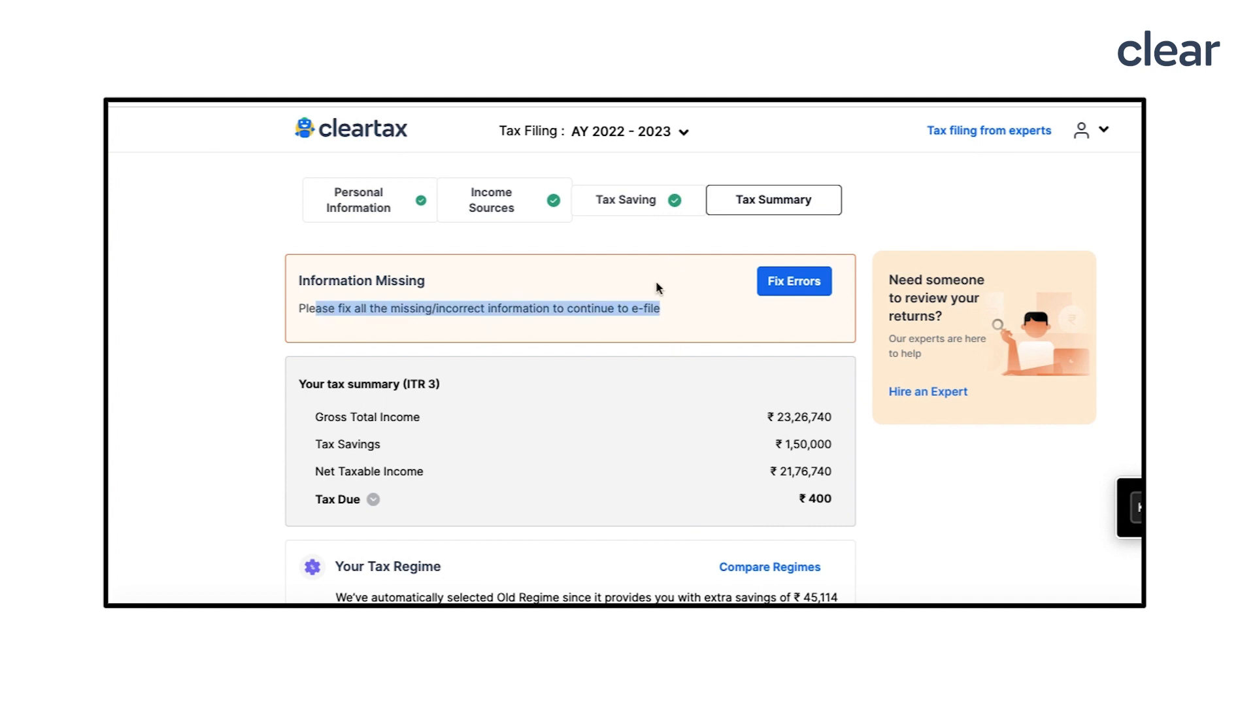
{"action": "left_click", "coordinate": [789, 283]}
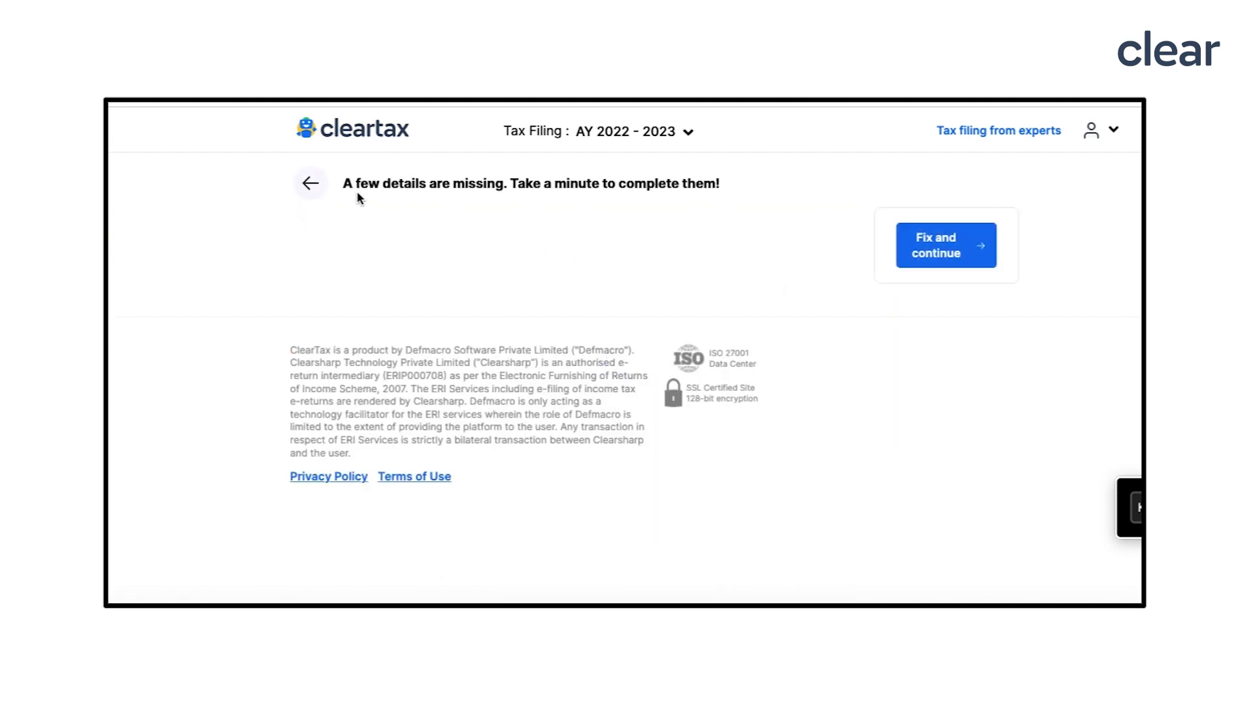
{"action": "left_click", "coordinate": [966, 261]}
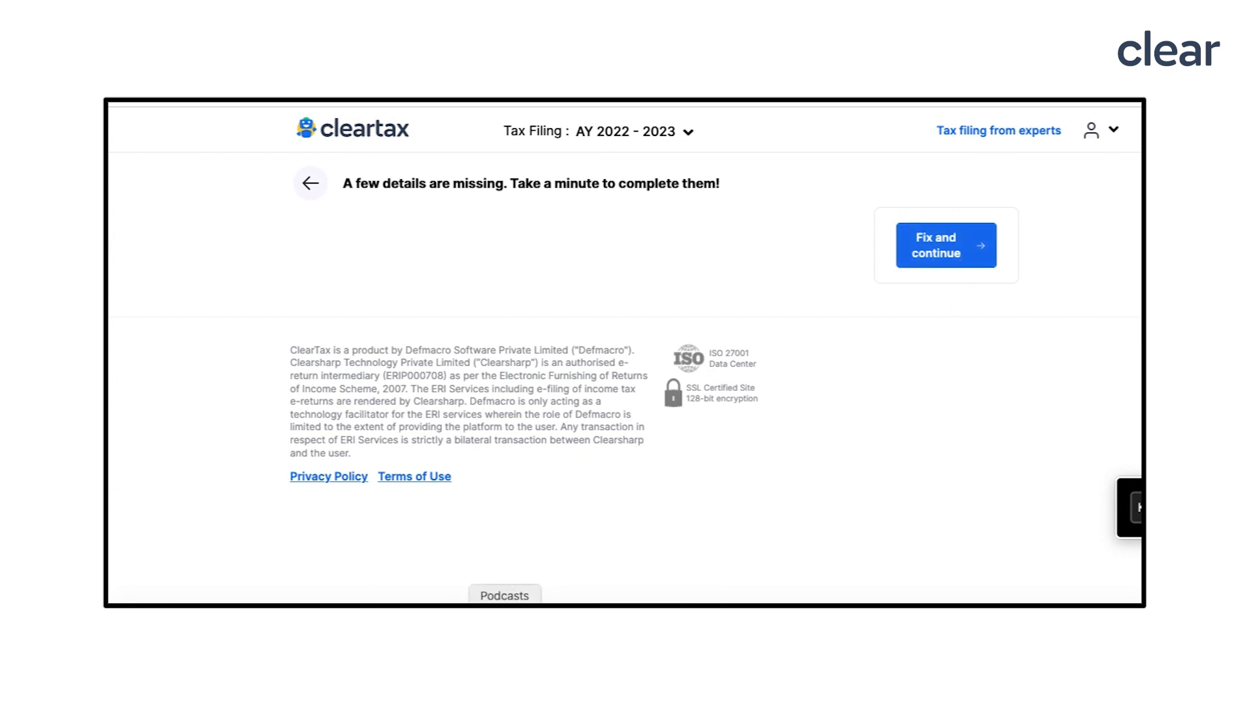
{"action": "left_click", "coordinate": [961, 253]}
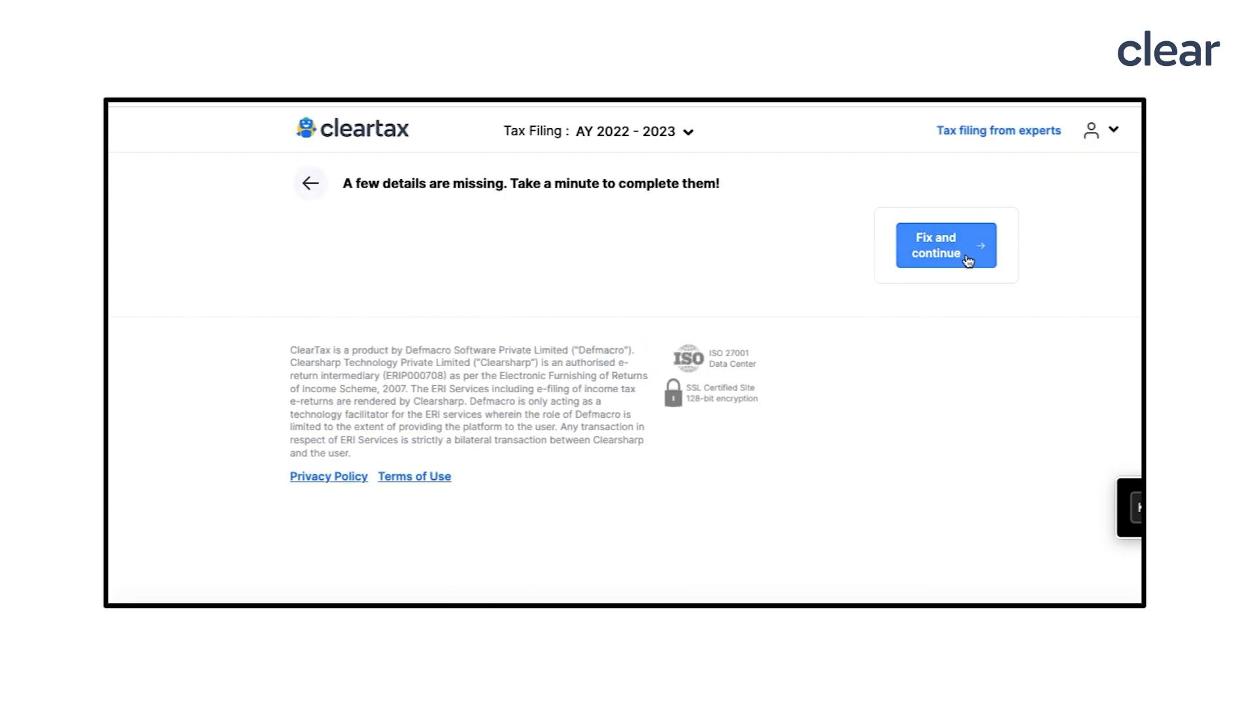
{"action": "left_click", "coordinate": [962, 255]}
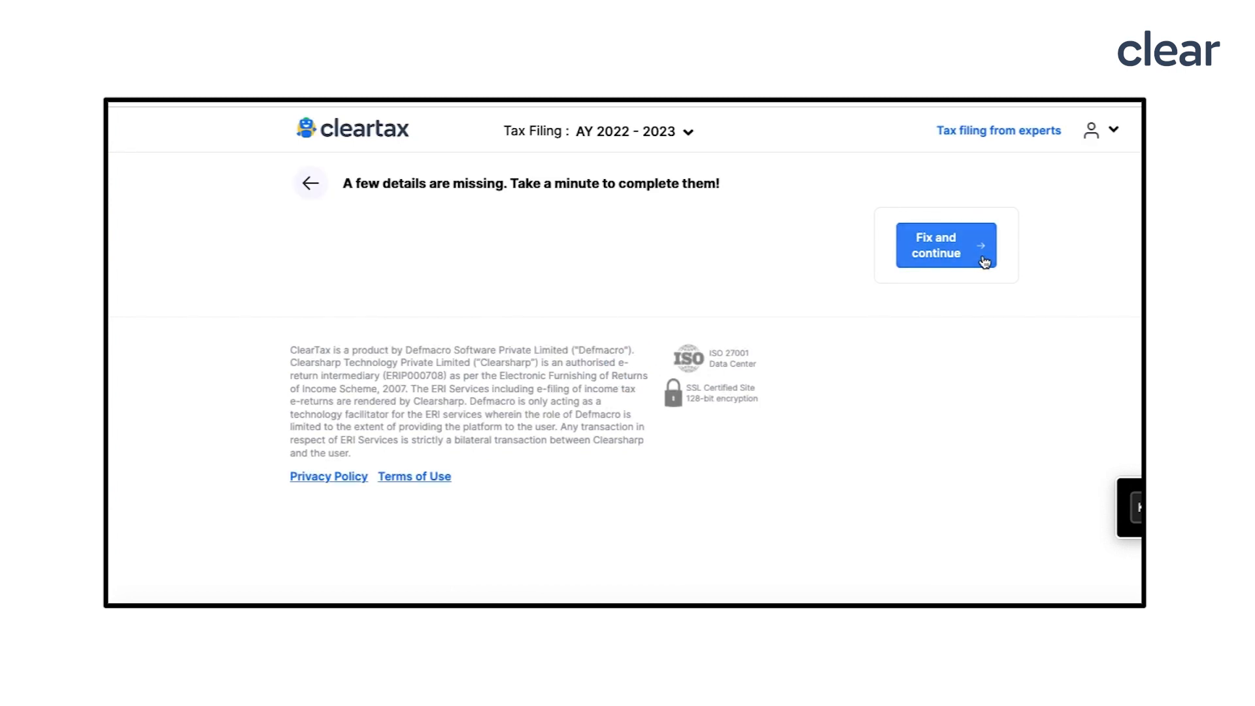
{"action": "left_click", "coordinate": [309, 184]}
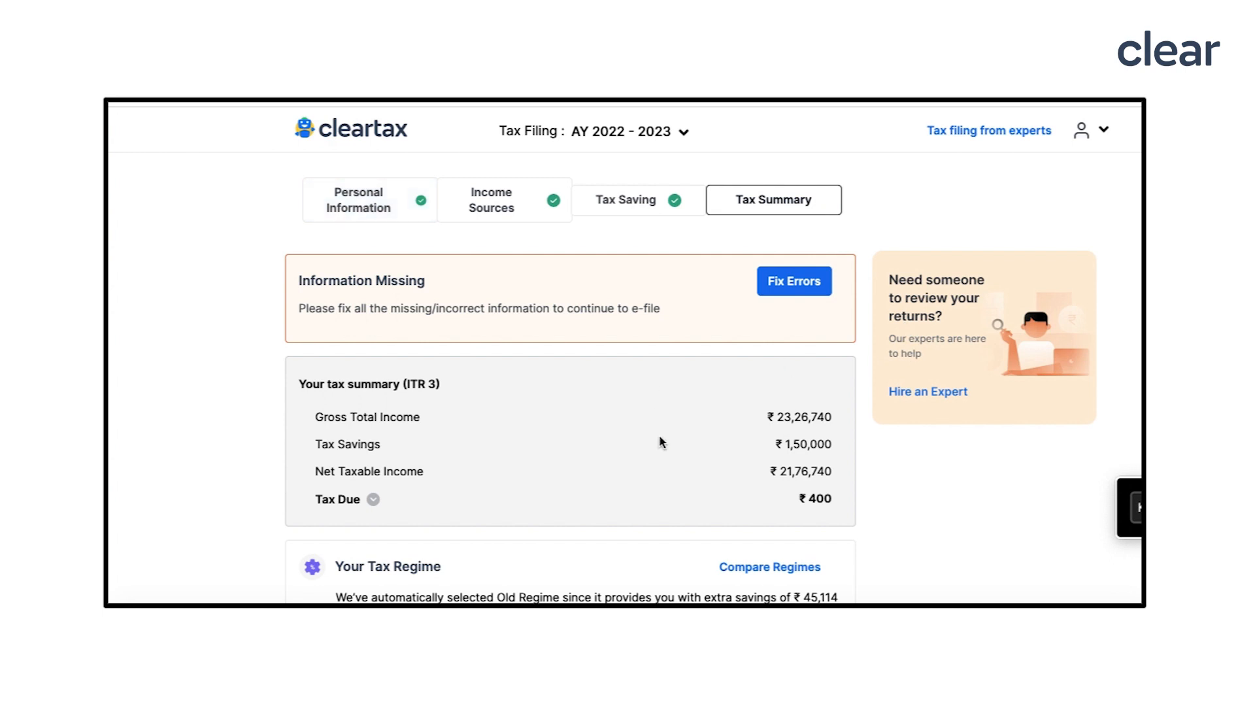
Review the ITR 3 tax summary figures and the Your Tax Regime section with its required Form 10IE question
{"action": "scroll", "coordinate": [661, 440], "scroll_direction": "down", "scroll_amount": 5}
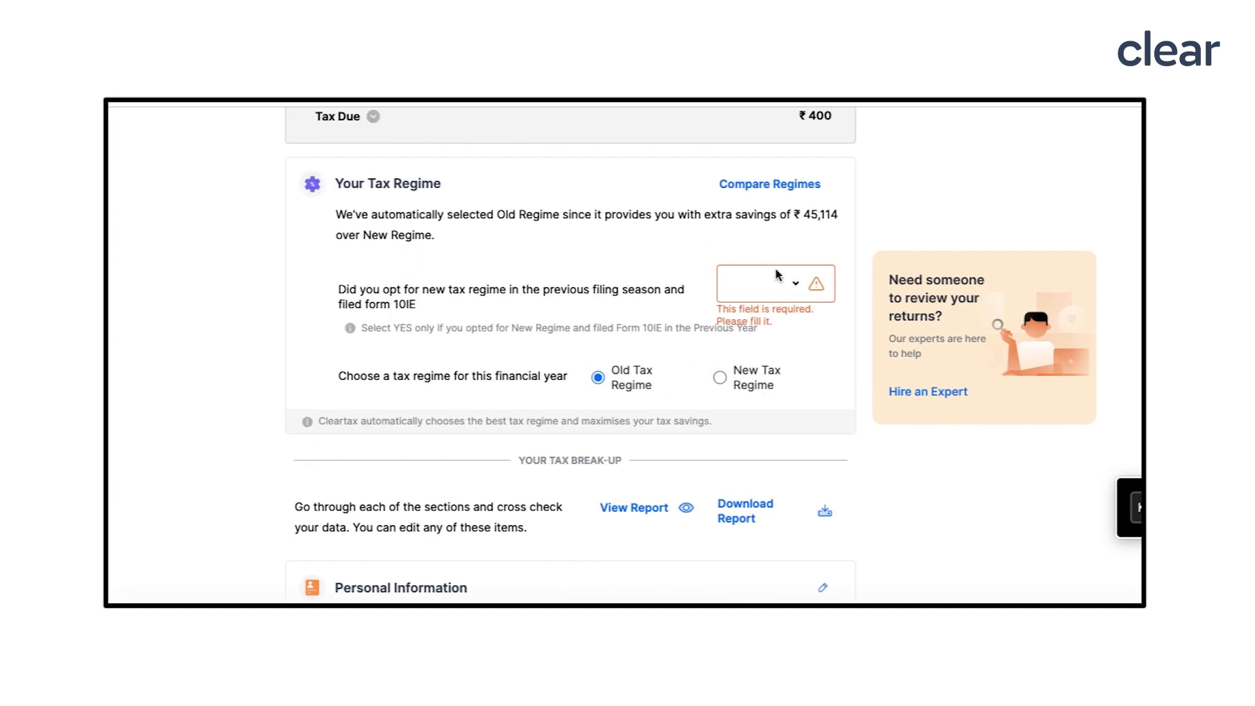
{"action": "scroll", "coordinate": [726, 420], "scroll_direction": "down", "scroll_amount": 1}
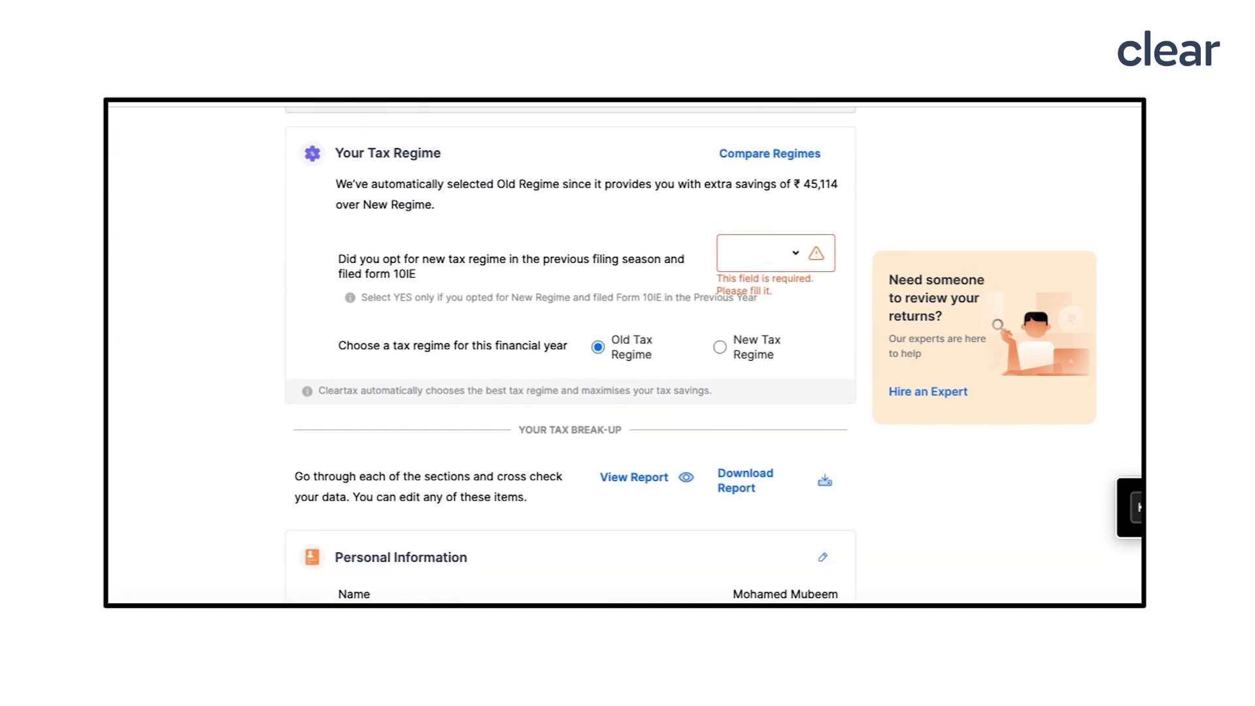
{"action": "scroll", "coordinate": [846, 427], "scroll_direction": "up", "scroll_amount": 6}
{"action": "scroll", "coordinate": [846, 426], "scroll_direction": "down", "scroll_amount": 3}
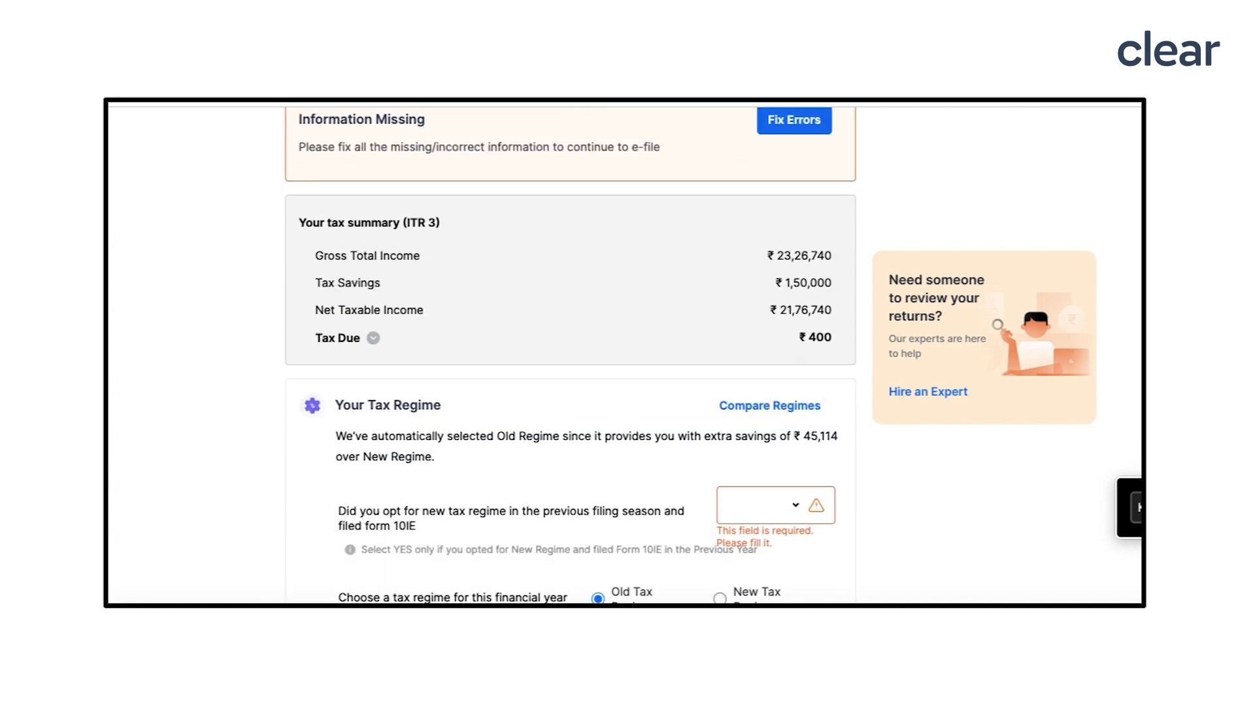
{"action": "scroll", "coordinate": [756, 462], "scroll_direction": "up", "scroll_amount": 3}
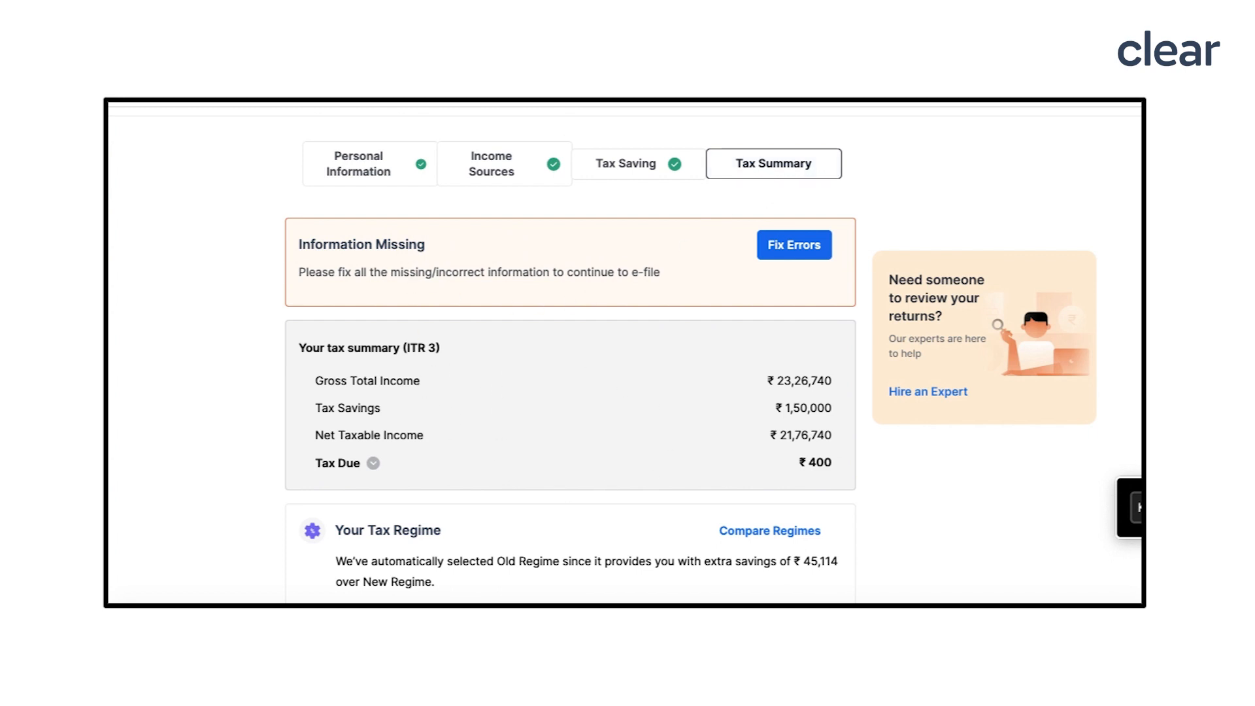
{"action": "scroll", "coordinate": [1104, 295], "scroll_direction": "down", "scroll_amount": 3}
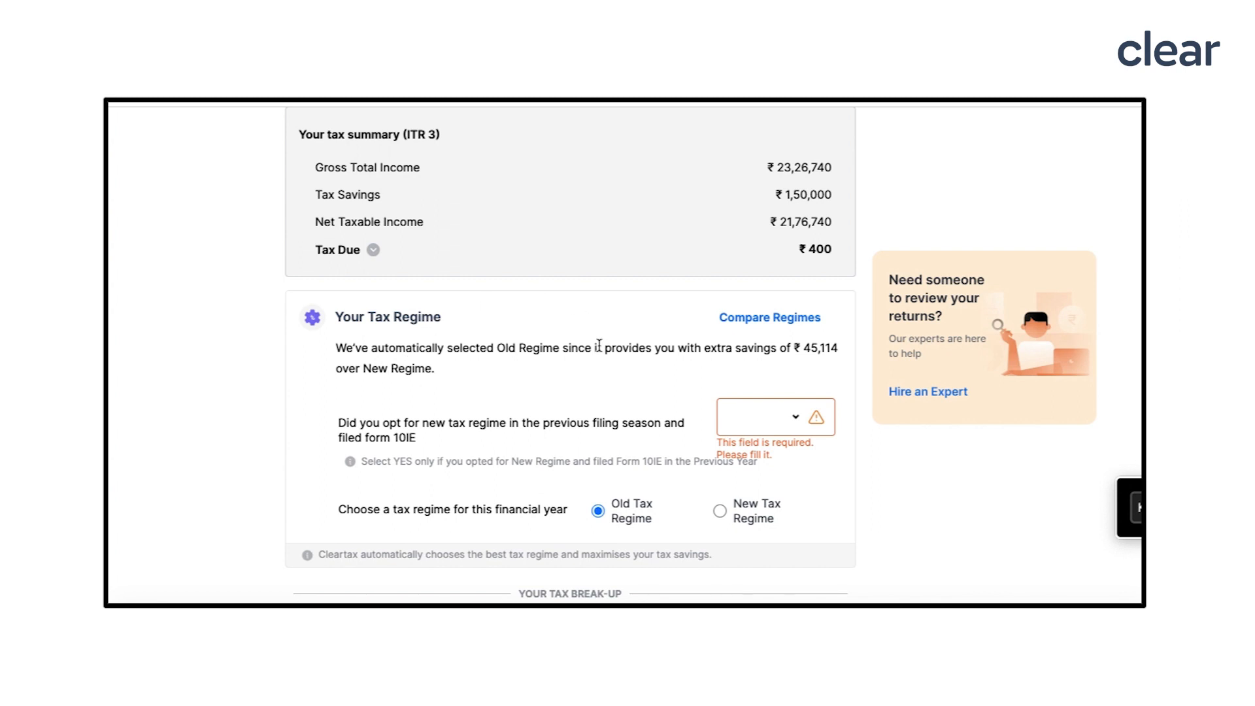
Compare the old and new tax regimes from gross salary through final tax payable, and close the comparison
{"action": "left_click", "coordinate": [765, 321]}
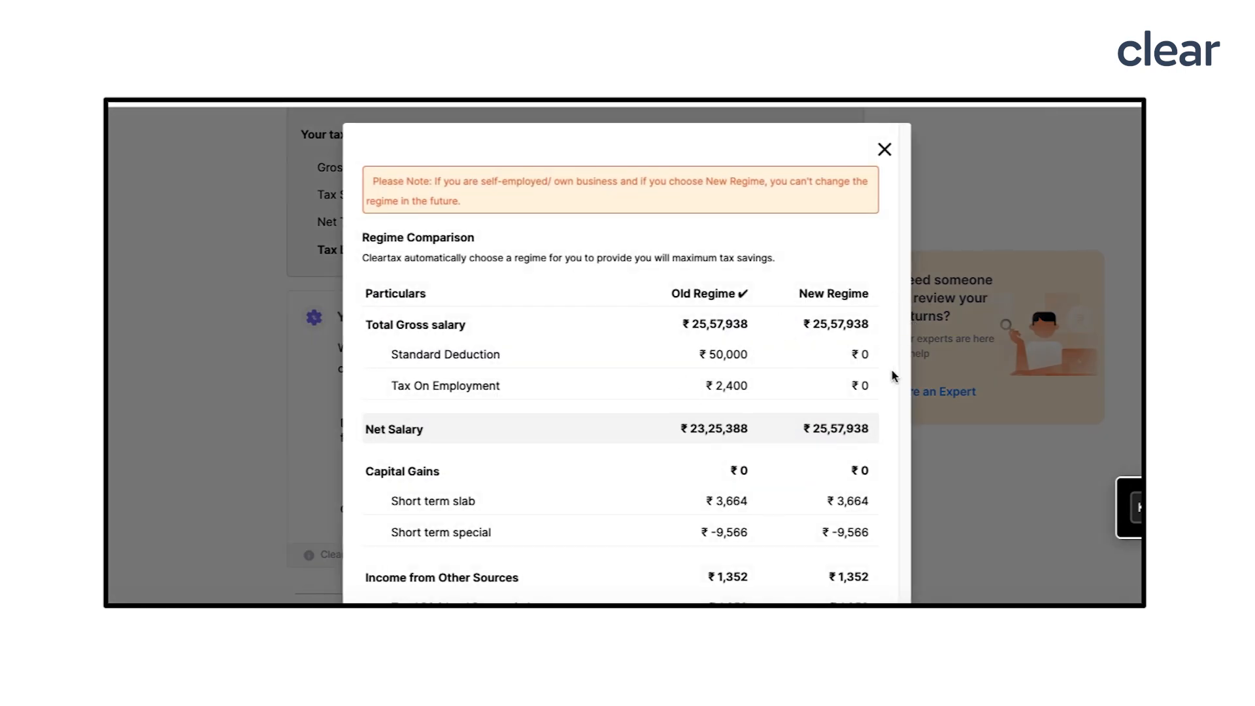
{"action": "scroll", "coordinate": [686, 499], "scroll_direction": "down", "scroll_amount": 1}
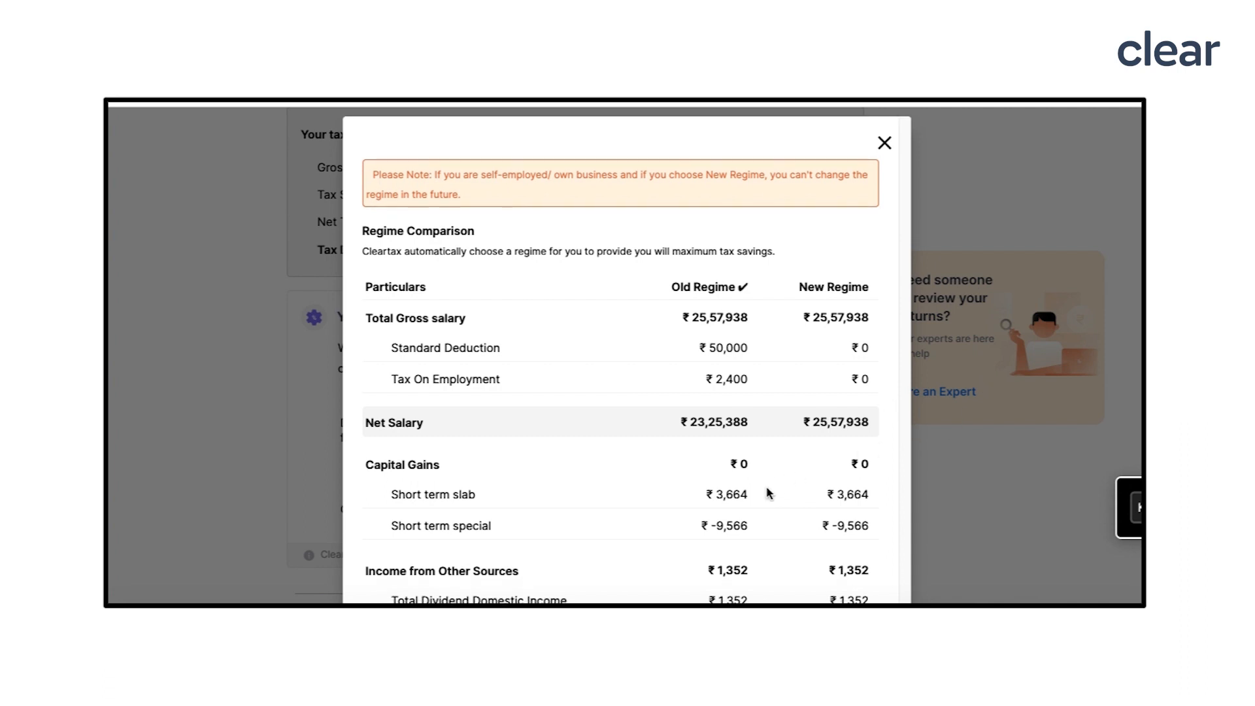
{"action": "scroll", "coordinate": [768, 493], "scroll_direction": "down", "scroll_amount": 8}
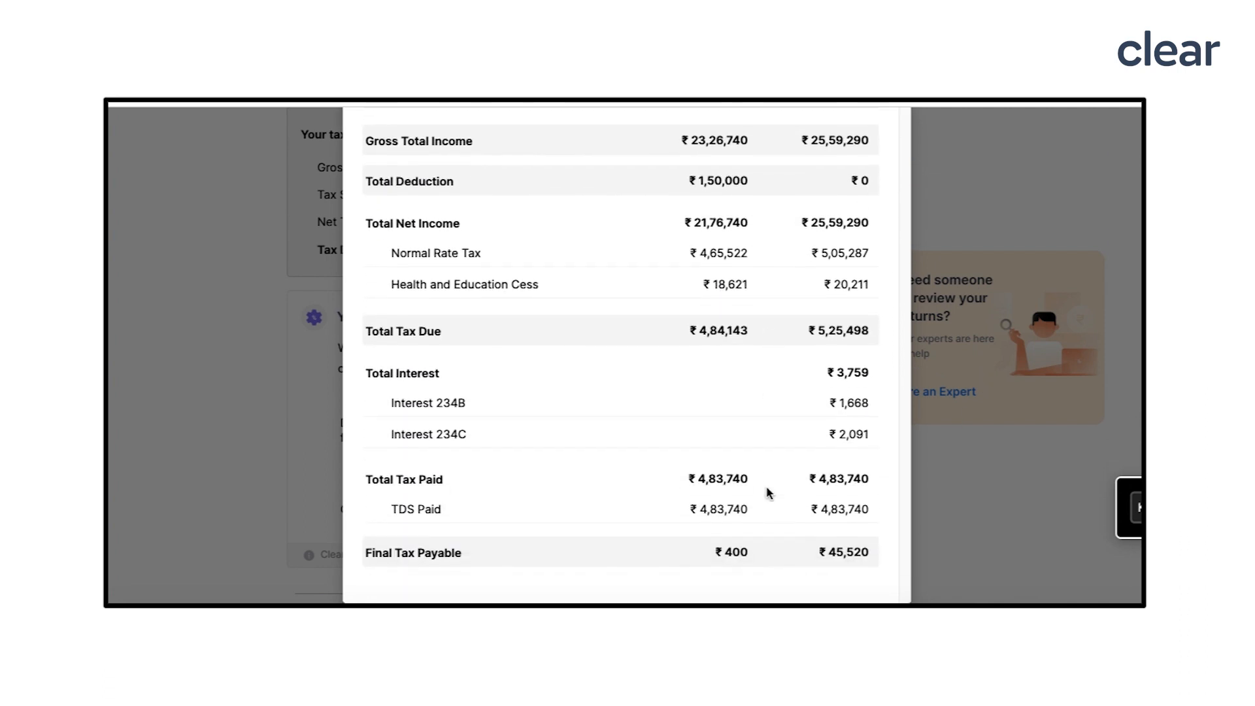
{"action": "scroll", "coordinate": [768, 493], "scroll_direction": "up", "scroll_amount": 8}
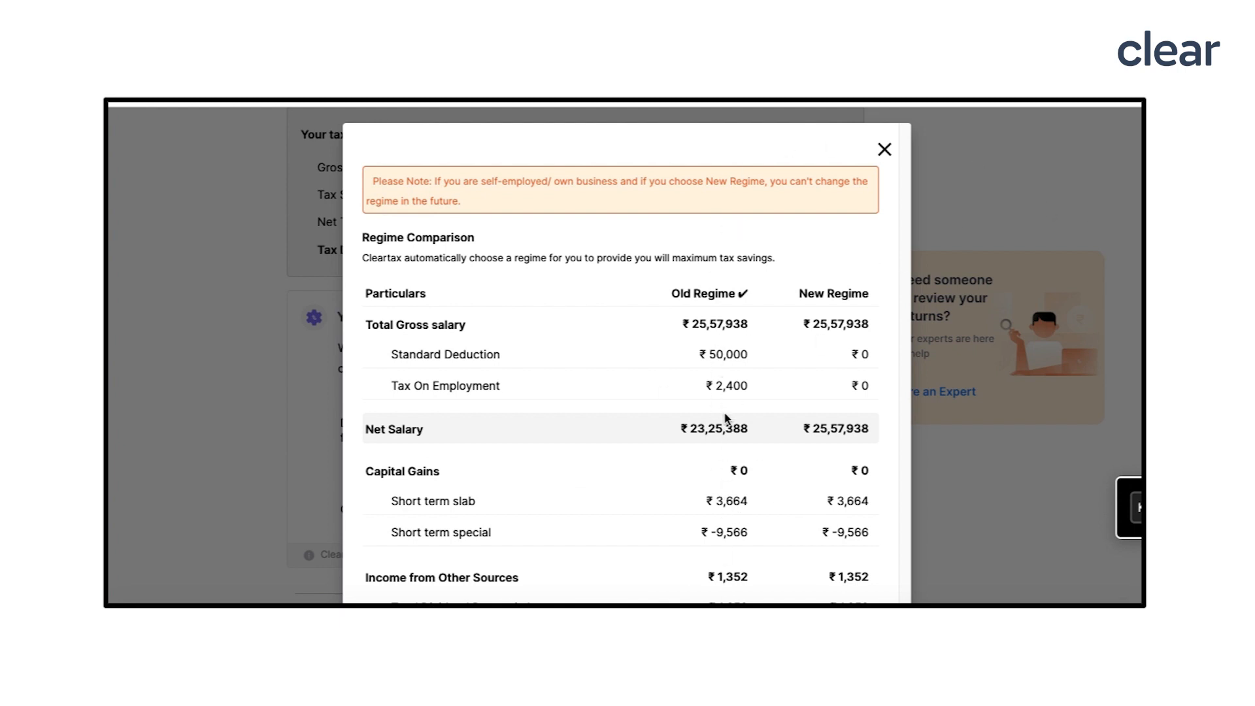
{"action": "left_click", "coordinate": [884, 151]}
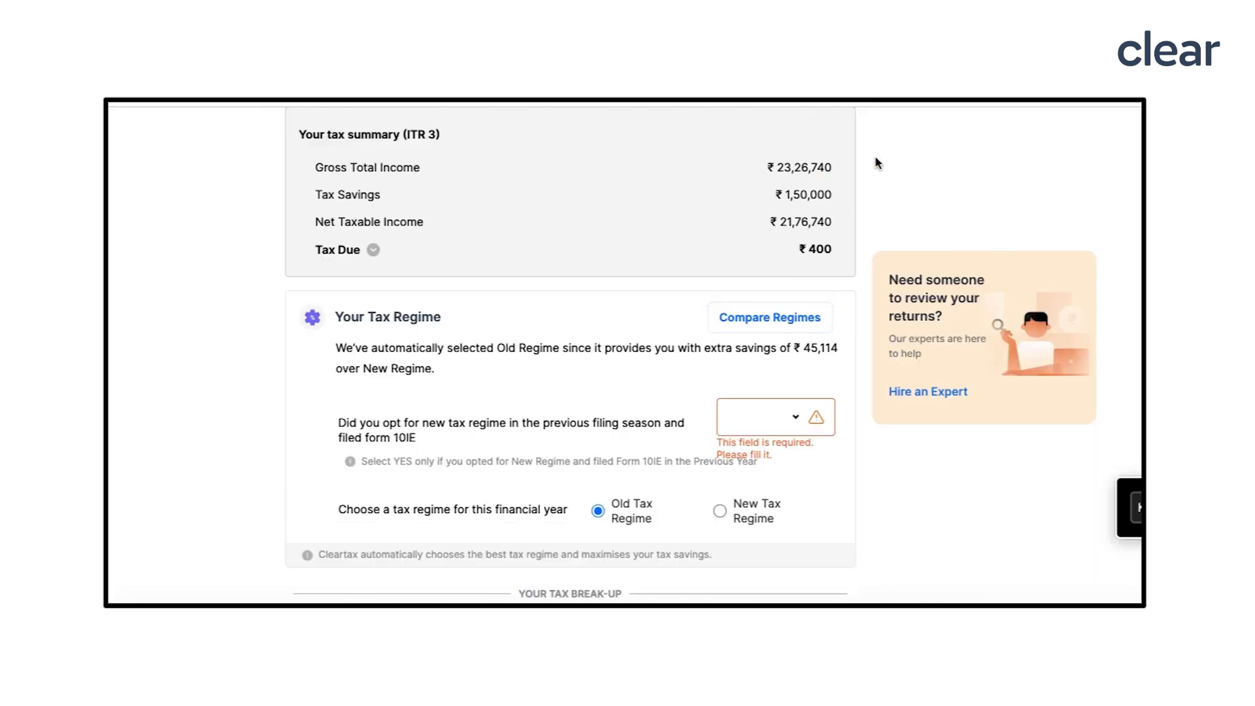
Answer No to having opted for the new tax regime and filed Form 10IE in the previous filing season
{"action": "scroll", "coordinate": [557, 246], "scroll_direction": "down", "scroll_amount": 3}
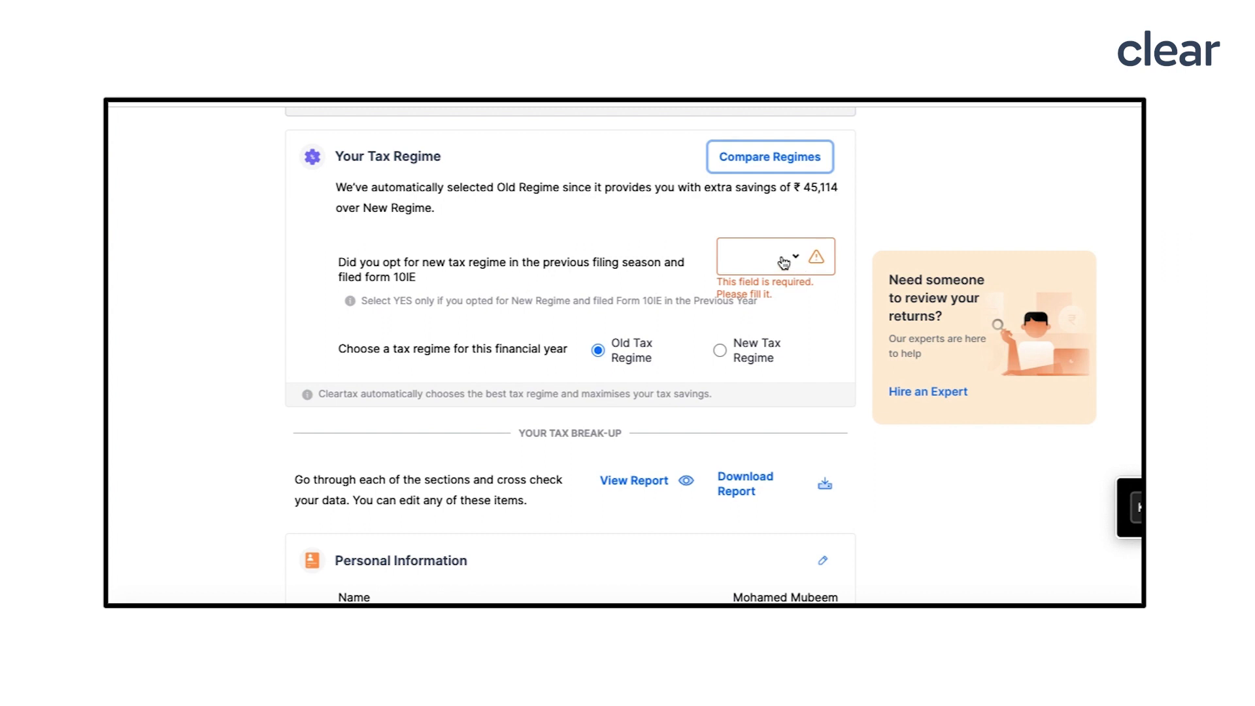
{"action": "left_click", "coordinate": [804, 261]}
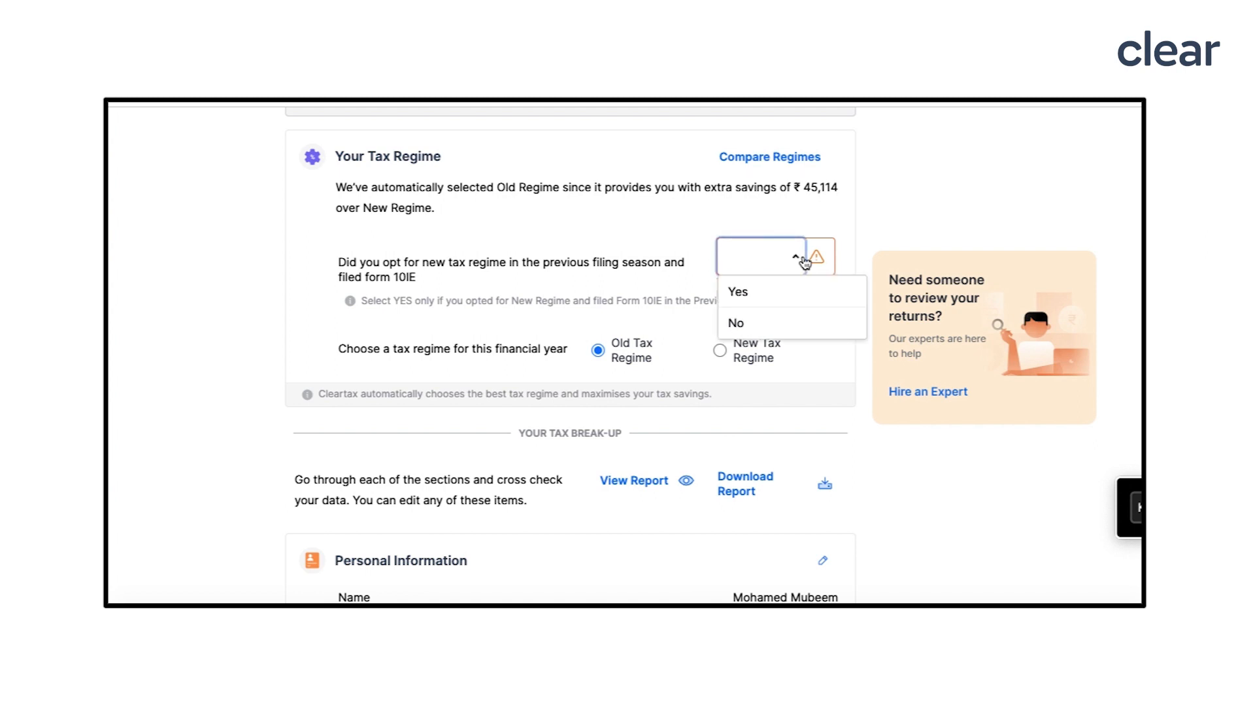
{"action": "left_click", "coordinate": [753, 325]}
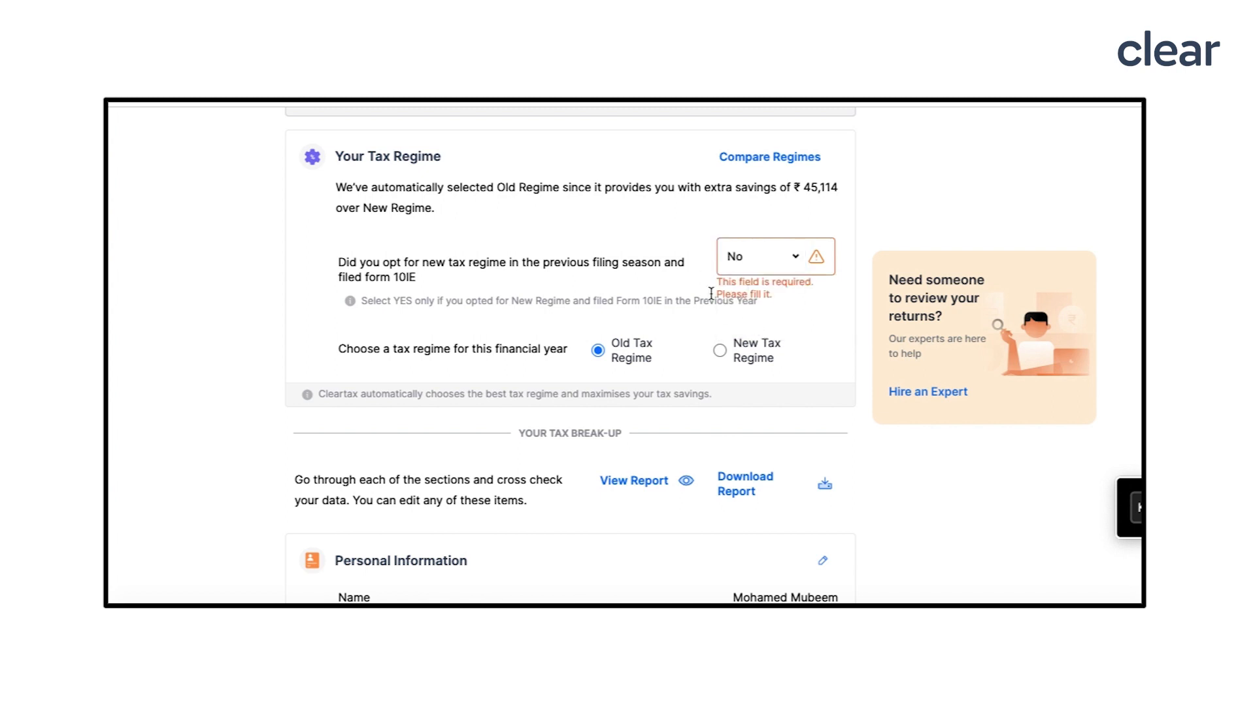
Open the tax break-up report and read it from the computation of income through to the bank account details
{"action": "scroll", "coordinate": [784, 314], "scroll_direction": "down", "scroll_amount": 5}
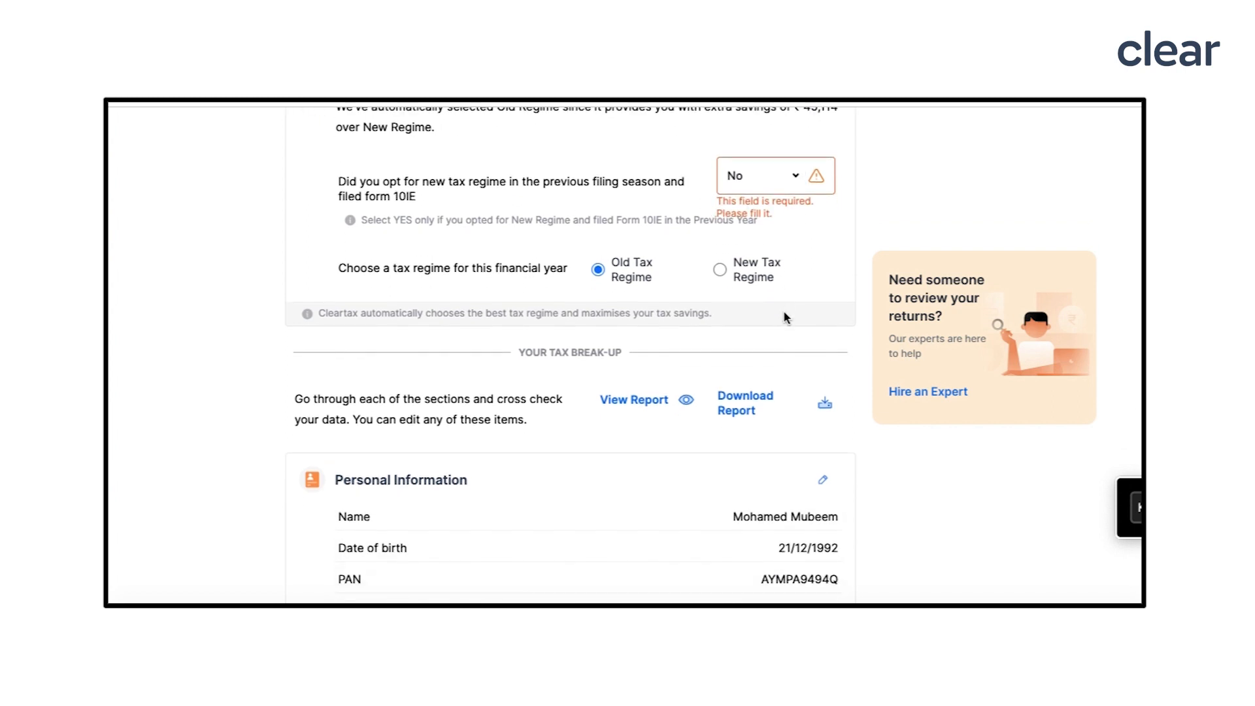
{"action": "scroll", "coordinate": [785, 317], "scroll_direction": "down", "scroll_amount": 2}
{"action": "scroll", "coordinate": [787, 317], "scroll_direction": "up", "scroll_amount": 3}
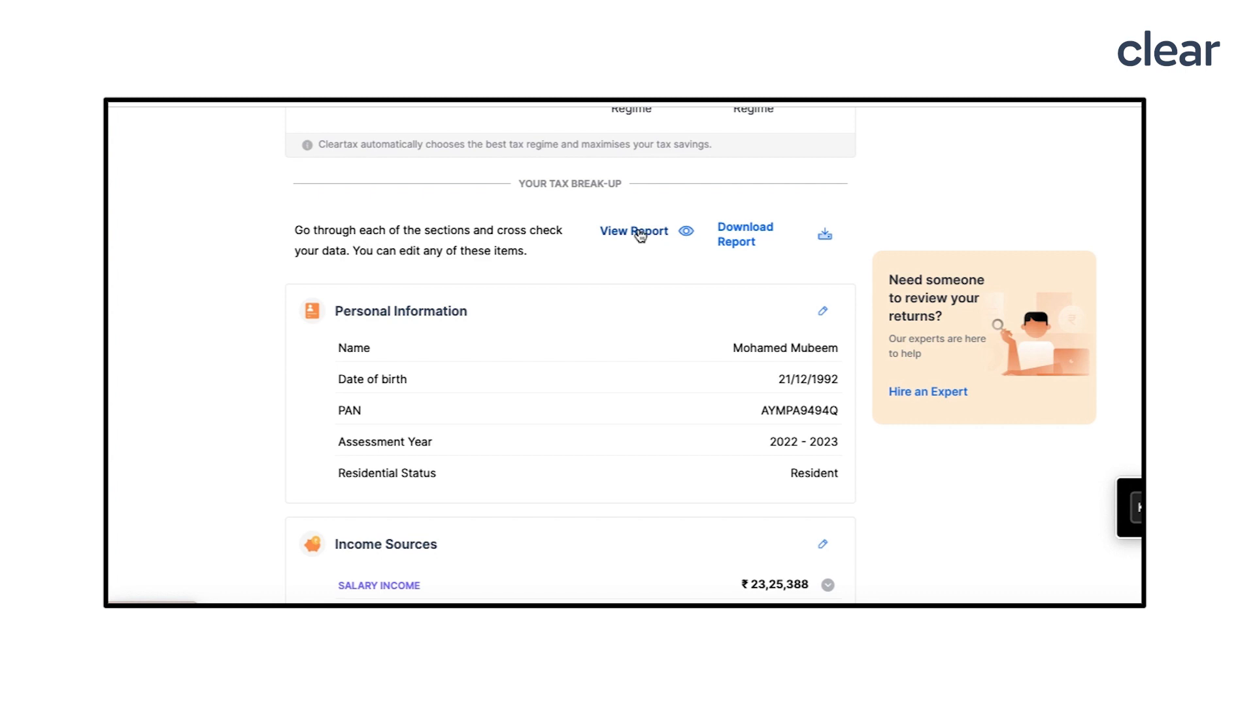
{"action": "left_click", "coordinate": [640, 234]}
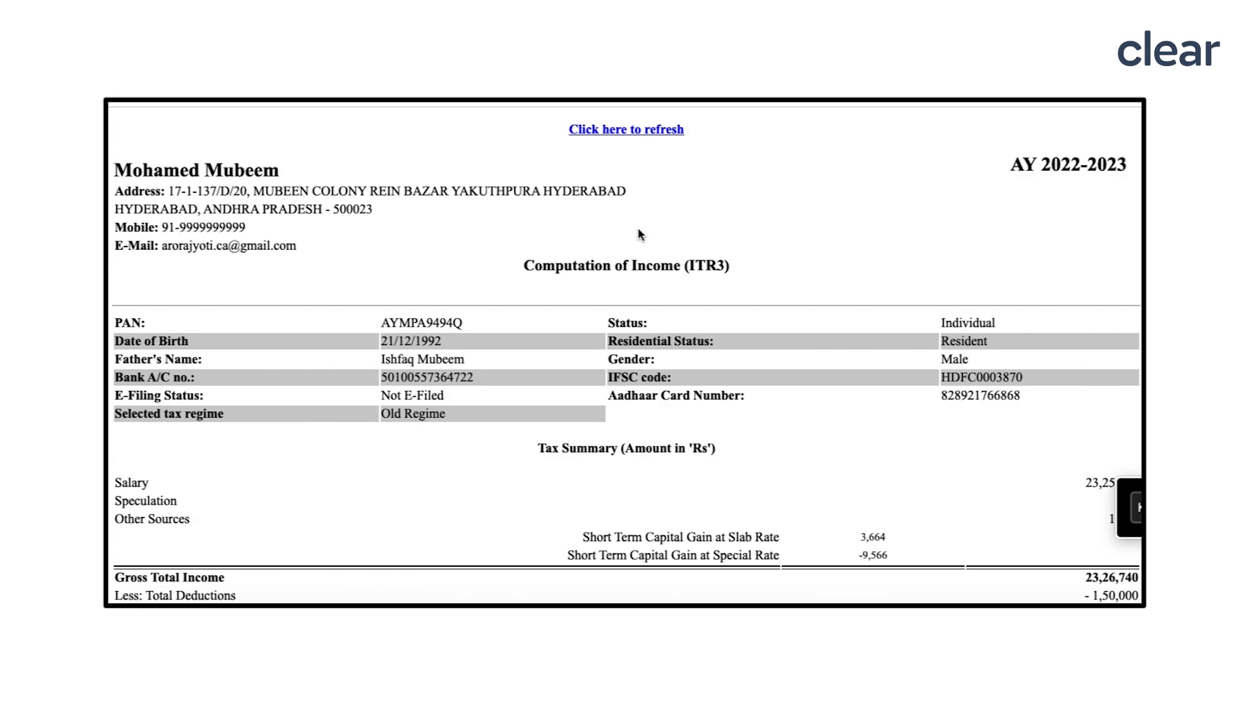
{"action": "scroll", "coordinate": [578, 457], "scroll_direction": "down", "scroll_amount": 3}
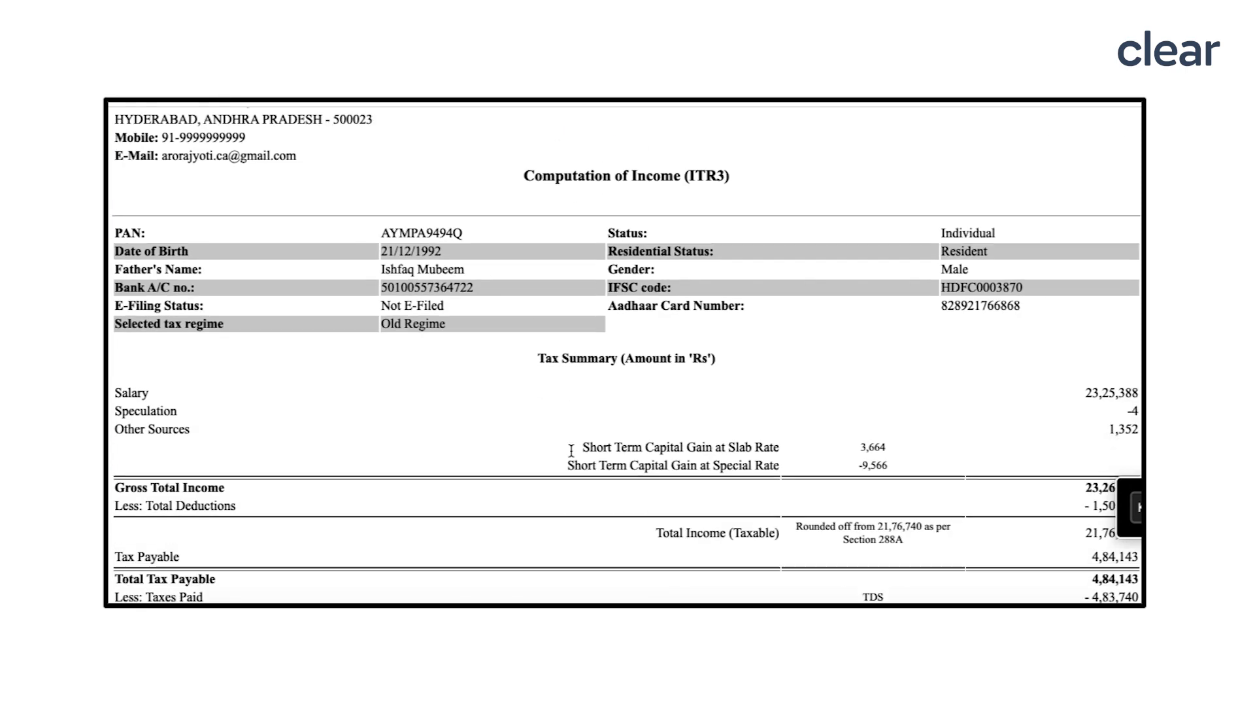
{"action": "scroll", "coordinate": [578, 458], "scroll_direction": "down", "scroll_amount": 15}
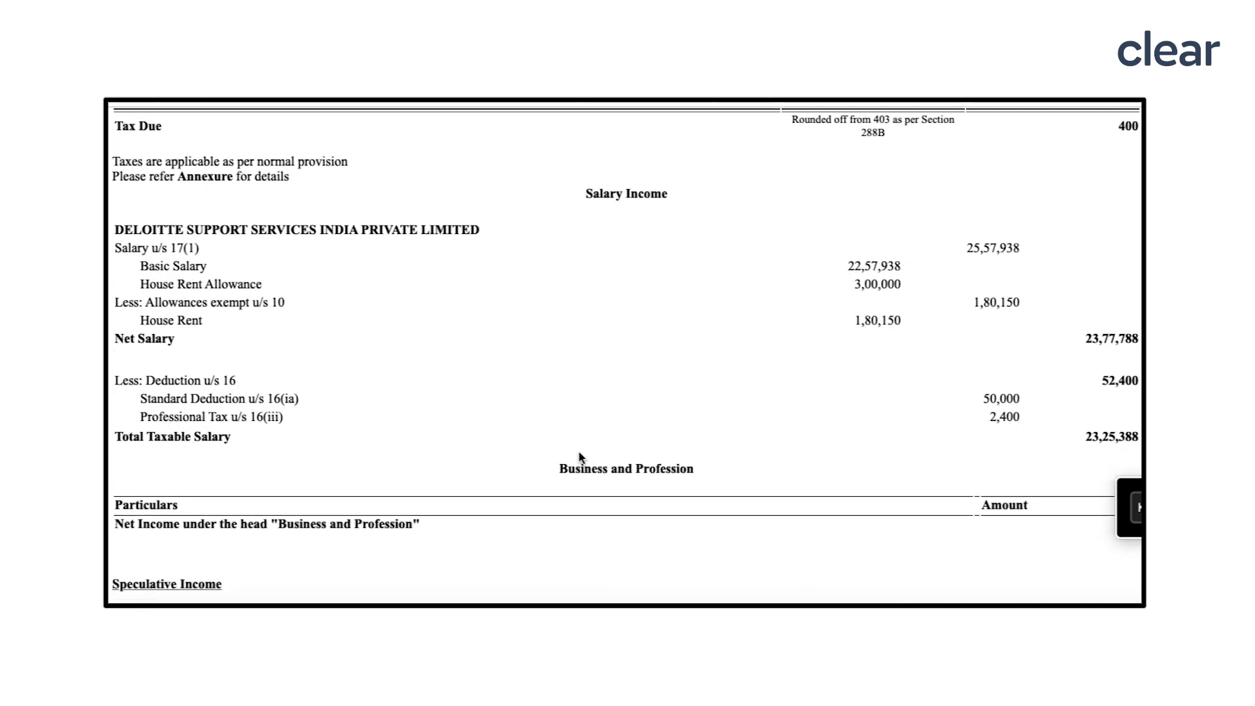
{"action": "scroll", "coordinate": [578, 457], "scroll_direction": "down", "scroll_amount": 20}
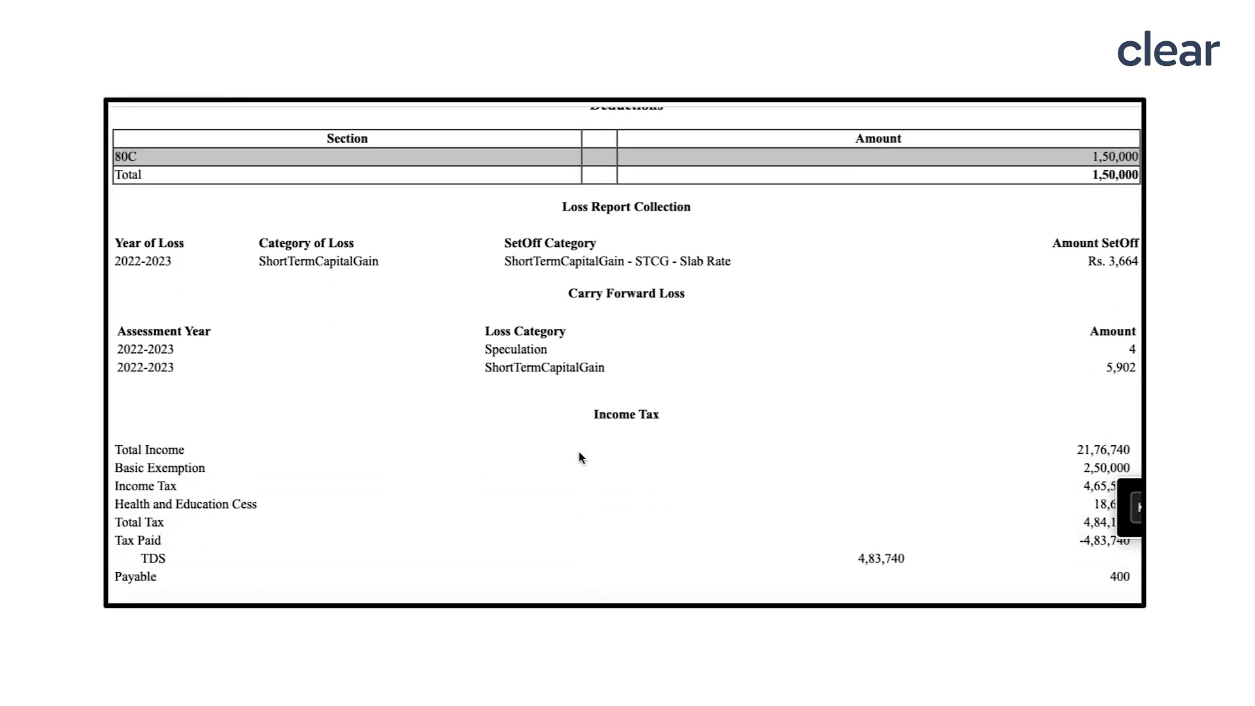
{"action": "scroll", "coordinate": [577, 457], "scroll_direction": "down", "scroll_amount": 20}
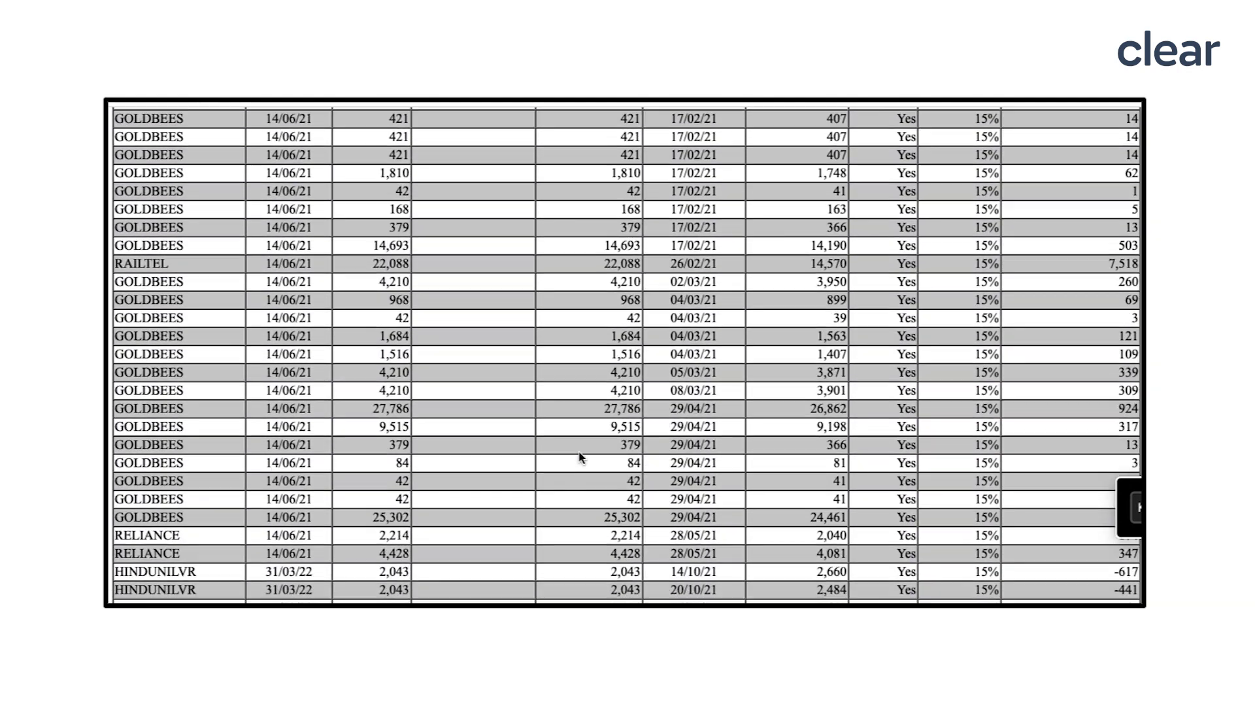
{"action": "scroll", "coordinate": [578, 457], "scroll_direction": "down", "scroll_amount": 5}
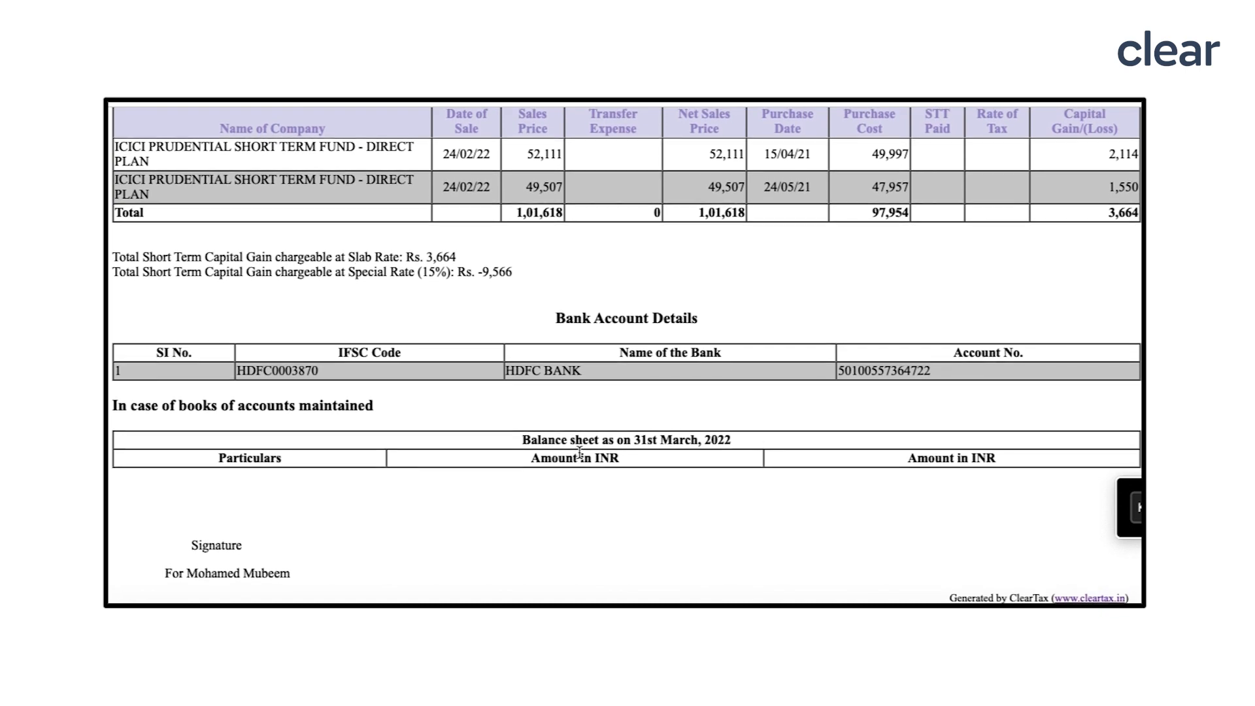
Recheck the report's annexures, carry forward loss, deductions and speculative income, and return to the Tax Summary
{"action": "scroll", "coordinate": [580, 458], "scroll_direction": "up", "scroll_amount": 10}
{"action": "scroll", "coordinate": [579, 458], "scroll_direction": "down", "scroll_amount": 5}
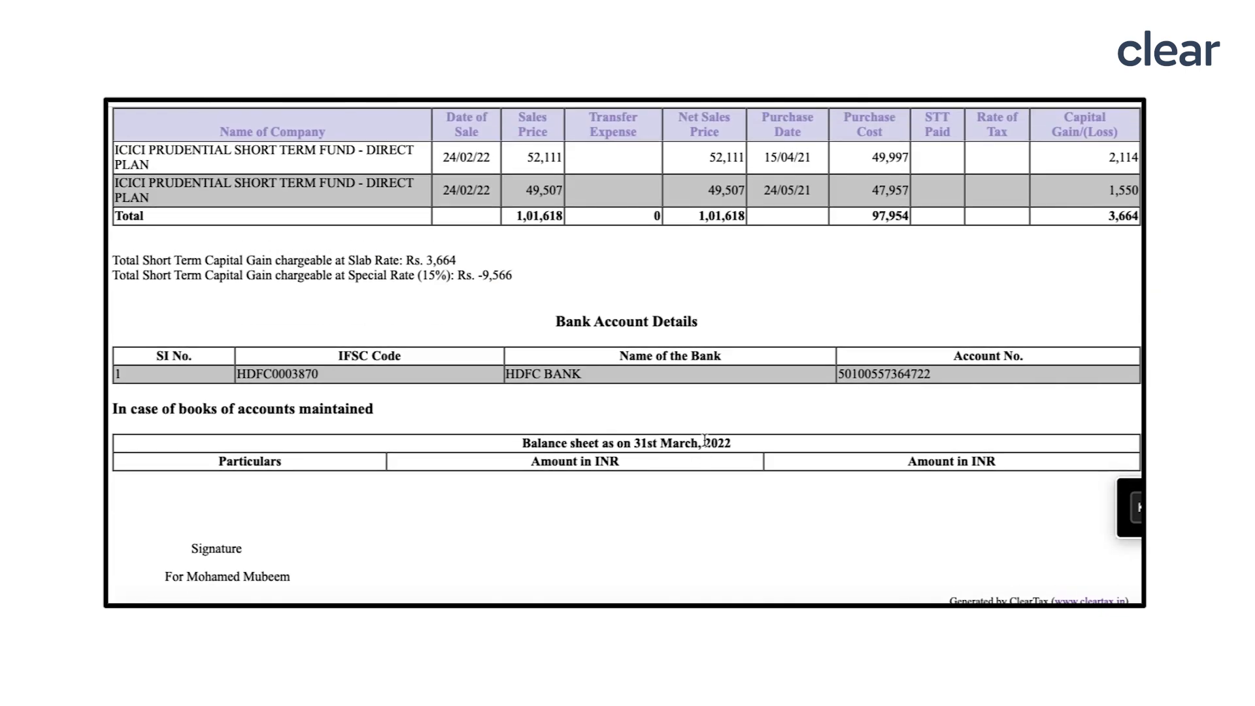
{"action": "scroll", "coordinate": [527, 378], "scroll_direction": "up", "scroll_amount": 10}
{"action": "scroll", "coordinate": [526, 378], "scroll_direction": "up", "scroll_amount": 15}
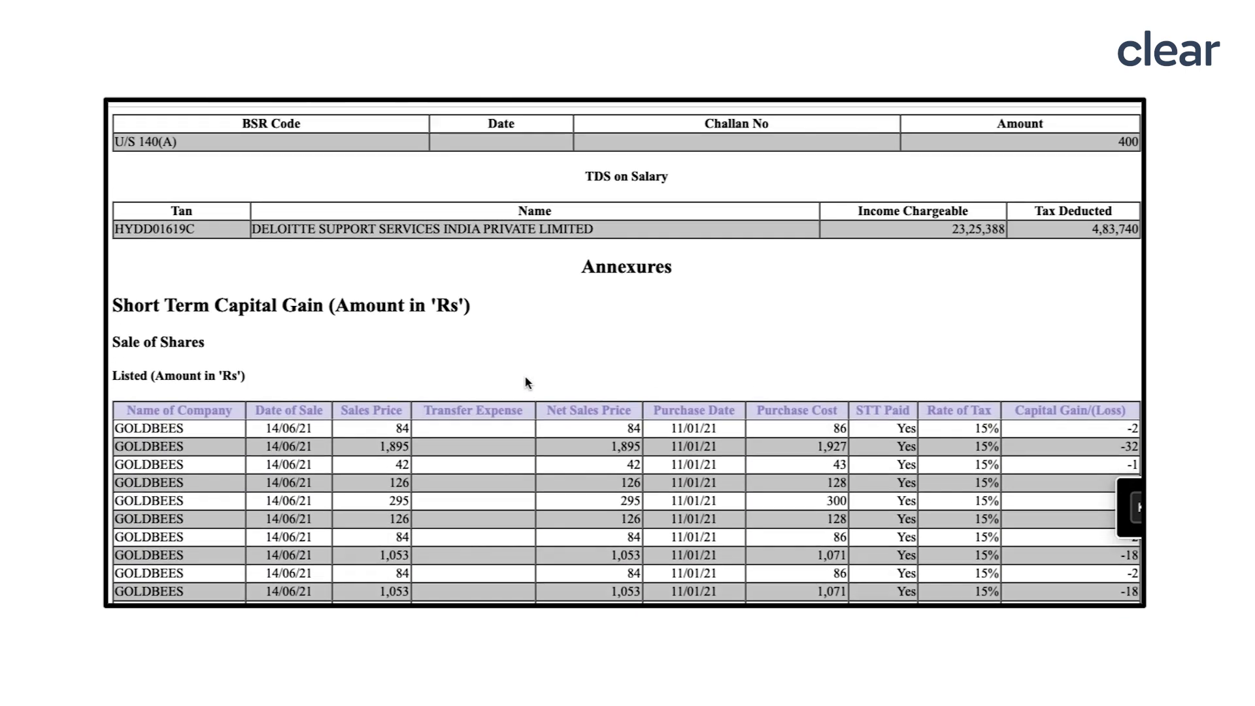
{"action": "scroll", "coordinate": [528, 384], "scroll_direction": "up", "scroll_amount": 4}
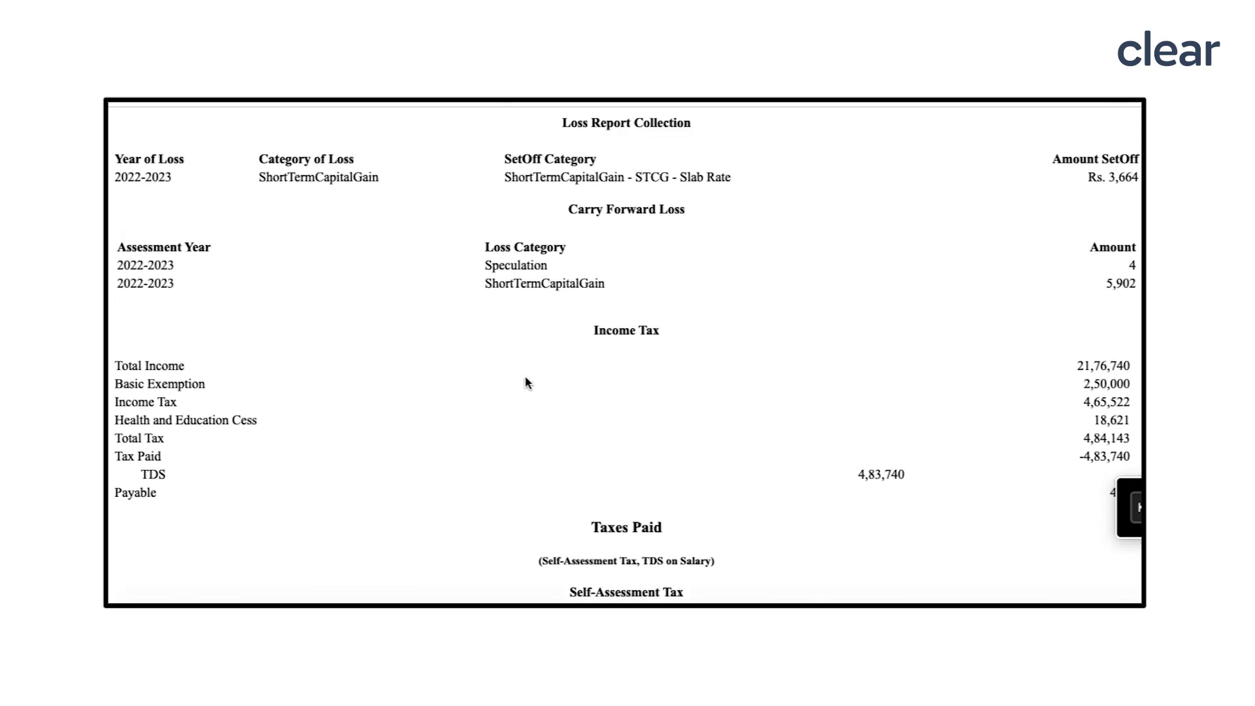
{"action": "scroll", "coordinate": [526, 382], "scroll_direction": "up", "scroll_amount": 1}
{"action": "scroll", "coordinate": [524, 381], "scroll_direction": "down", "scroll_amount": 4}
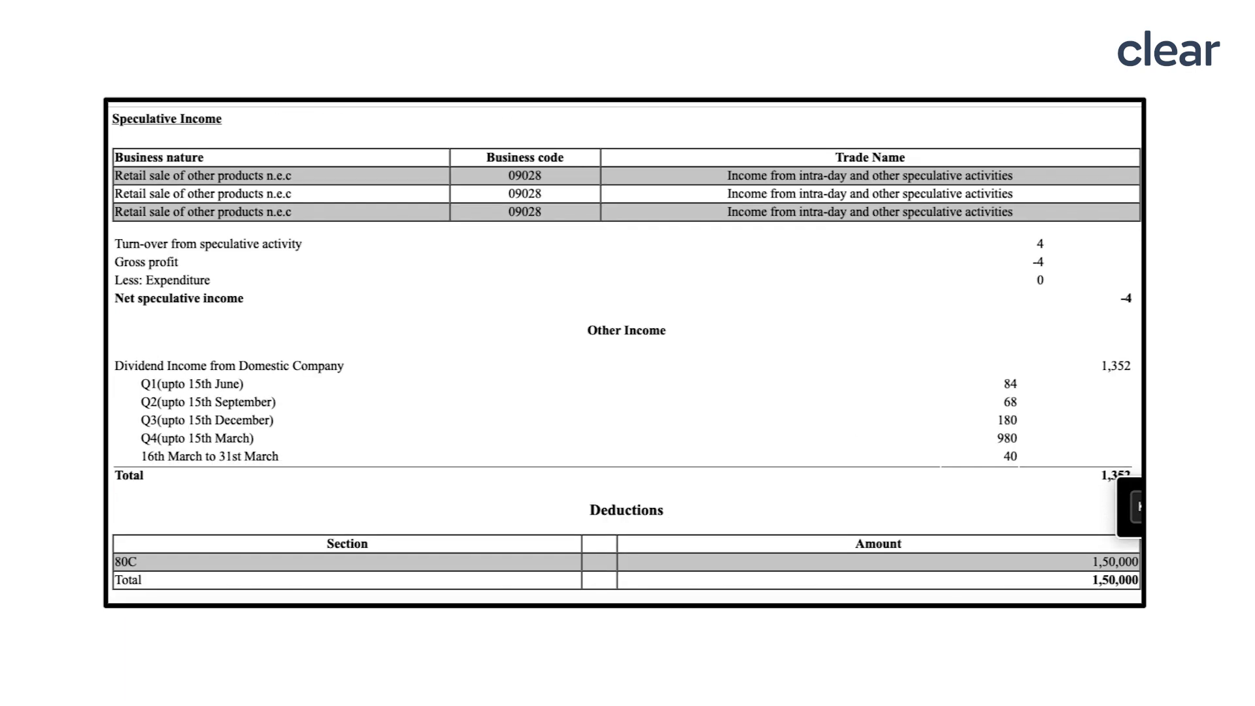
{"action": "scroll", "coordinate": [625, 353], "scroll_direction": "up", "scroll_amount": 15}
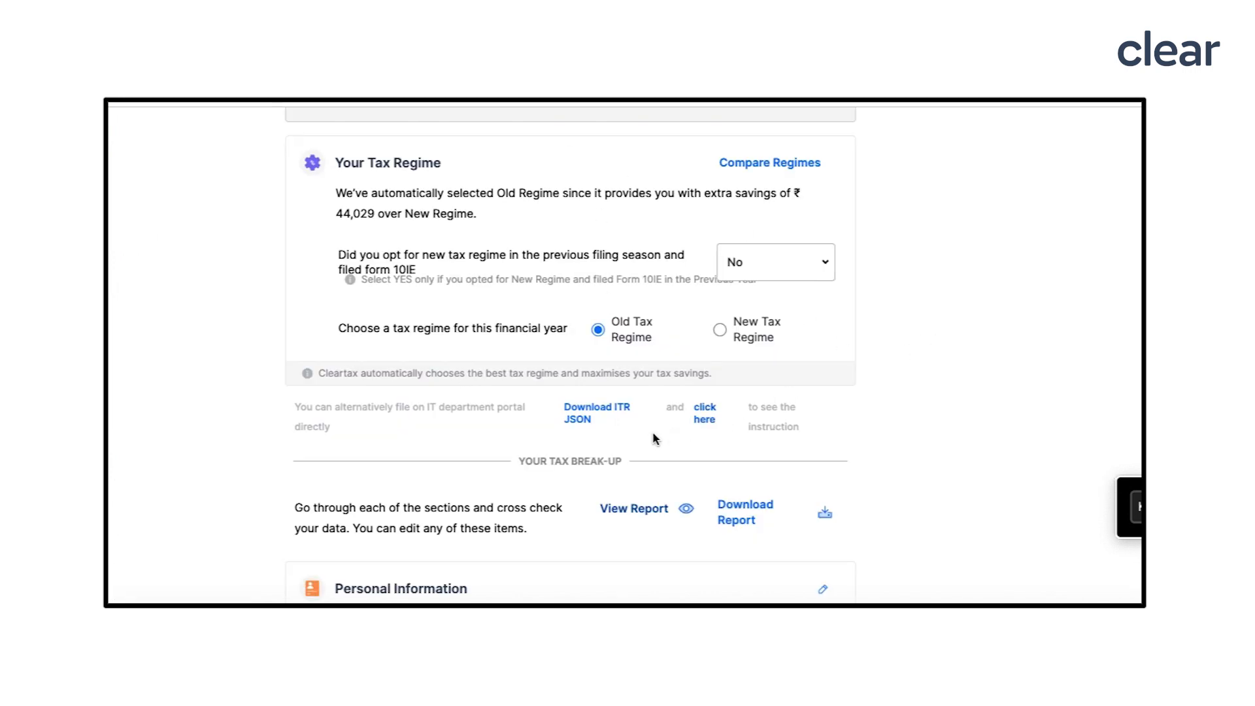
Review the tax break-up on the summary page, from personal information and income sources to tax paid and refund
{"action": "scroll", "coordinate": [677, 426], "scroll_direction": "up", "scroll_amount": 1}
{"action": "scroll", "coordinate": [677, 427], "scroll_direction": "down", "scroll_amount": 3}
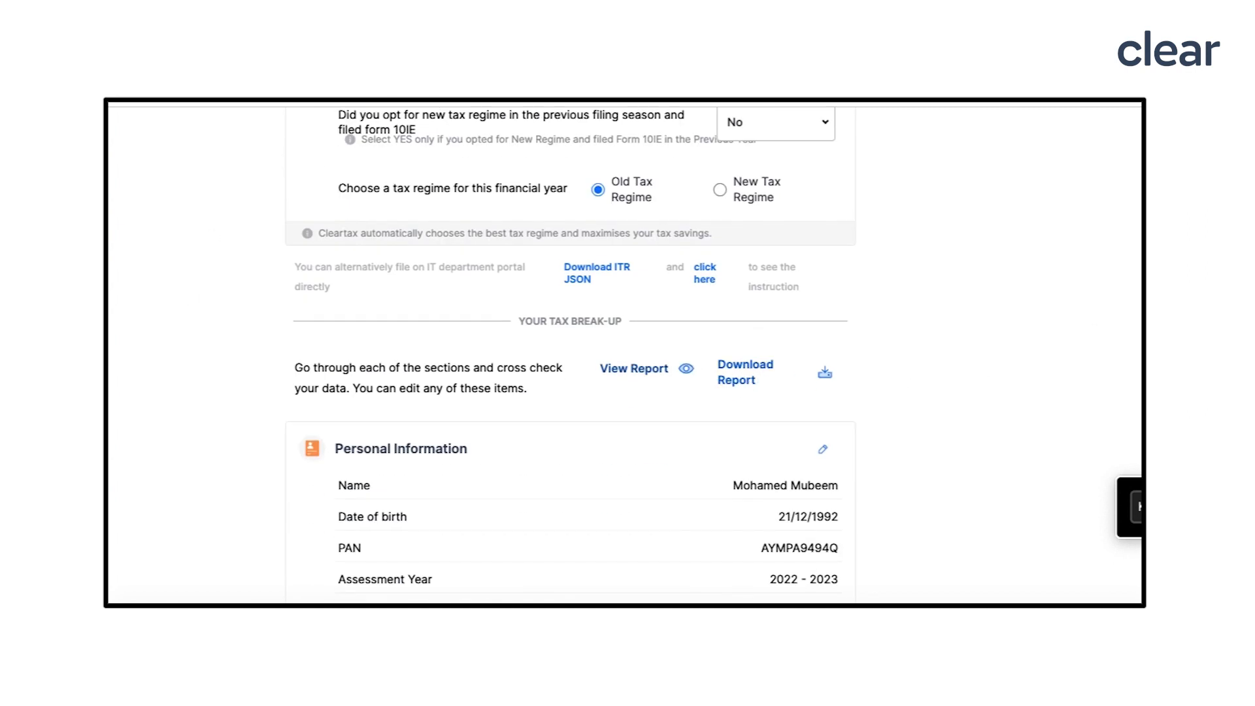
{"action": "scroll", "coordinate": [570, 353], "scroll_direction": "down", "scroll_amount": 5}
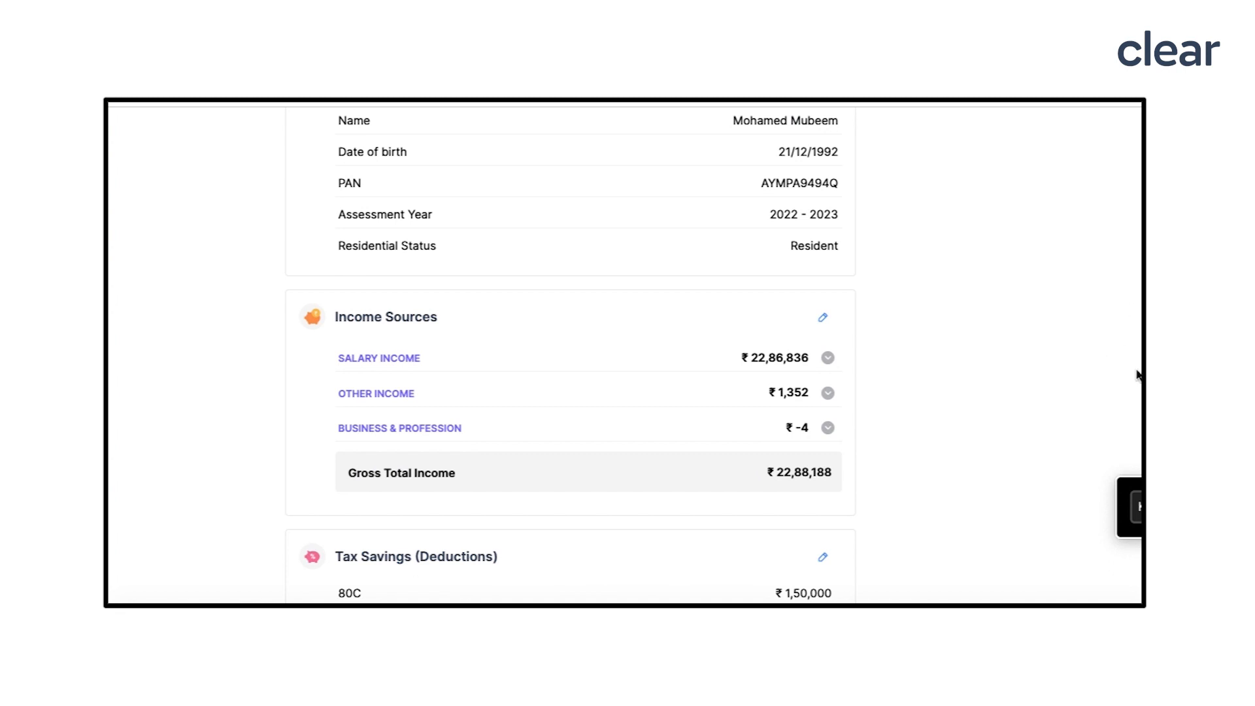
{"action": "scroll", "coordinate": [570, 353], "scroll_direction": "down", "scroll_amount": 7}
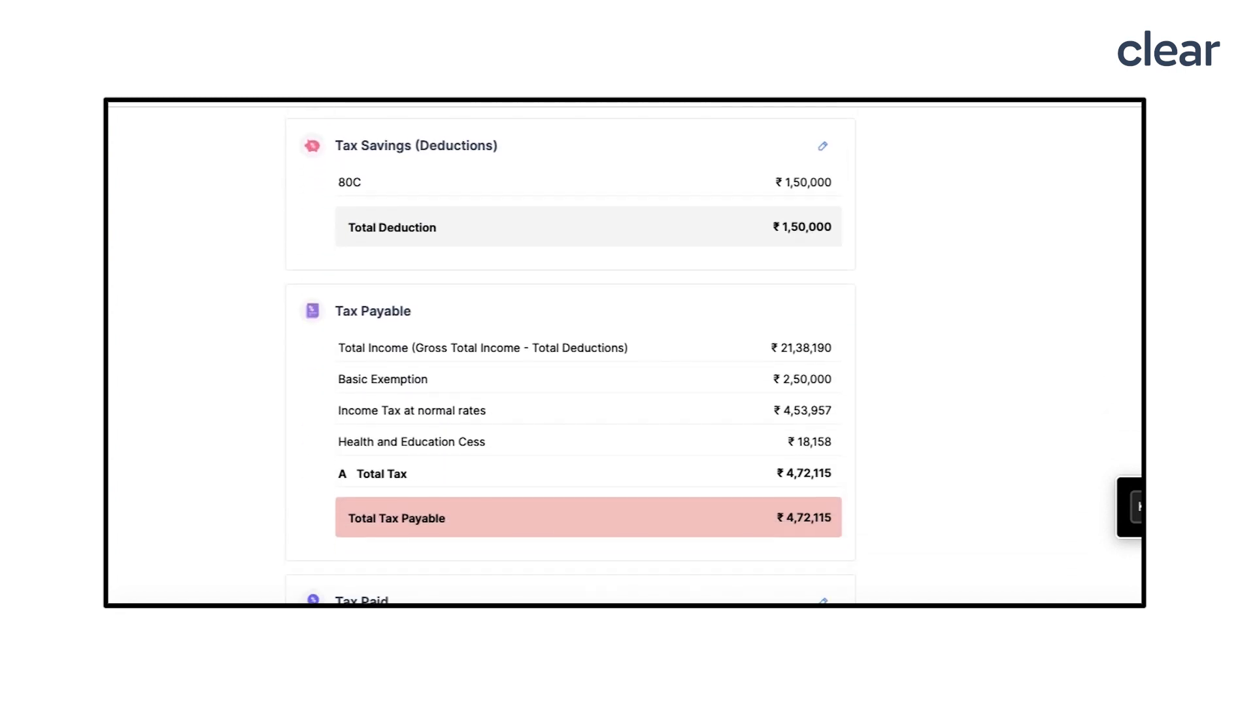
{"action": "scroll", "coordinate": [570, 353], "scroll_direction": "down", "scroll_amount": 5}
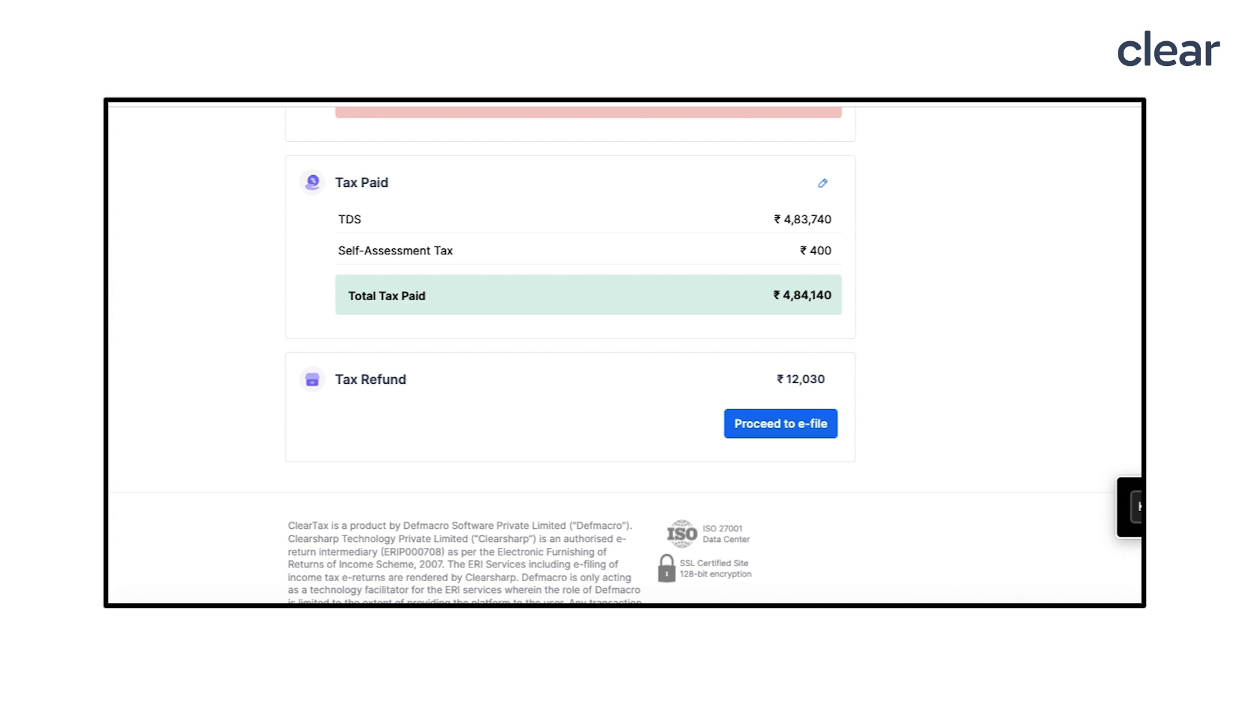
Proceed to e-file and choose the Aadhaar registered mobile number as the OTP verification method
{"action": "scroll", "coordinate": [570, 353], "scroll_direction": "up", "scroll_amount": 1}
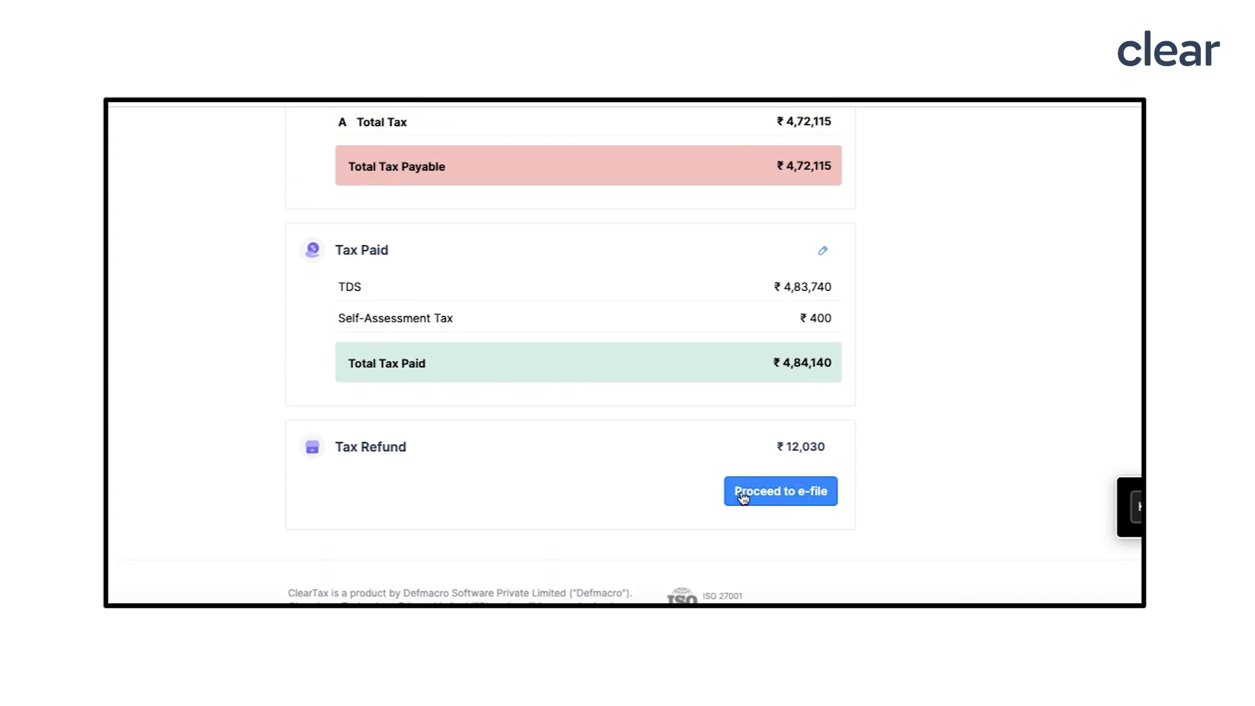
{"action": "left_click", "coordinate": [787, 499]}
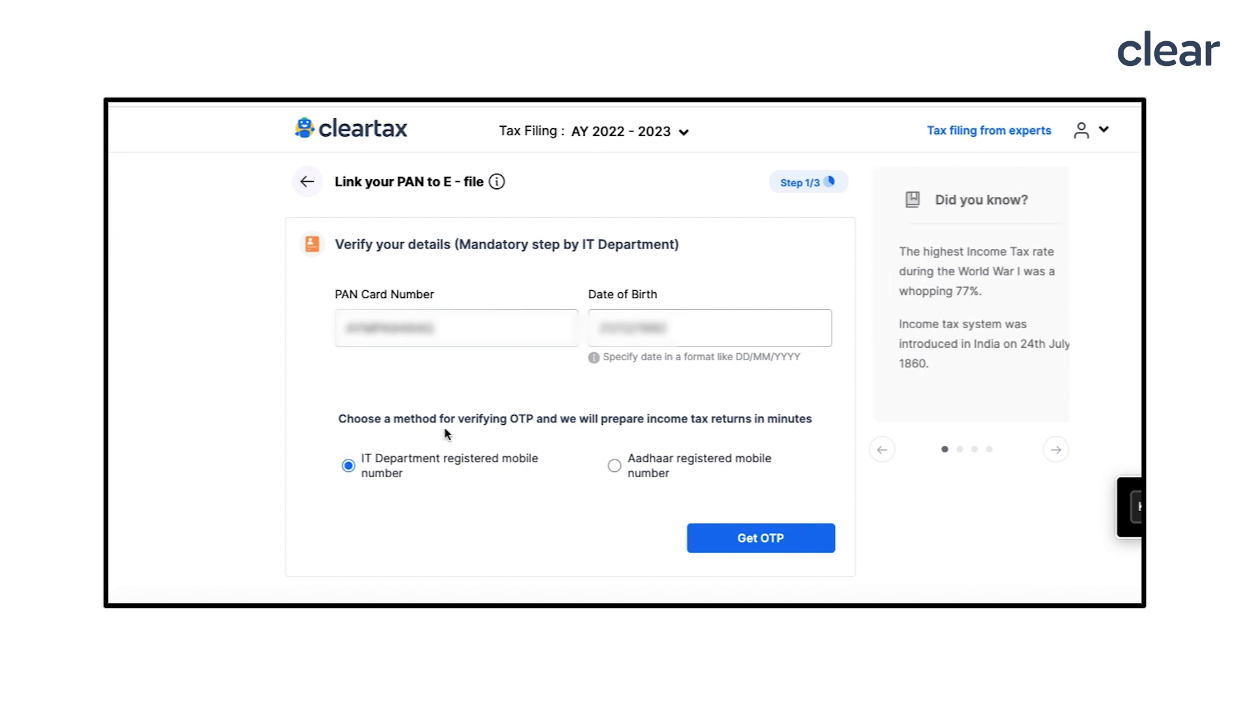
{"action": "left_click", "coordinate": [615, 466]}
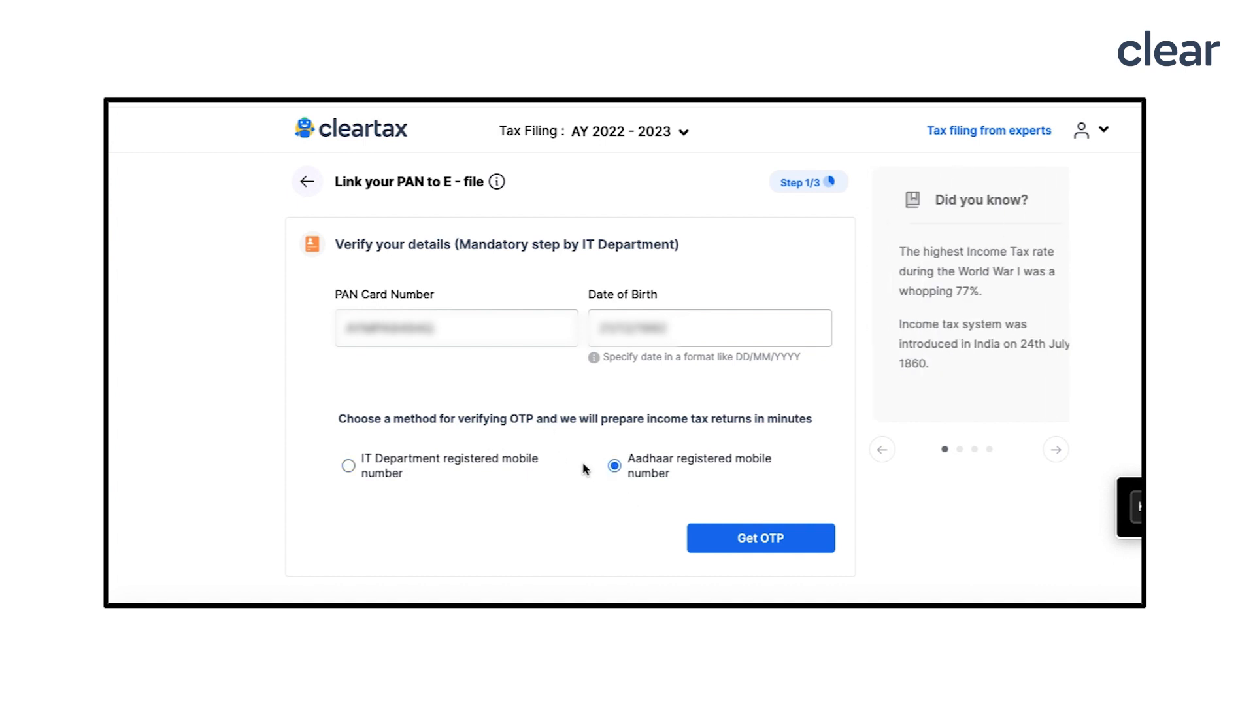